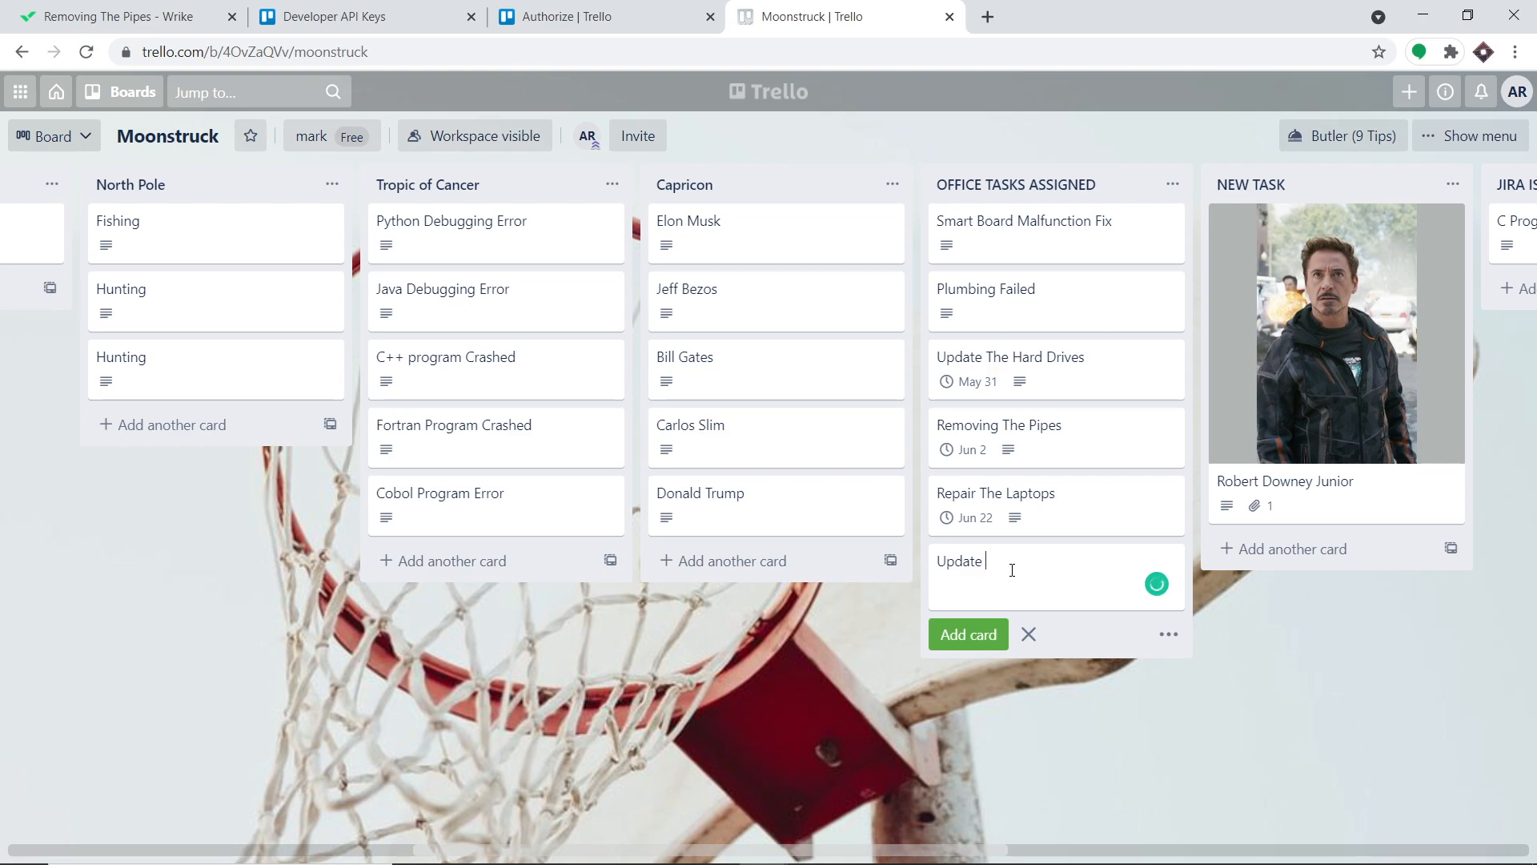
Add an "Update Windows" card to the OFFICE TASKS ASSIGNED list, with the description "The Windows 10 has expired bring in Windows Vista".
text(s)
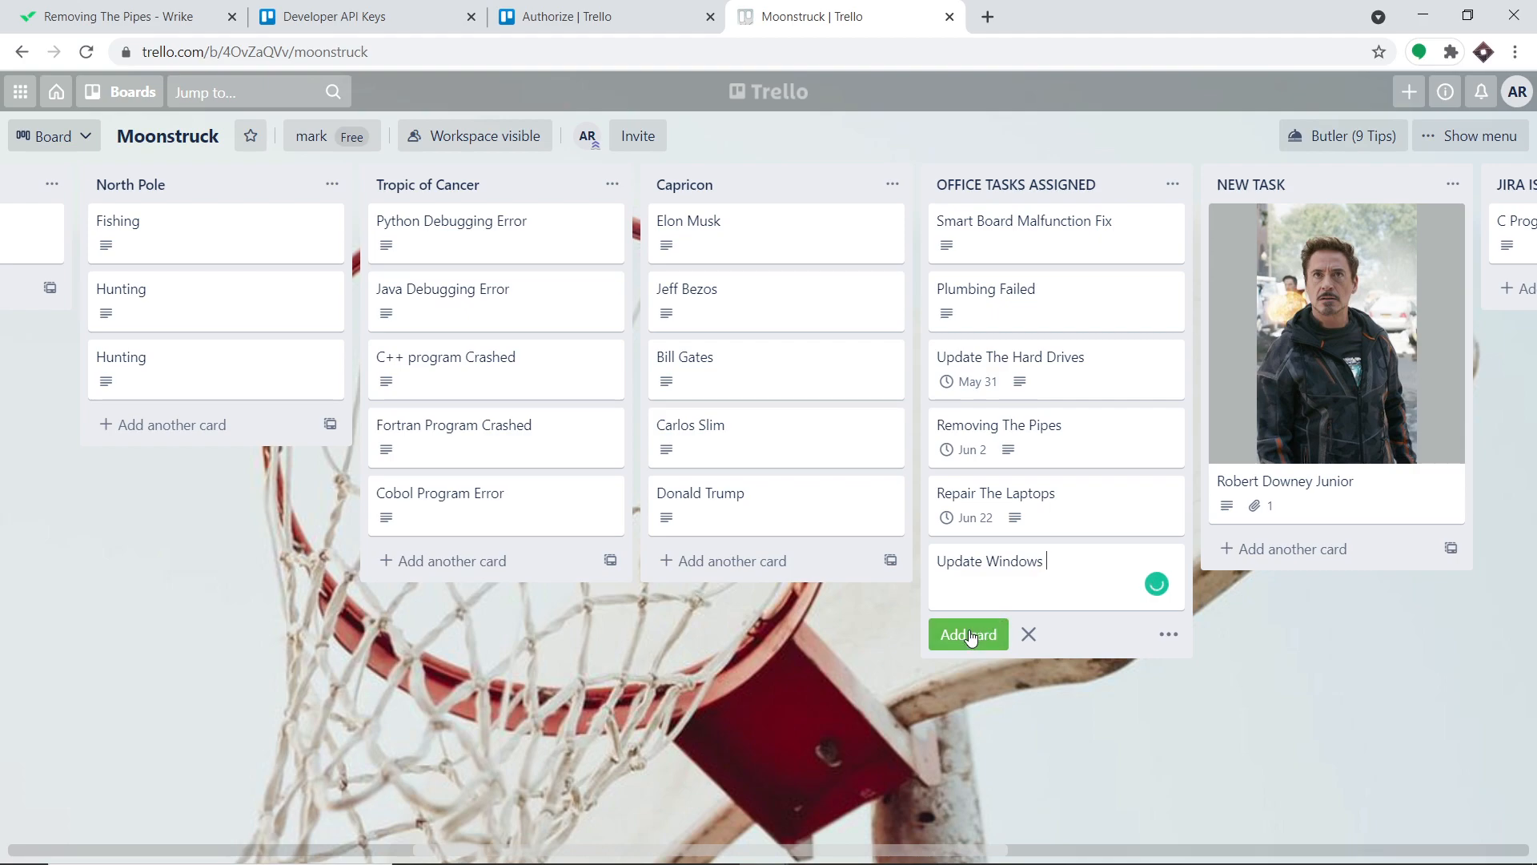
key(Return)
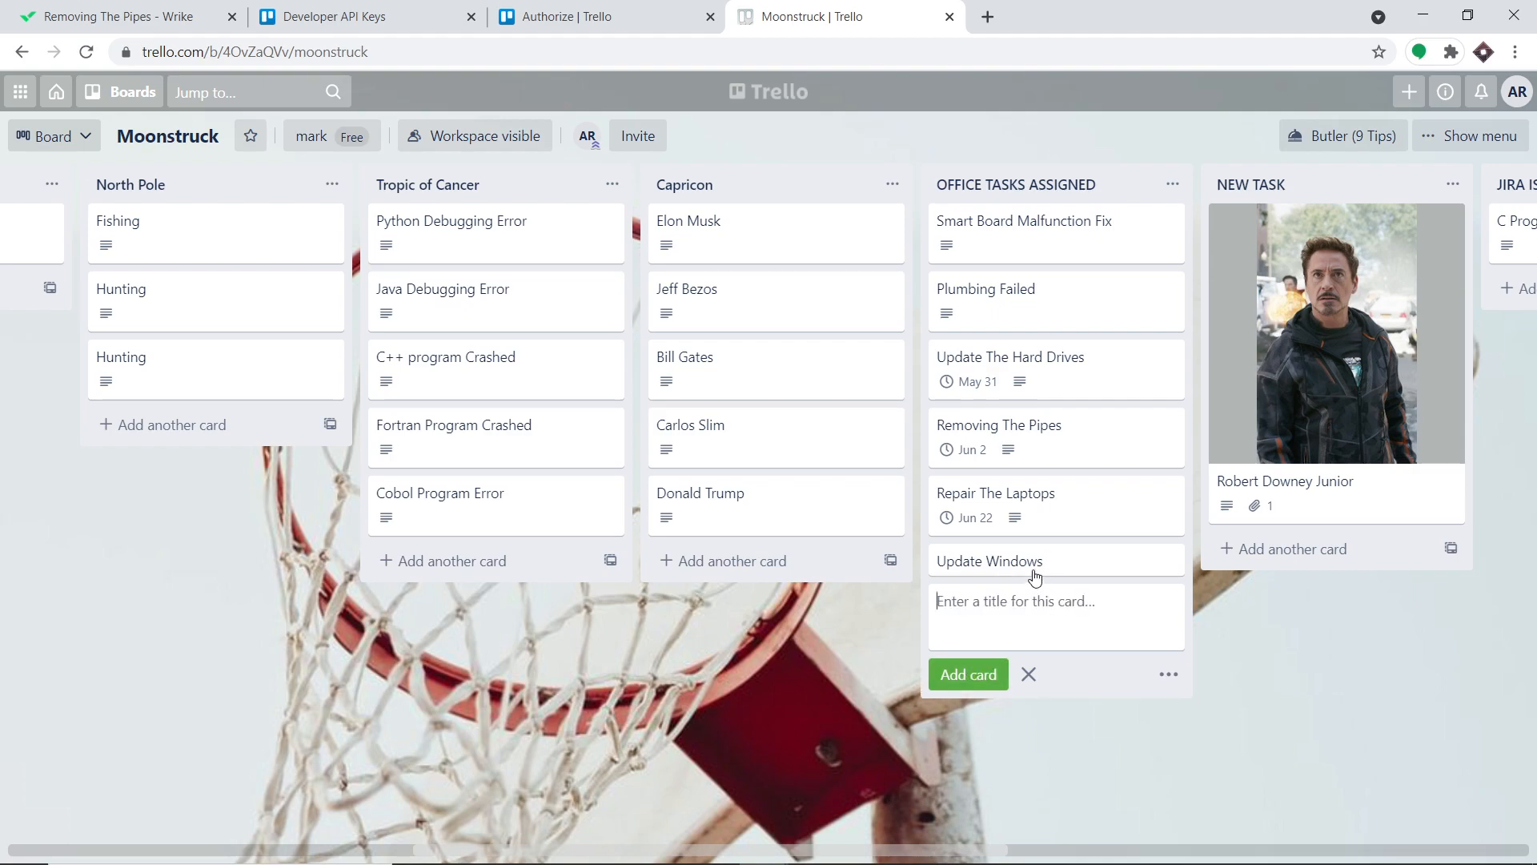
click(1033, 569)
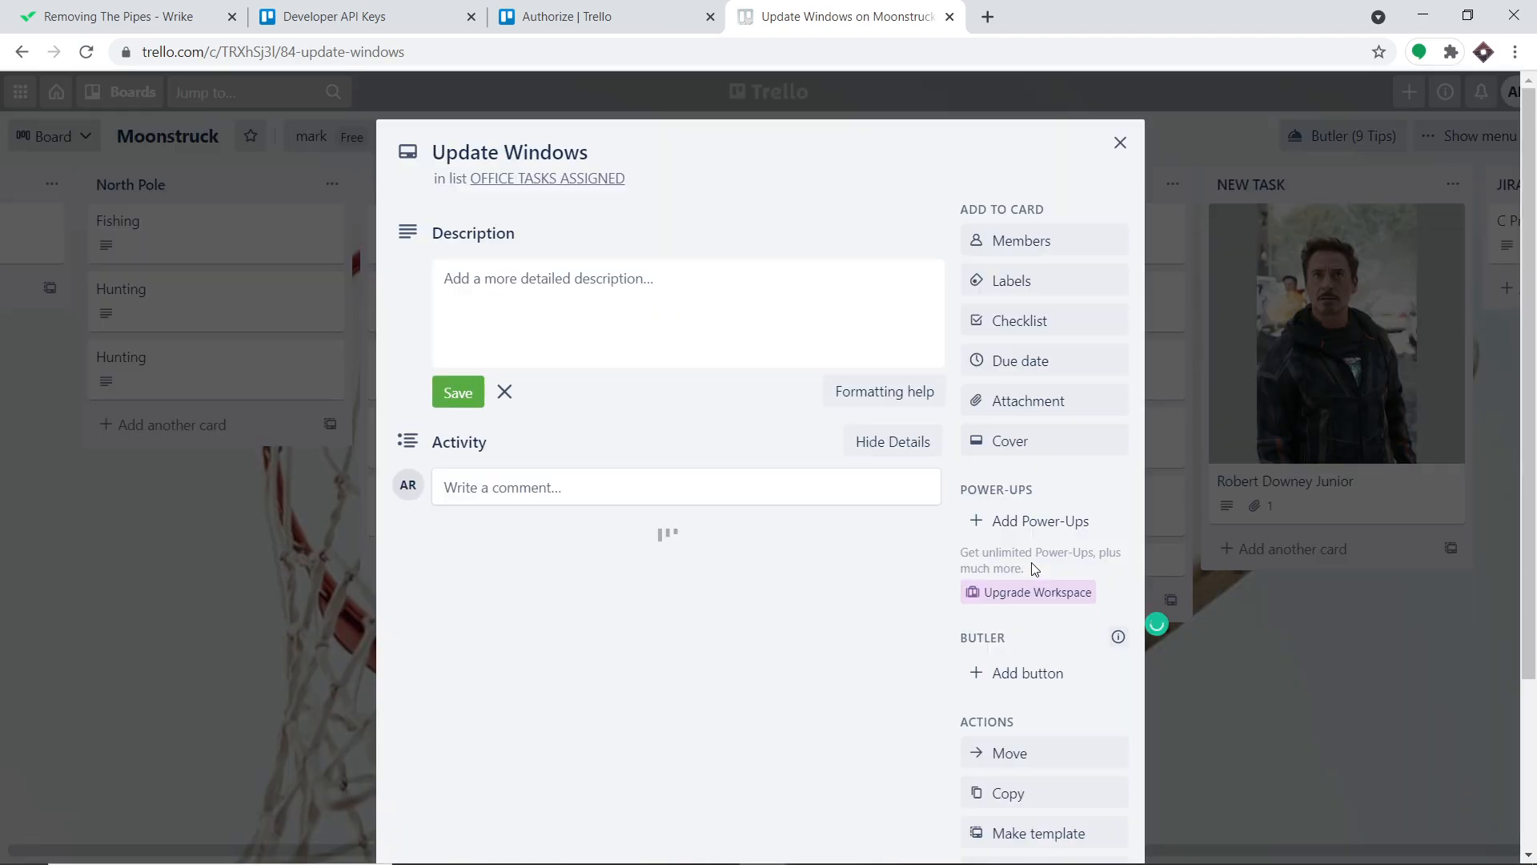
click(559, 287)
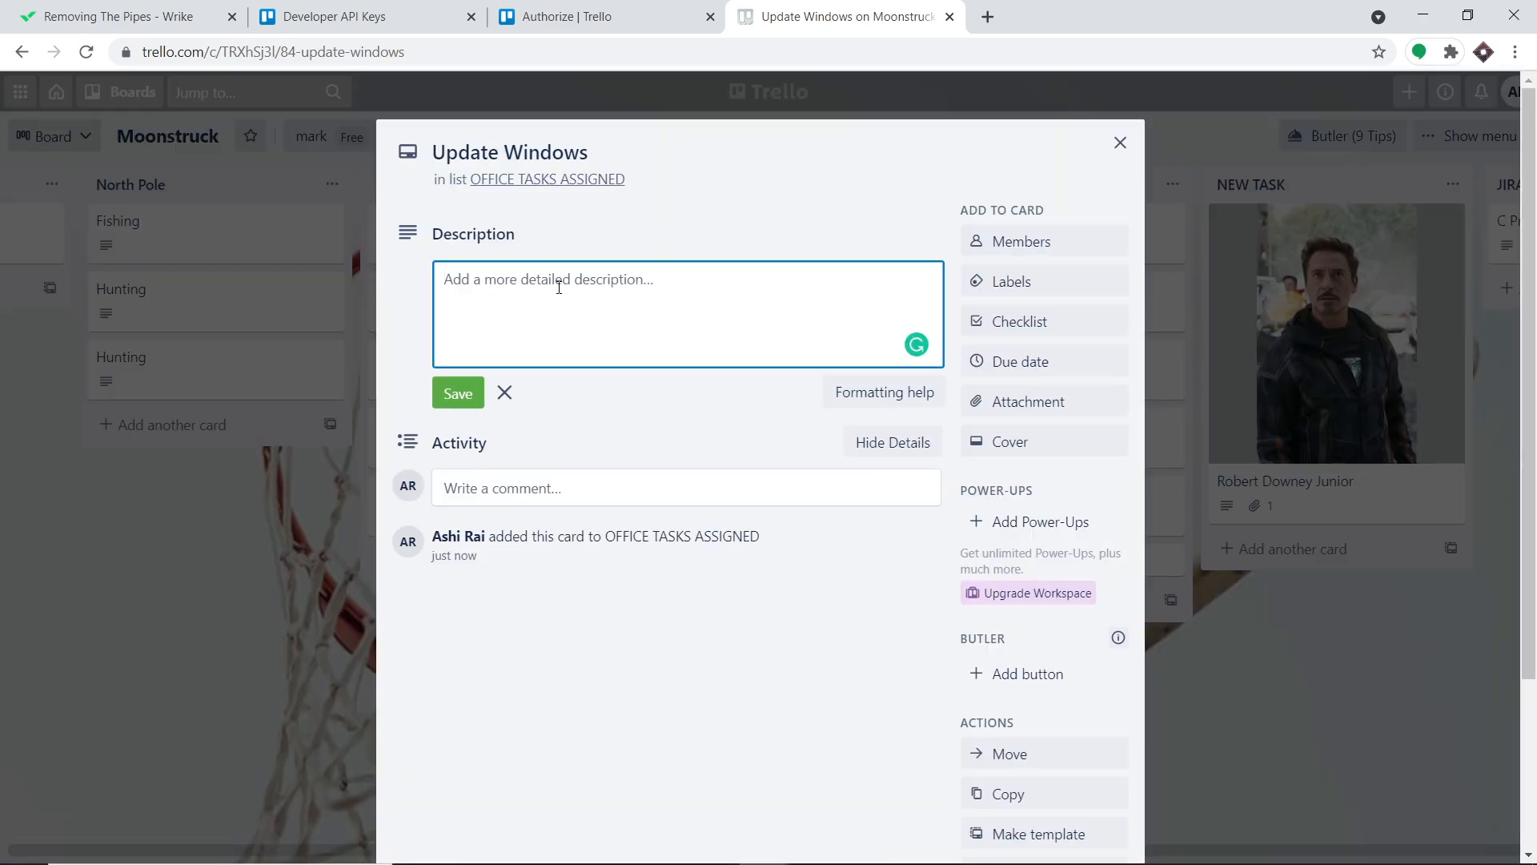
text(The Win)
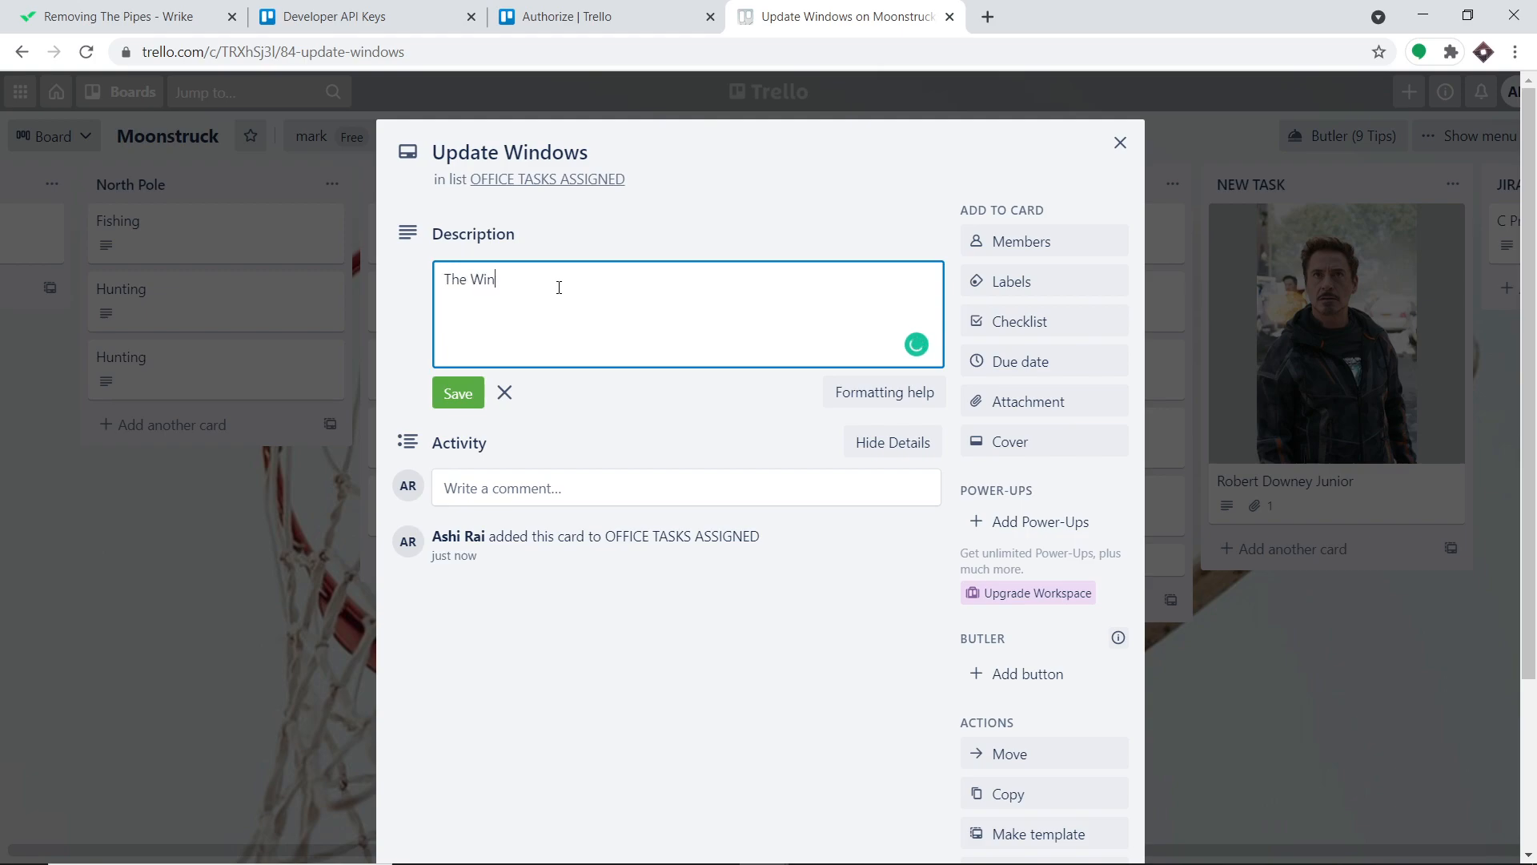
text(dows 10 has expired bring in )
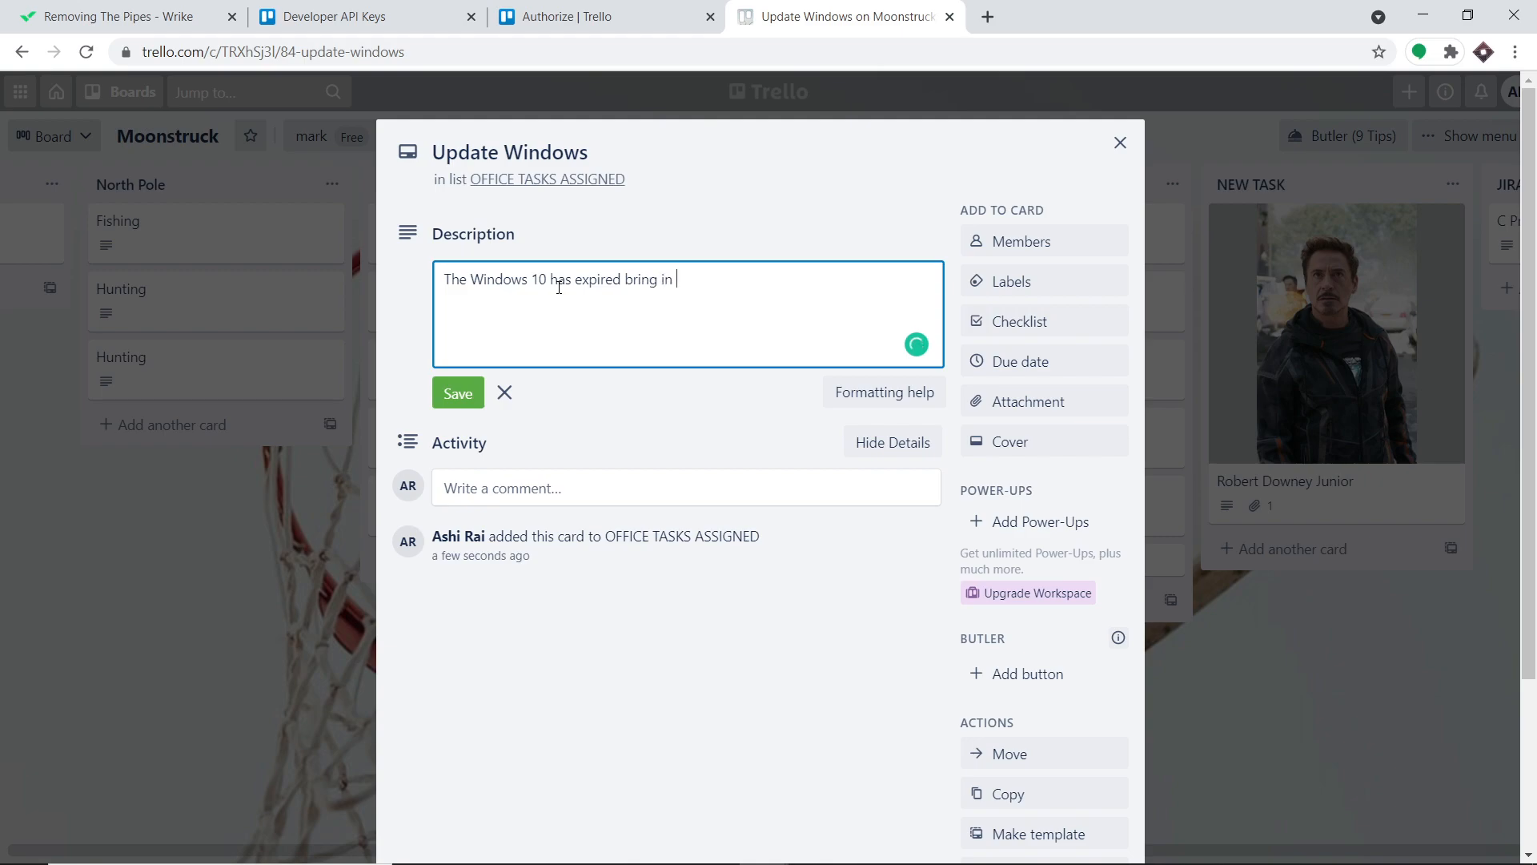
text(Windows Vista)
Set the Update Windows card's due date to 06/30/2021, save its description and close the card.
click(1038, 370)
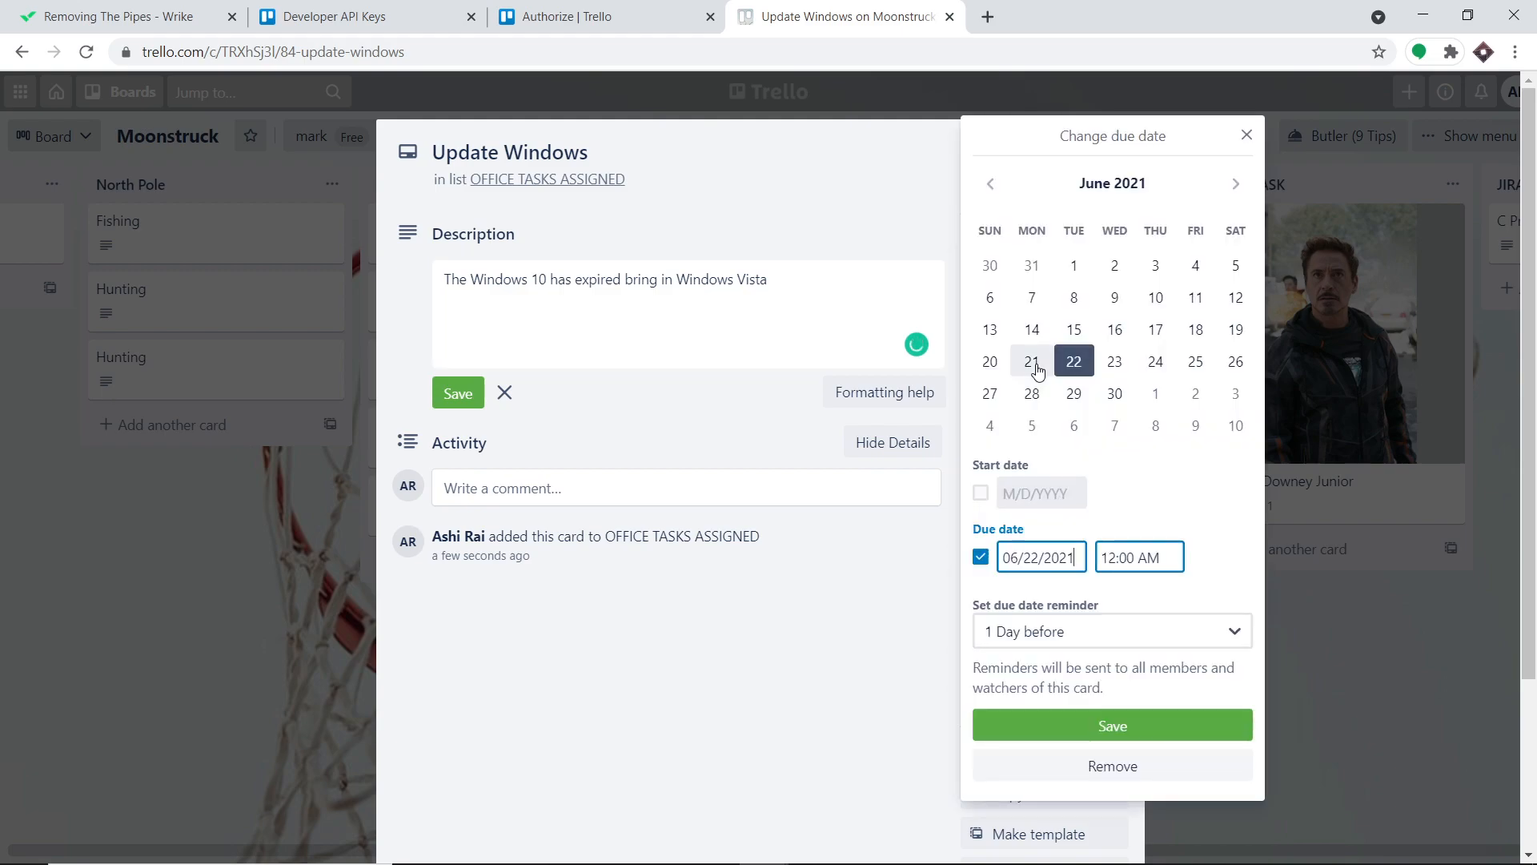
click(1113, 396)
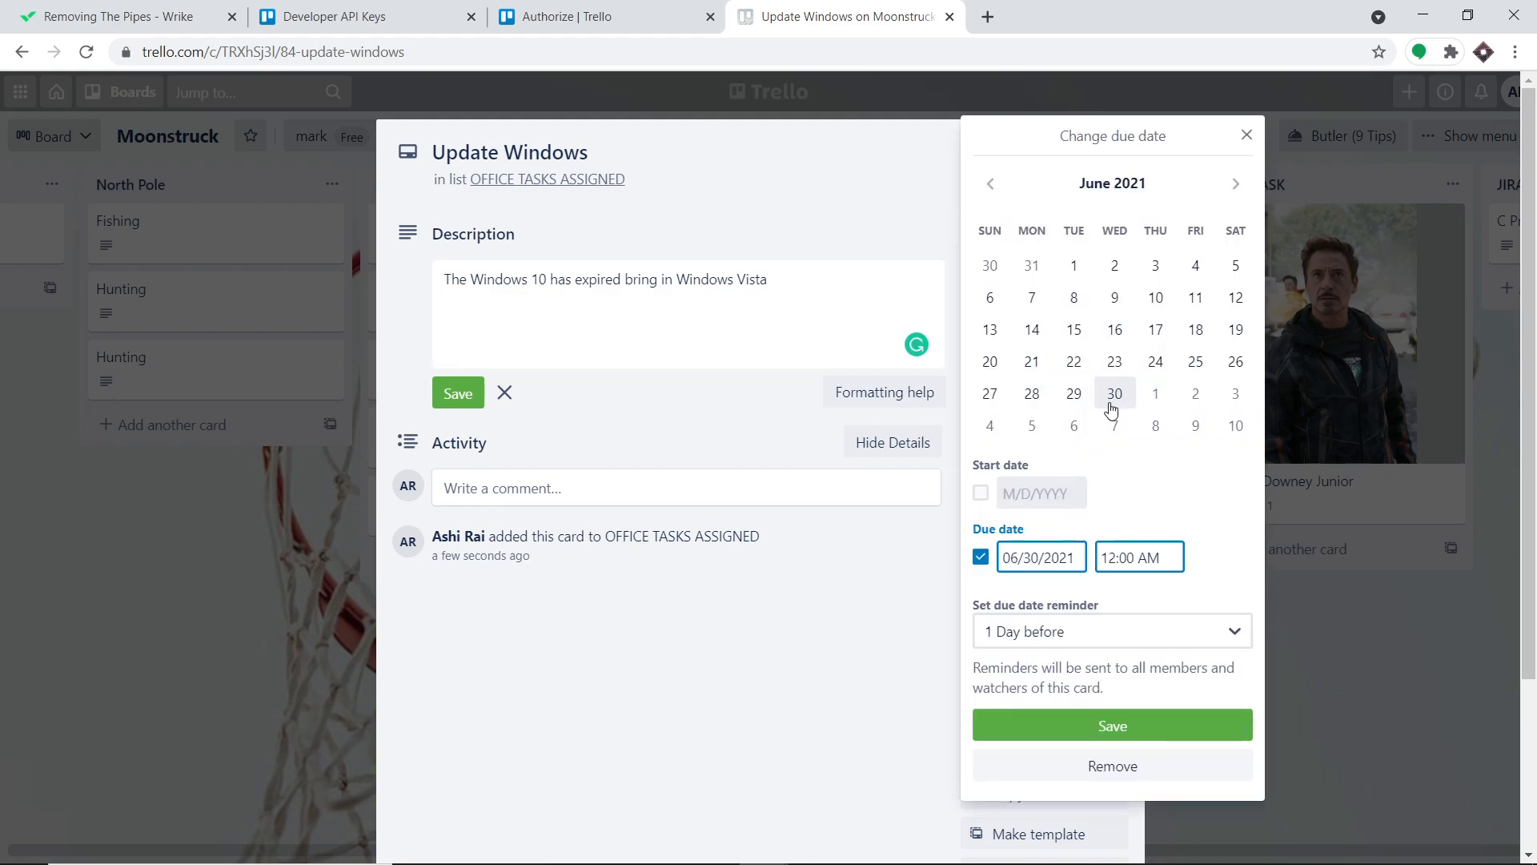
click(1110, 727)
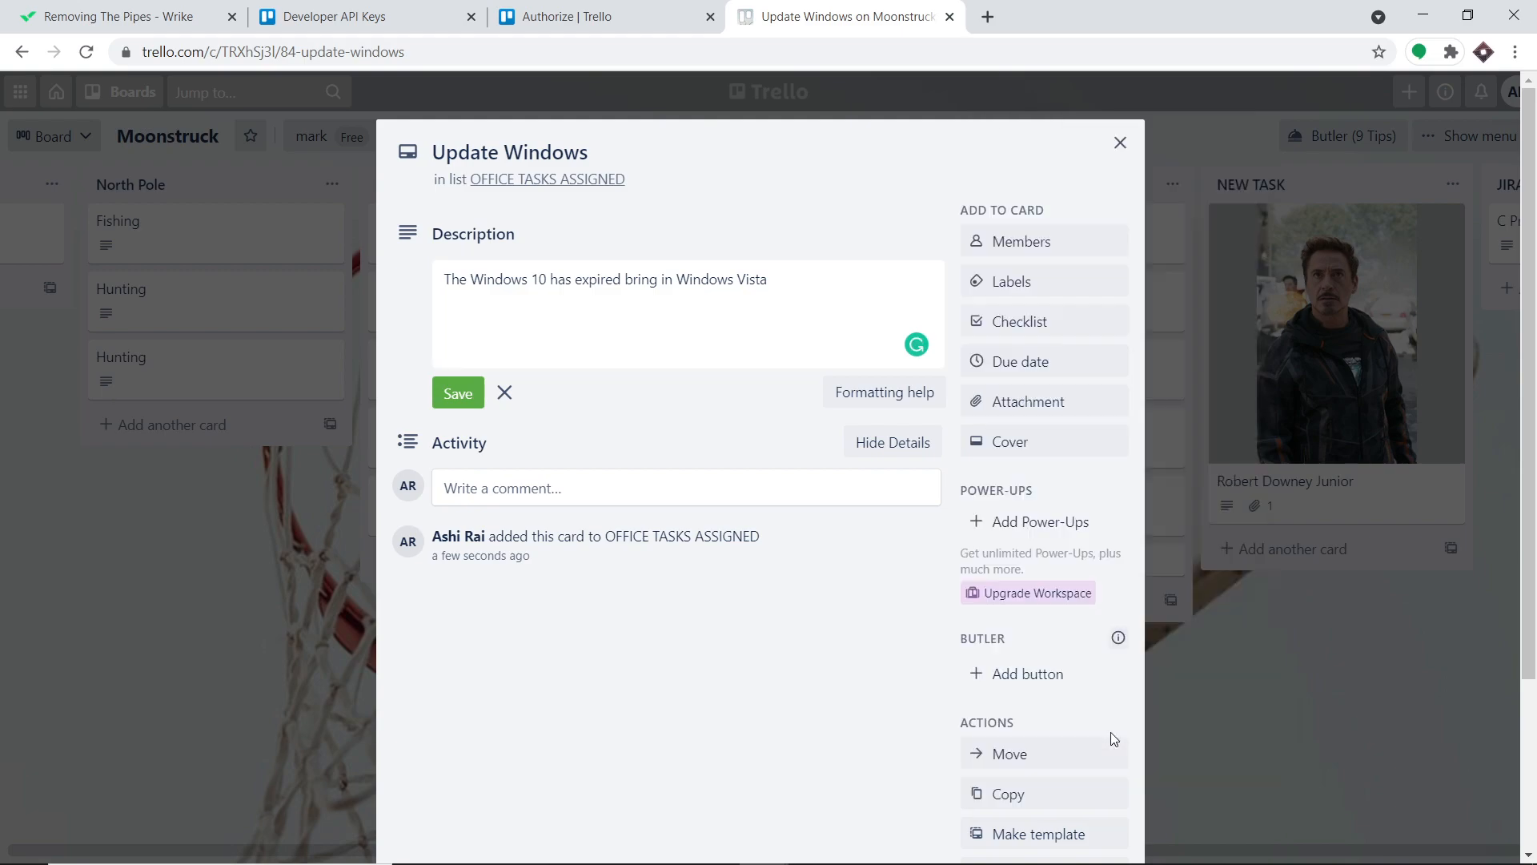
click(457, 473)
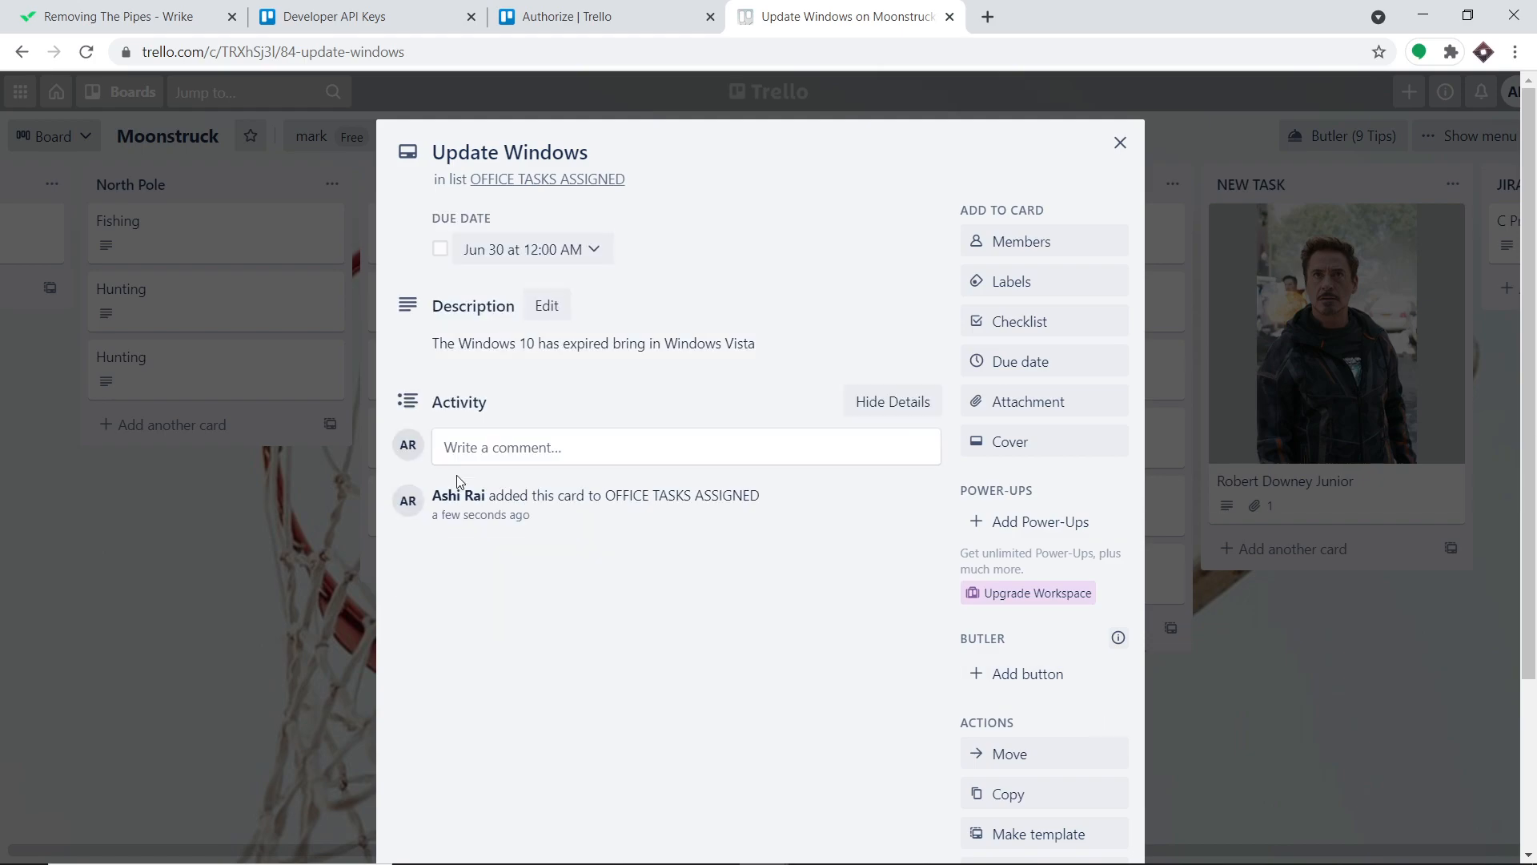
click(1120, 144)
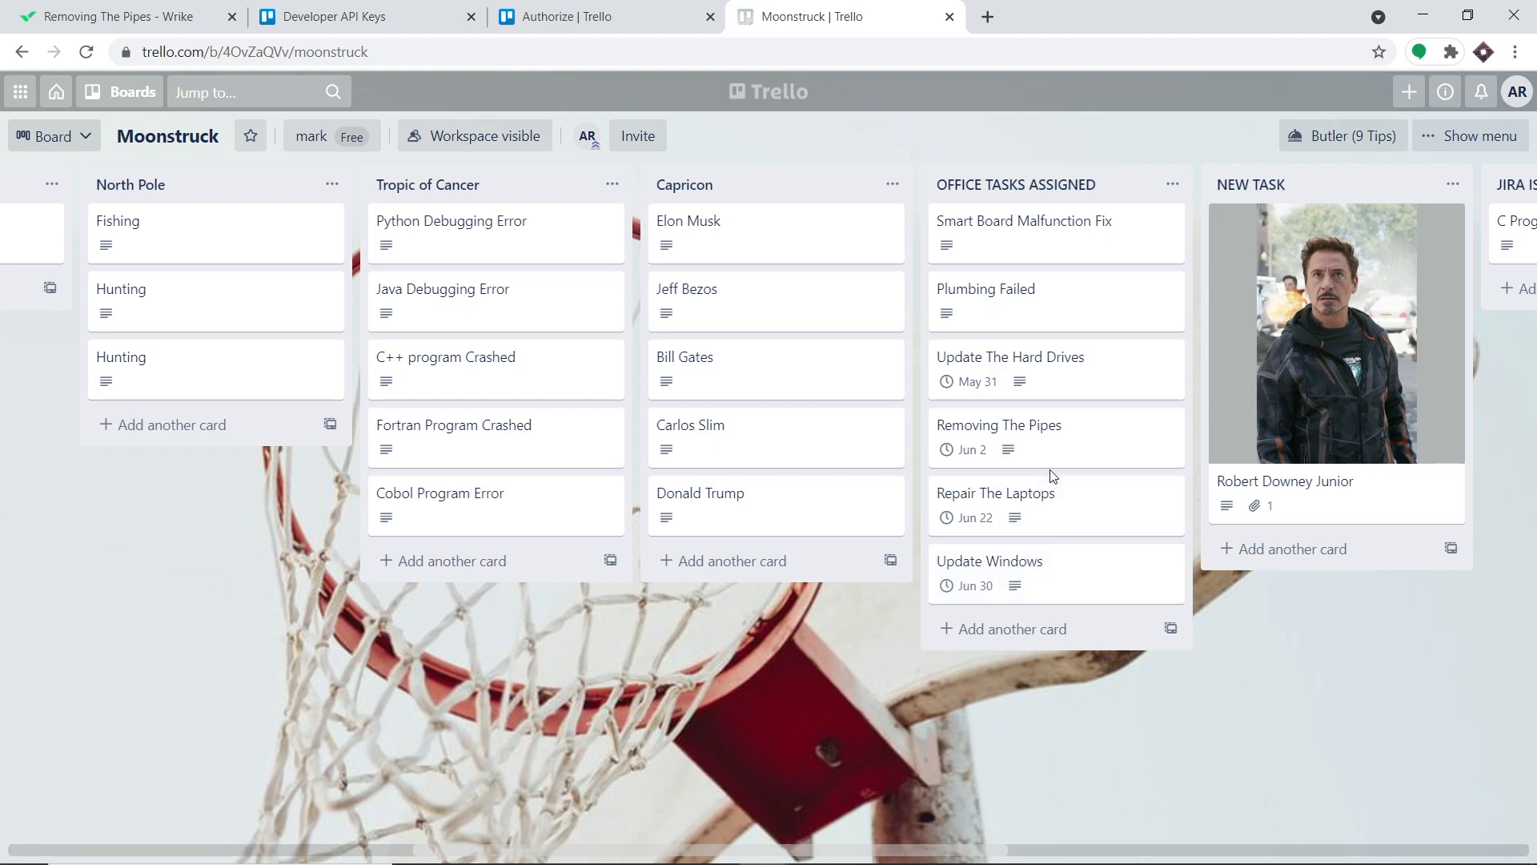
Switch to Wrike and reload the DLF folder to check its task list for the Update Windows task.
click(115, 8)
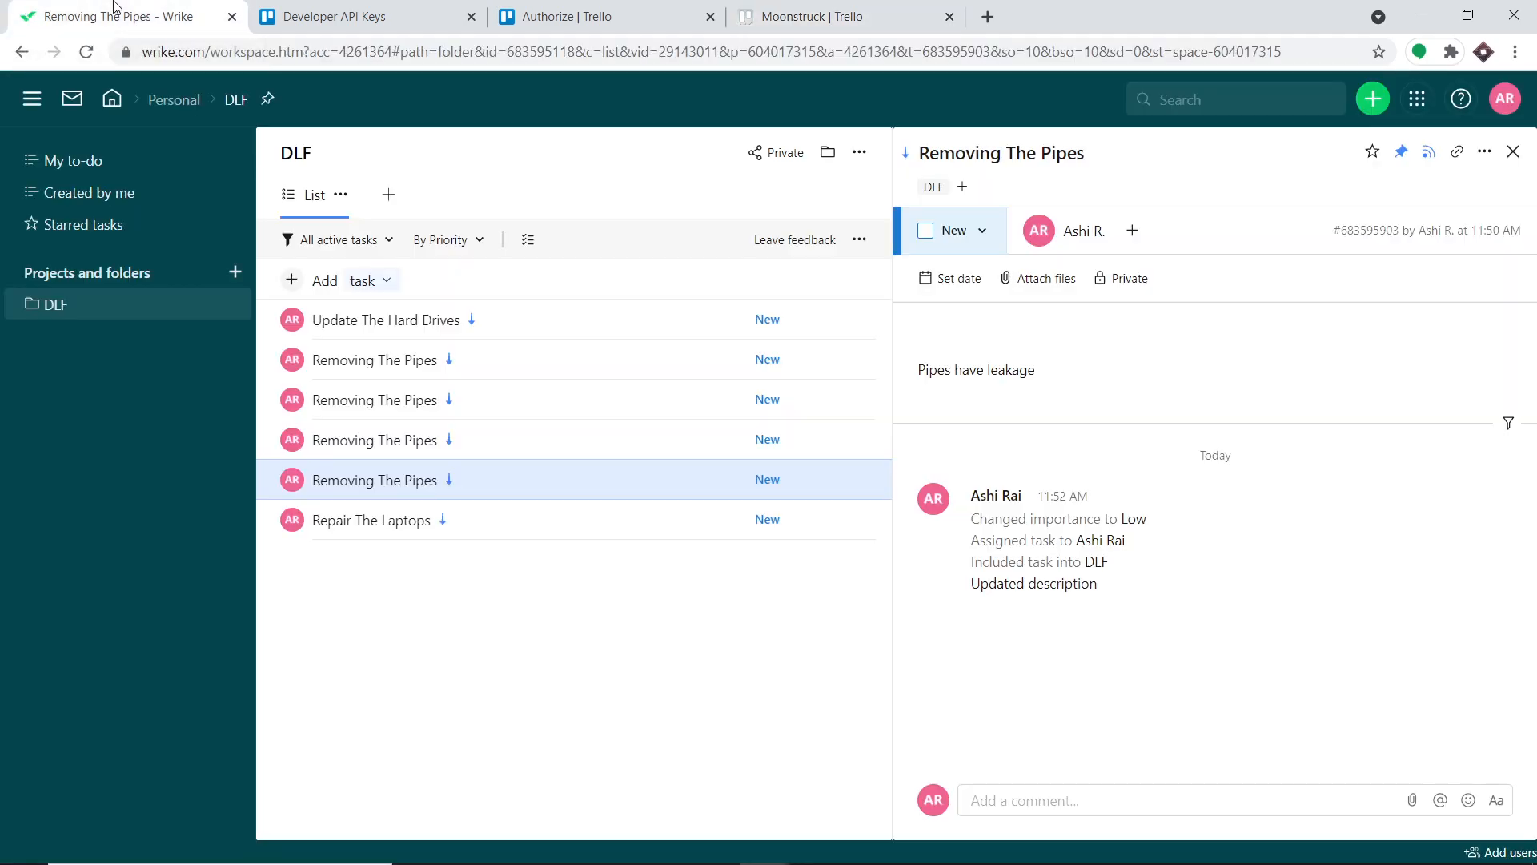
click(86, 53)
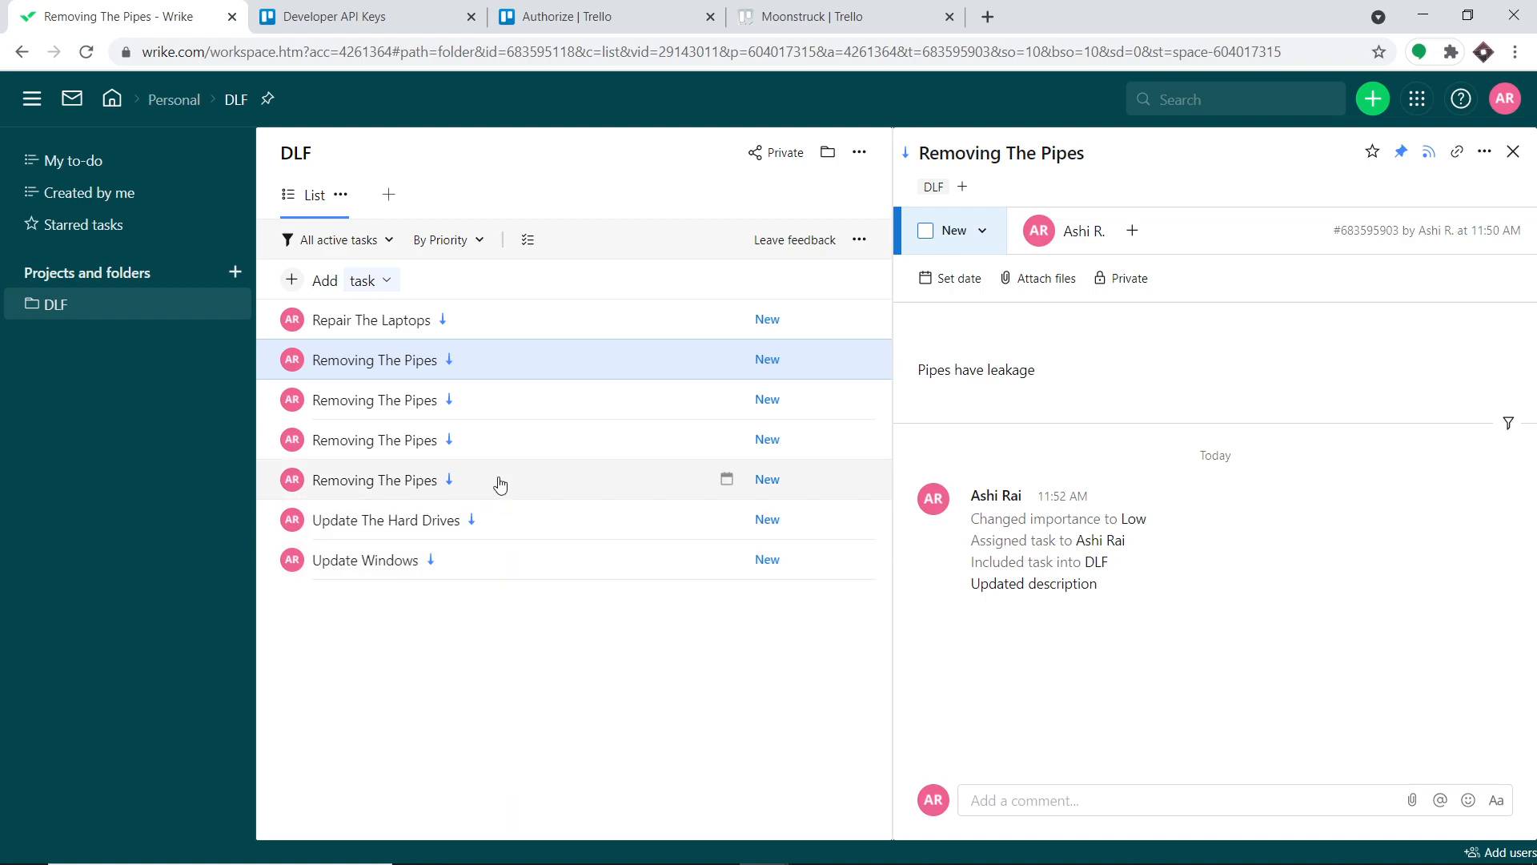
Open pabbly.com in a new browser tab, sign in and access the Connect application.
click(988, 16)
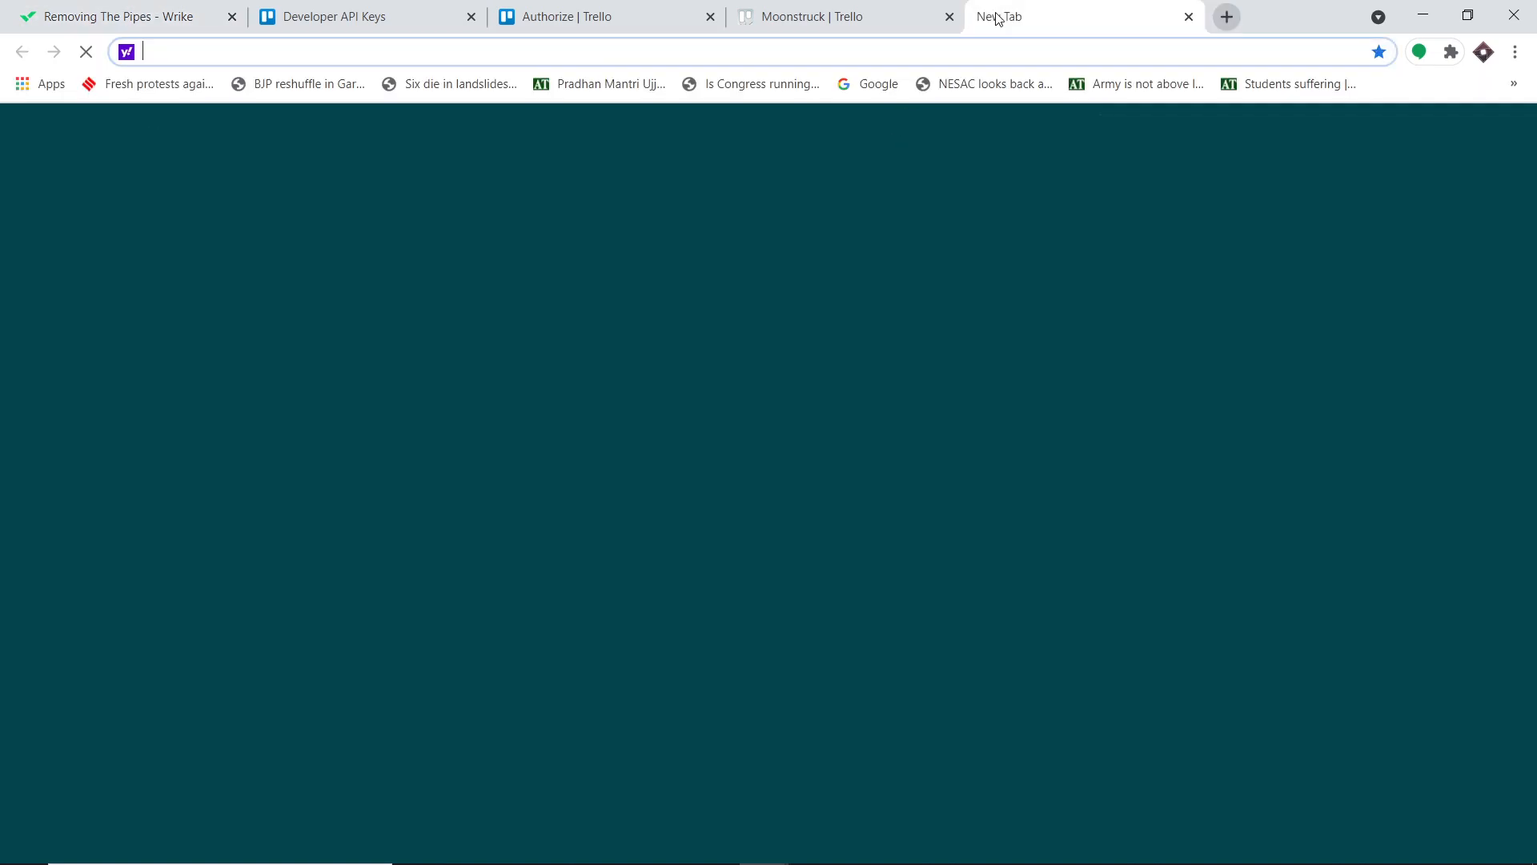
text(pabbly.com)
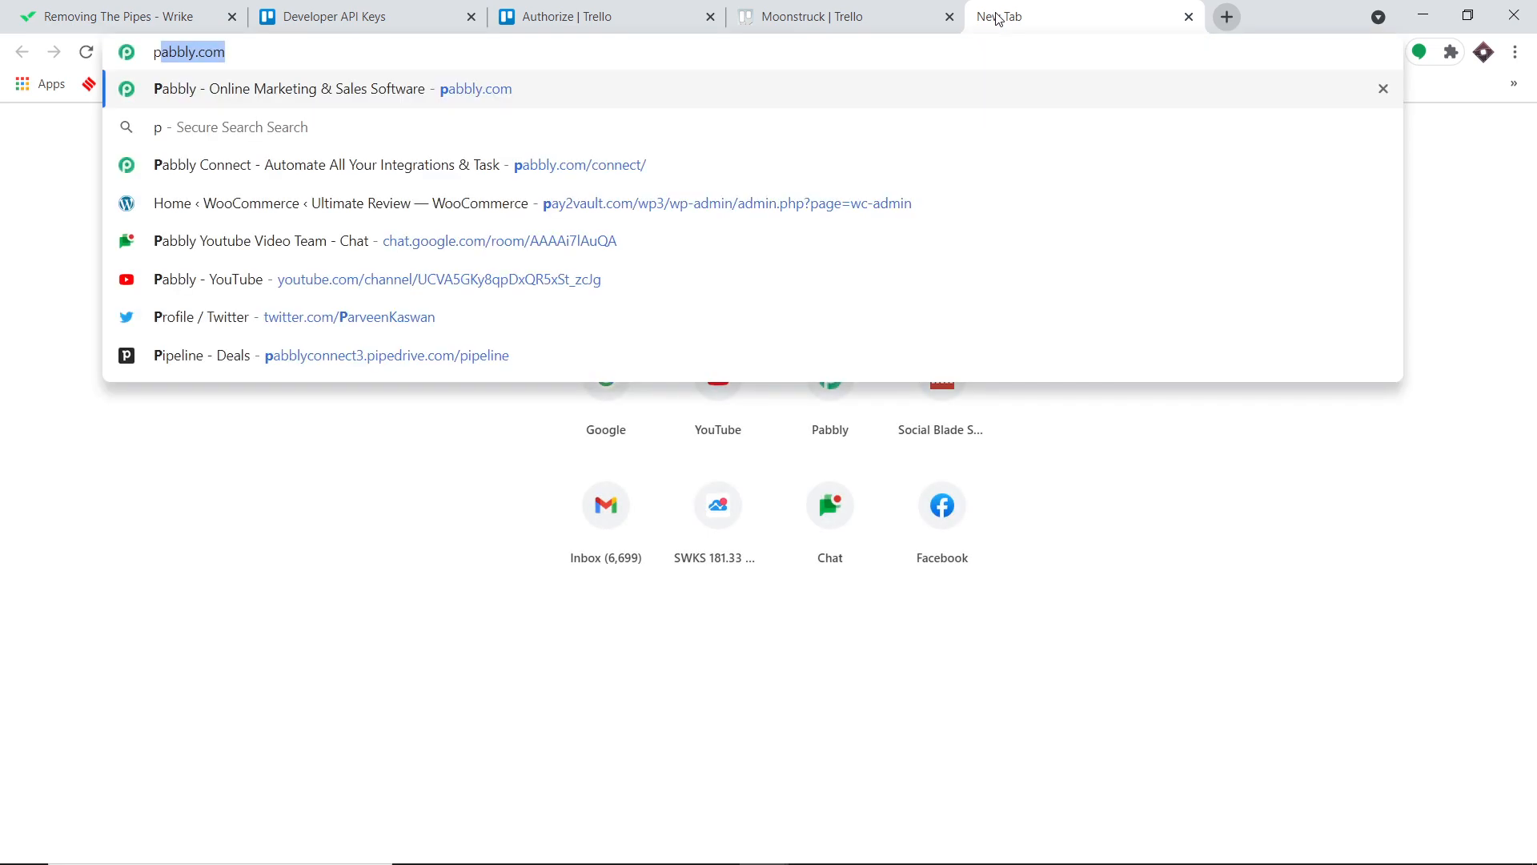
key(Return)
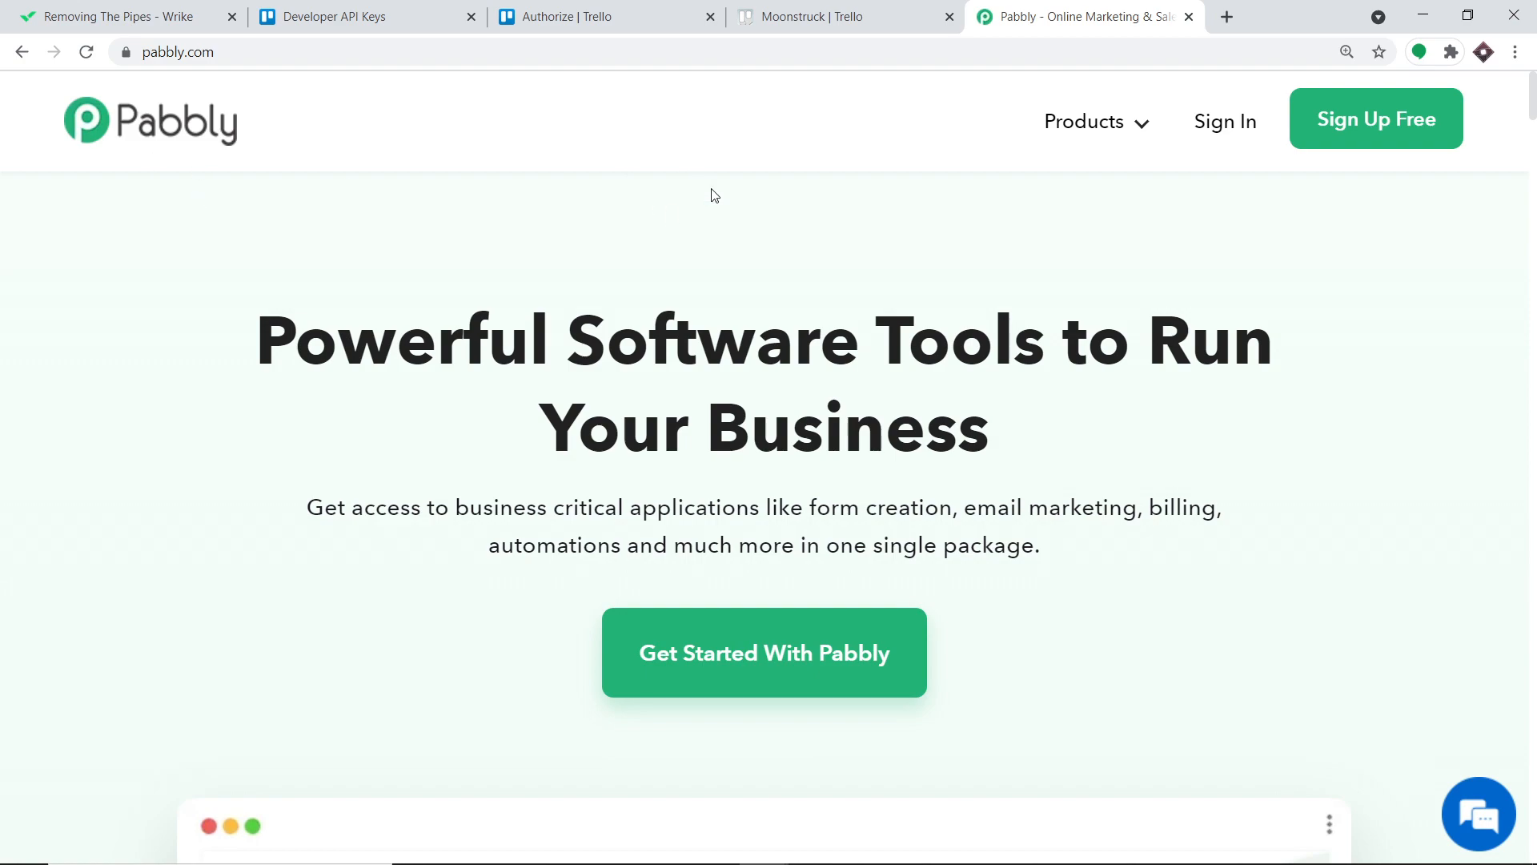
click(1207, 127)
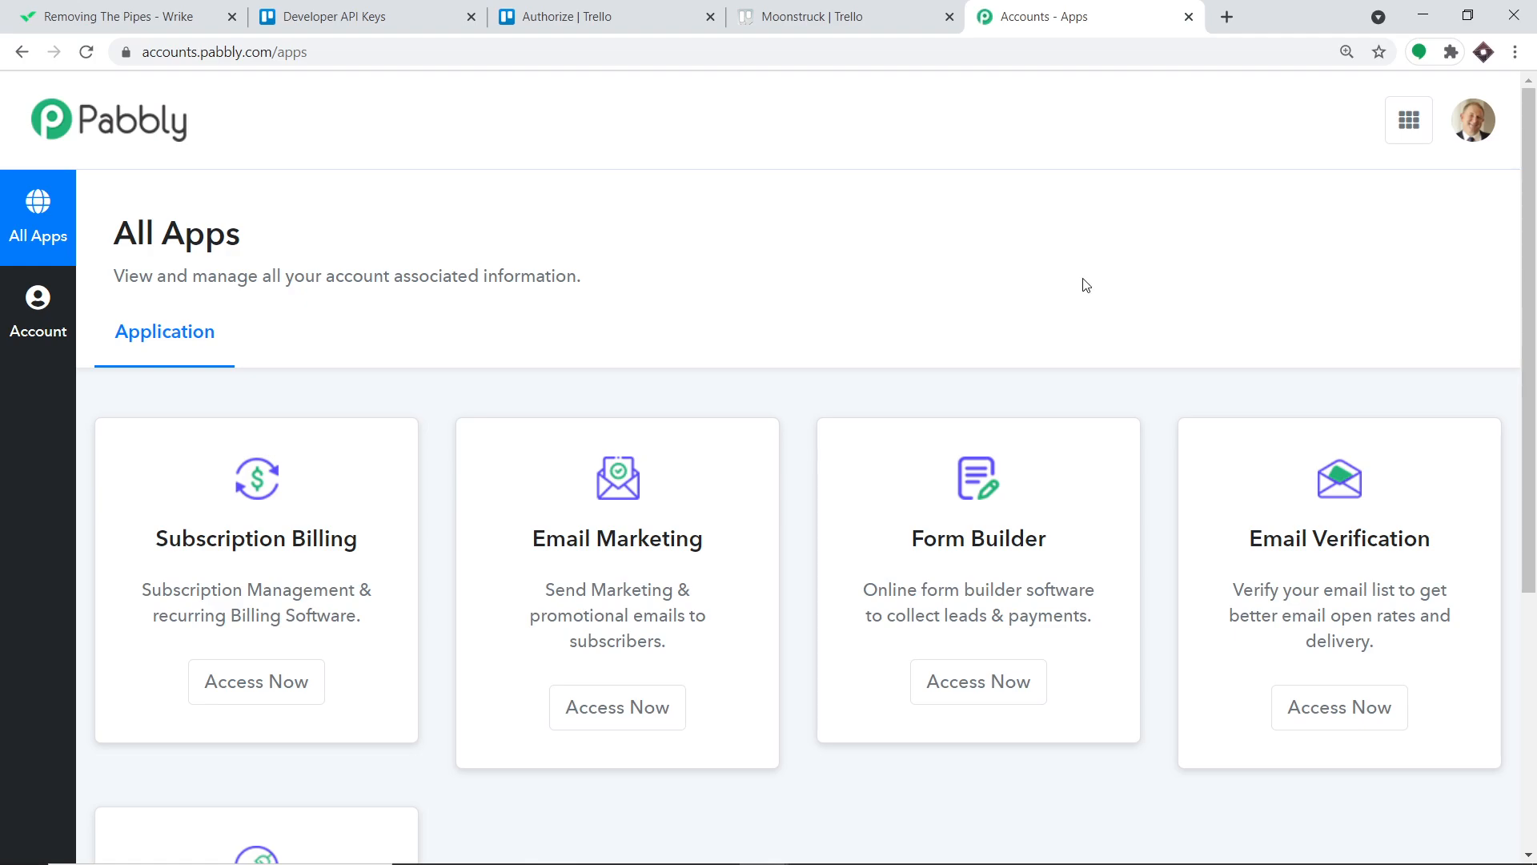
scroll(1086, 288, down, 5)
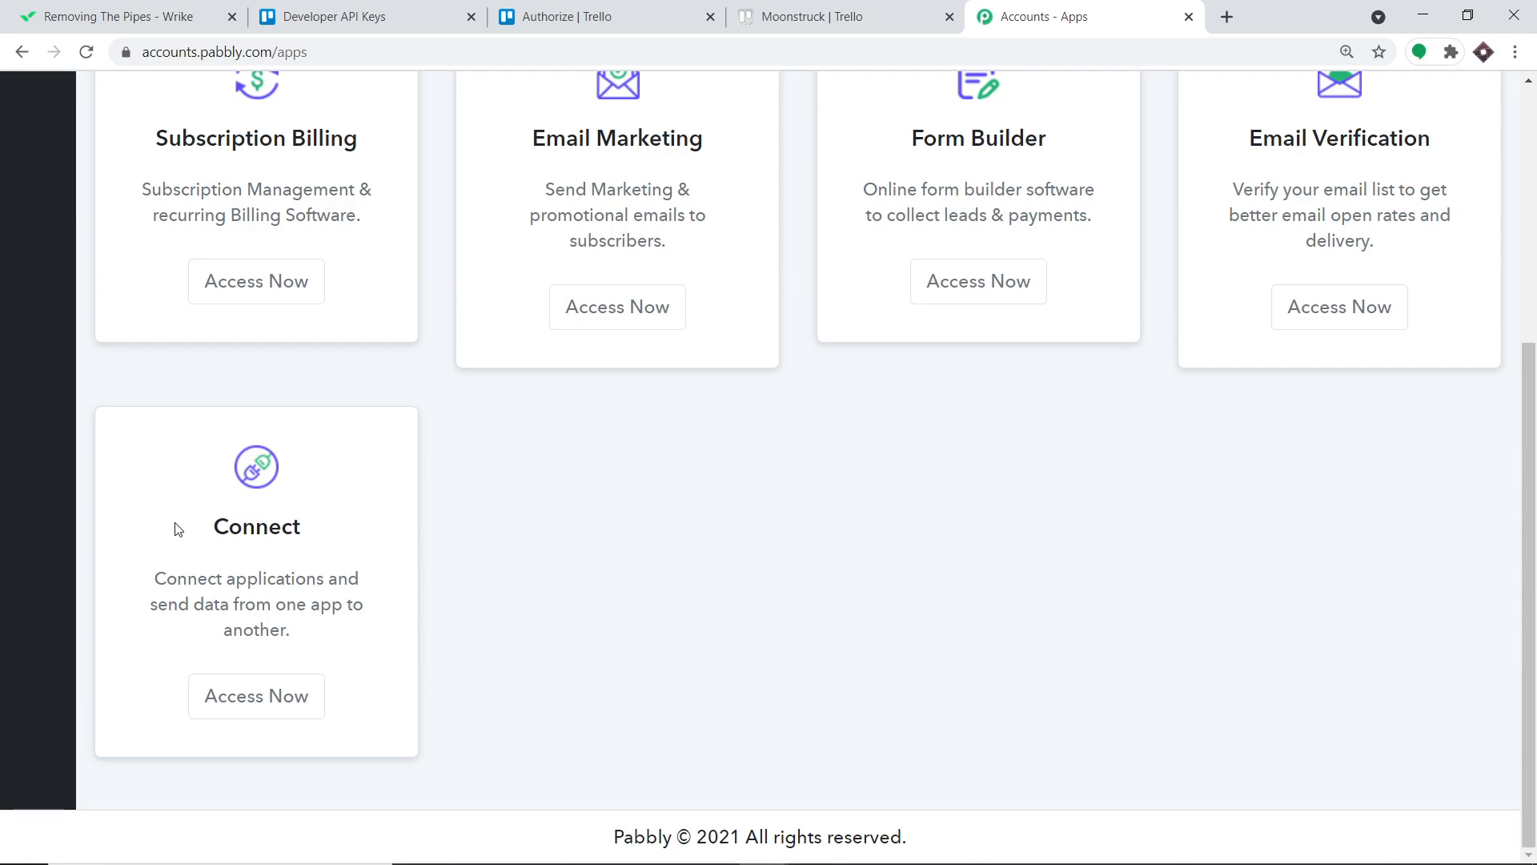
click(250, 694)
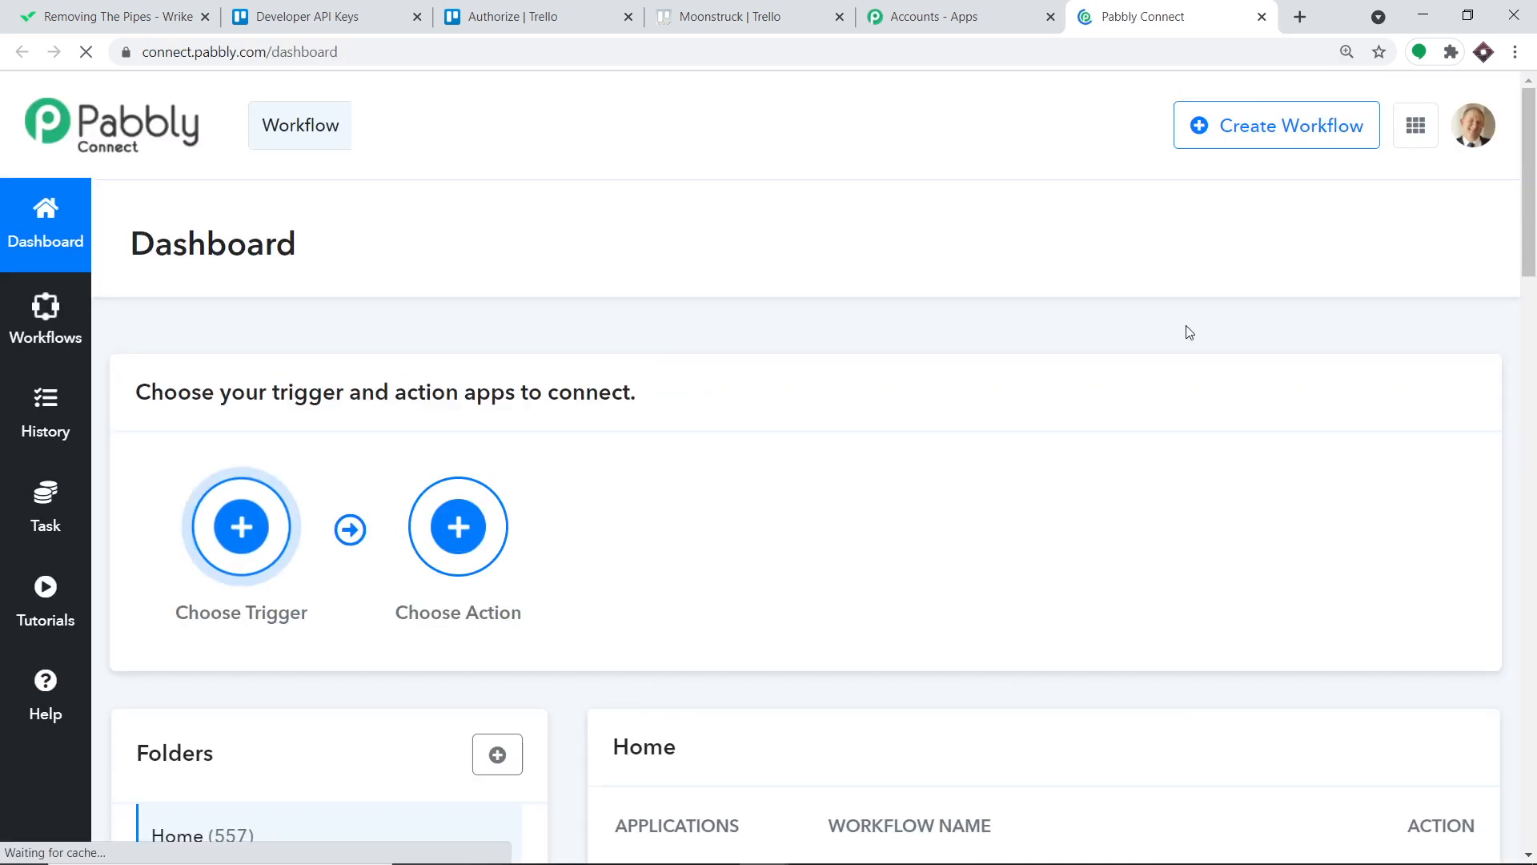
Turn off the existing "Trello Card Wrike" workflow in Pabbly Connect's workflow list.
click(1322, 142)
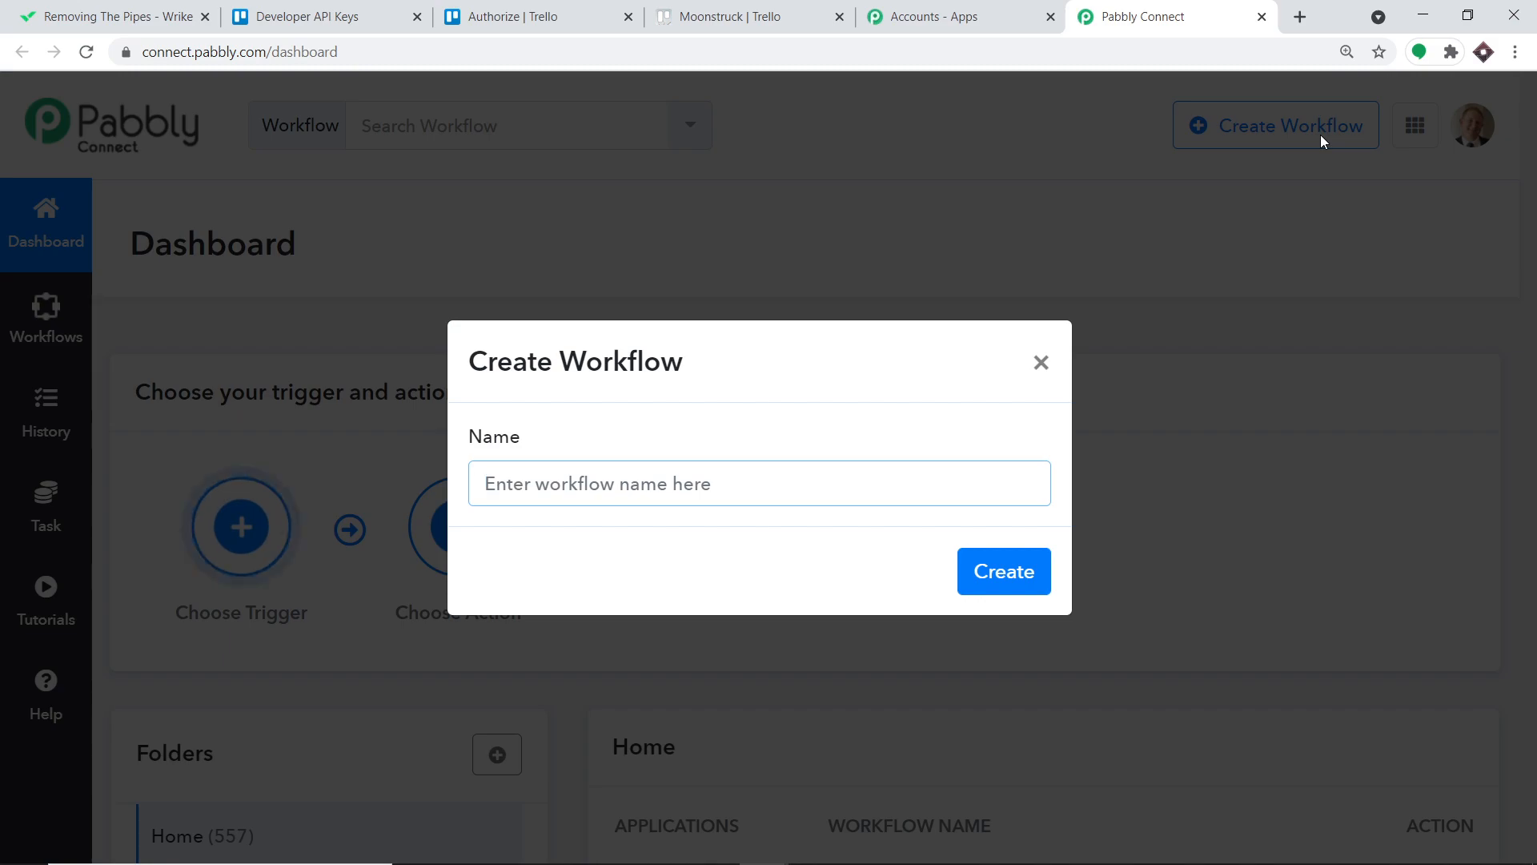
click(1319, 134)
scroll(1297, 412, down, 2)
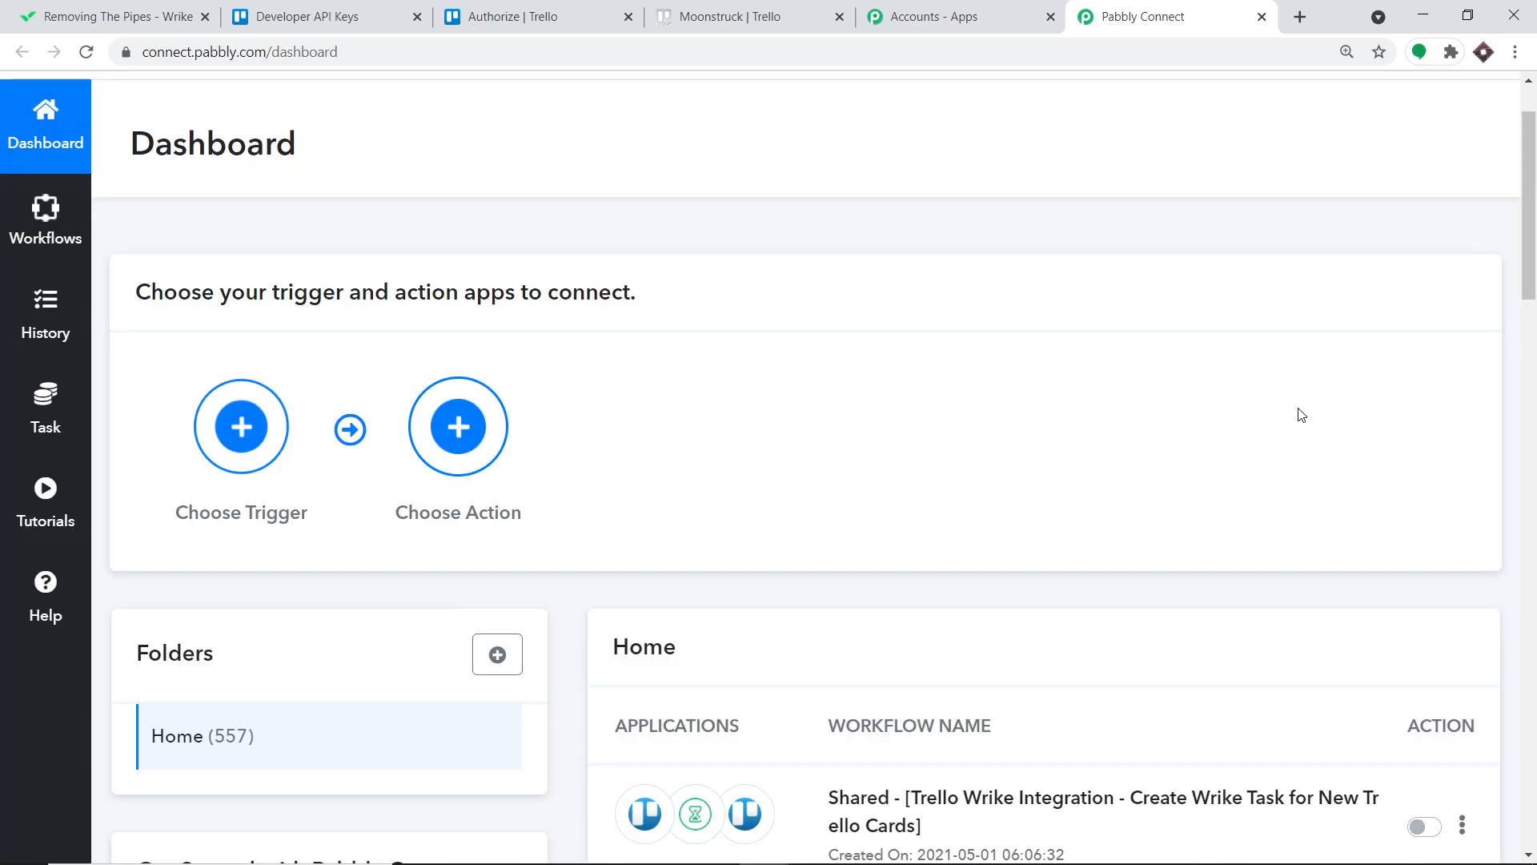
scroll(1284, 433, down, 5)
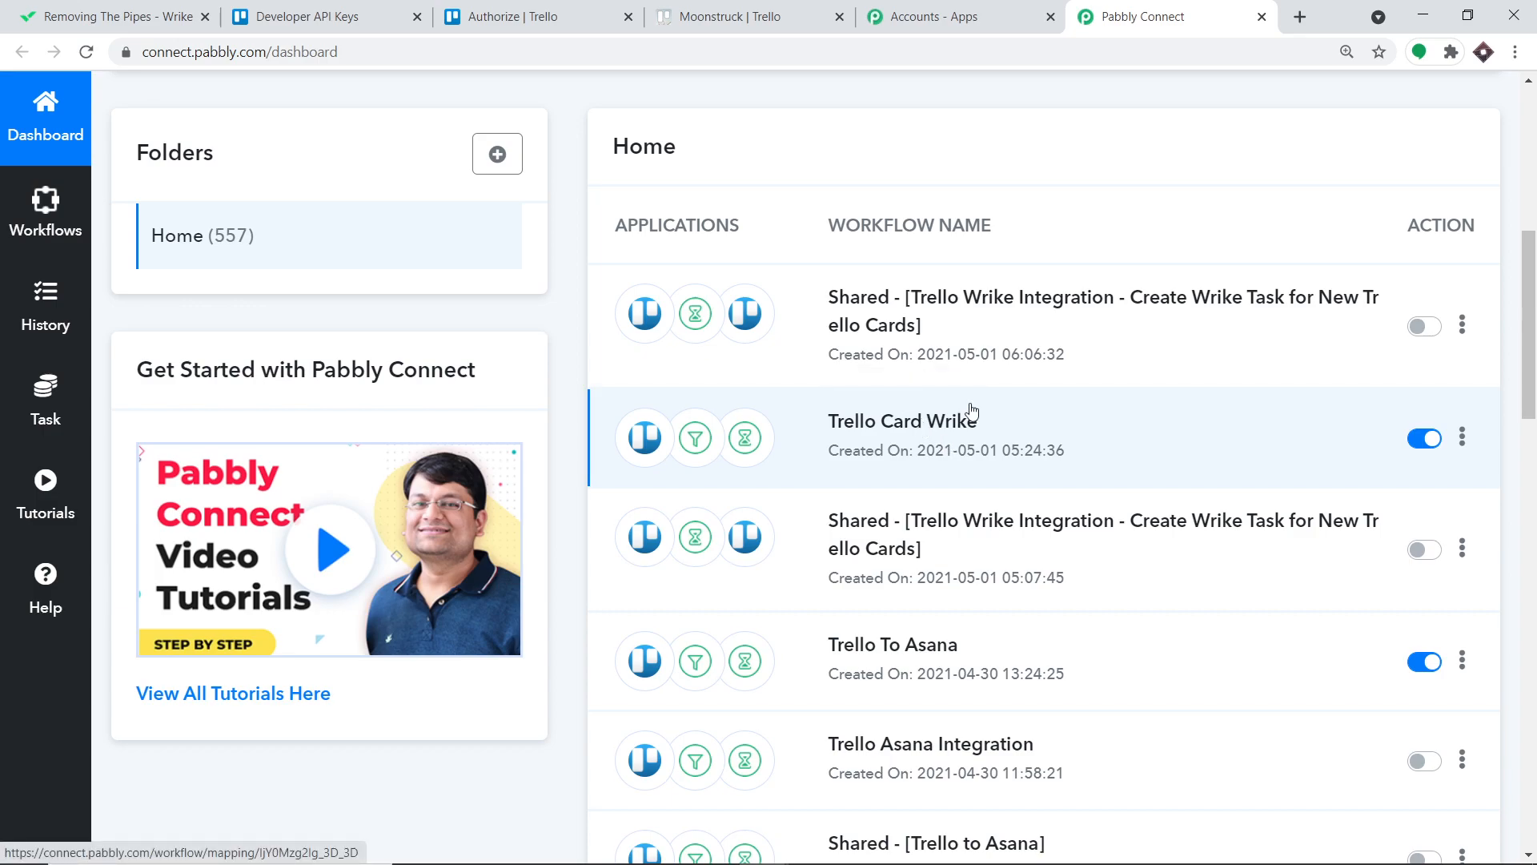
click(1414, 440)
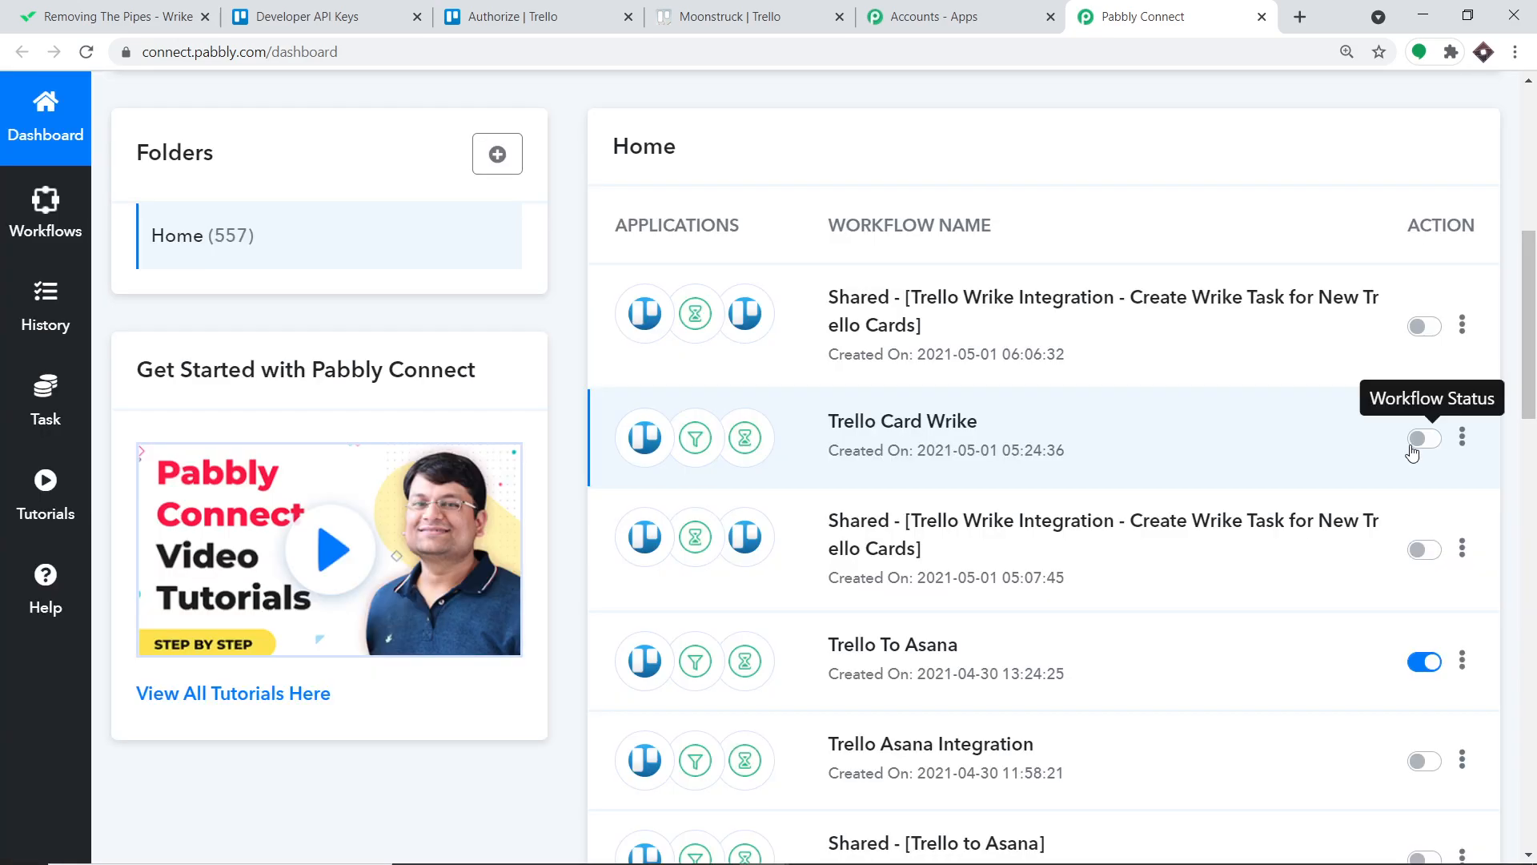
Create a new workflow named "Trello To Wrike".
scroll(1441, 400, up, 8)
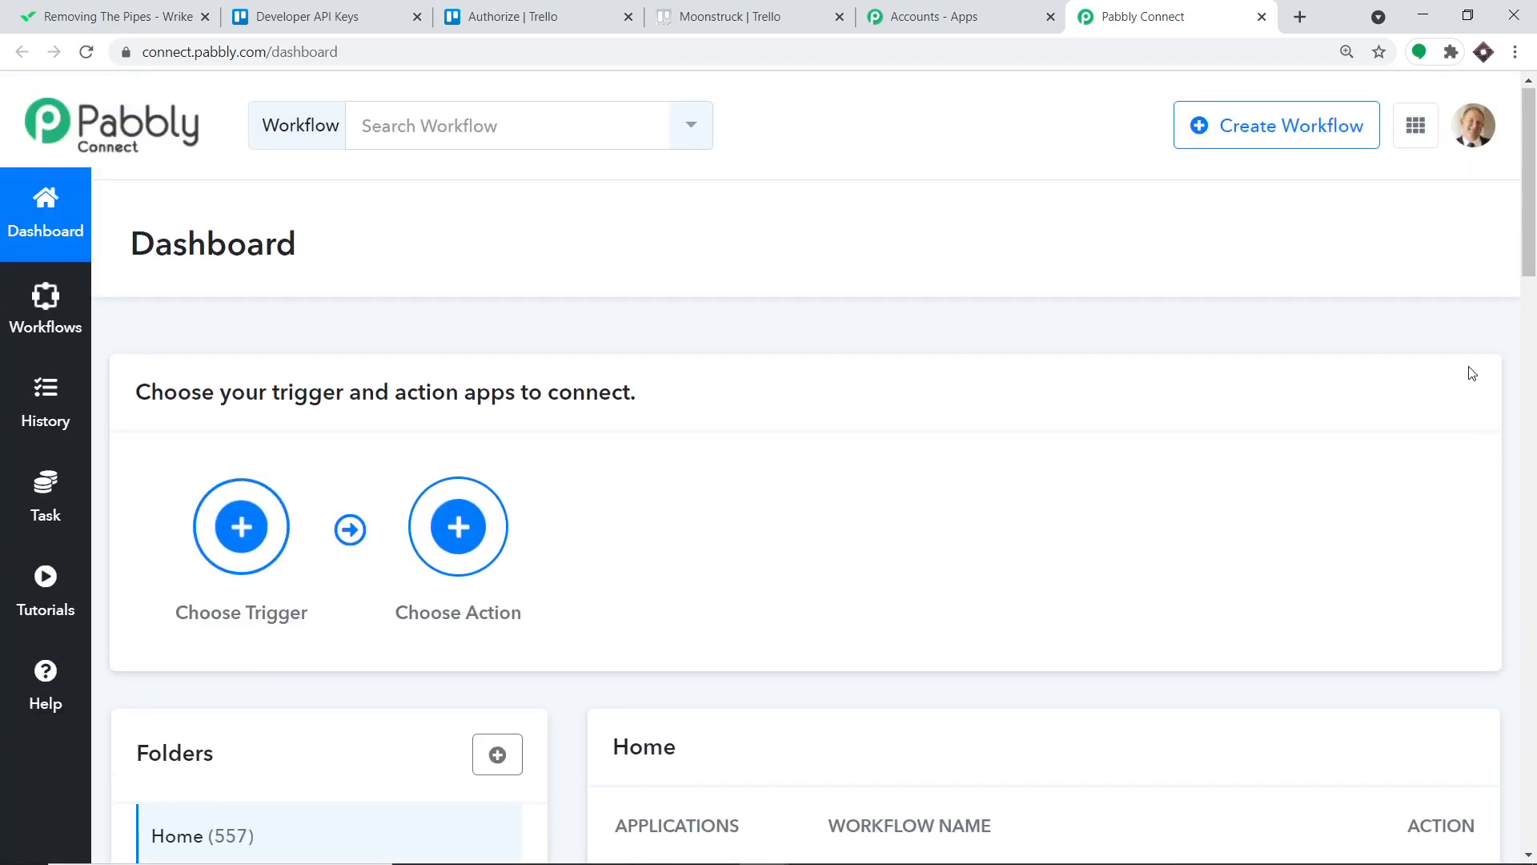
scroll(1280, 388, down, 5)
scroll(1280, 447, down, 2)
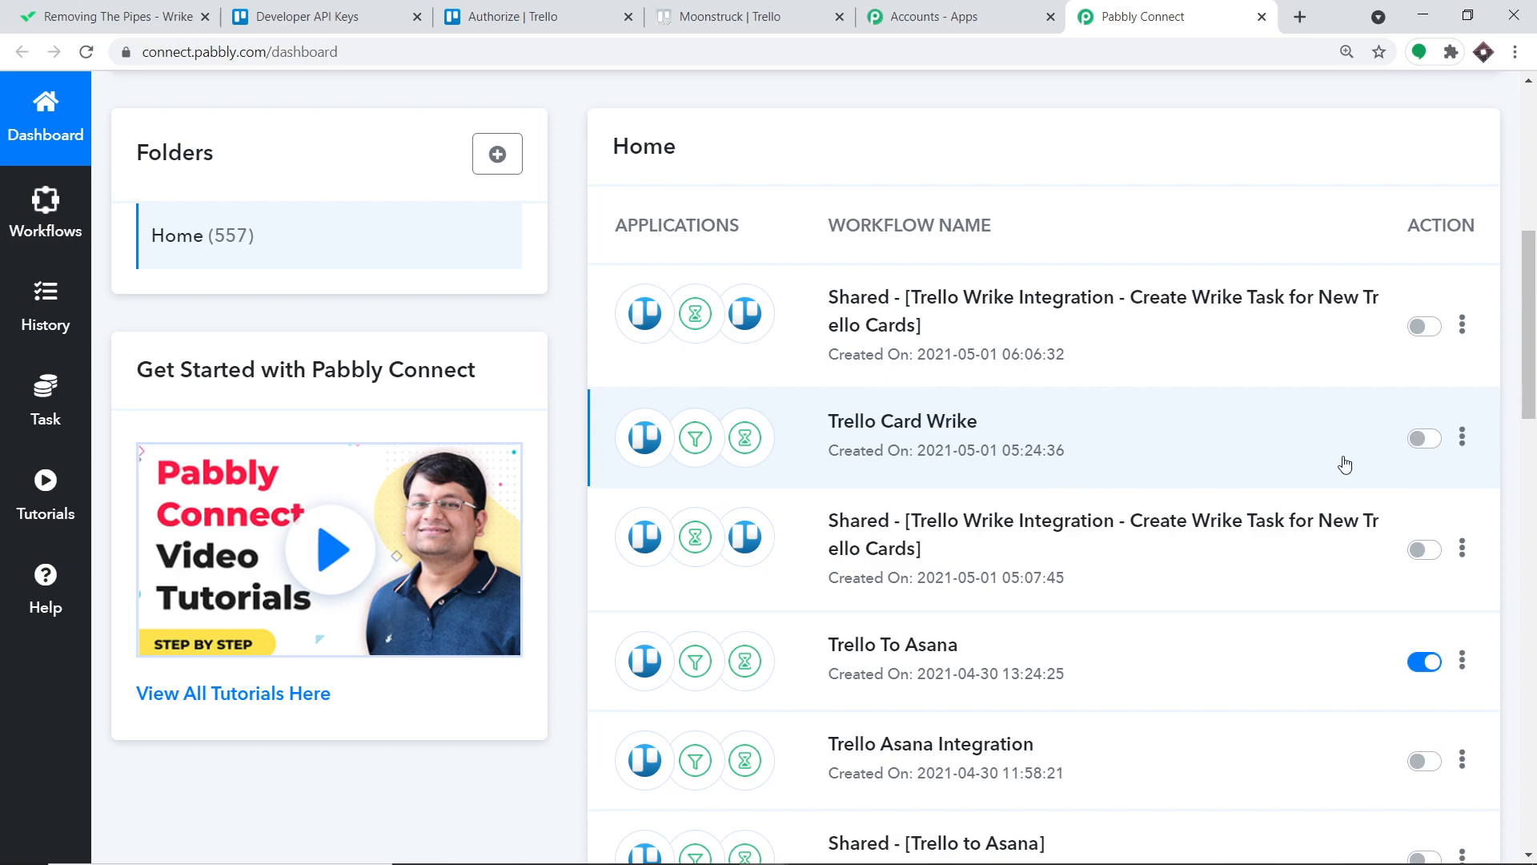
scroll(1329, 506, up, 6)
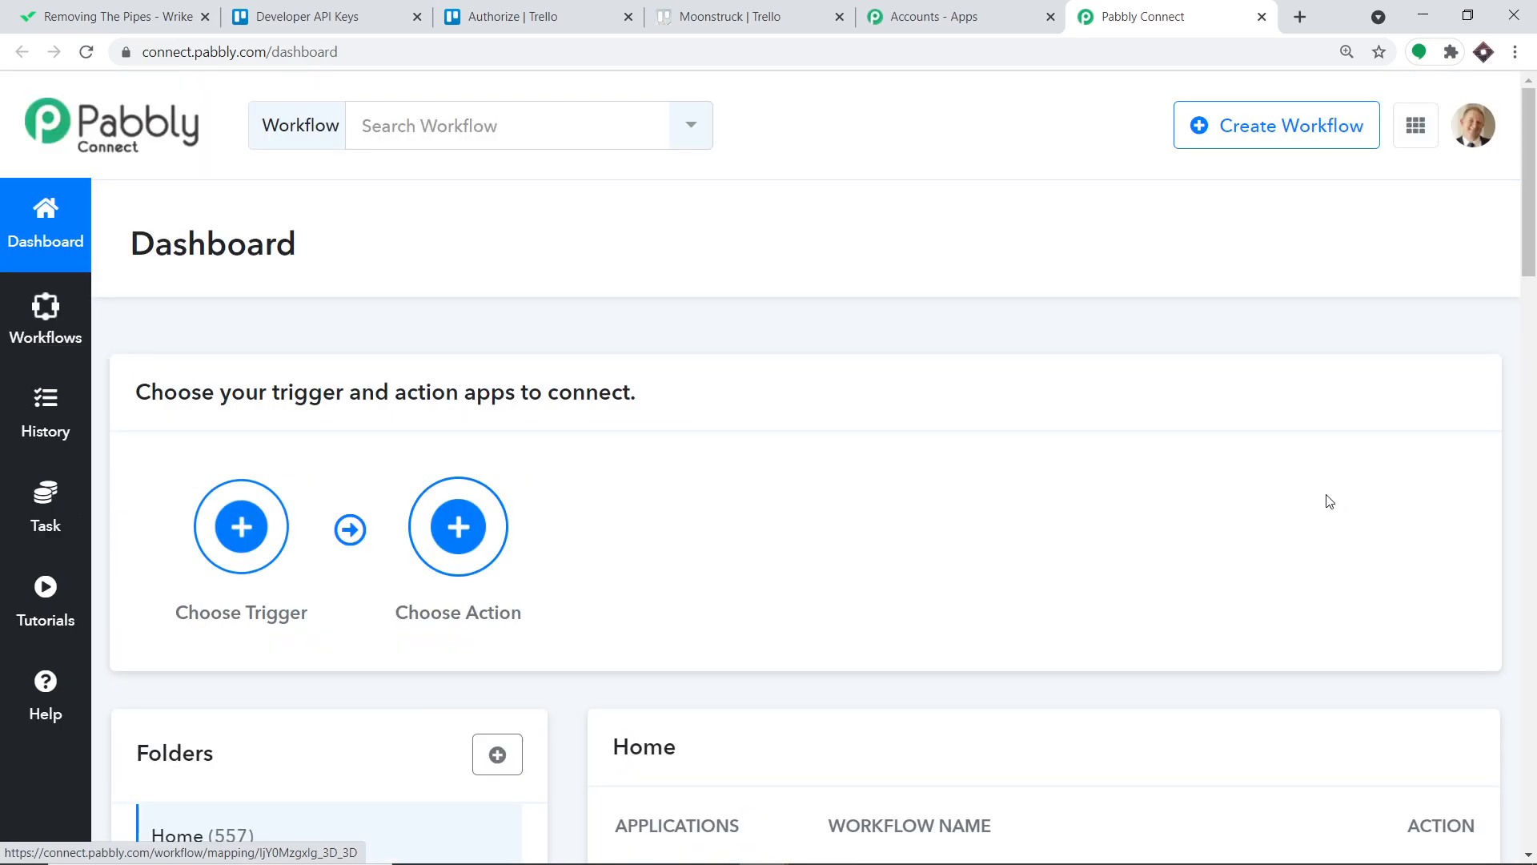
click(1232, 154)
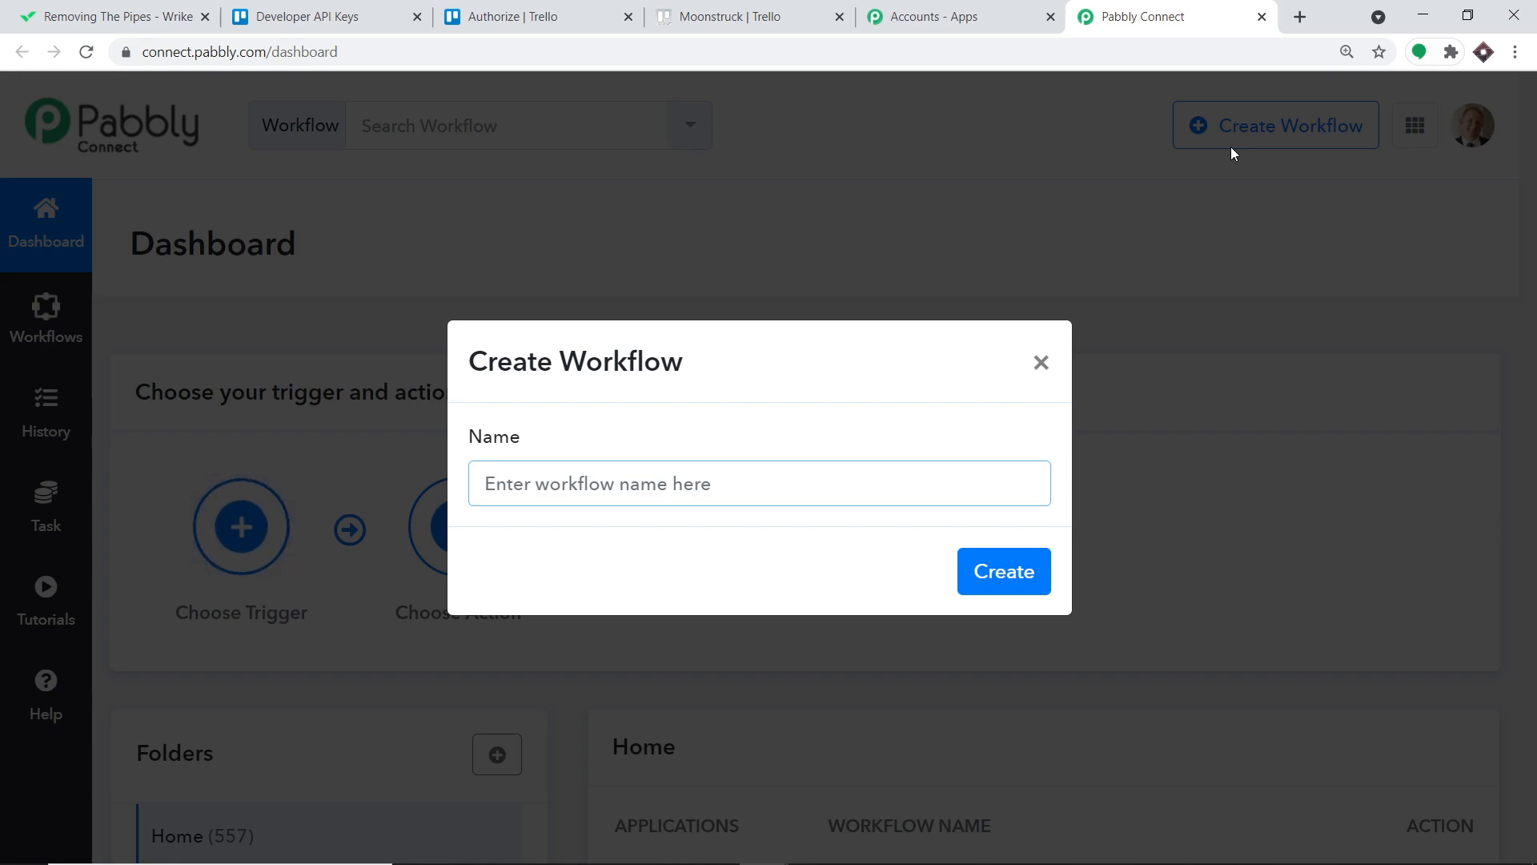
text(Tre)
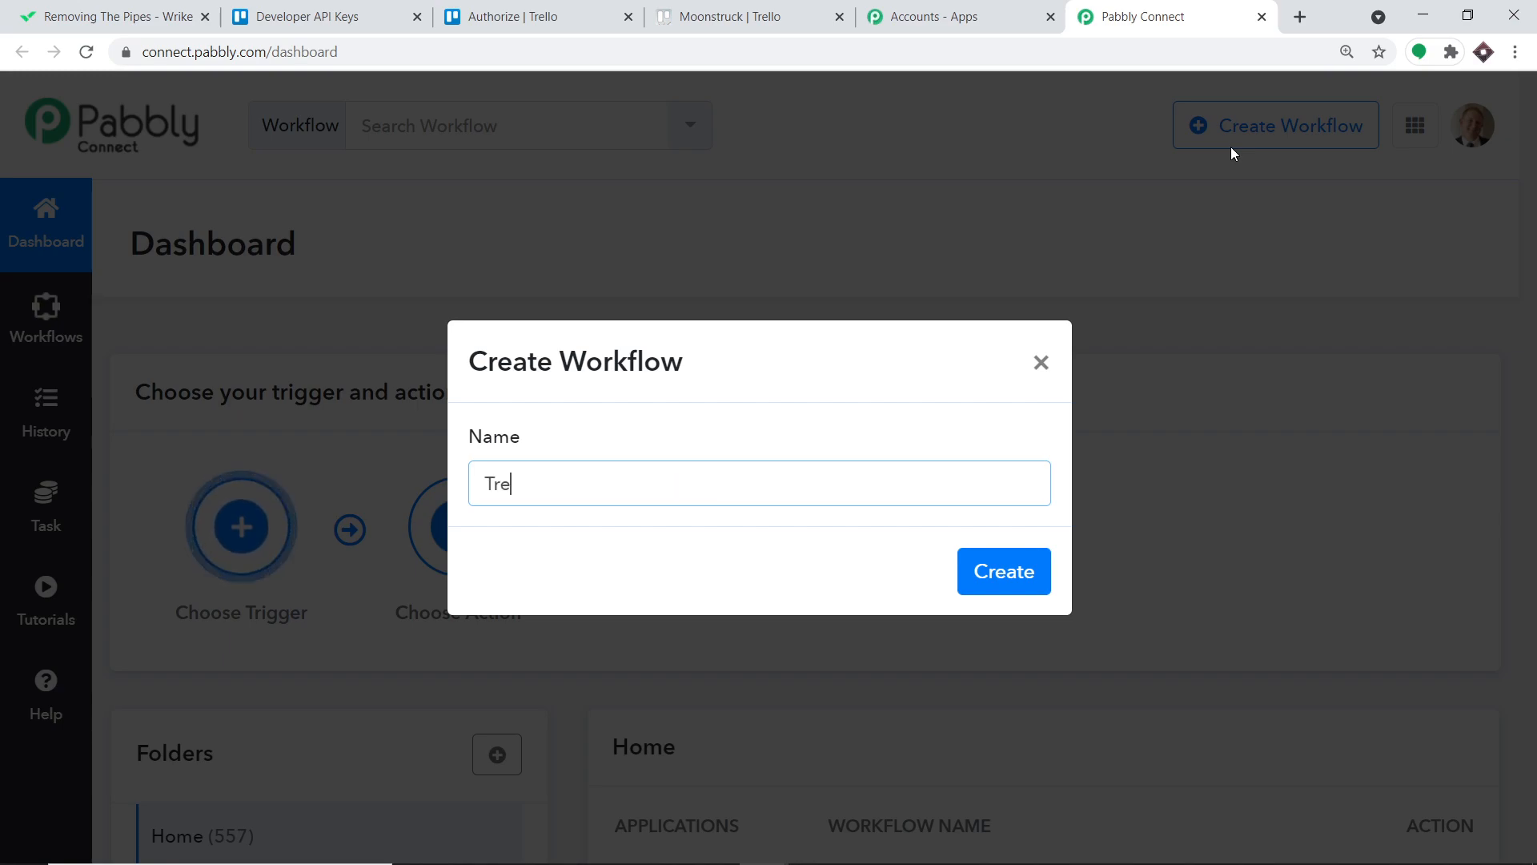
text(llo To W)
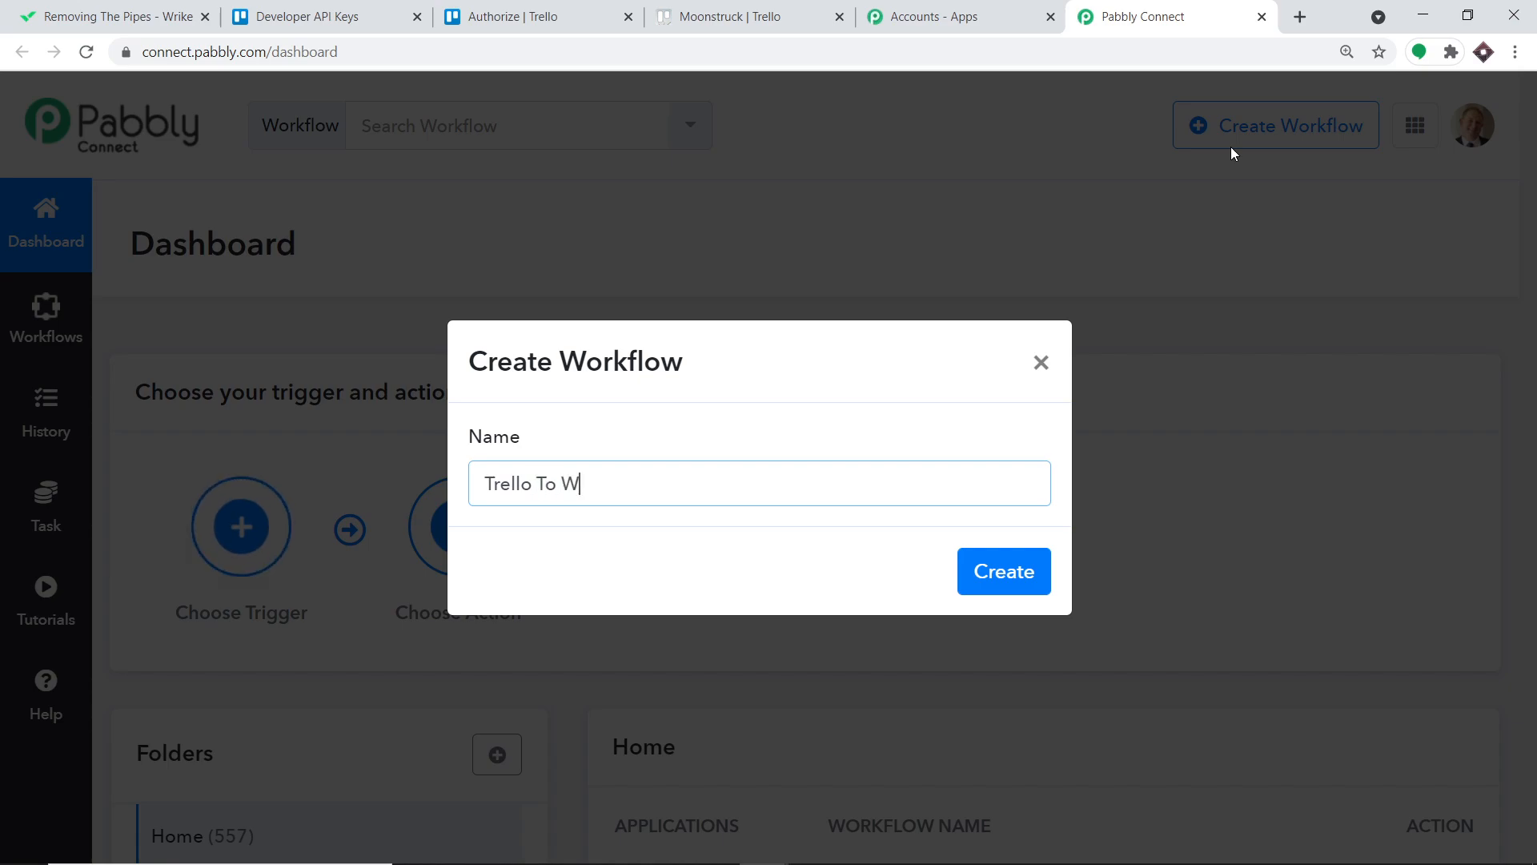
text(rike)
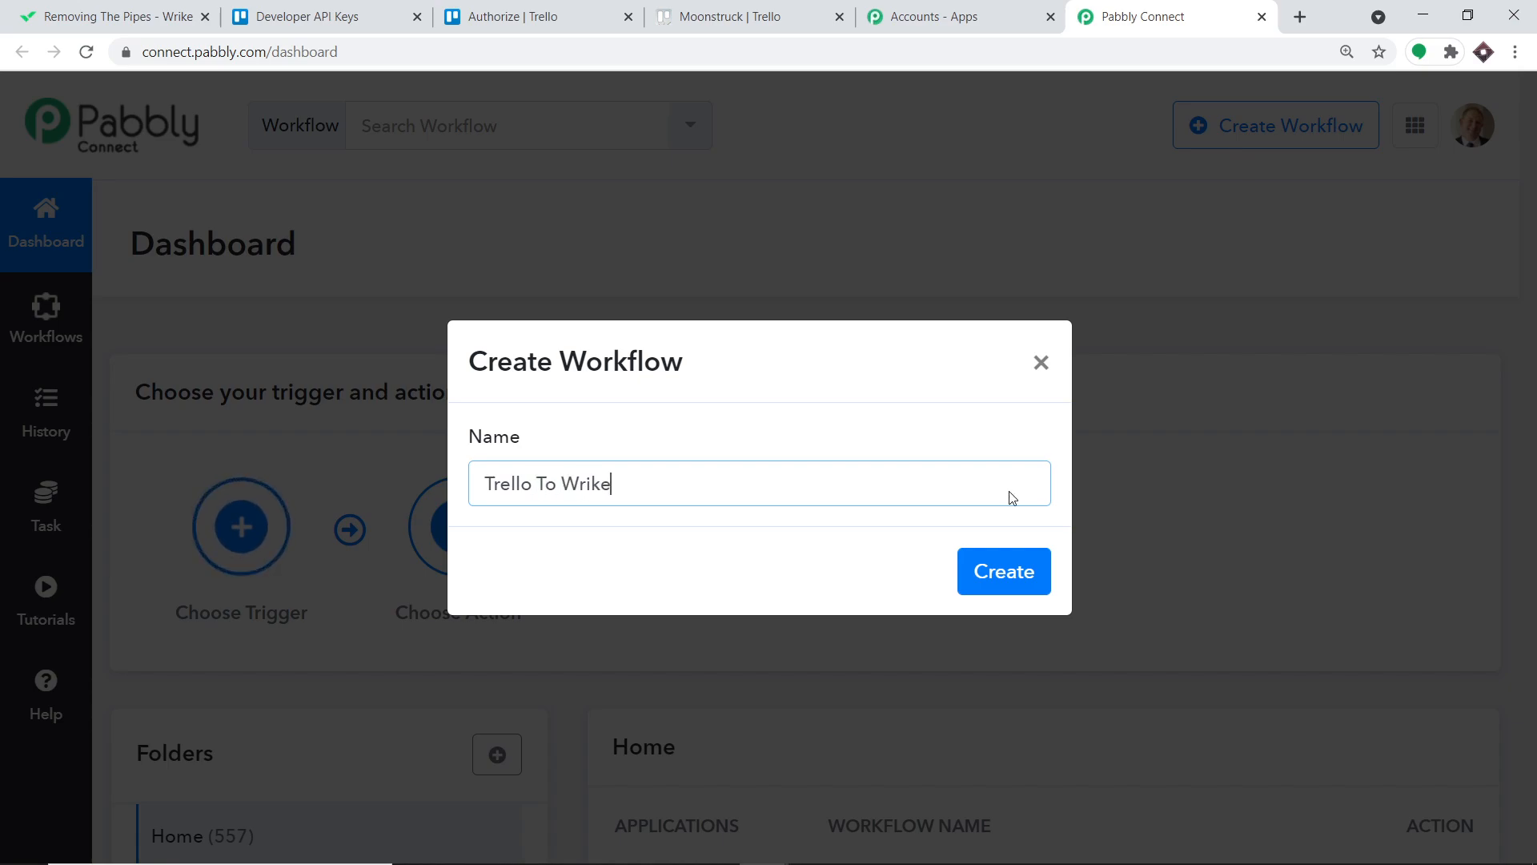
click(1005, 570)
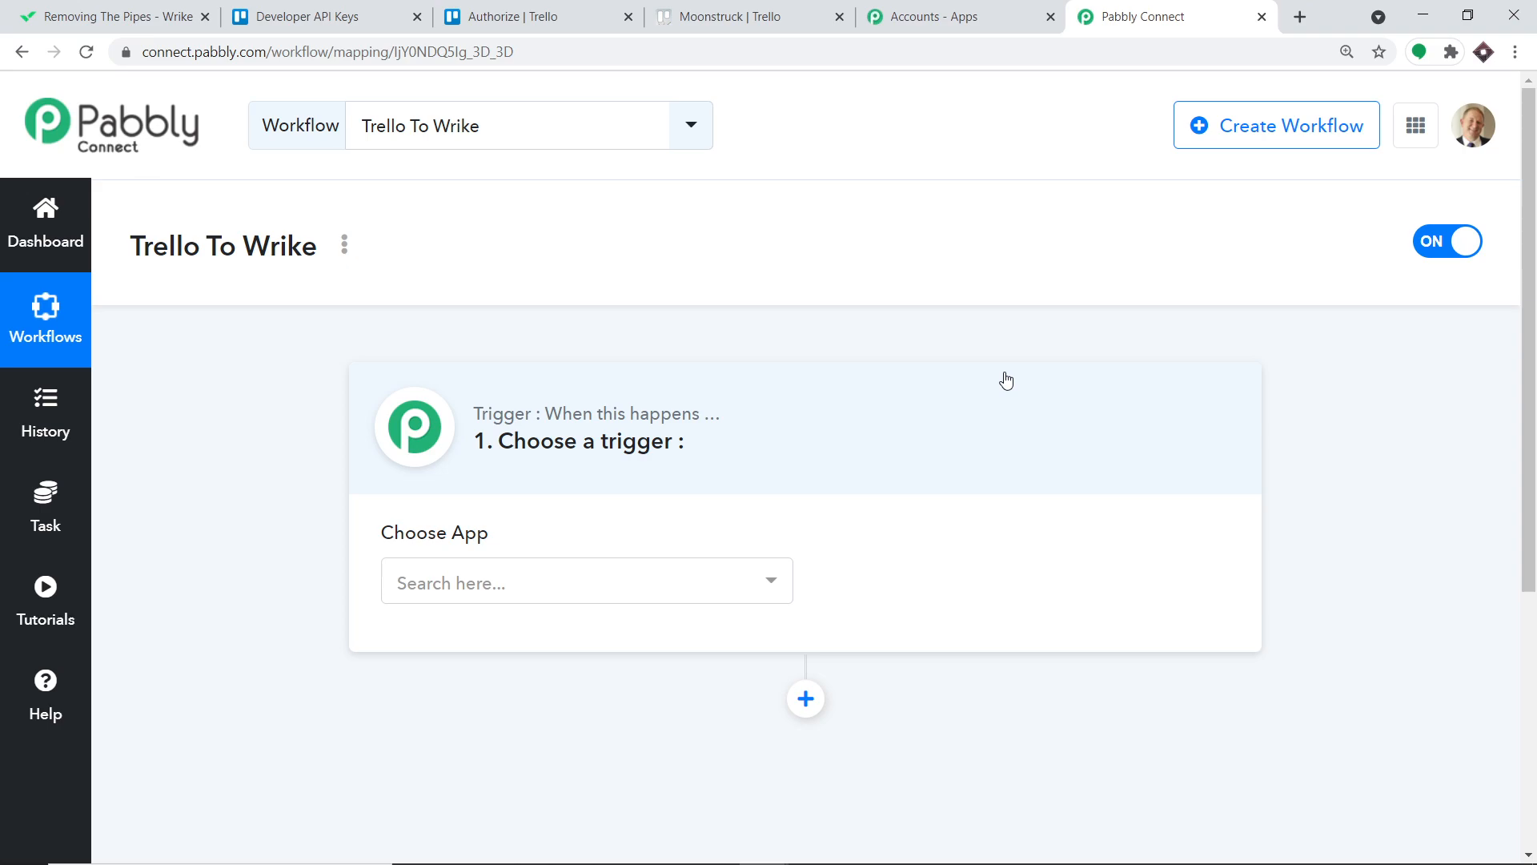
Set the workflow's trigger app to Trello and its trigger event to New Card.
click(469, 601)
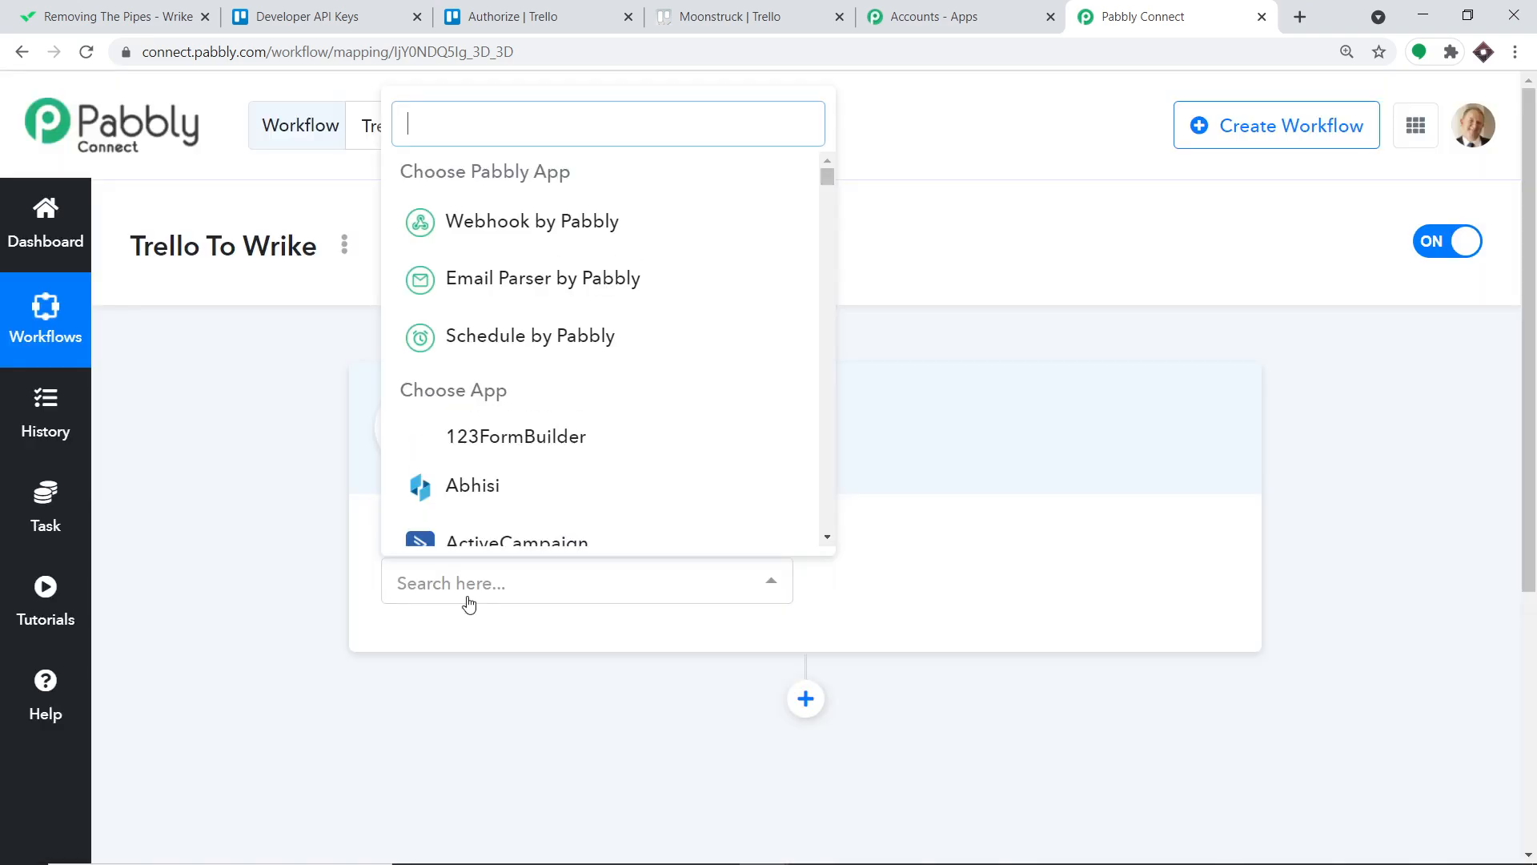
text(trello)
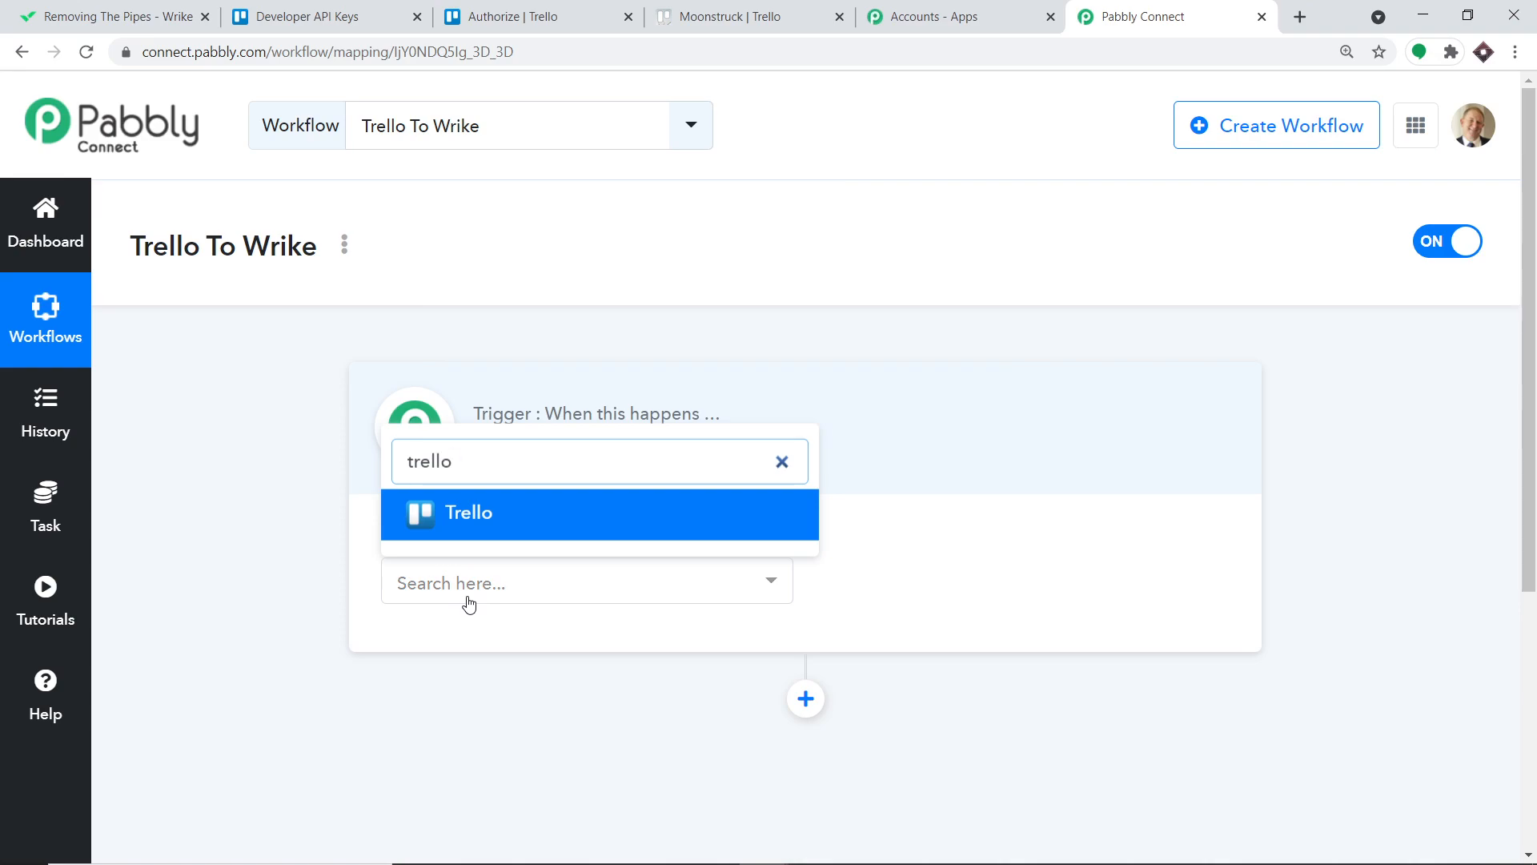
click(482, 524)
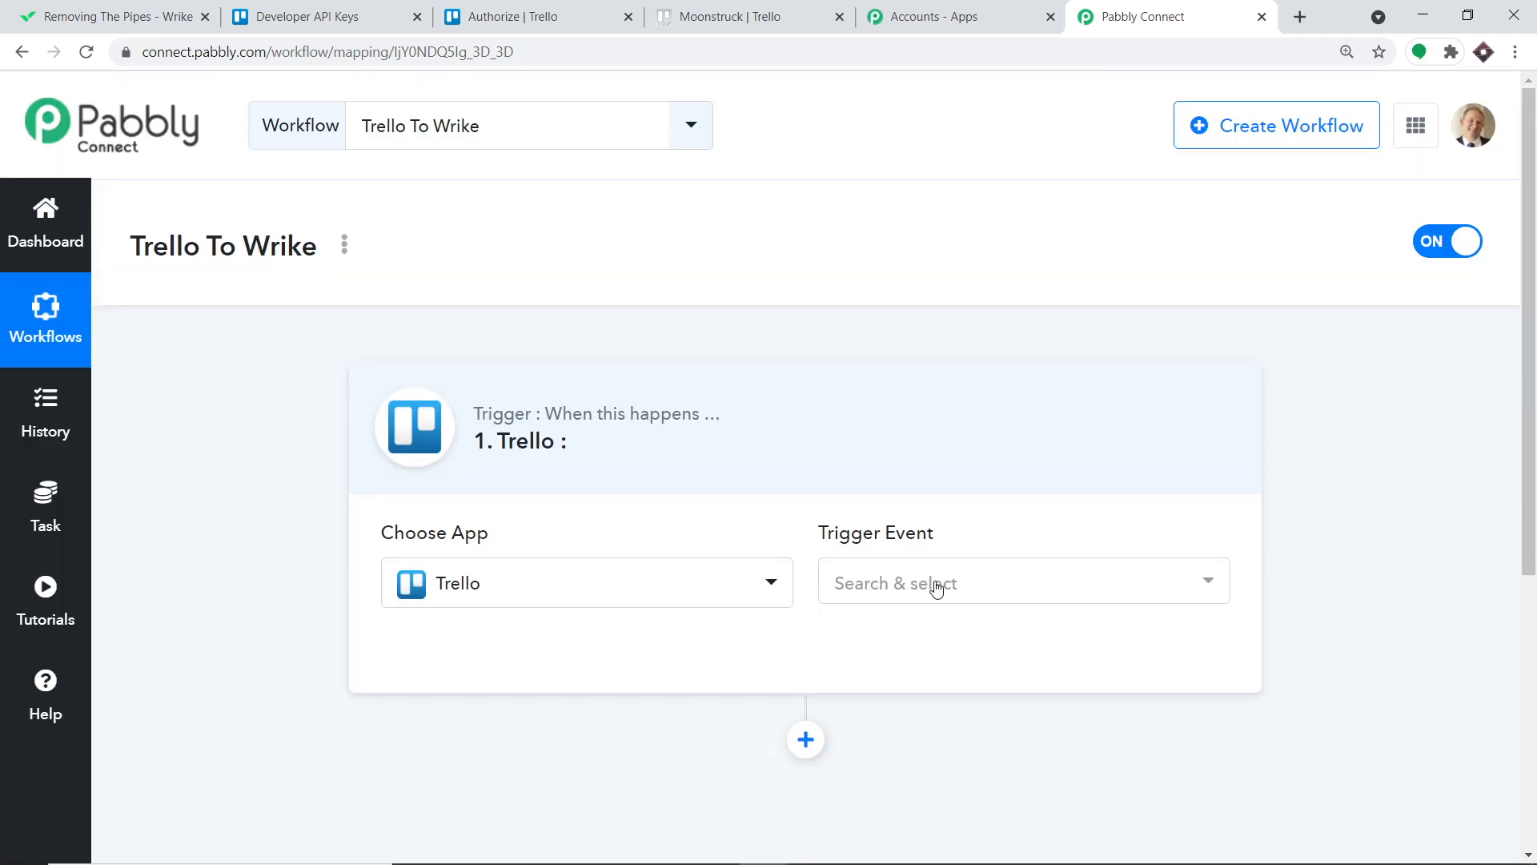
click(936, 587)
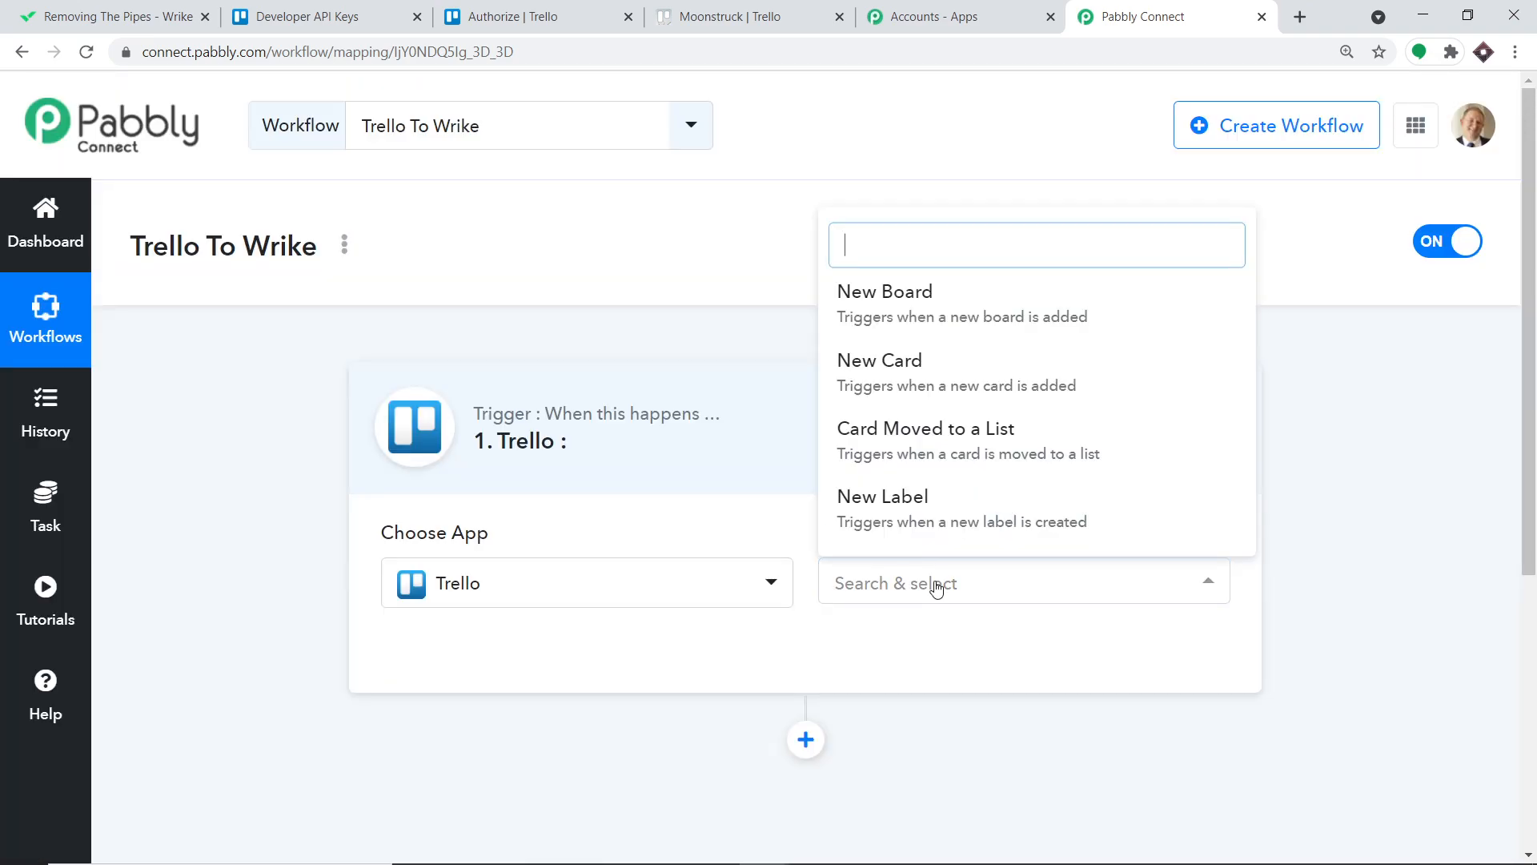
click(907, 385)
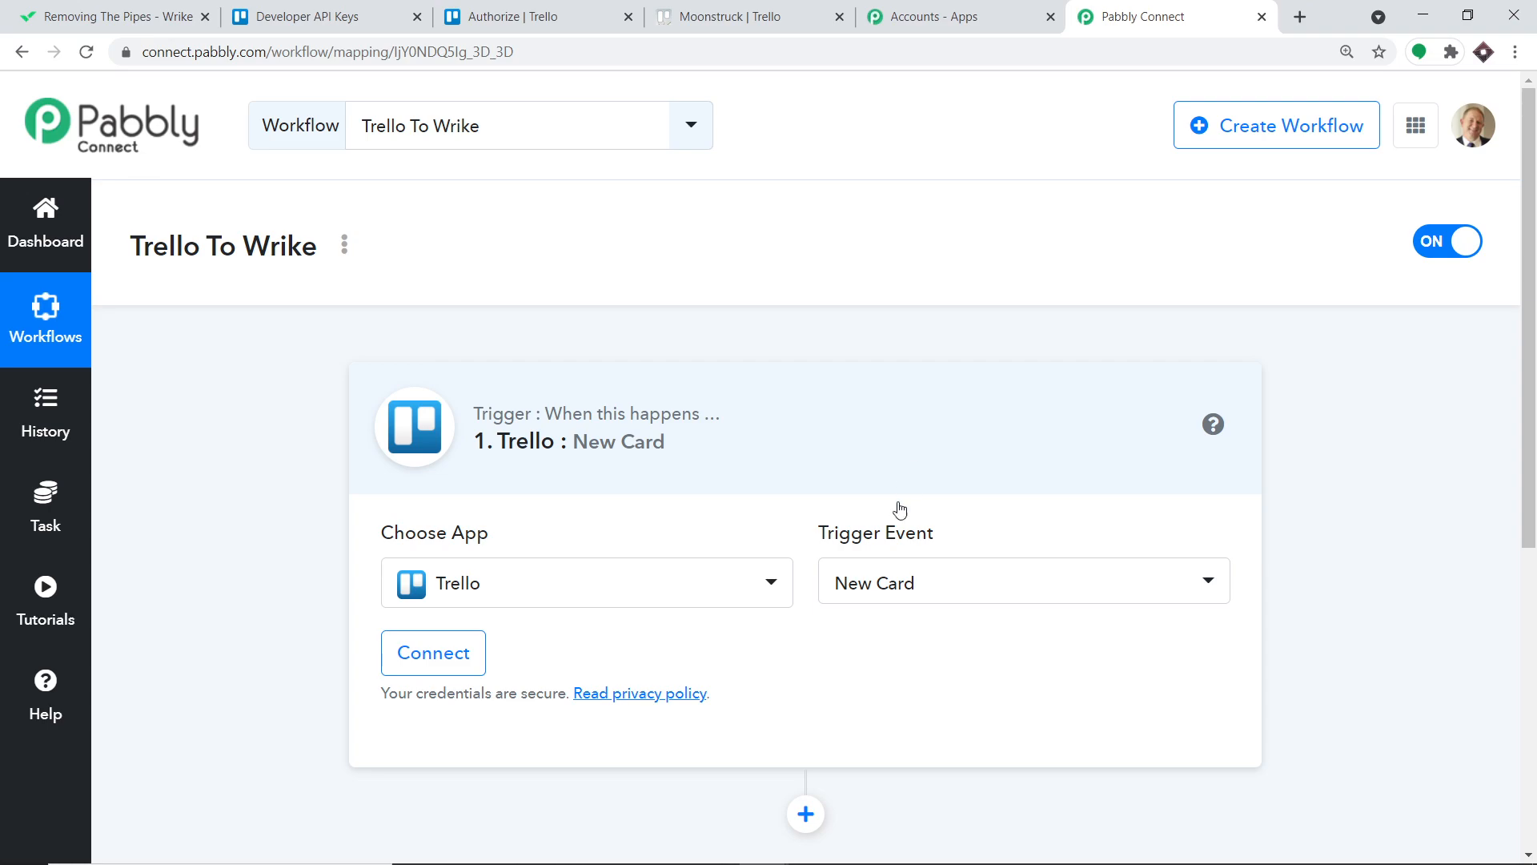
Look over the available Trello trigger events and view the Pabbly Forum from the help link, returning to the workflow.
click(910, 594)
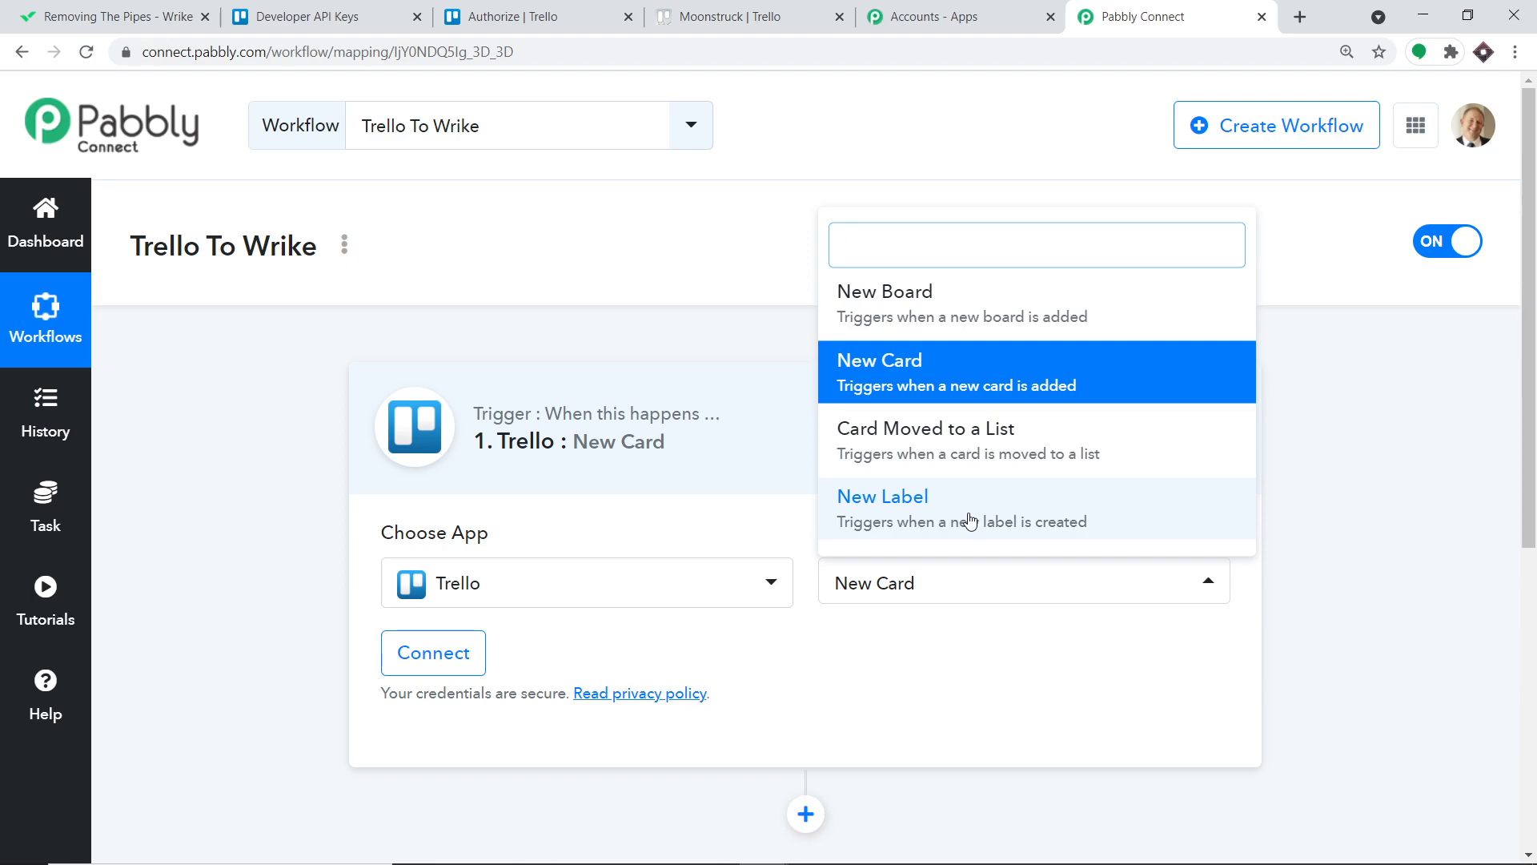
click(45, 701)
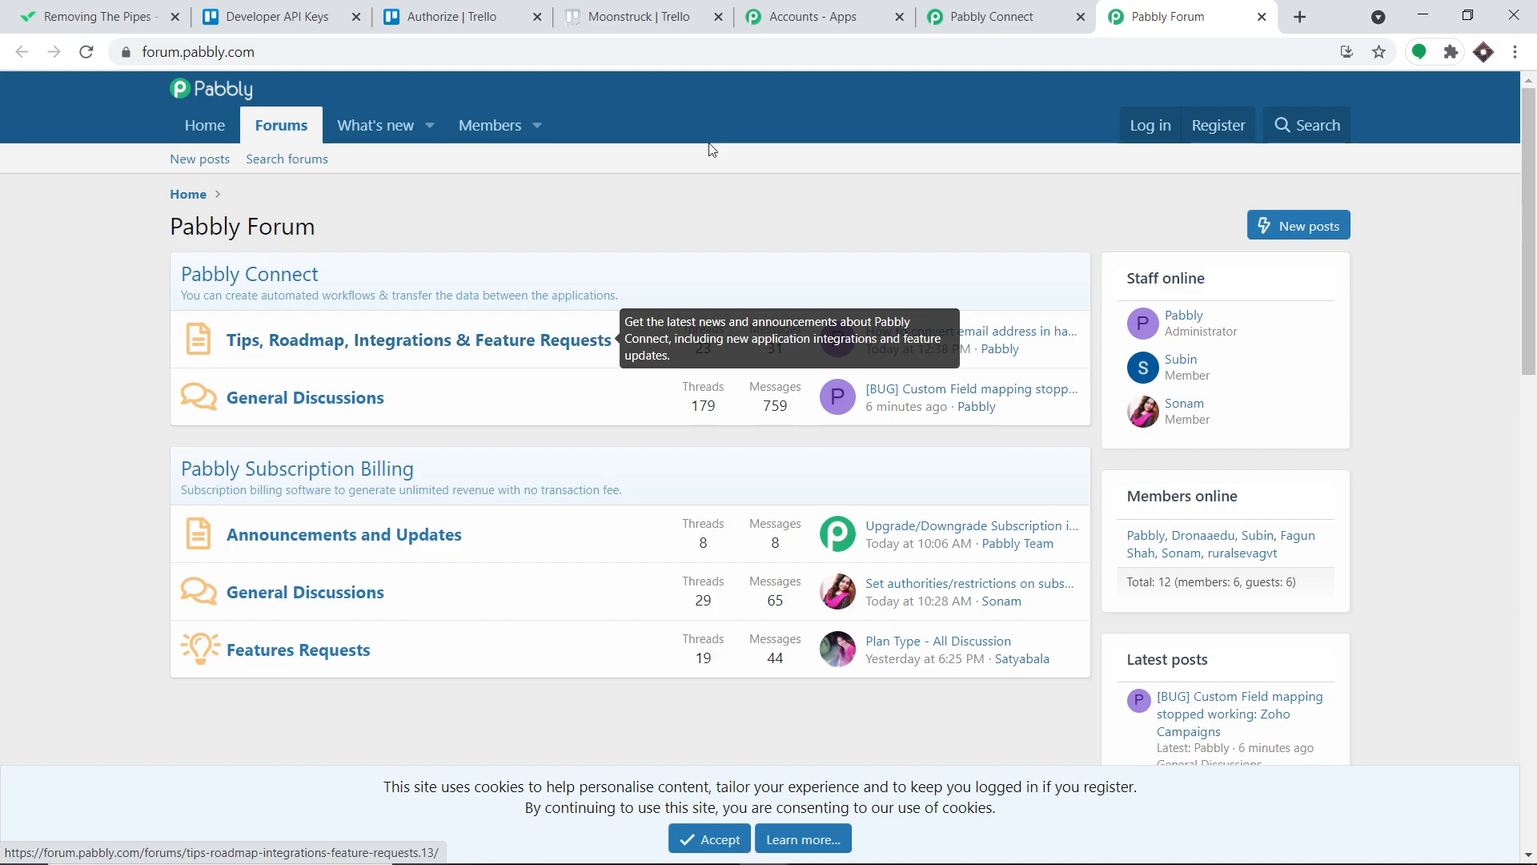
click(954, 9)
Start connecting the Trello trigger and open Trello's developer API key page from the new credentials form.
click(433, 655)
scroll(1033, 453, down, 2)
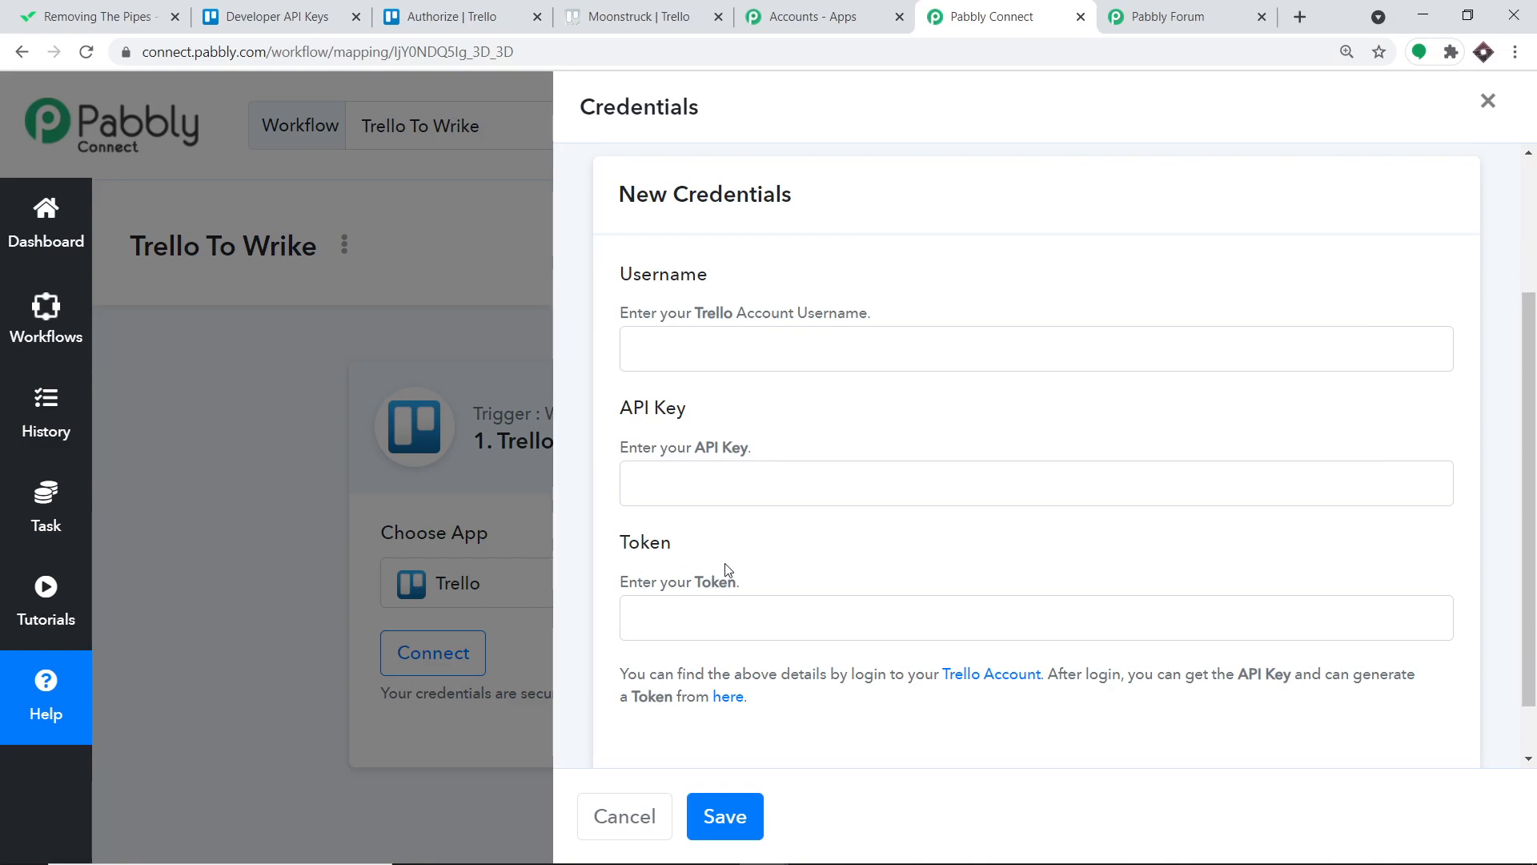
scroll(762, 565, down, 1)
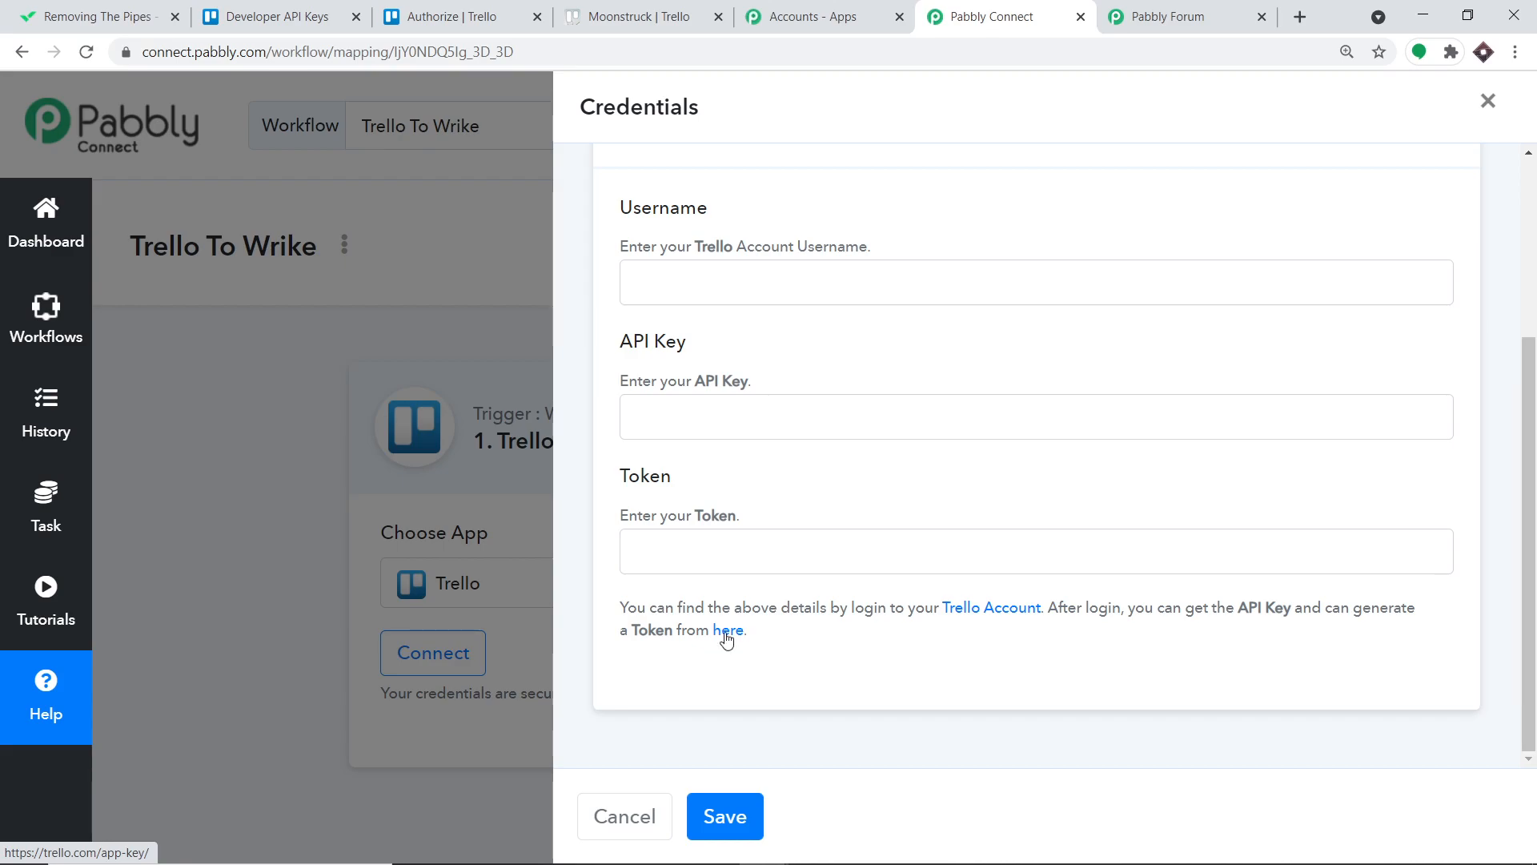
click(724, 631)
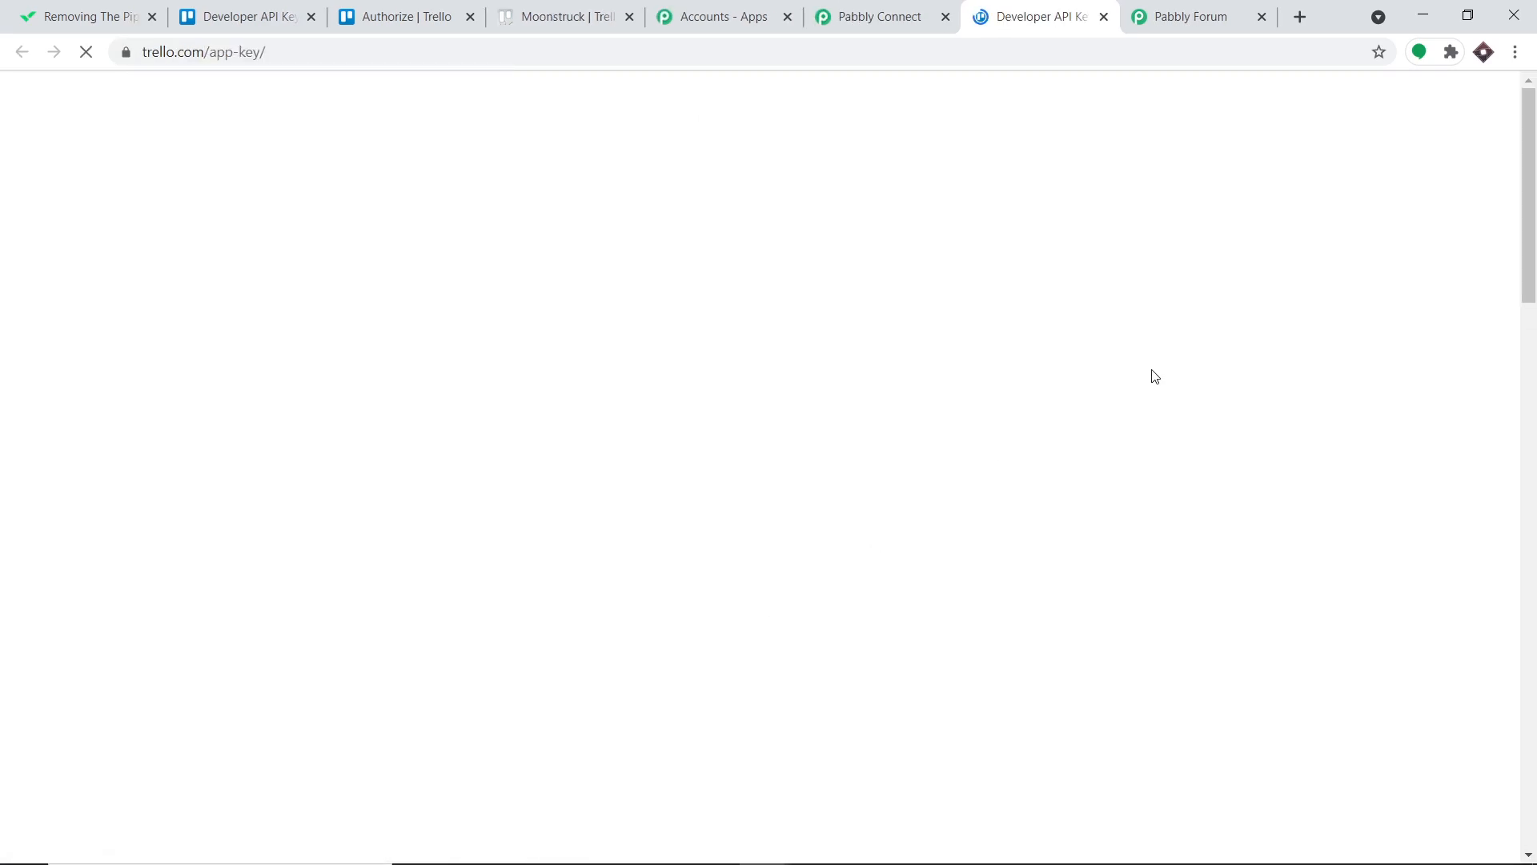
Copy the API key from Trello's Developer API Keys page and paste it into the credentials' API Key field.
click(759, 373)
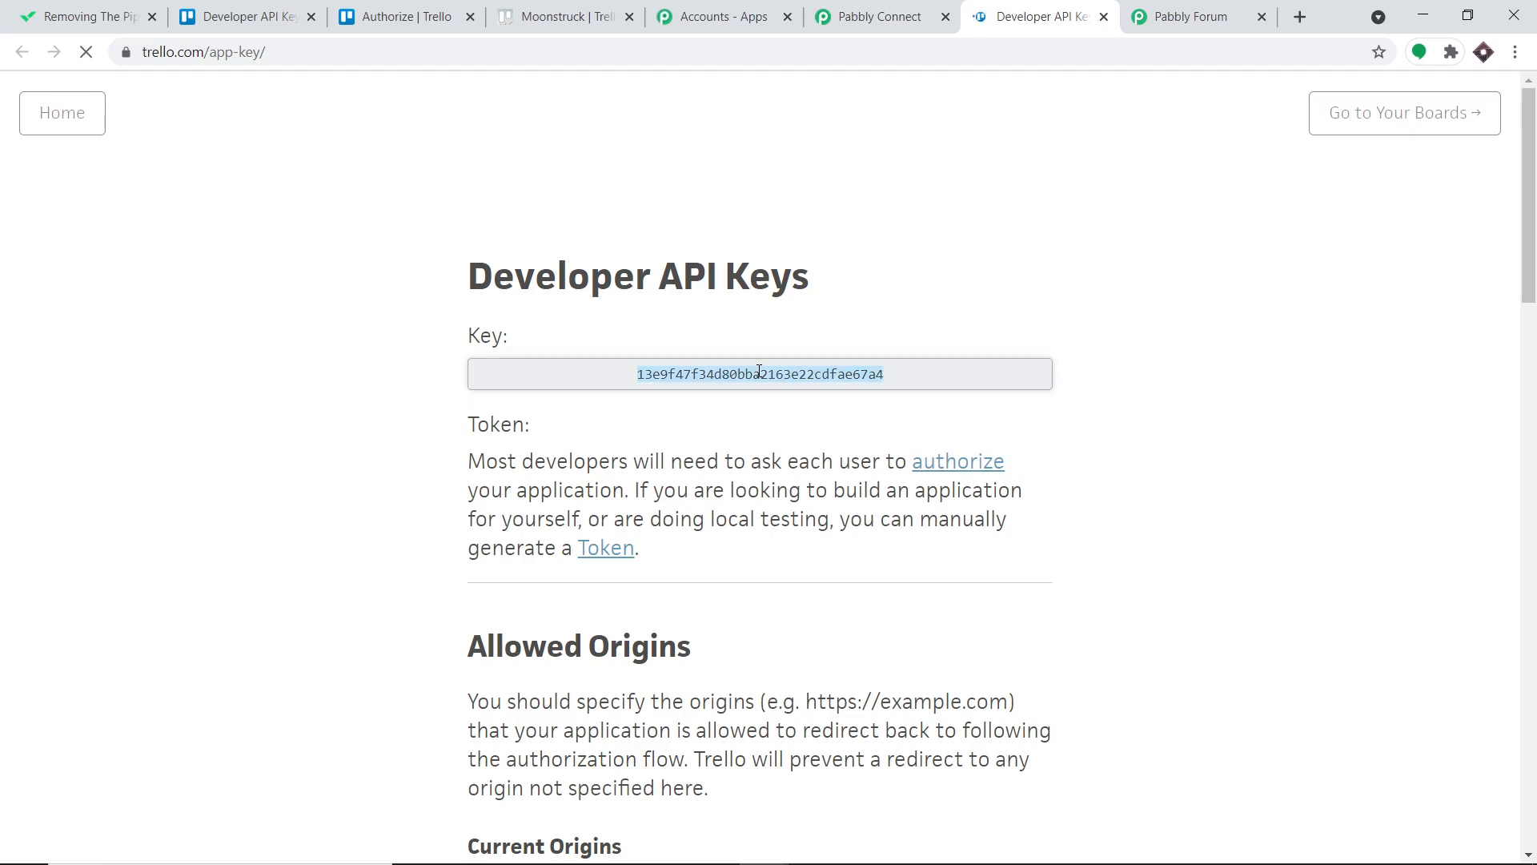
right_click(761, 374)
click(772, 387)
click(879, 16)
click(731, 409)
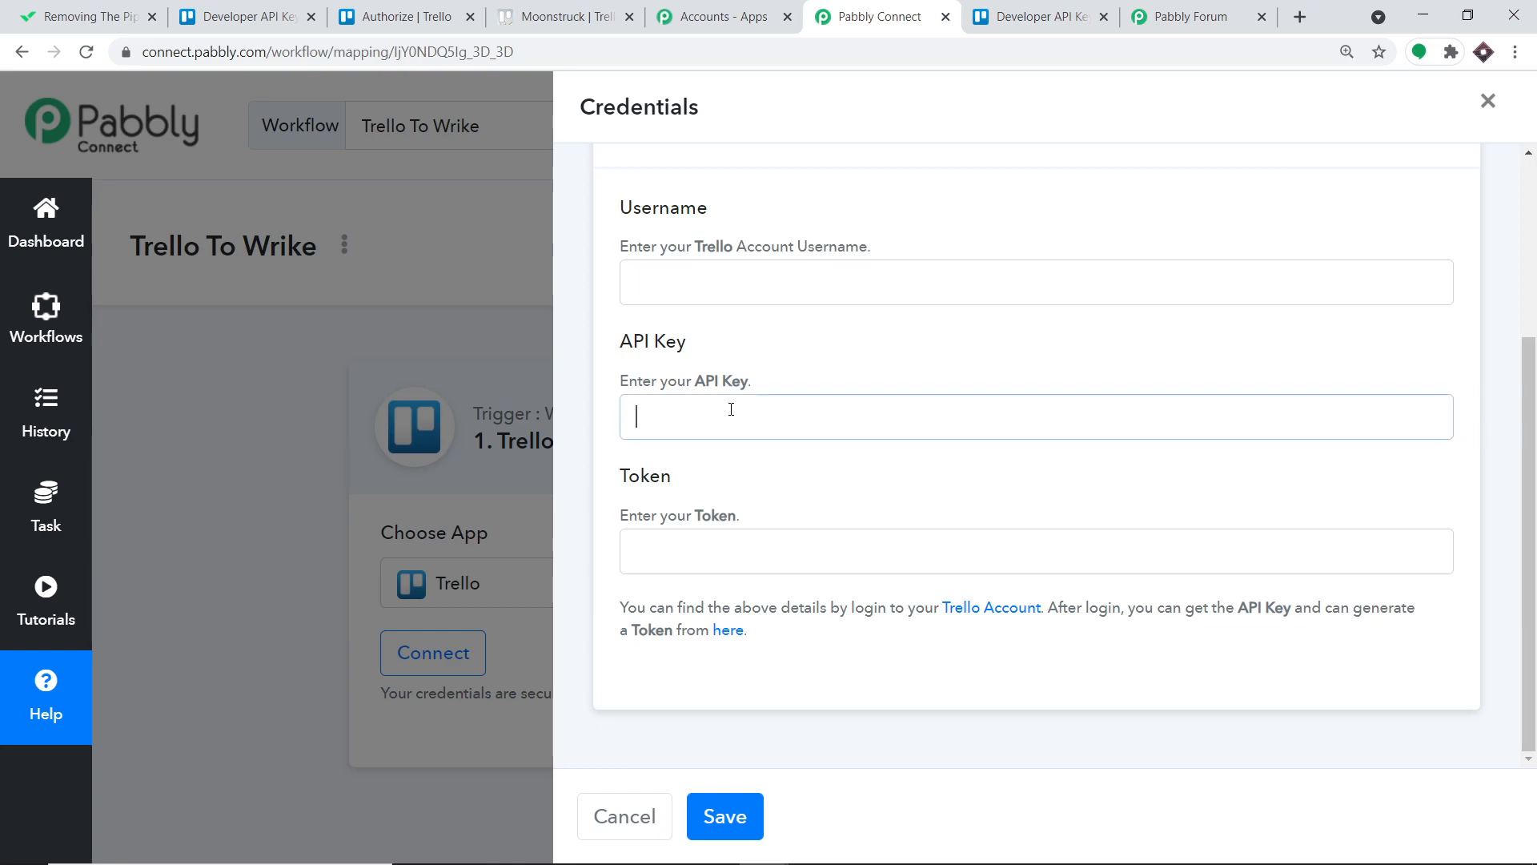
right_click(731, 409)
click(800, 566)
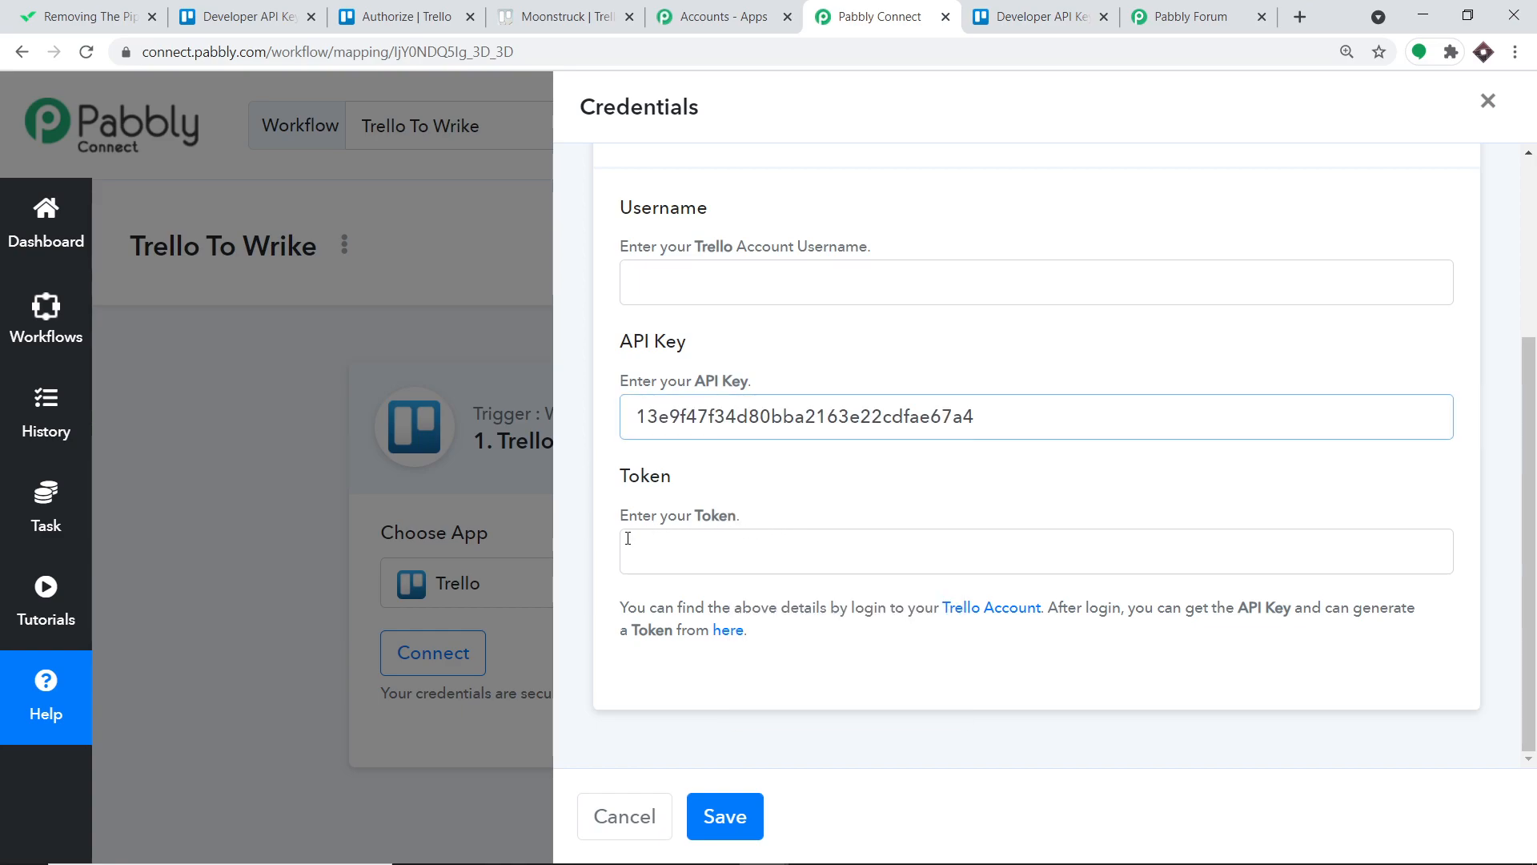
Open Trello's token authorization page, copy the account username shown there and paste it into the credentials' Username field.
click(1000, 14)
click(606, 549)
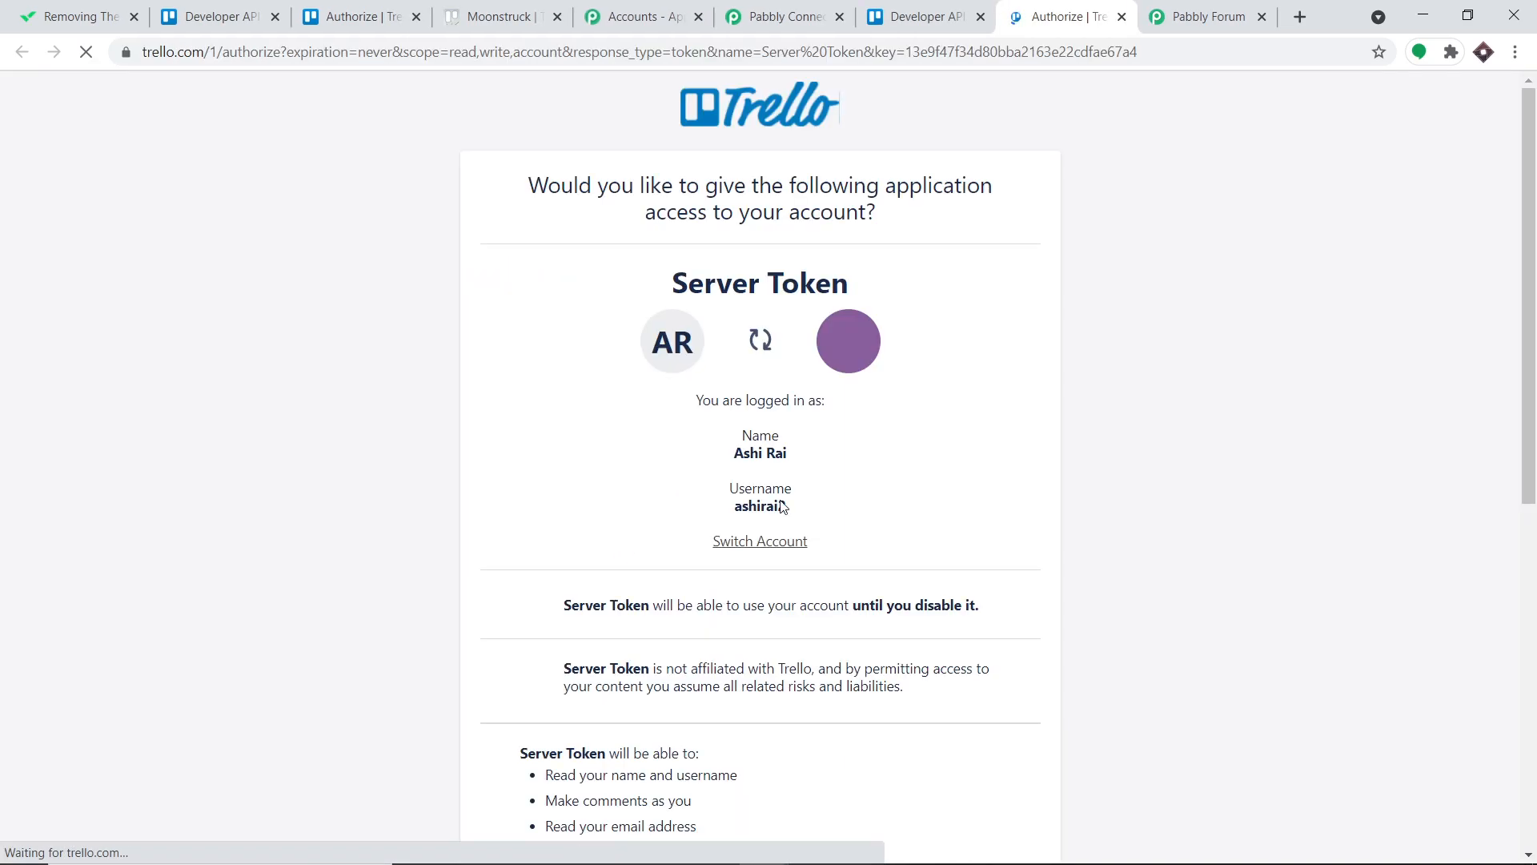
drag(787, 506, 736, 513)
right_click(739, 509)
click(756, 519)
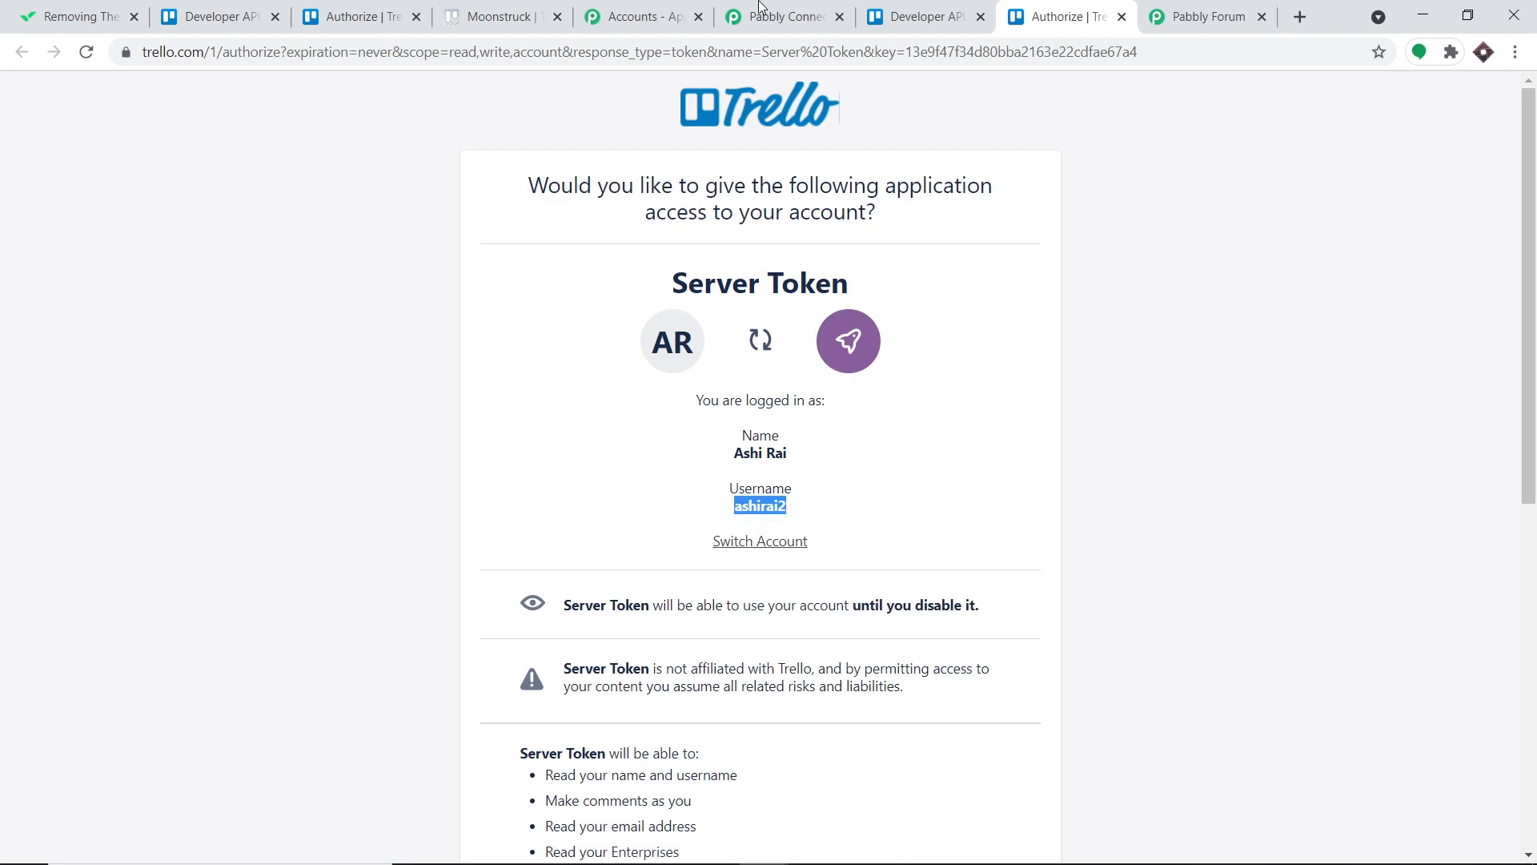
click(746, 24)
right_click(723, 278)
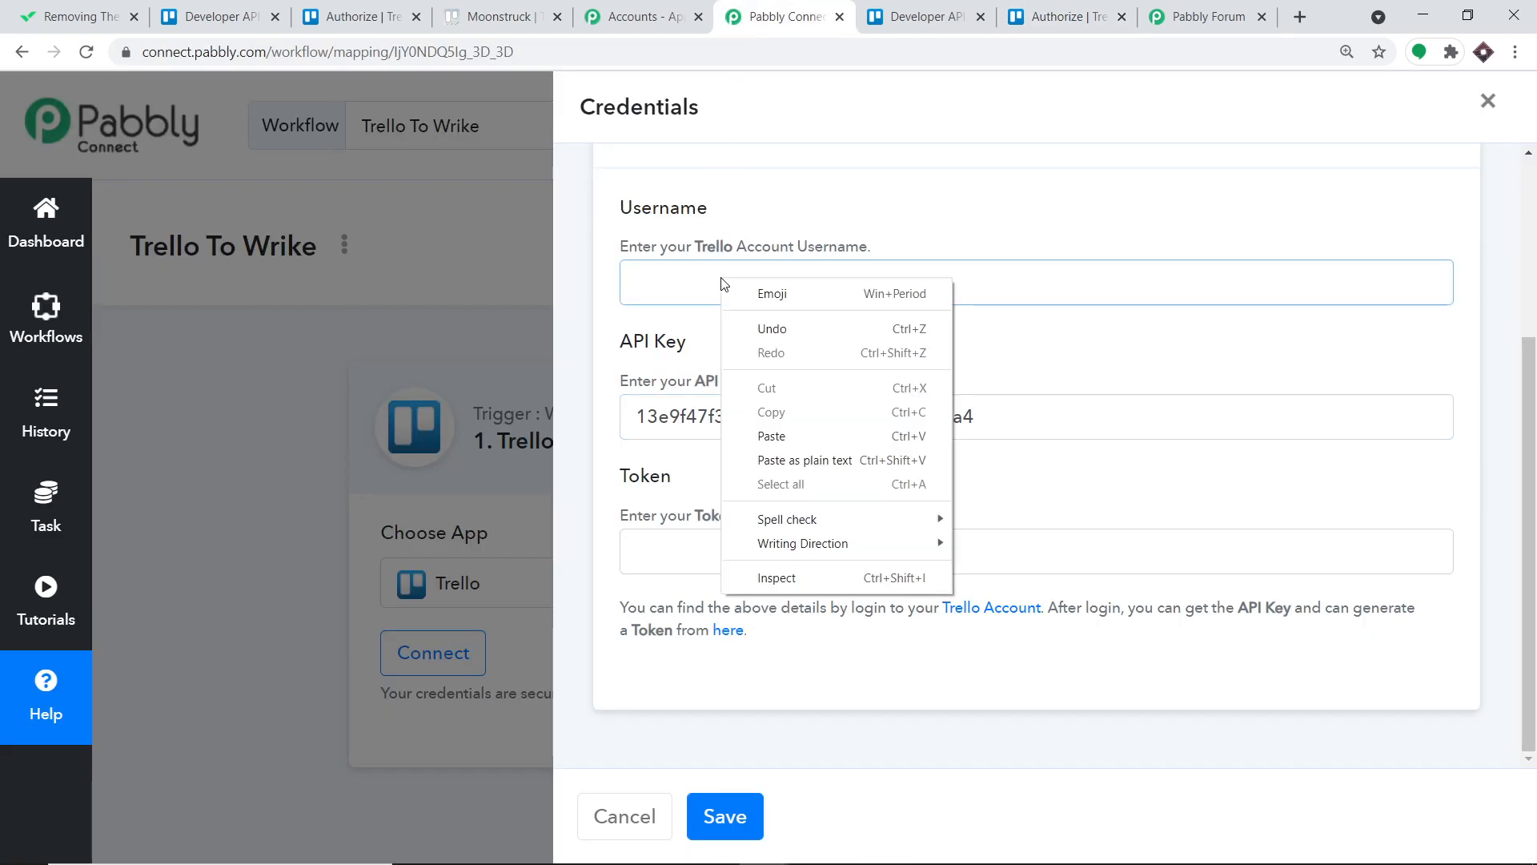
click(794, 430)
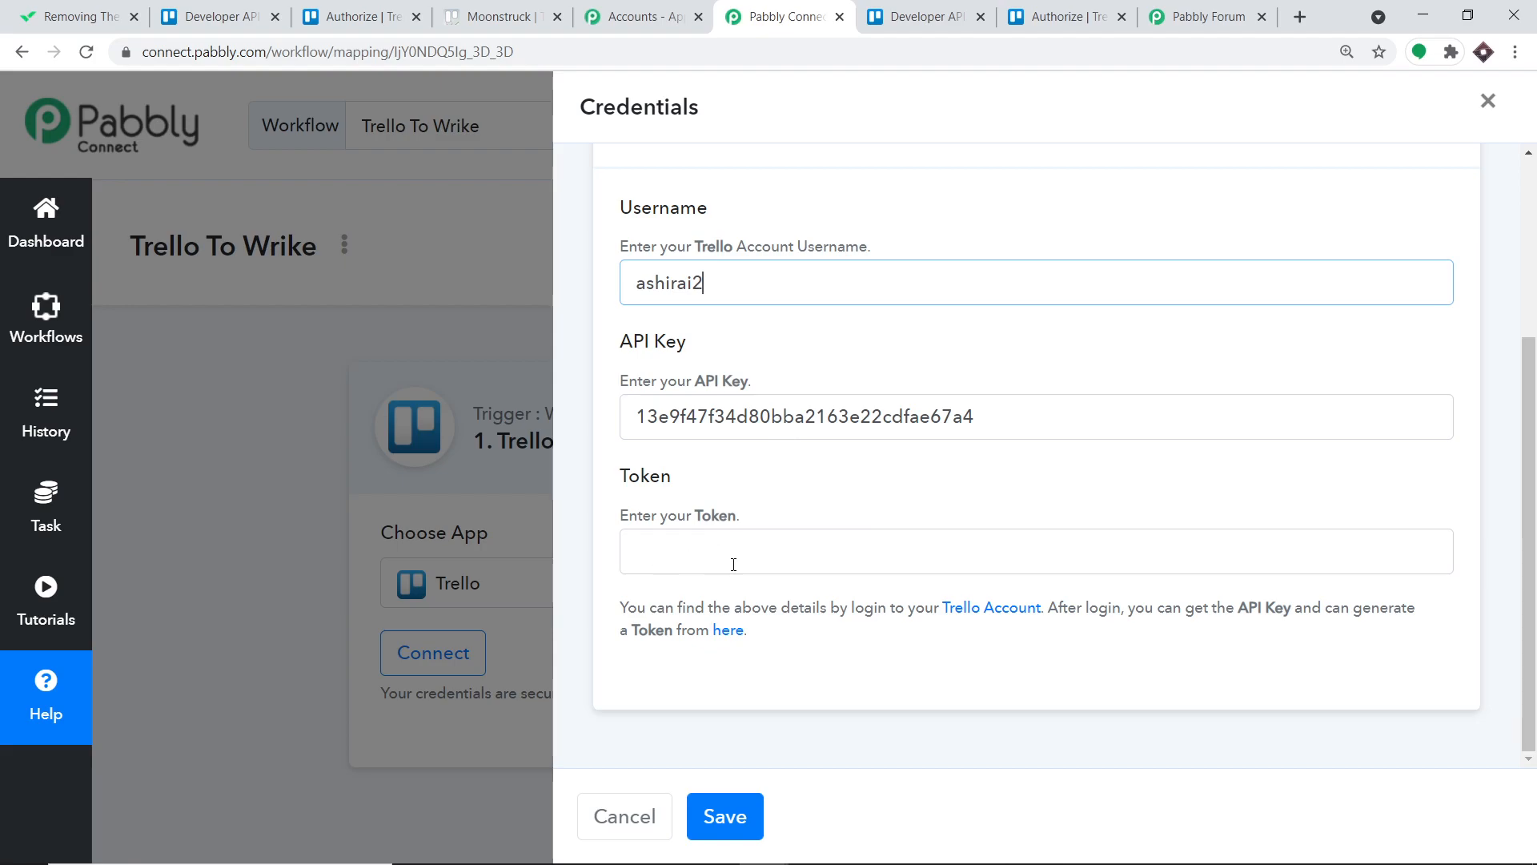
Return to Trello's authorization page and allow Server Token access to the account.
click(1065, 17)
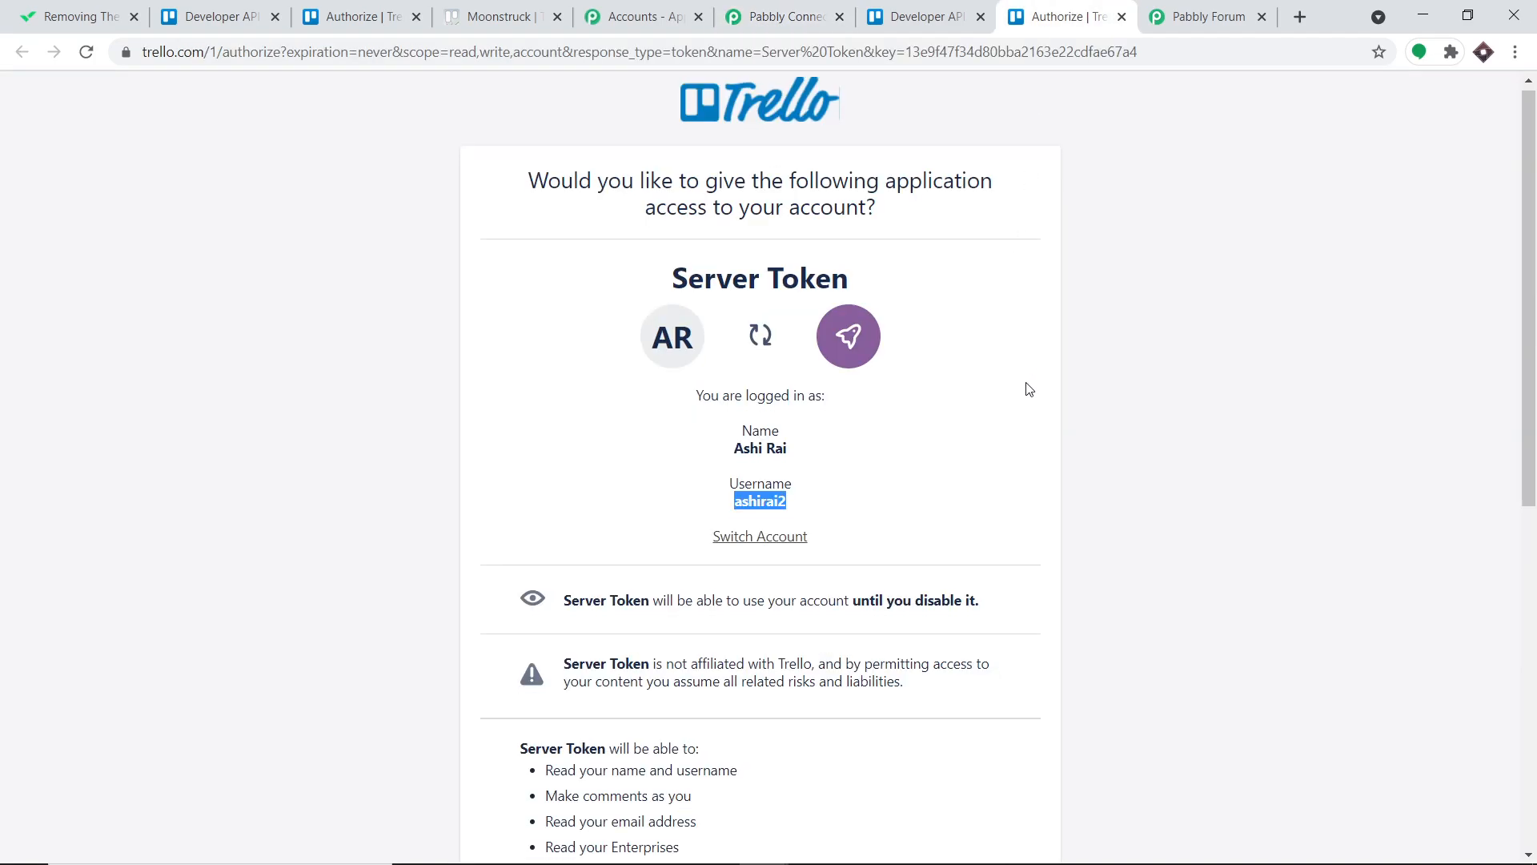
scroll(1029, 389, down, 7)
scroll(1029, 390, down, 1)
click(967, 630)
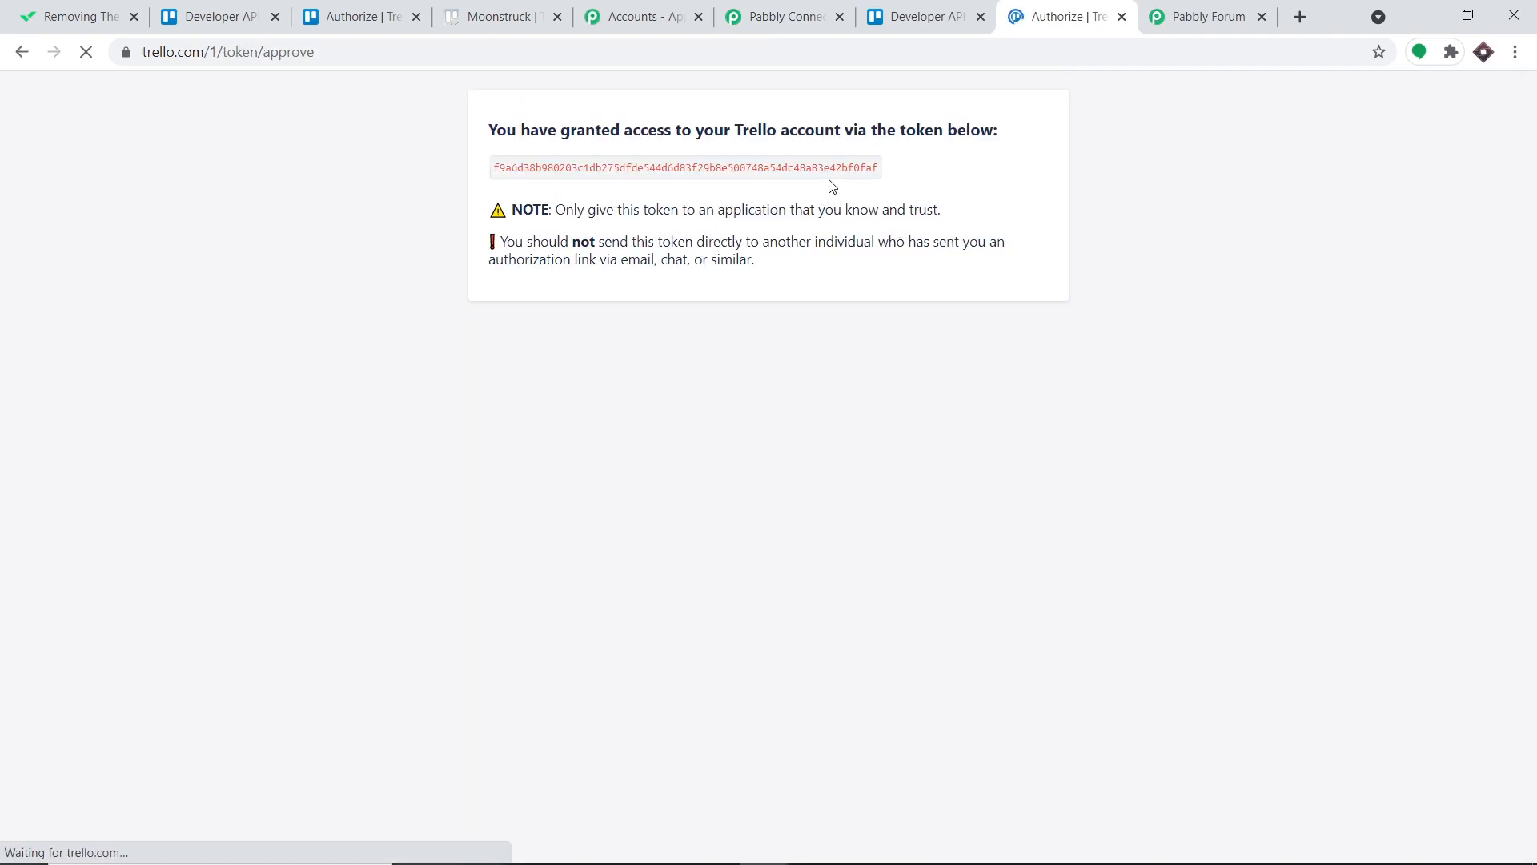
Copy the generated Trello token, paste it into the credentials' Token field and save the connection.
double_click(861, 167)
right_click(769, 171)
click(805, 187)
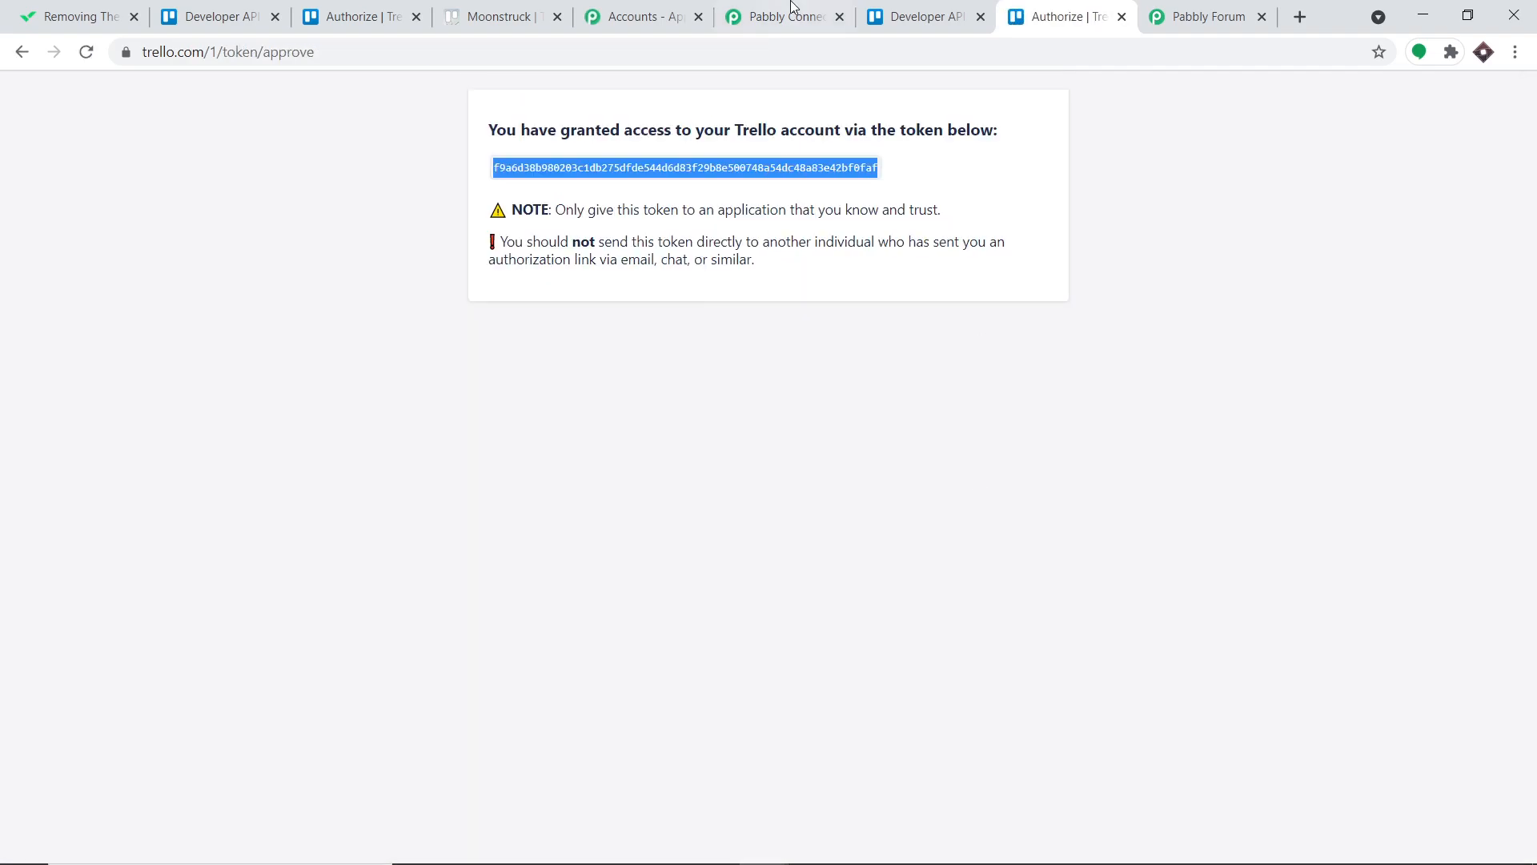
click(788, 16)
right_click(725, 561)
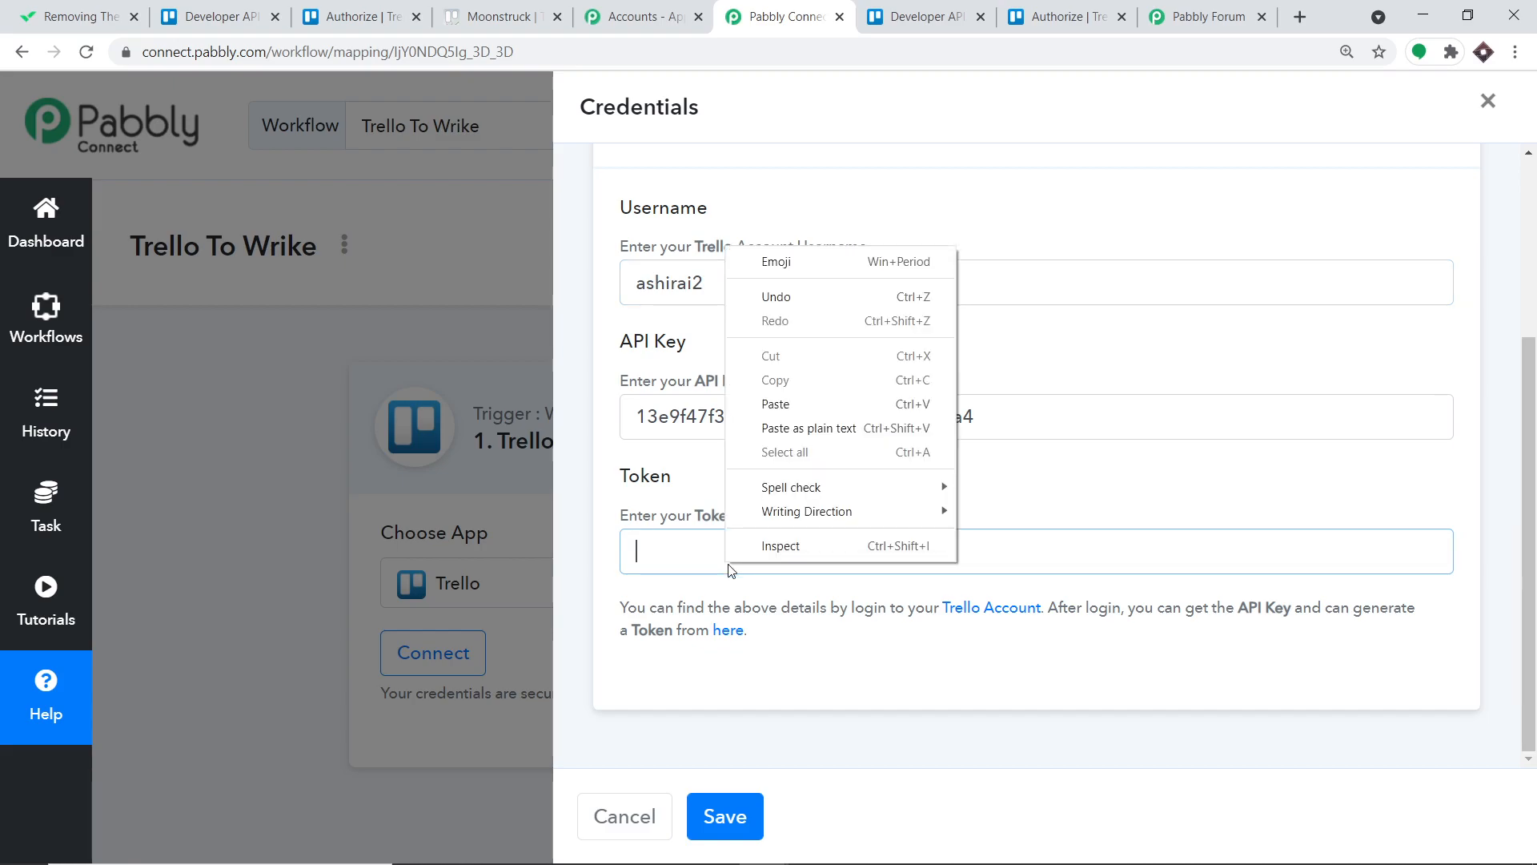
click(799, 404)
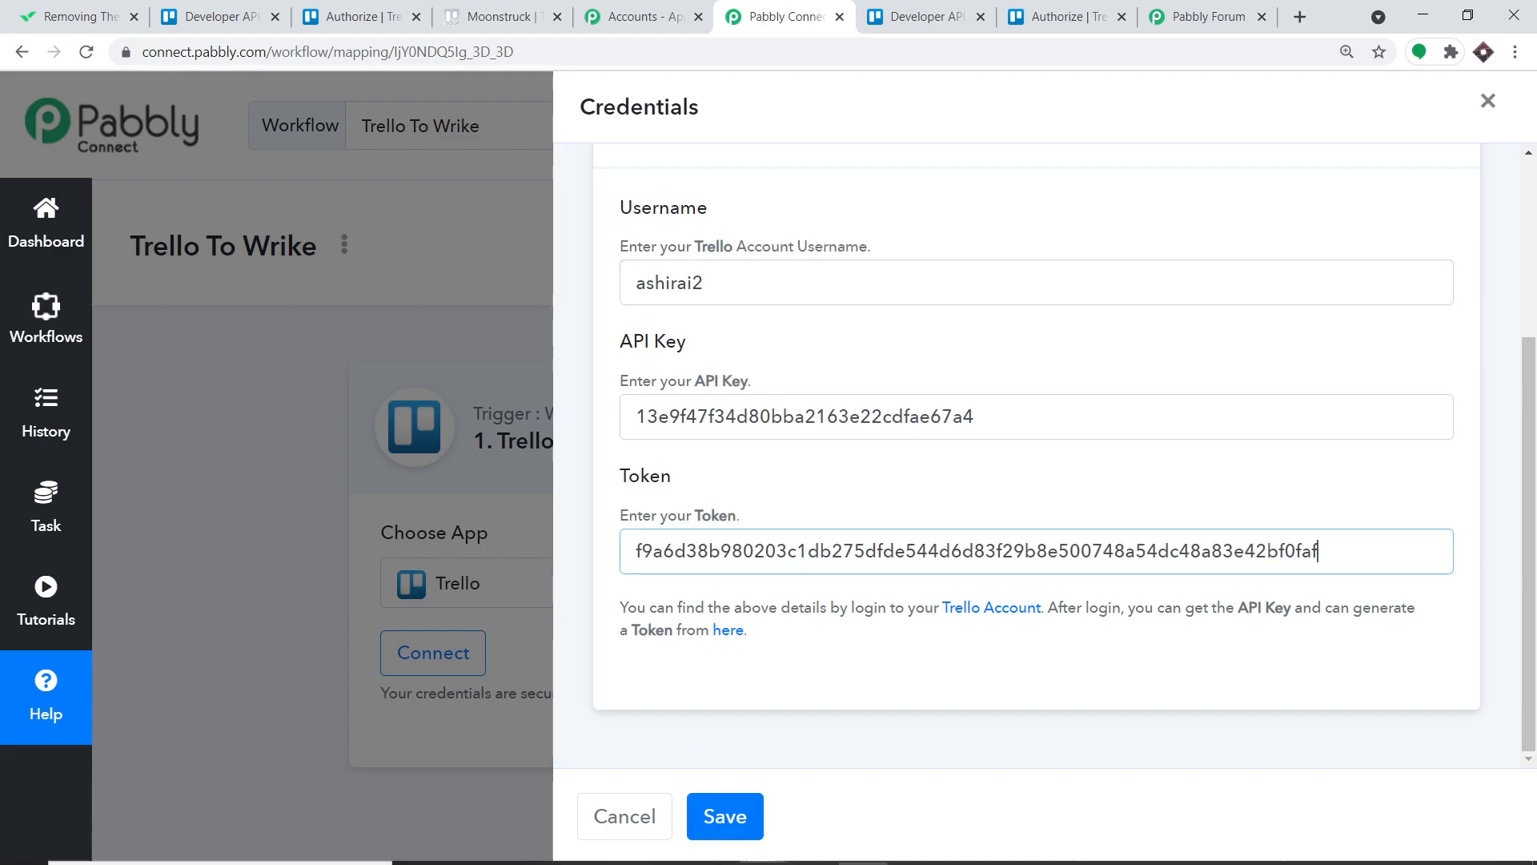
click(741, 813)
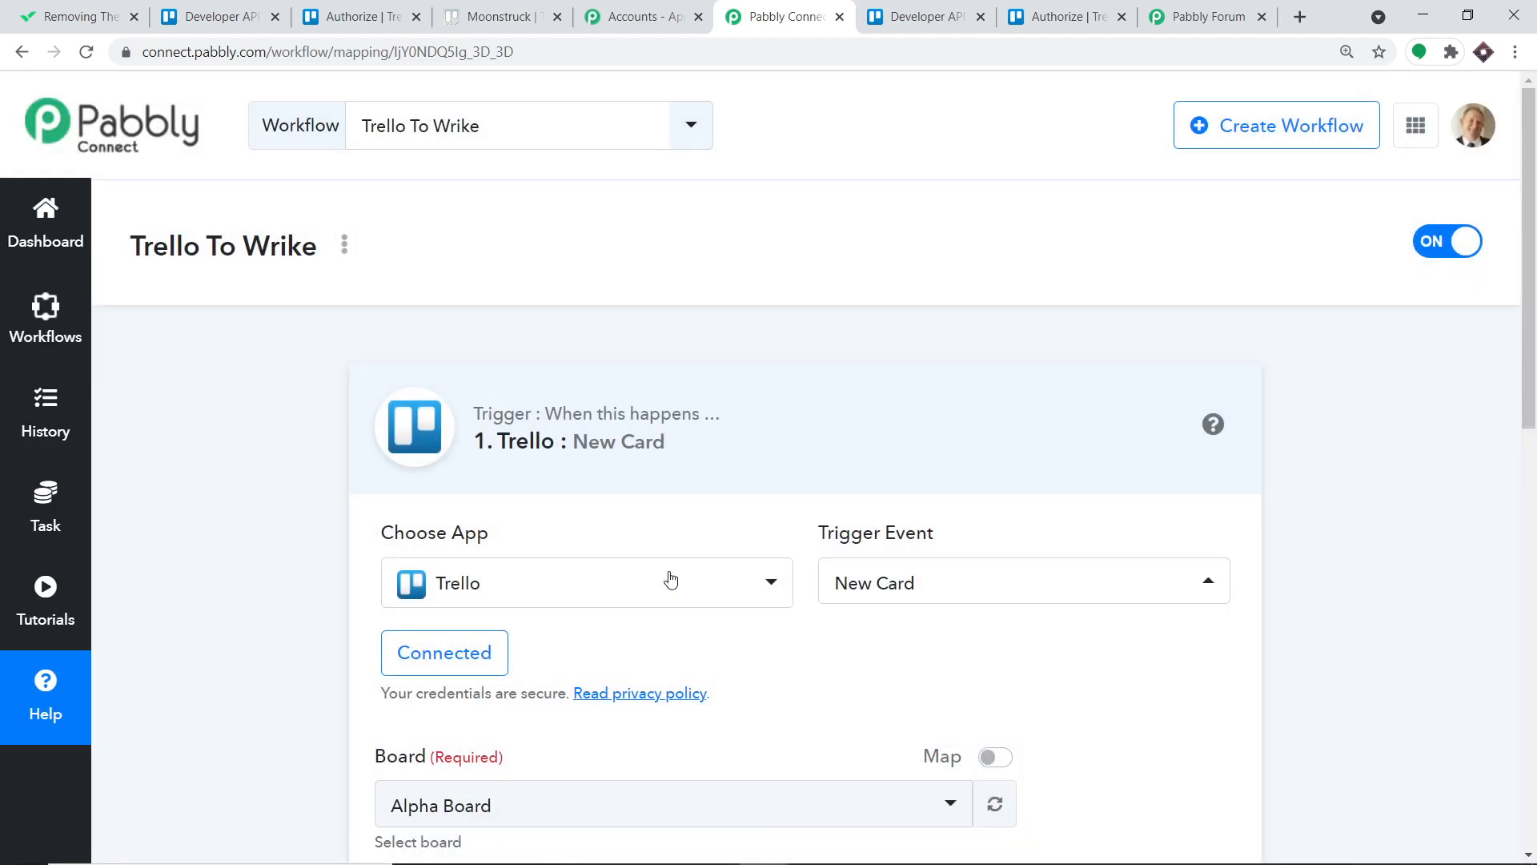
Set the trigger's board to Moonstruck after checking the available boards in Trello.
scroll(772, 549, down, 5)
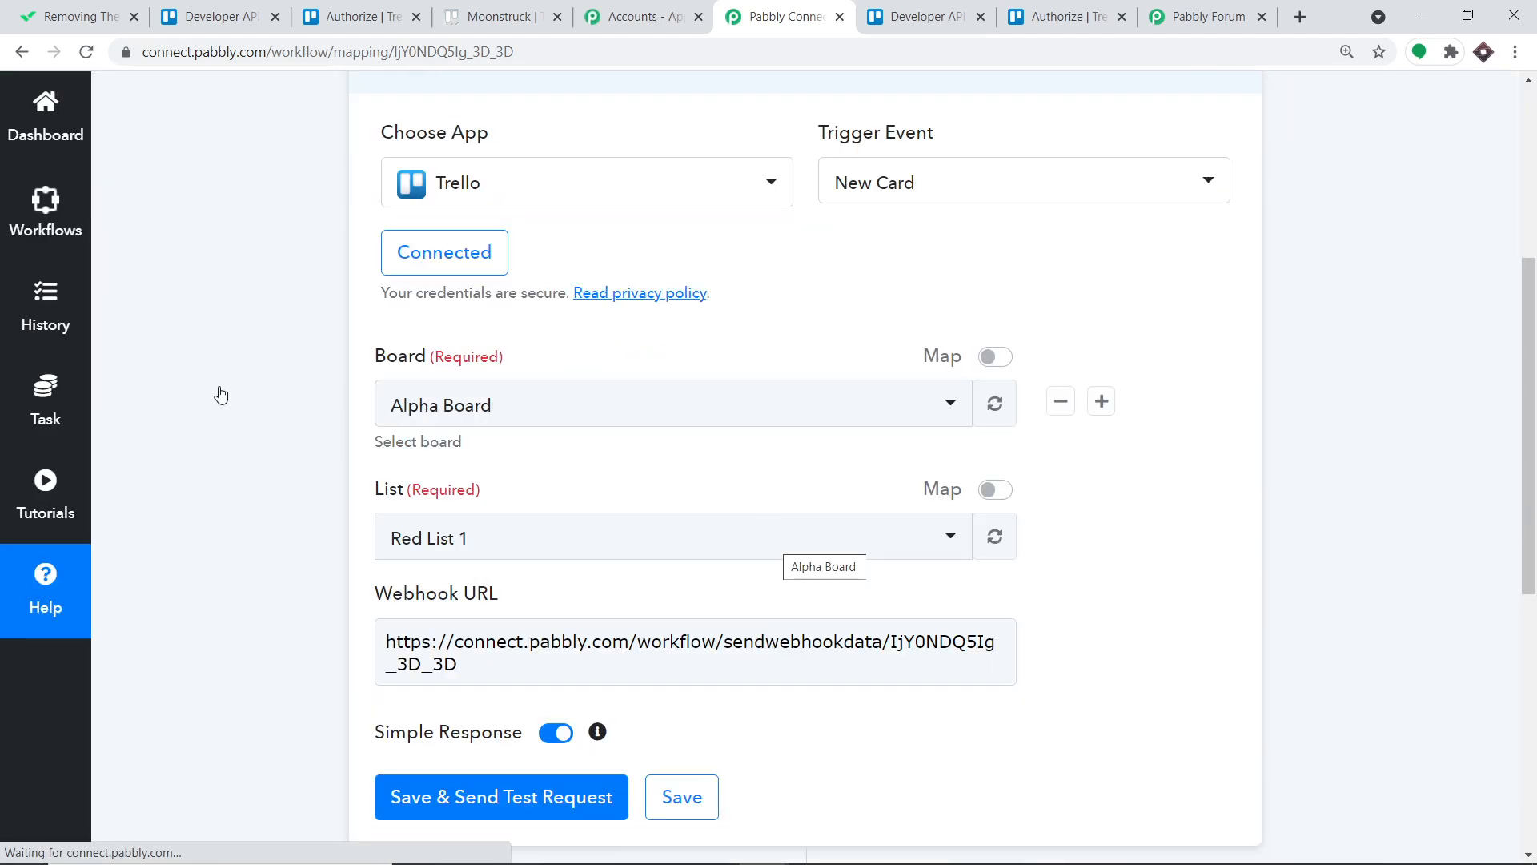
scroll(542, 638, down, 3)
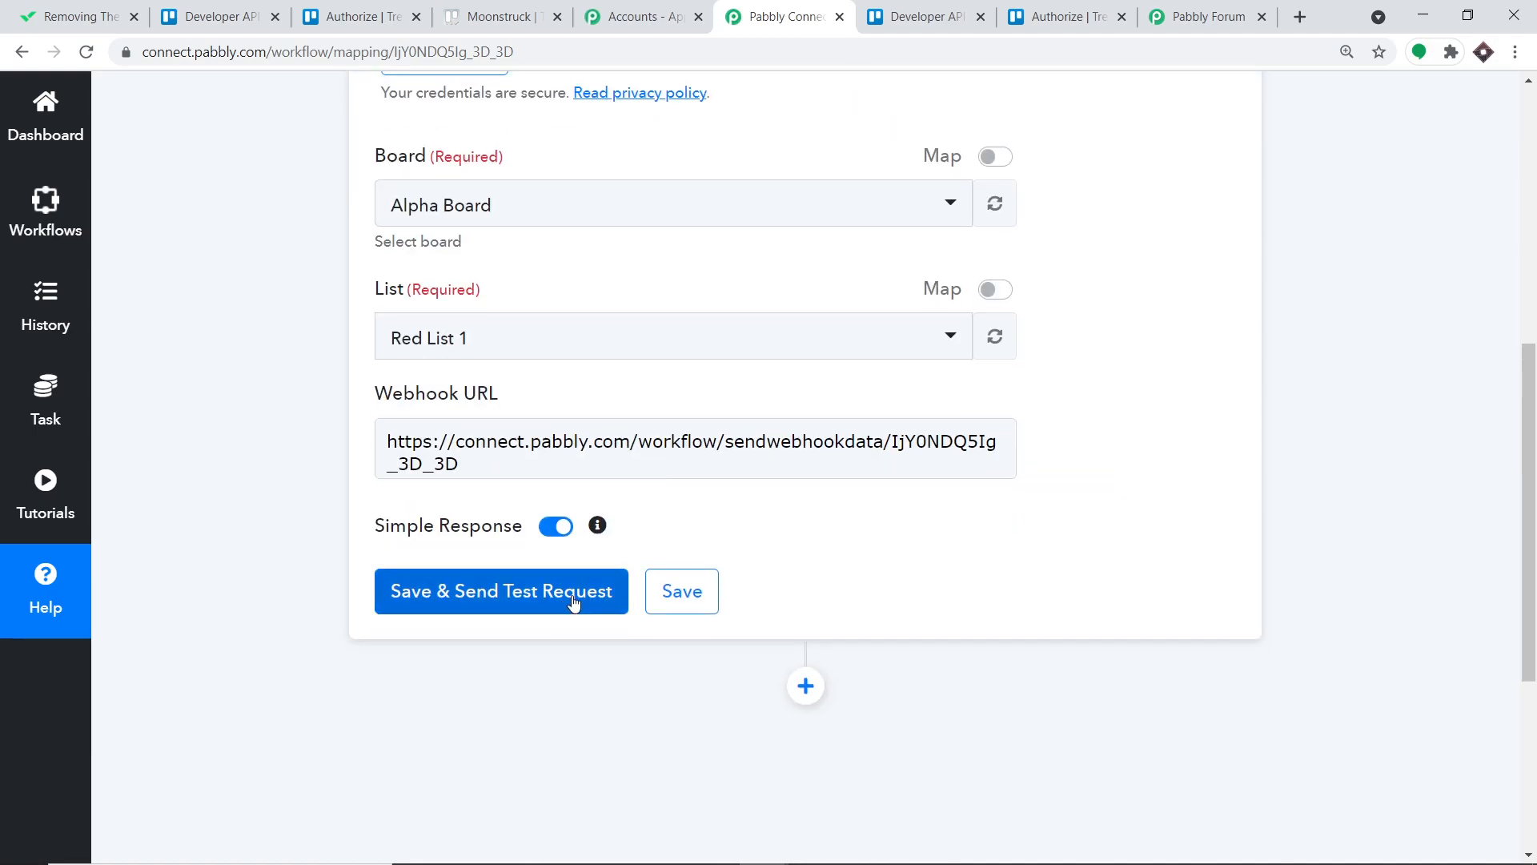
scroll(573, 601, up, 4)
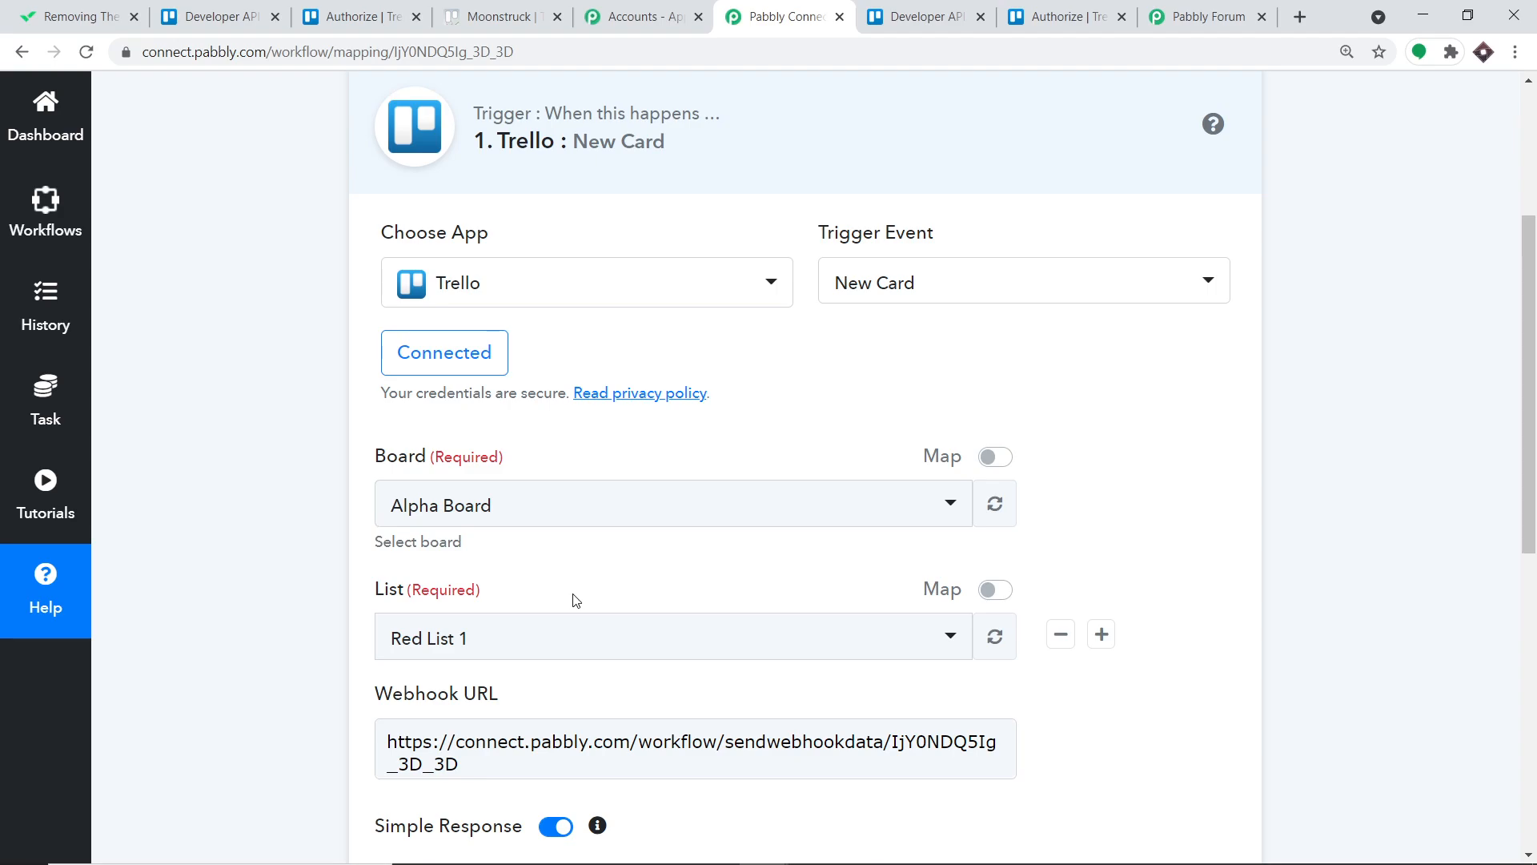
scroll(463, 566, down, 1)
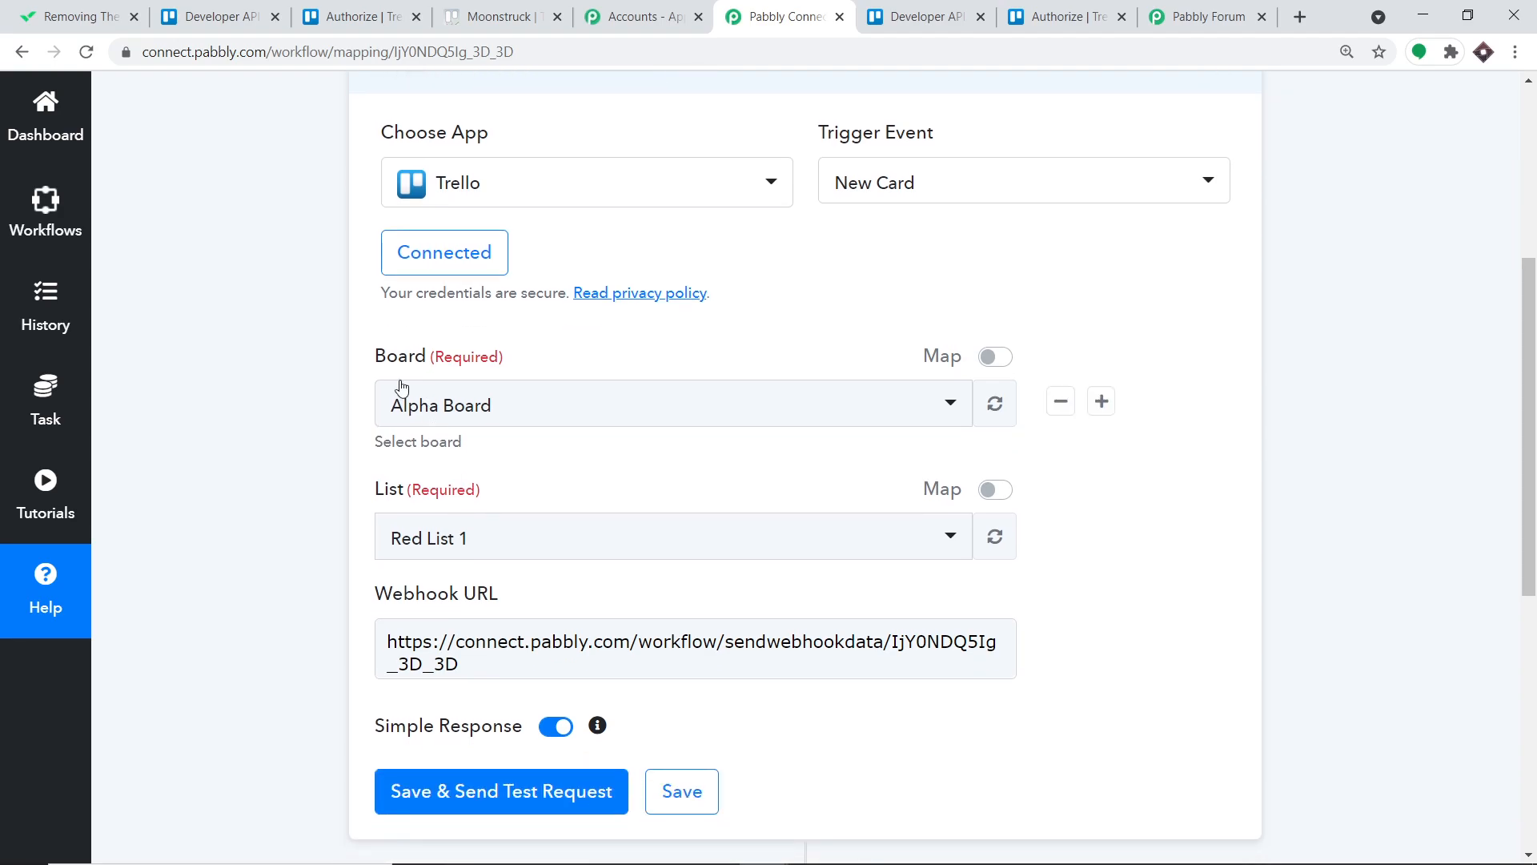
click(559, 405)
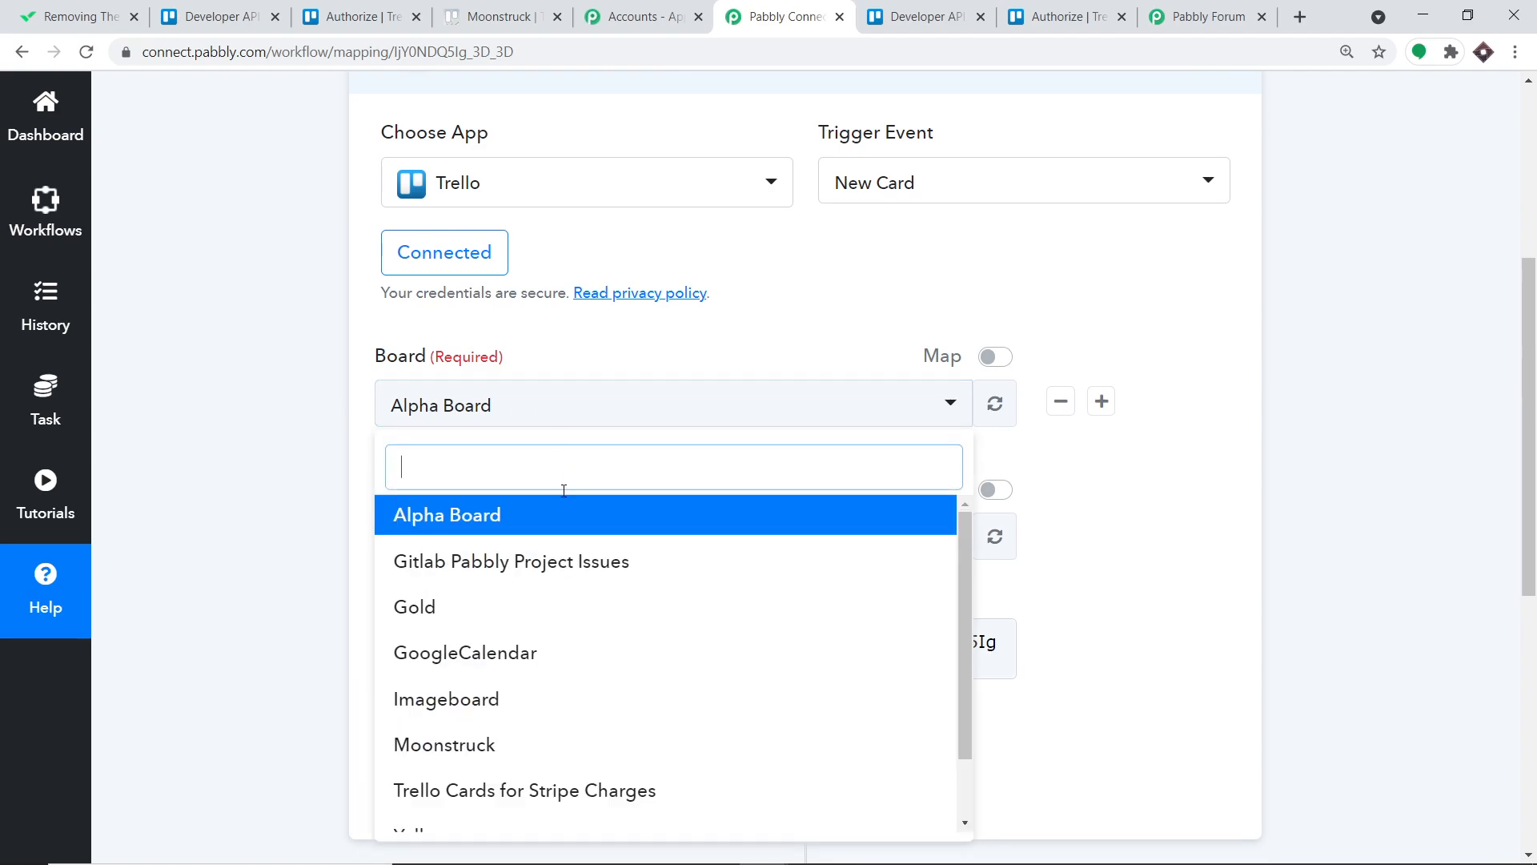
scroll(584, 580, down, 1)
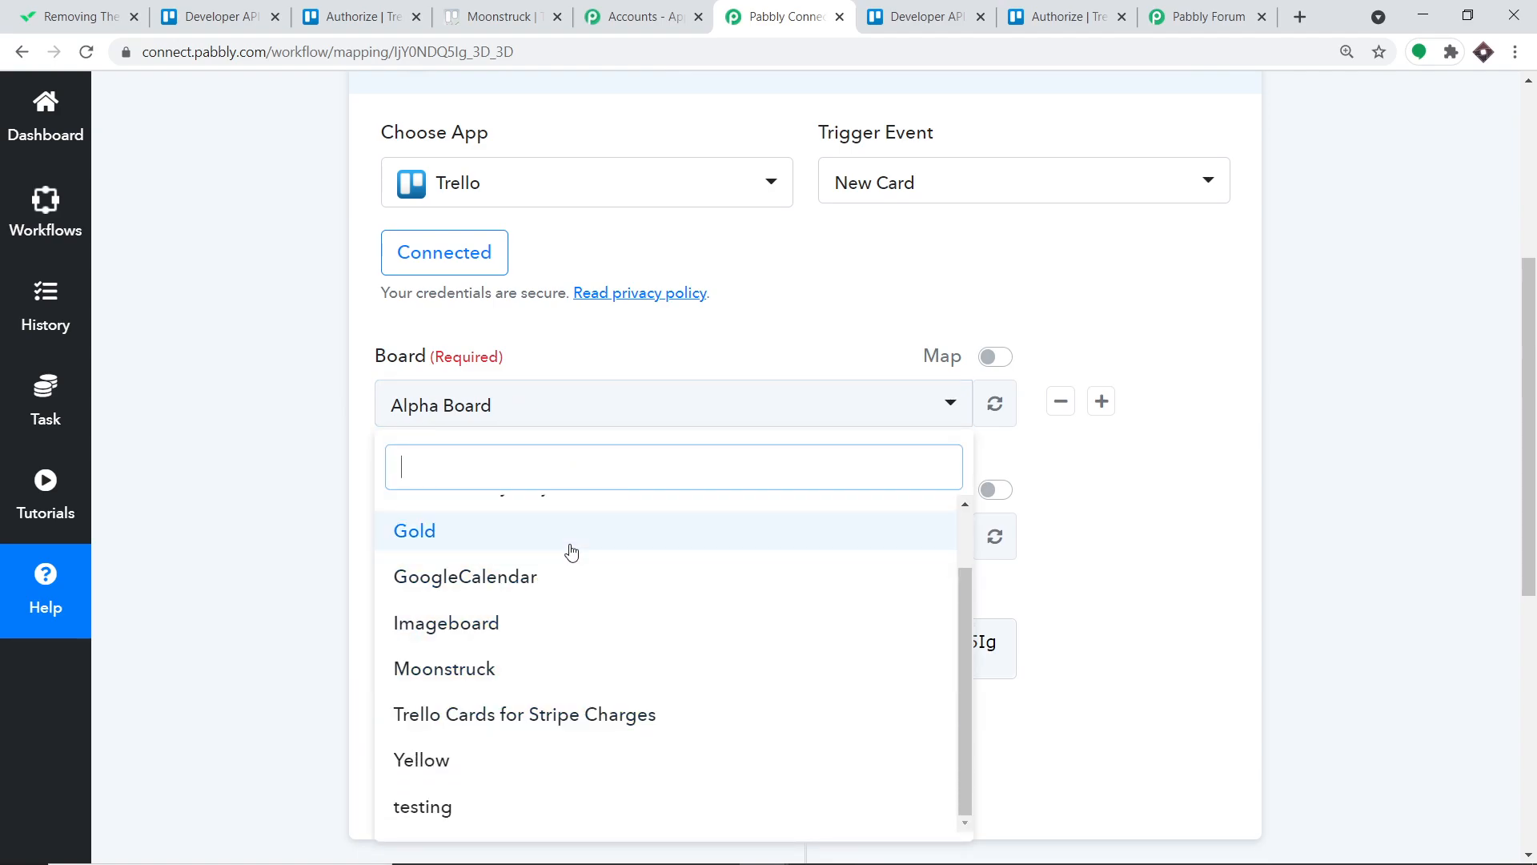
click(490, 16)
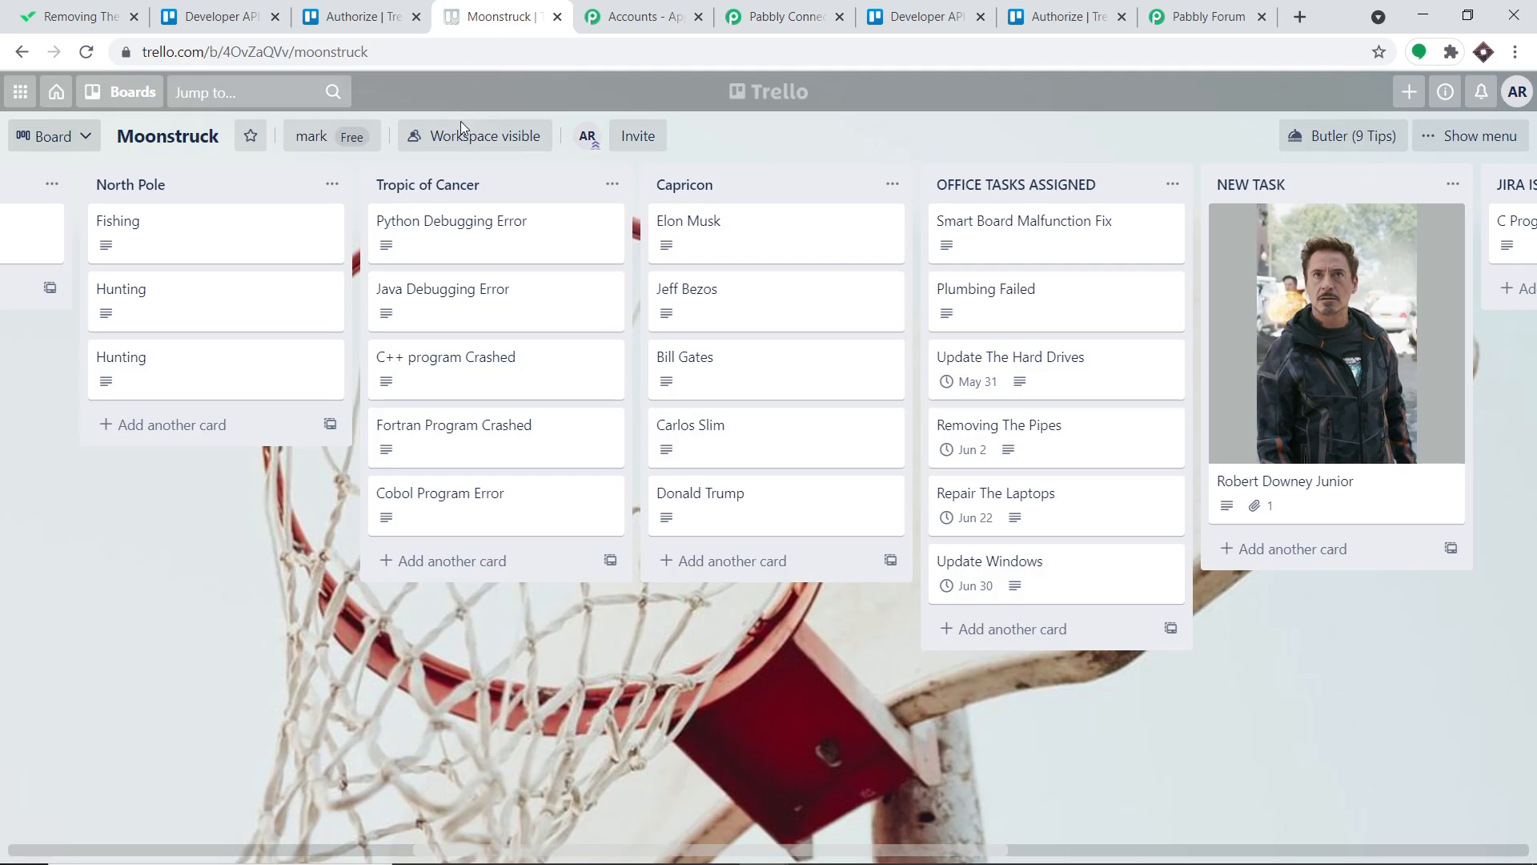
click(130, 94)
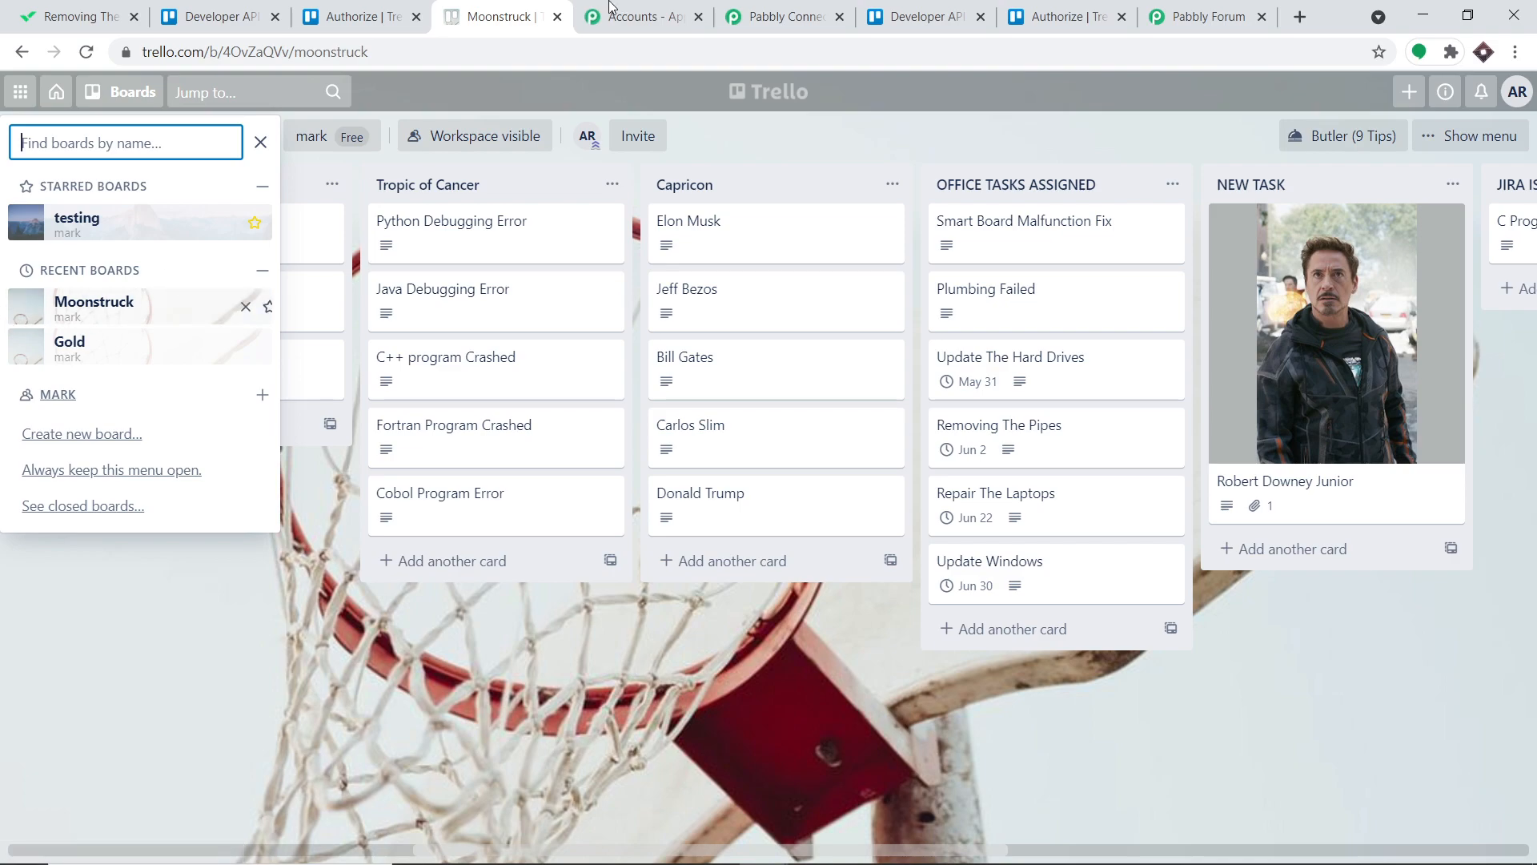
click(787, 6)
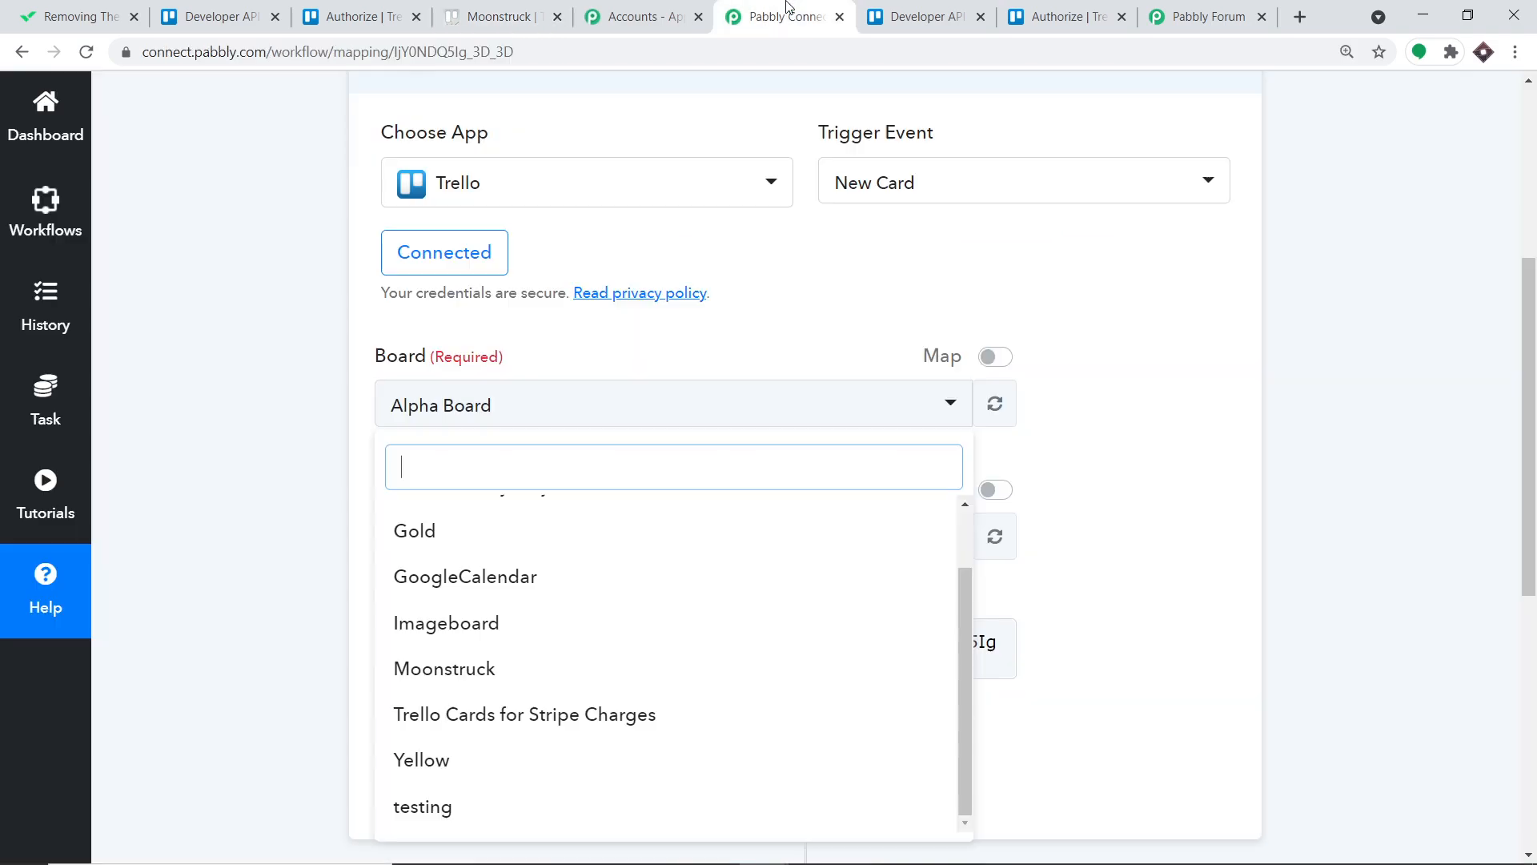
click(513, 681)
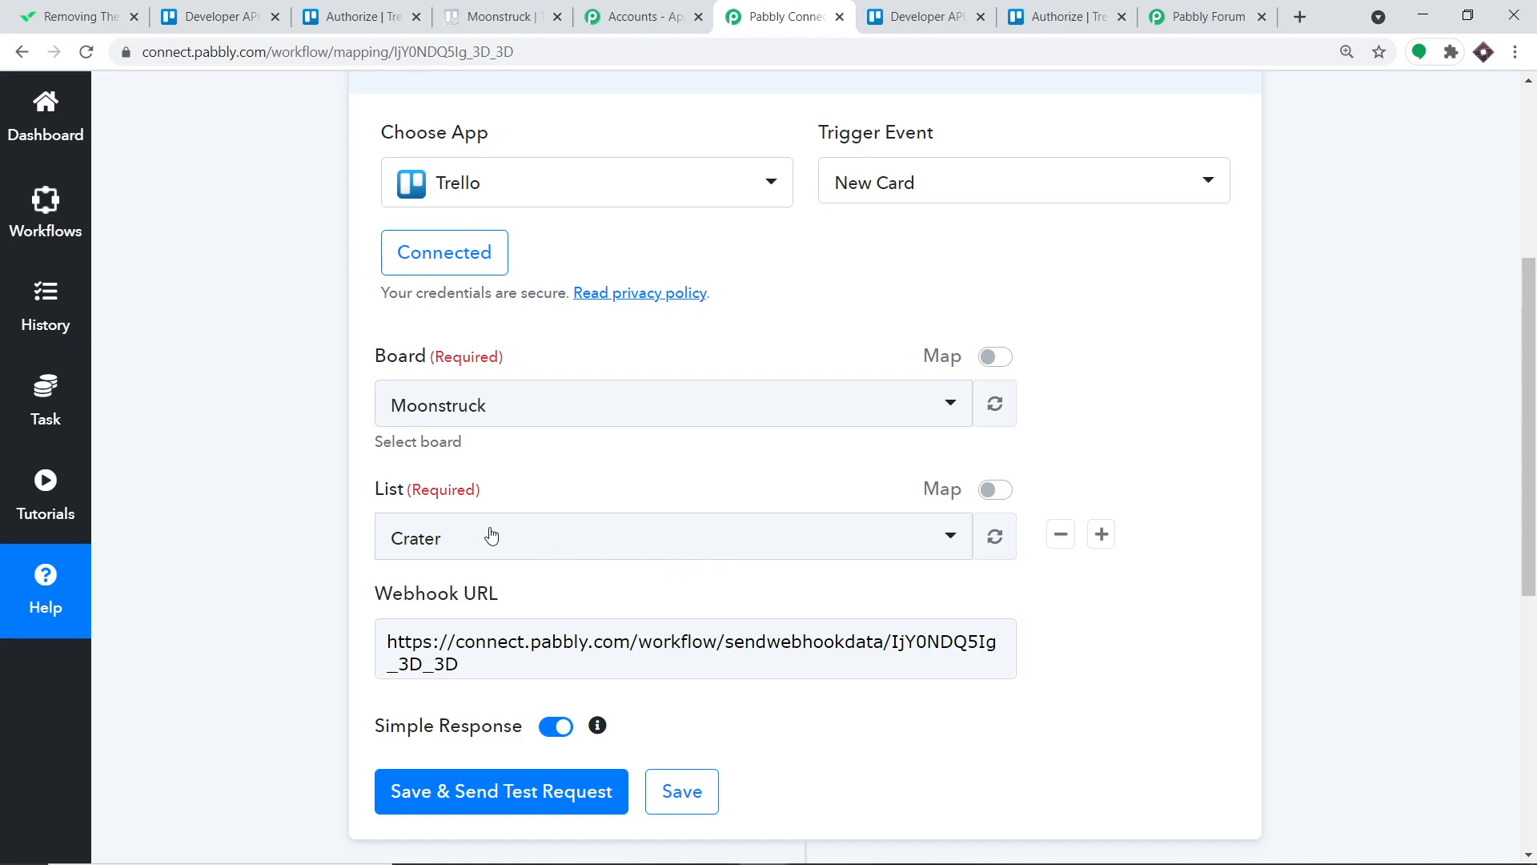
Check the trigger's available lists, and add a new list named WRIKE LIST to the Moonstruck board in Trello.
scroll(449, 518, down, 1)
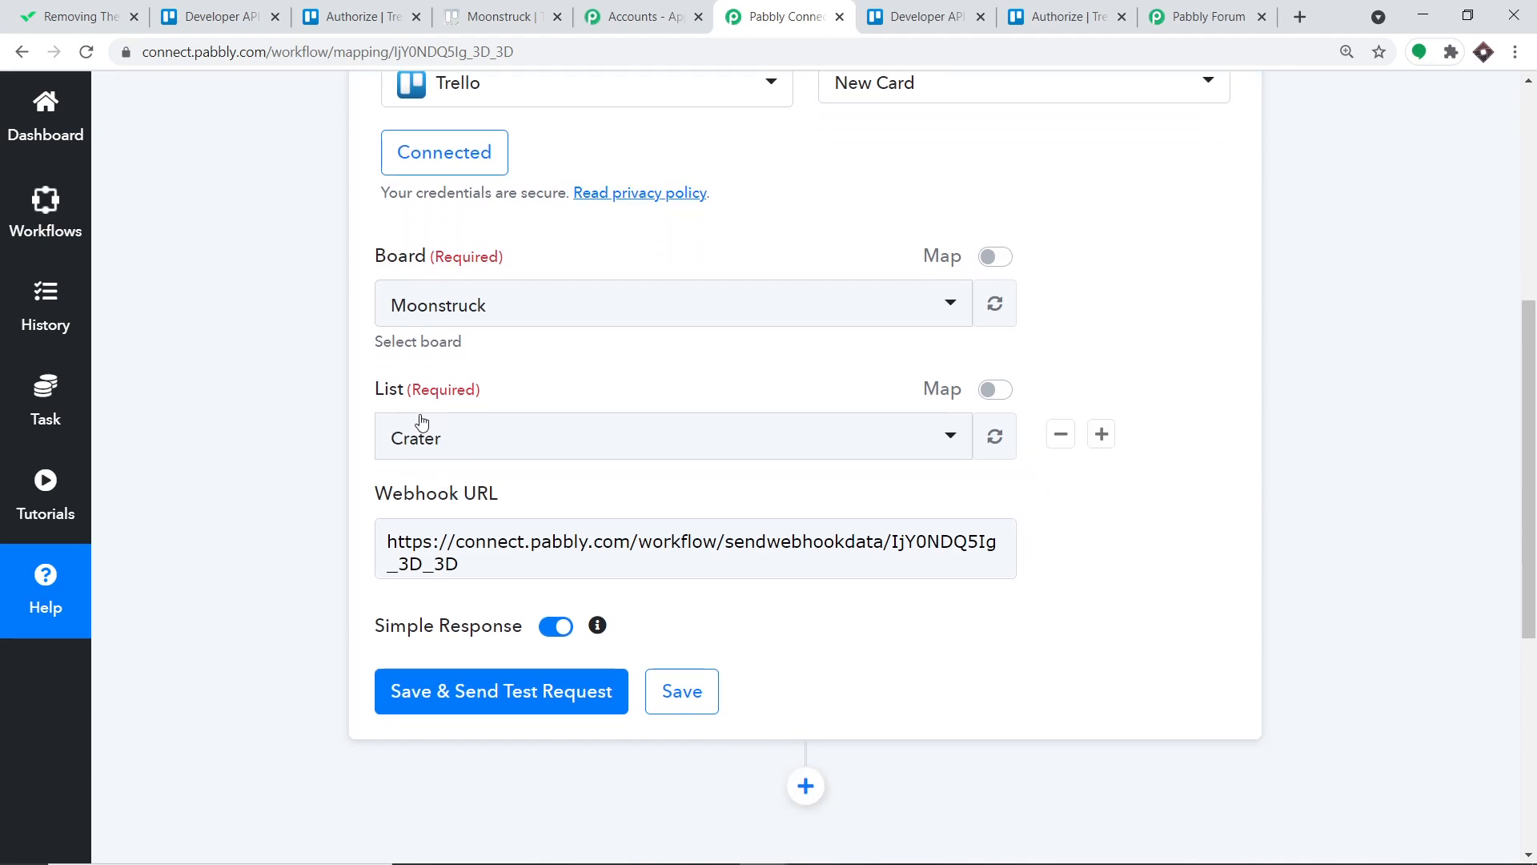
click(465, 433)
scroll(392, 624, down, 3)
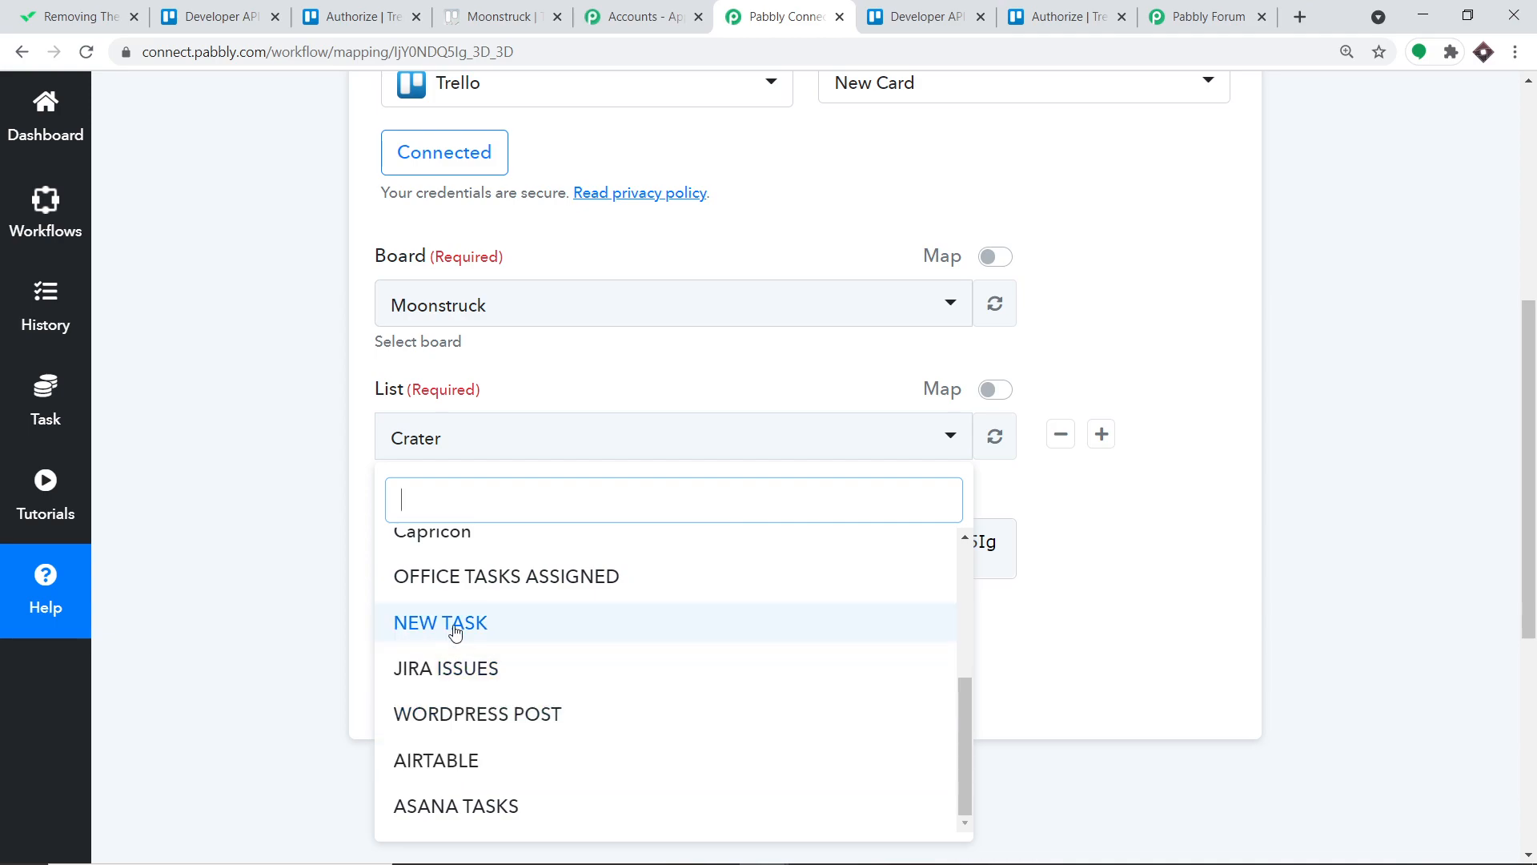
scroll(464, 600, up, 3)
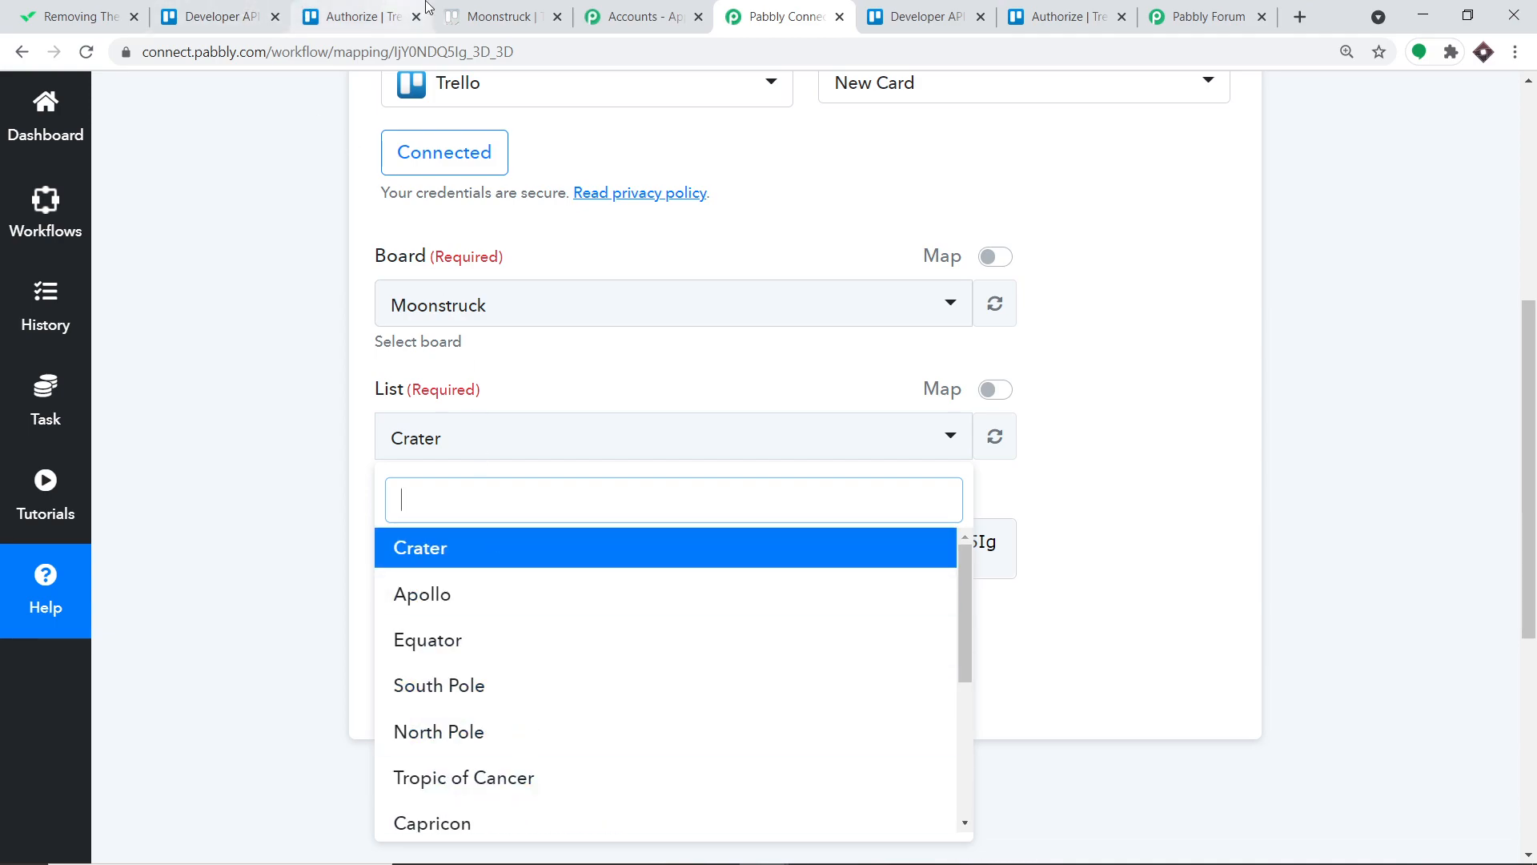
click(453, 16)
click(225, 716)
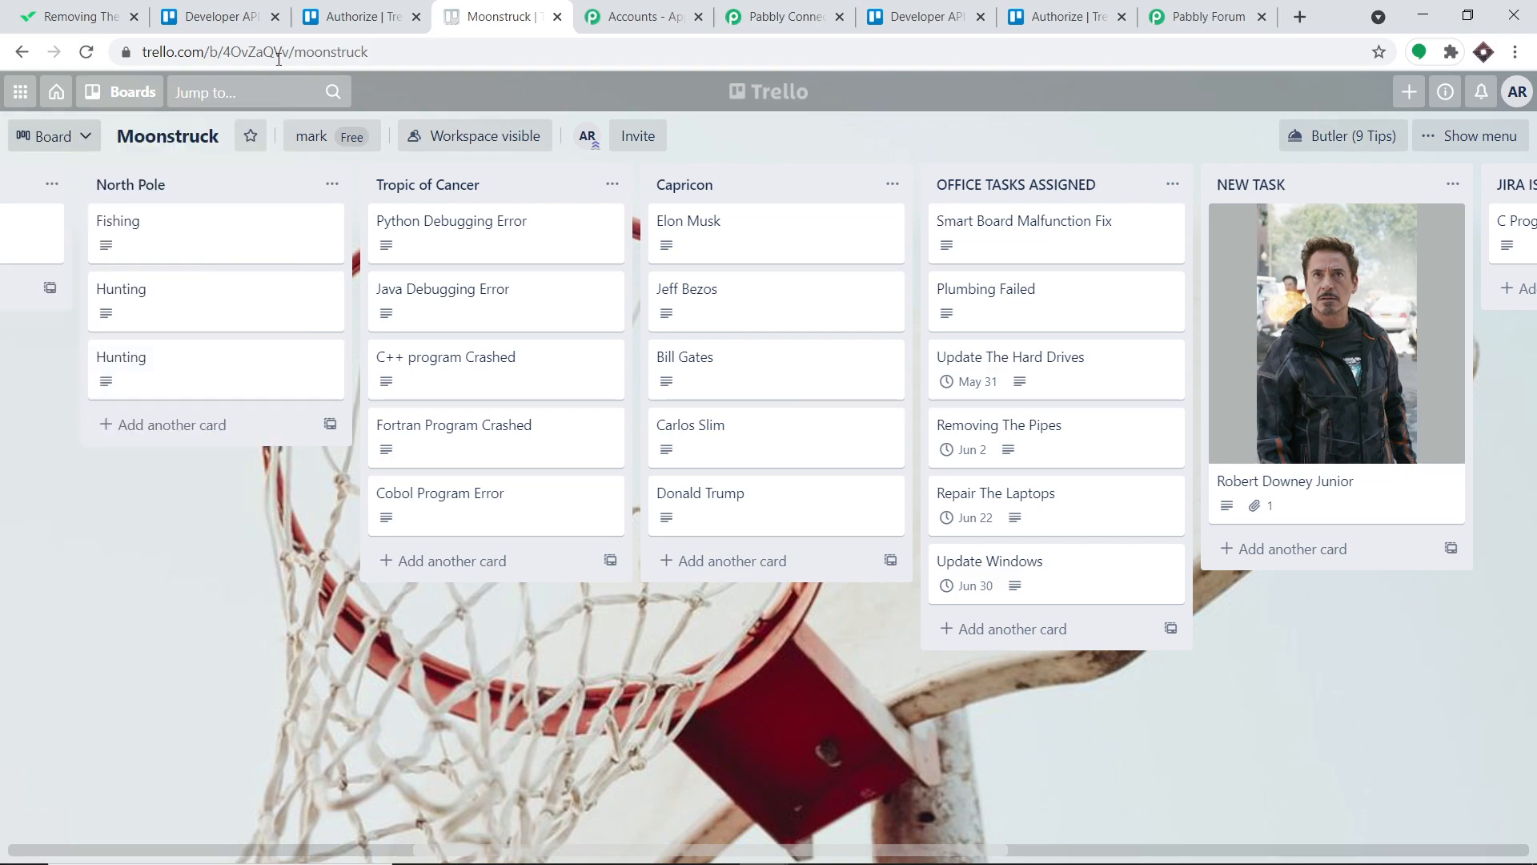
click(369, 853)
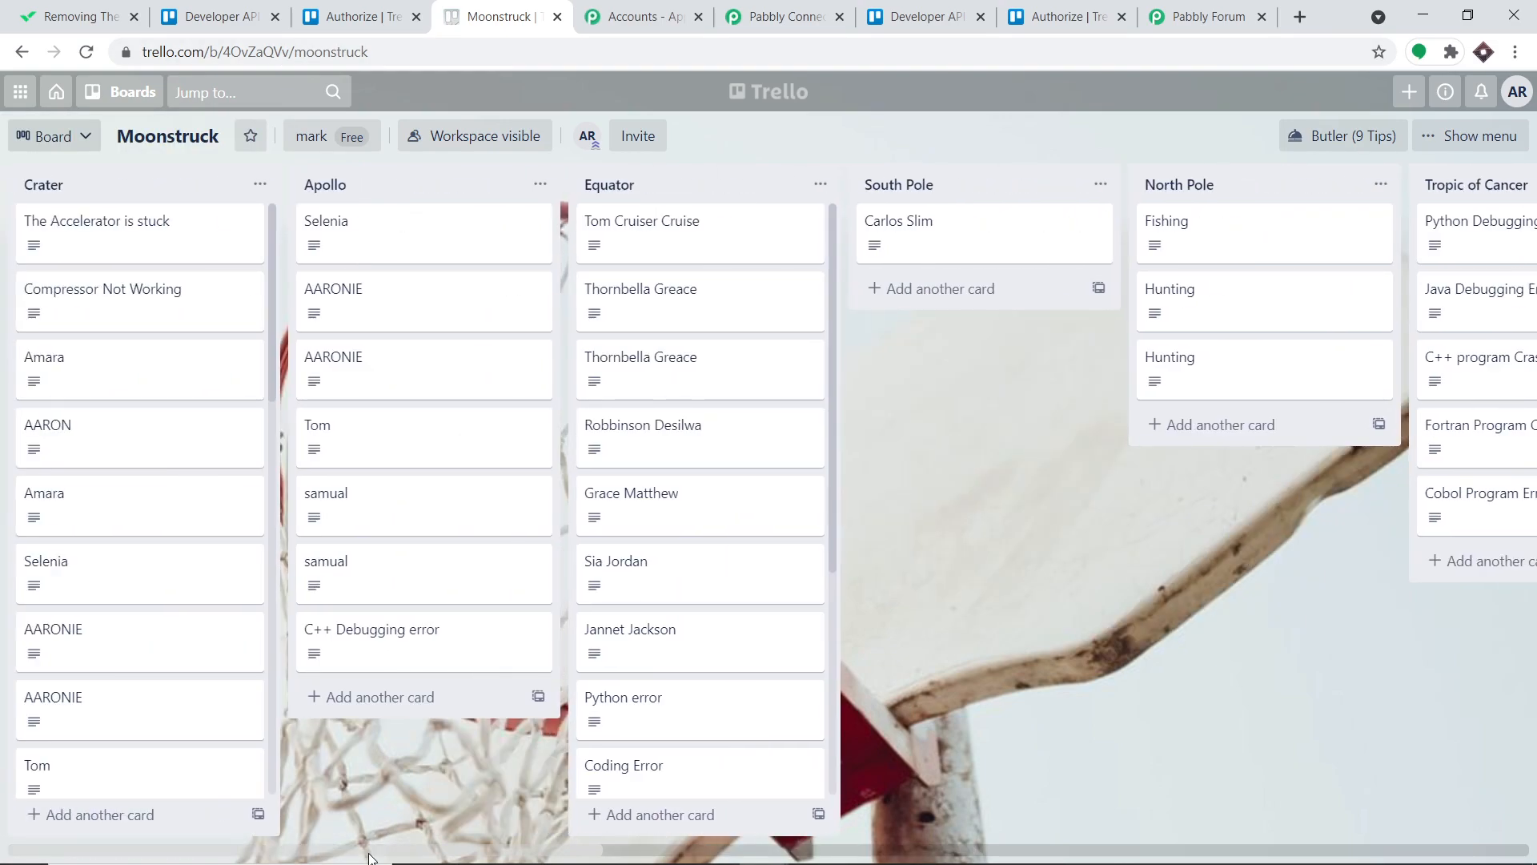
drag(369, 853, 1232, 674)
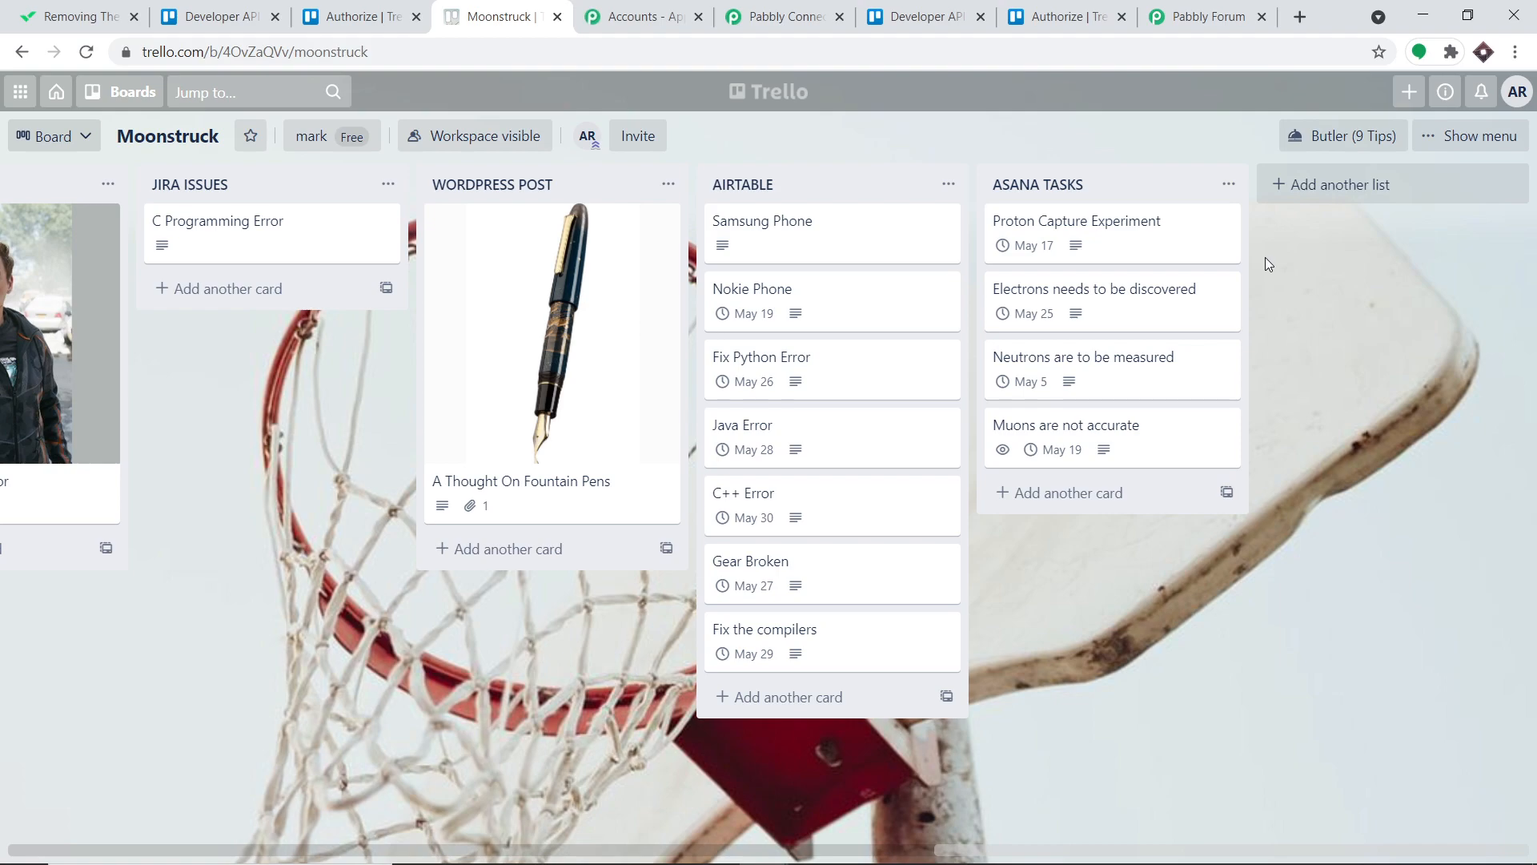
click(1309, 182)
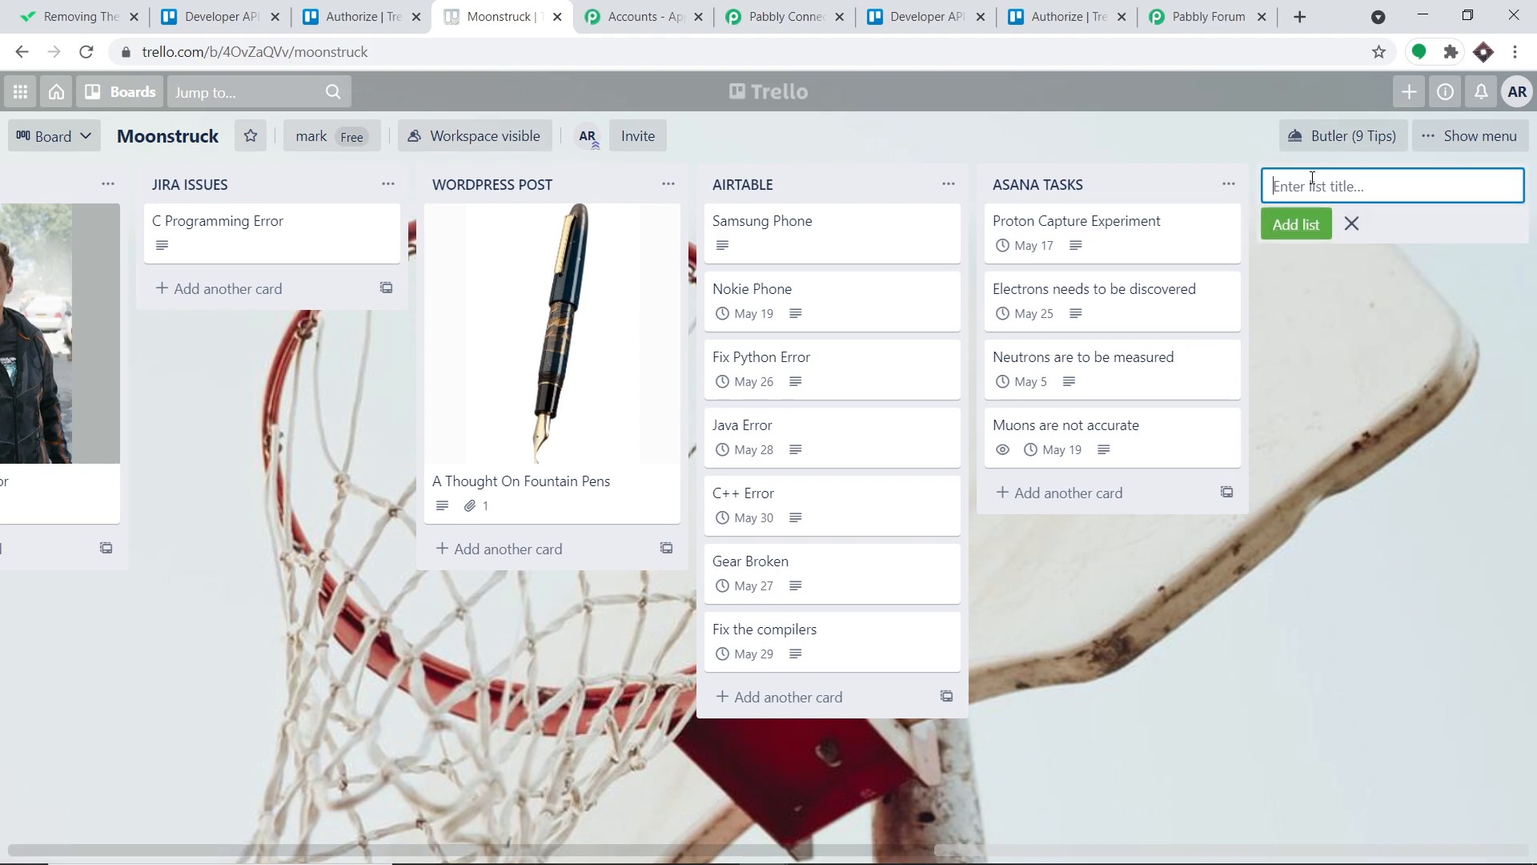
text(WRIKE LIST)
click(1281, 229)
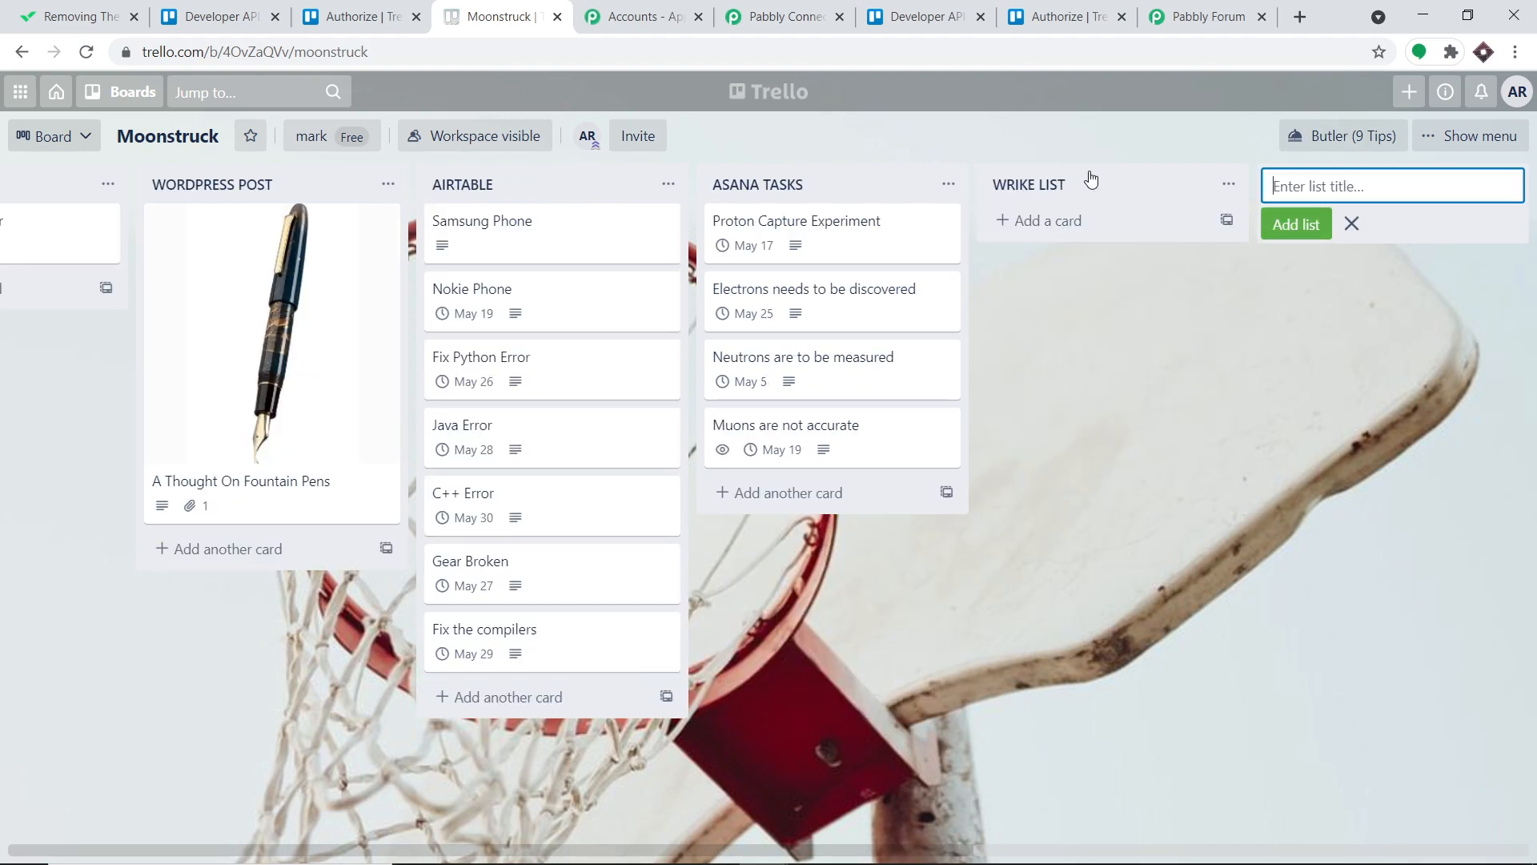
Back in Pabbly Connect, refresh the trigger's list options and set the list to WRIKE LIST.
click(771, 11)
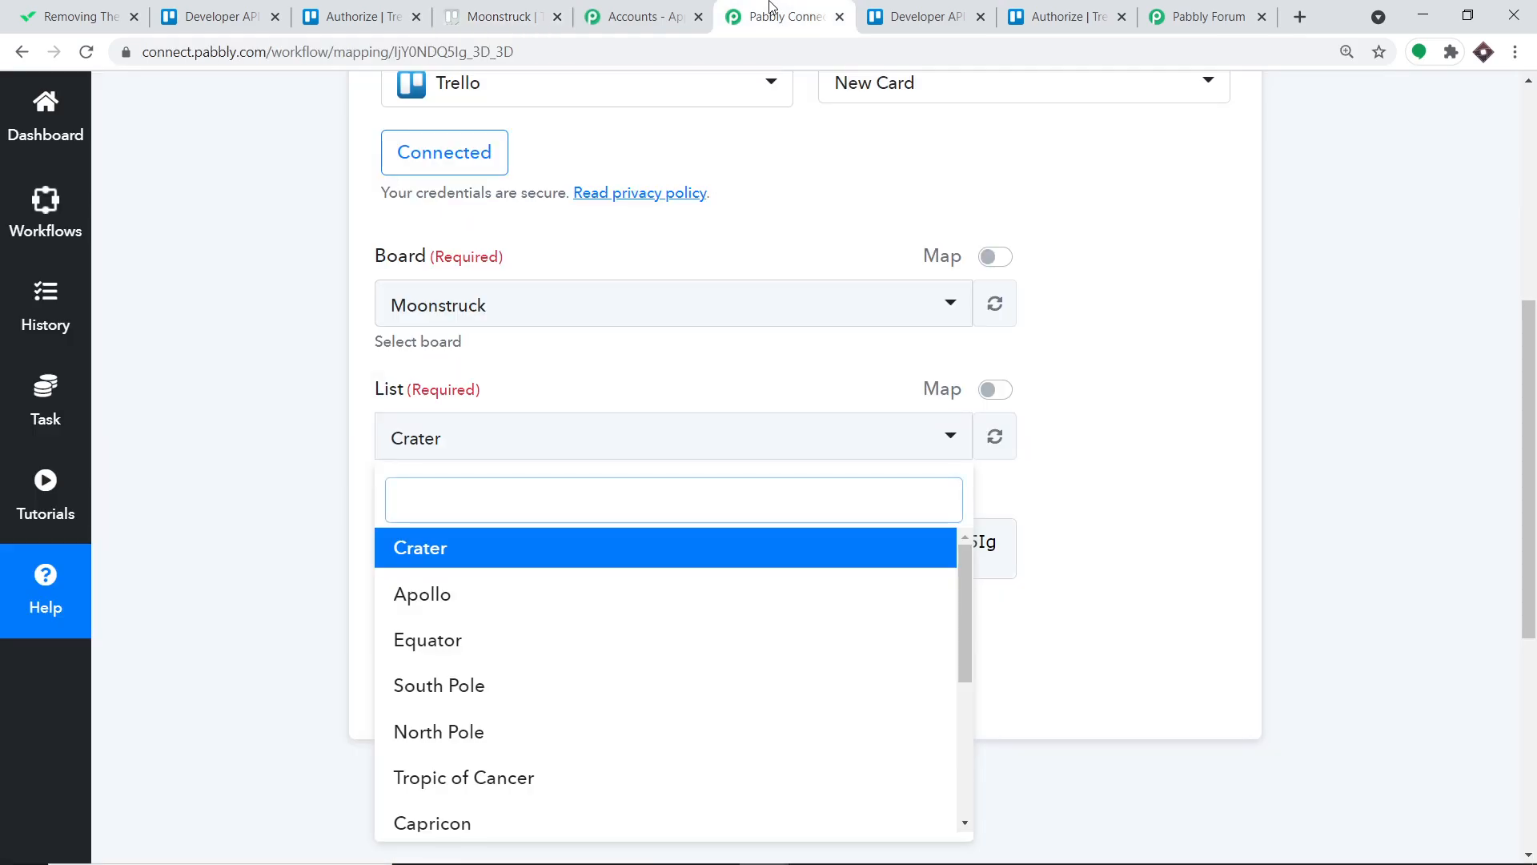
click(1283, 385)
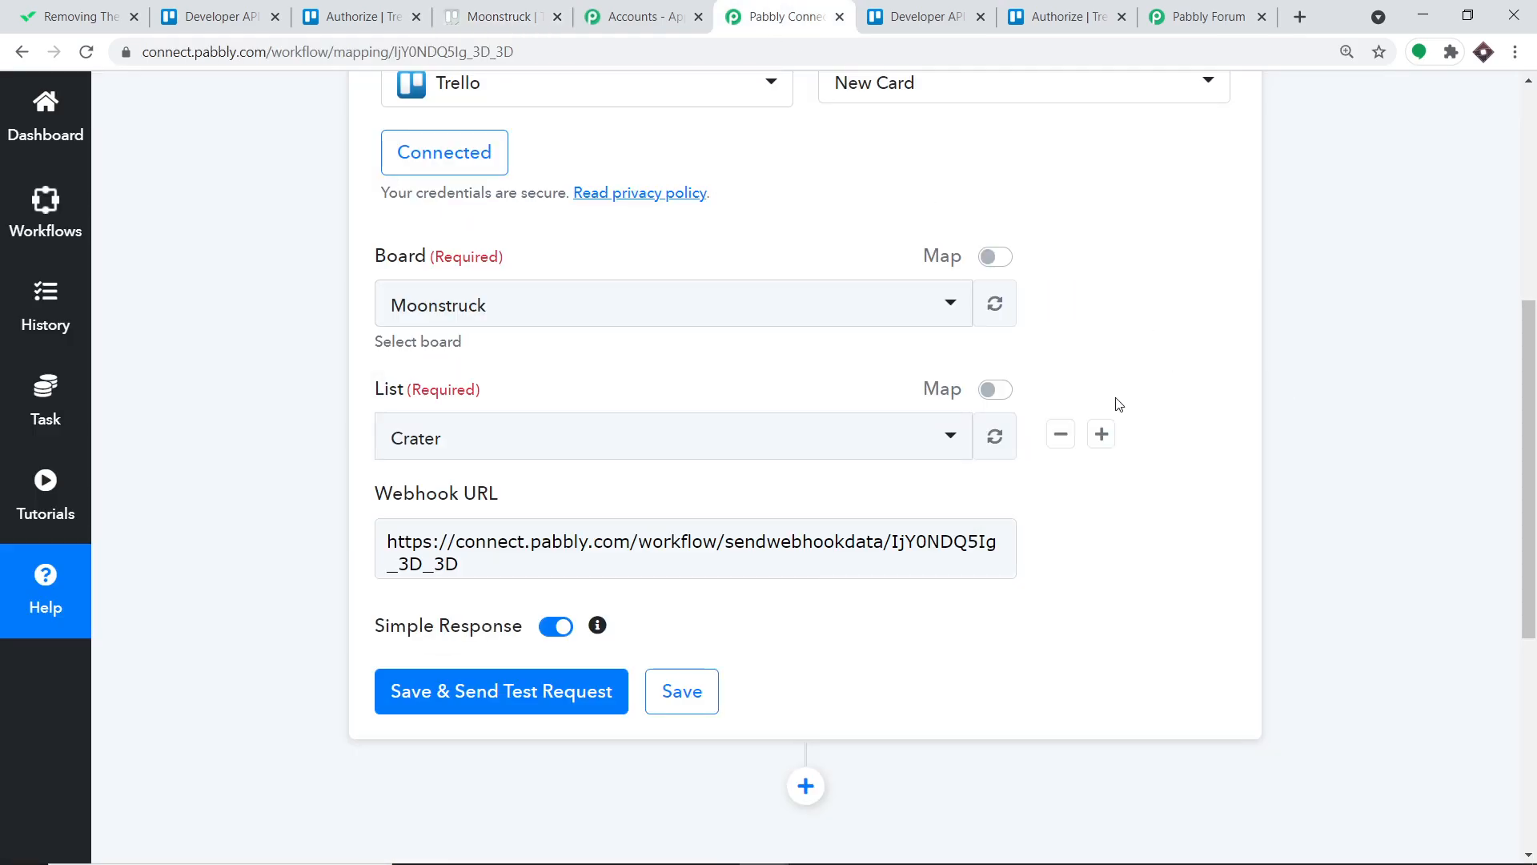
click(1006, 434)
click(655, 442)
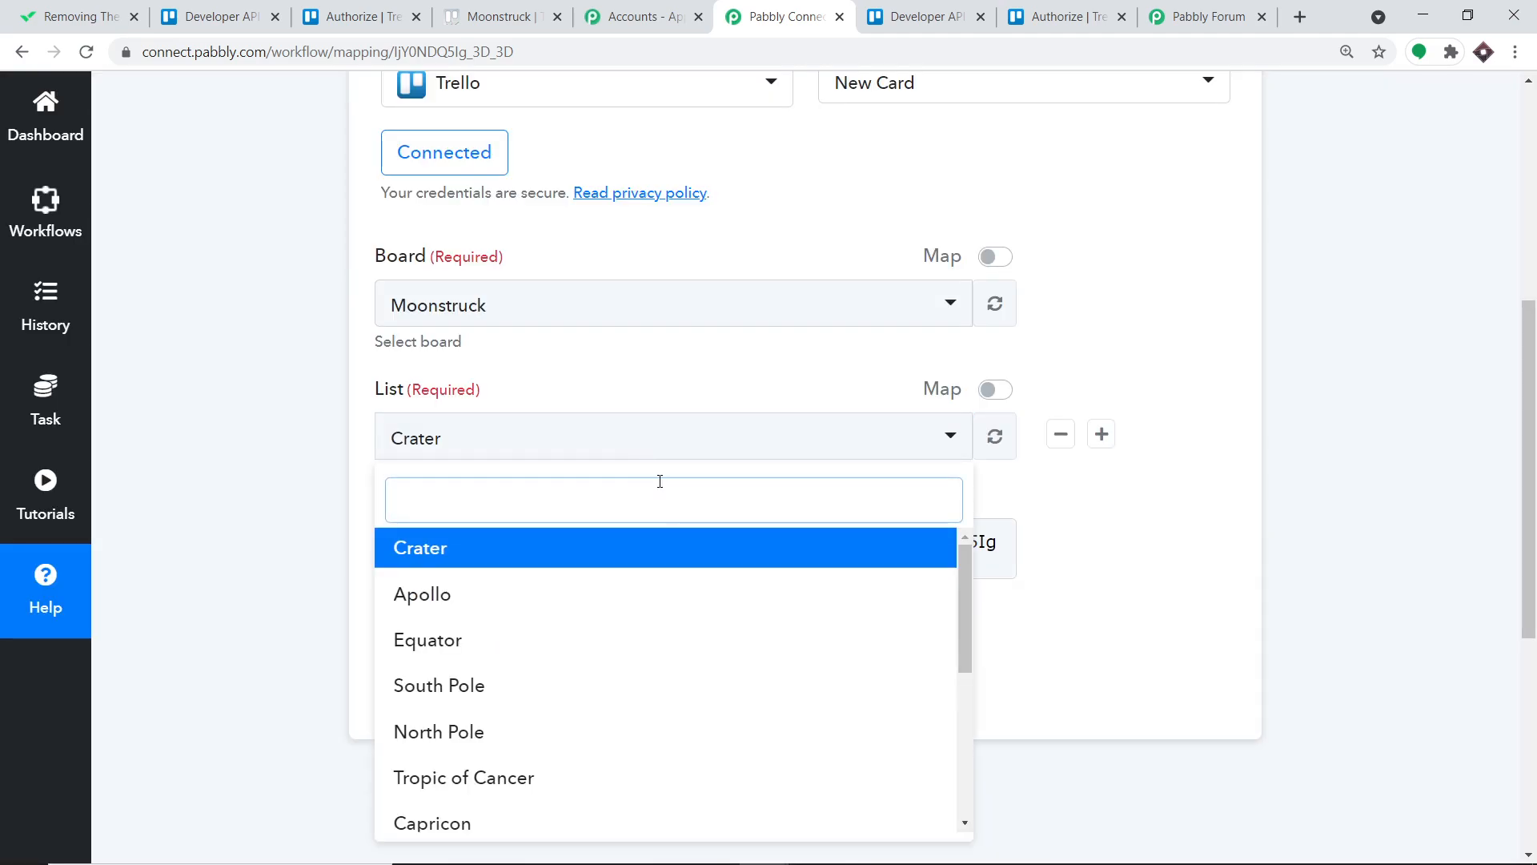
scroll(705, 649, down, 5)
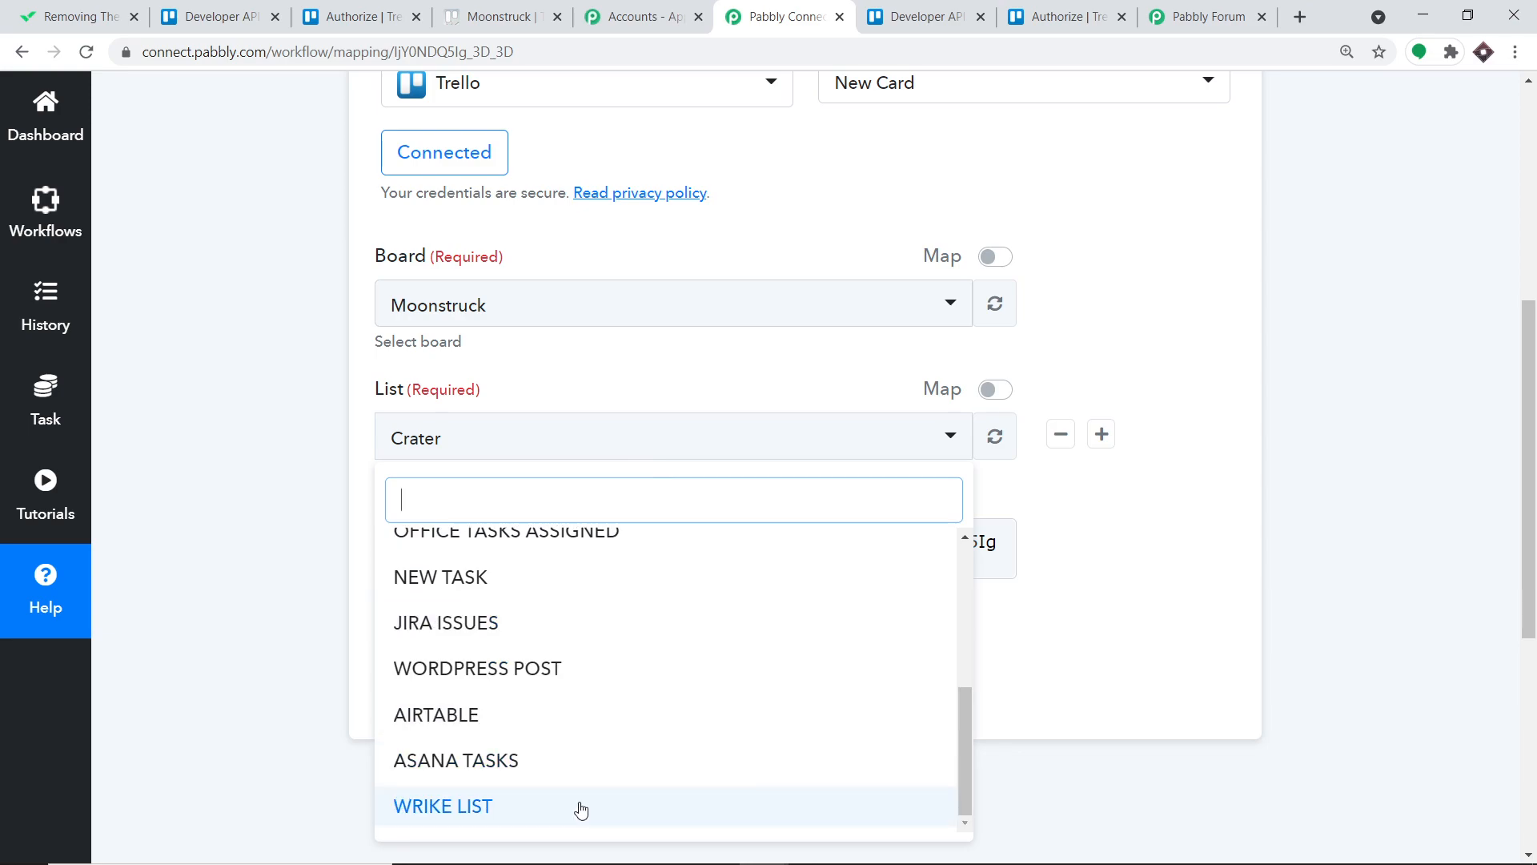
click(581, 810)
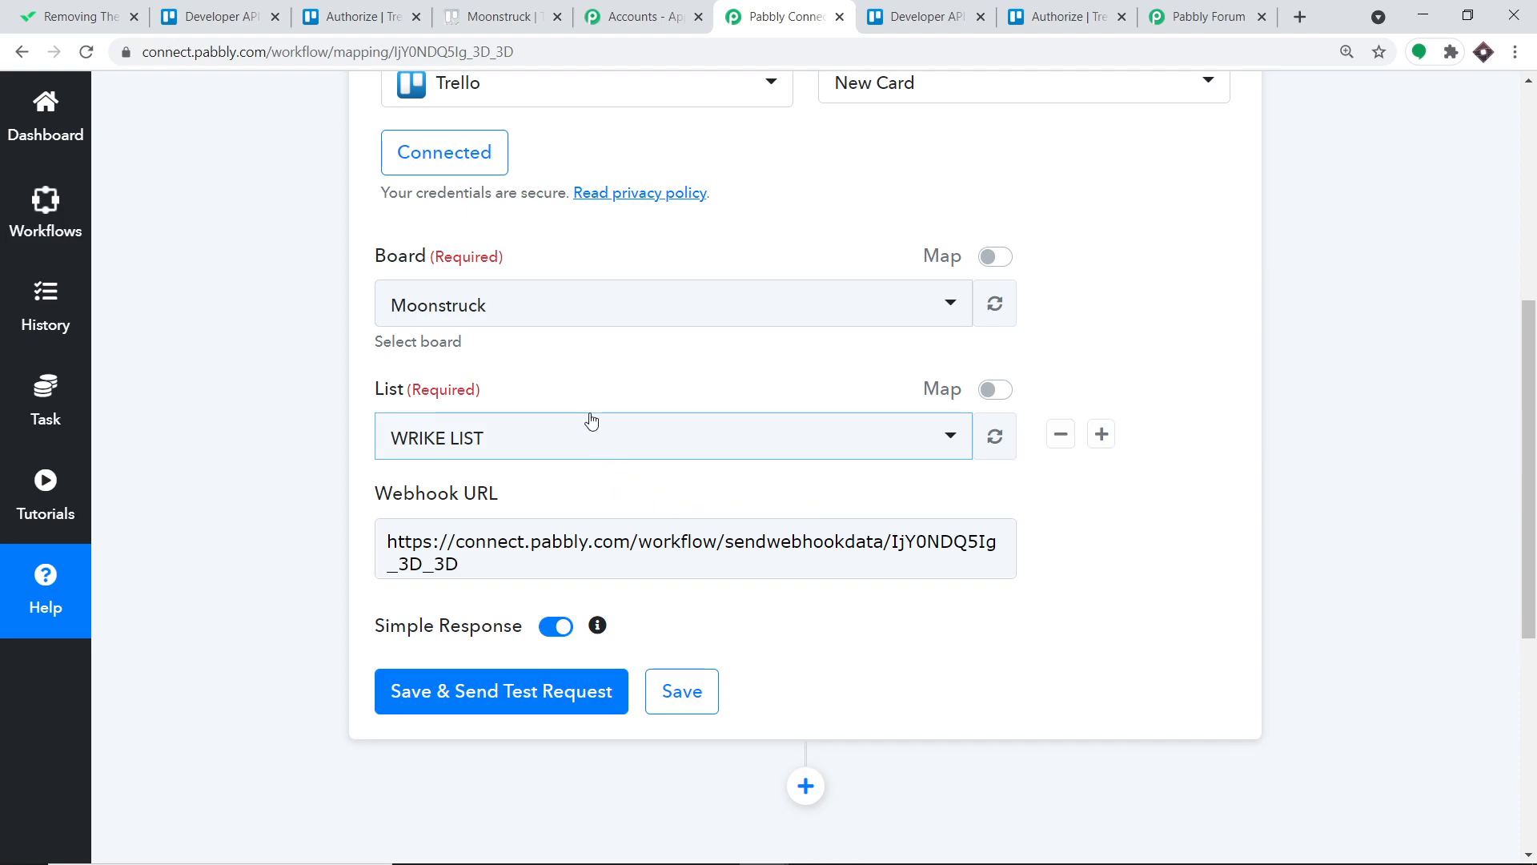
Check the new list in Trello, and save the Pabbly Connect trigger with a test request.
click(449, 9)
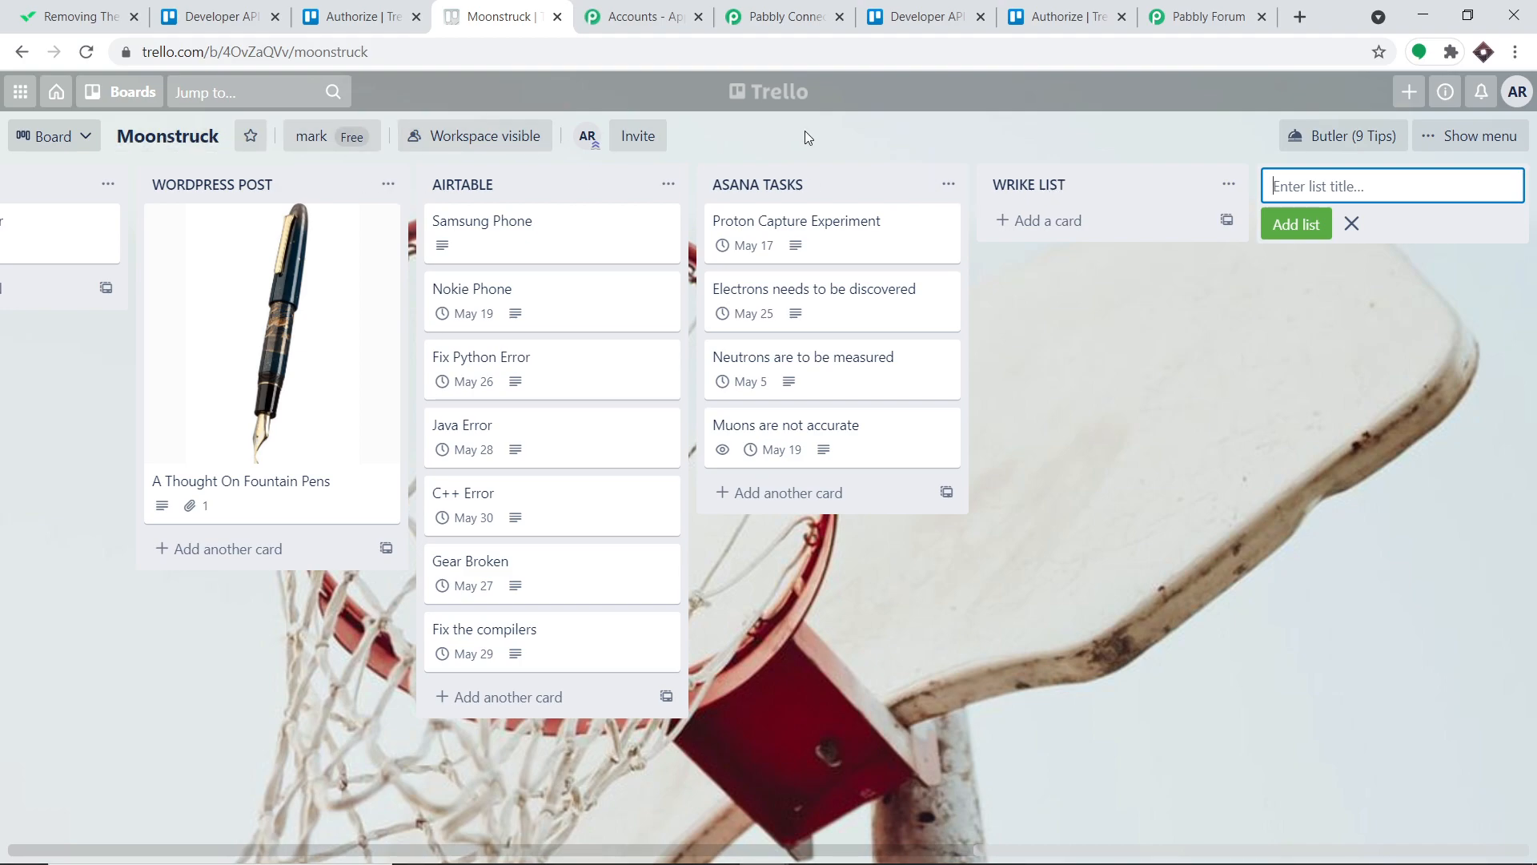
click(779, 11)
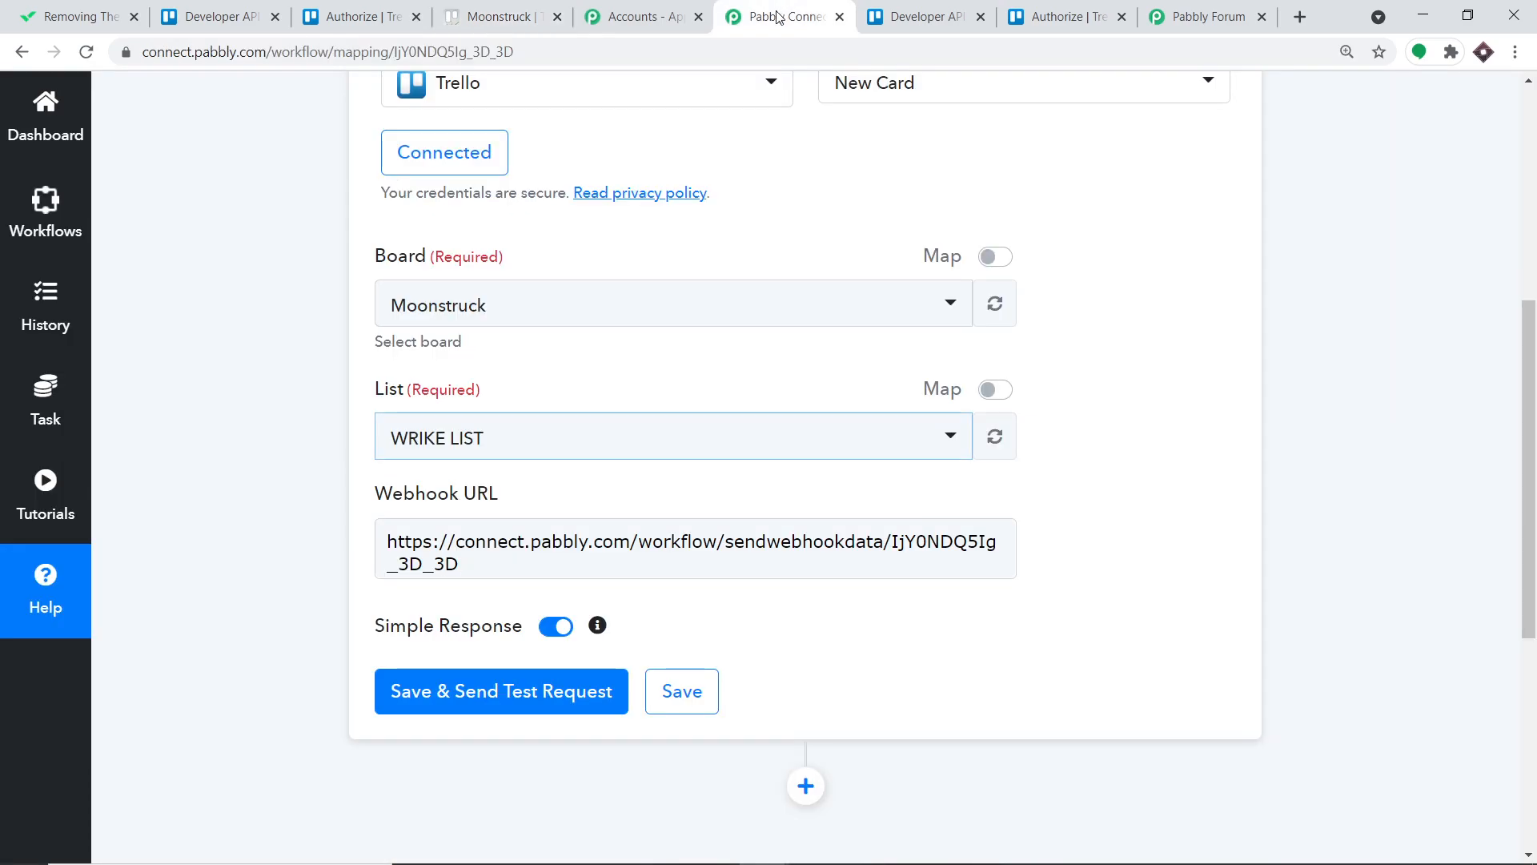
click(515, 688)
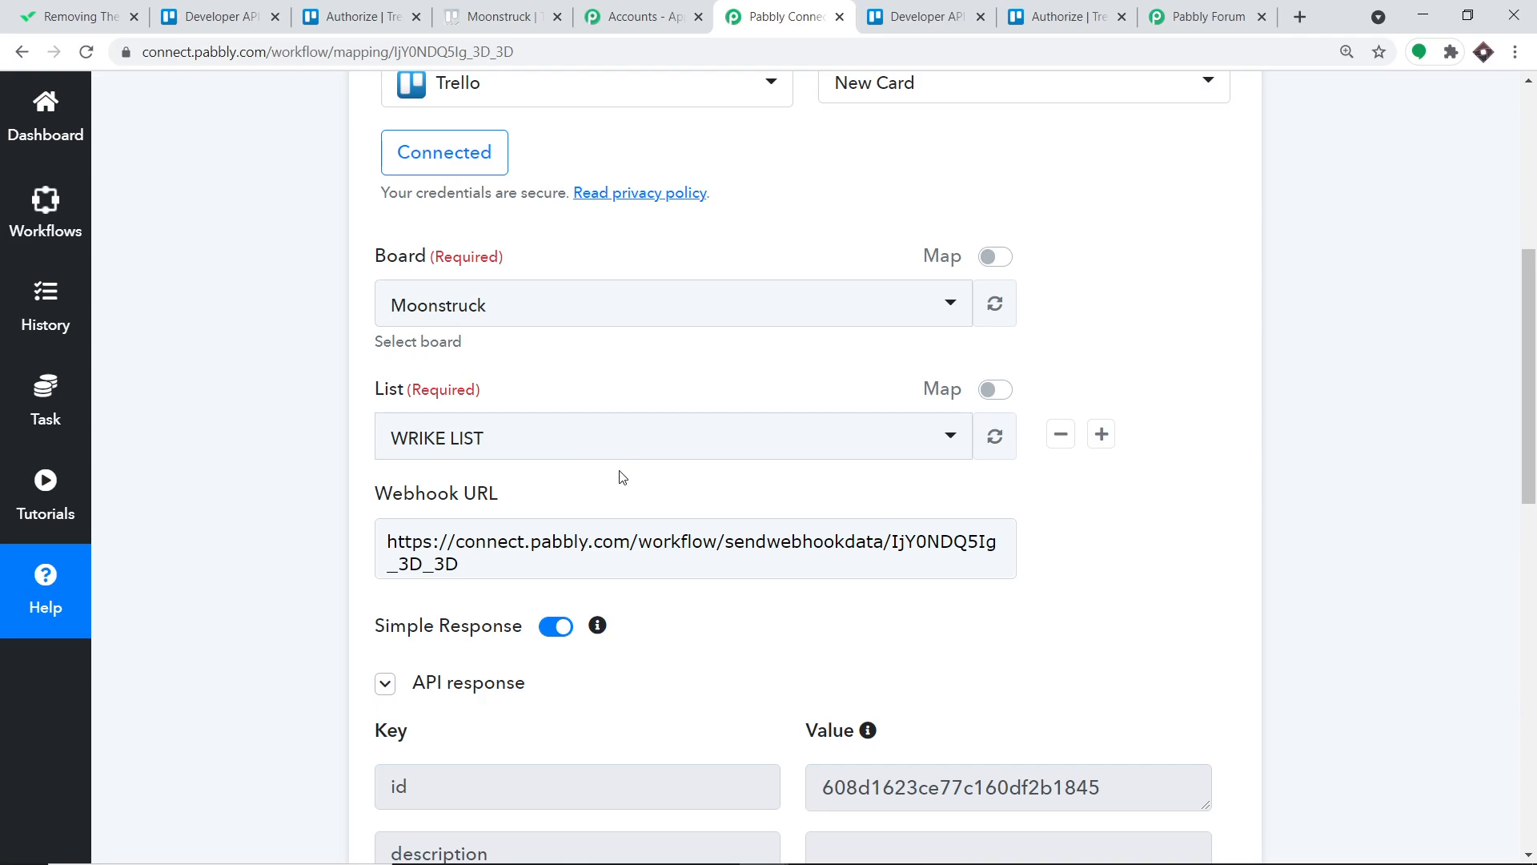
Start capturing the webhook response for the Trello New Card trigger in Pabbly Connect.
scroll(640, 504, down, 7)
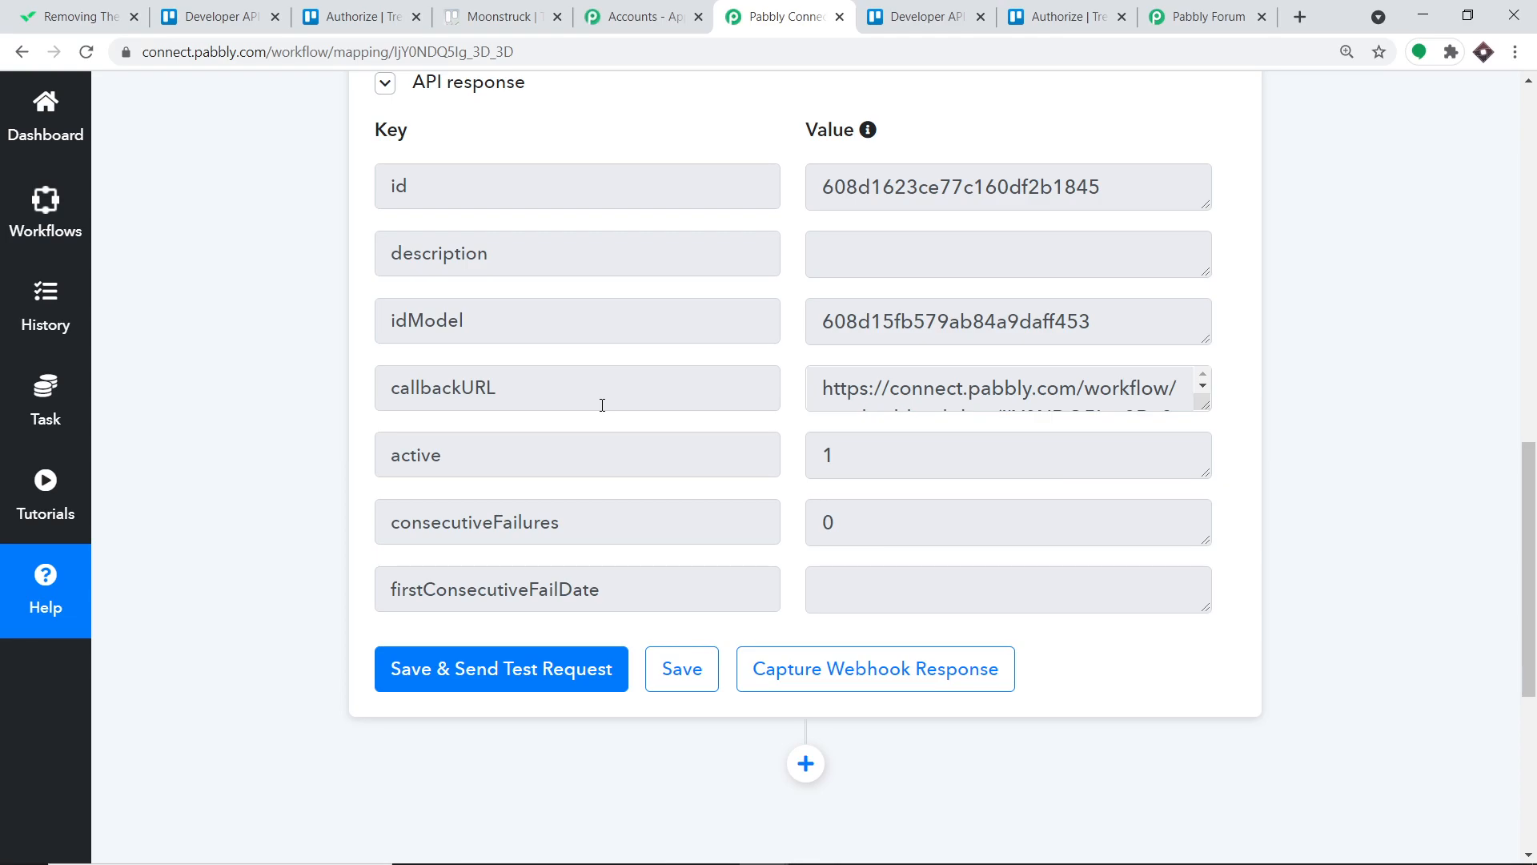
click(503, 16)
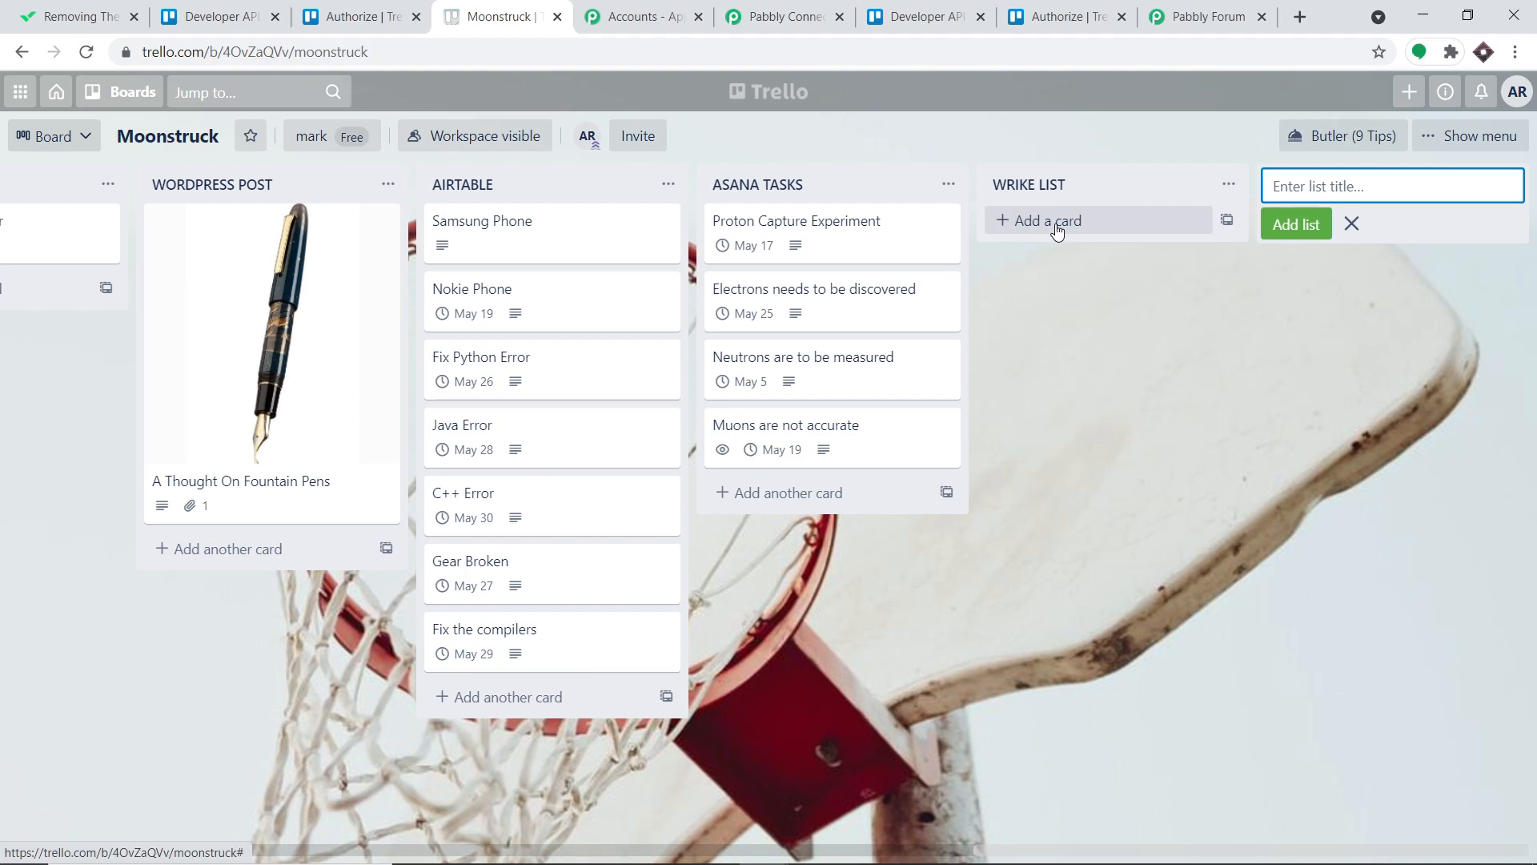
click(804, 12)
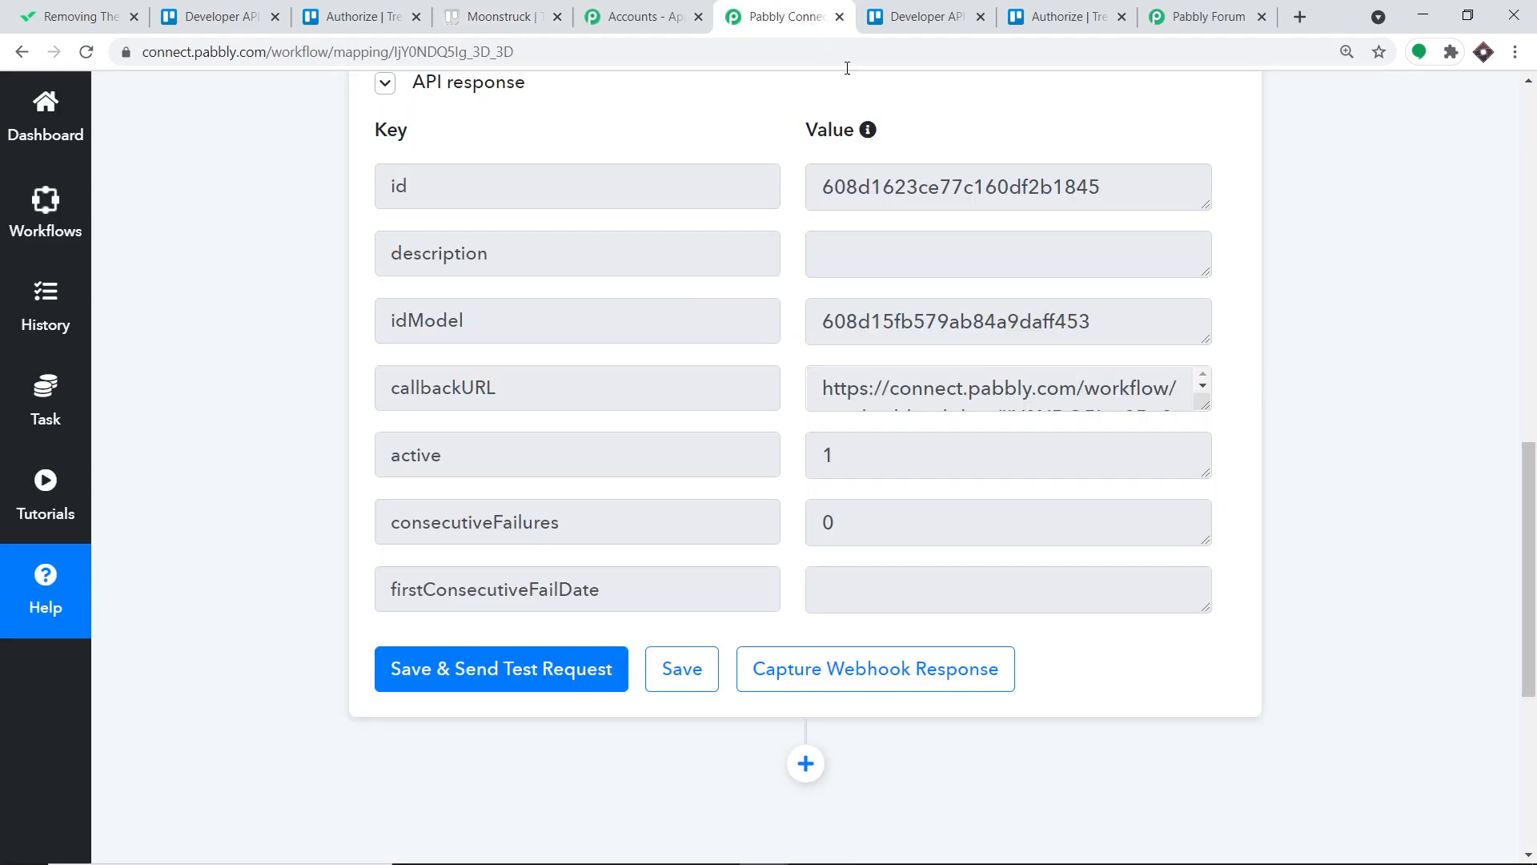
click(961, 677)
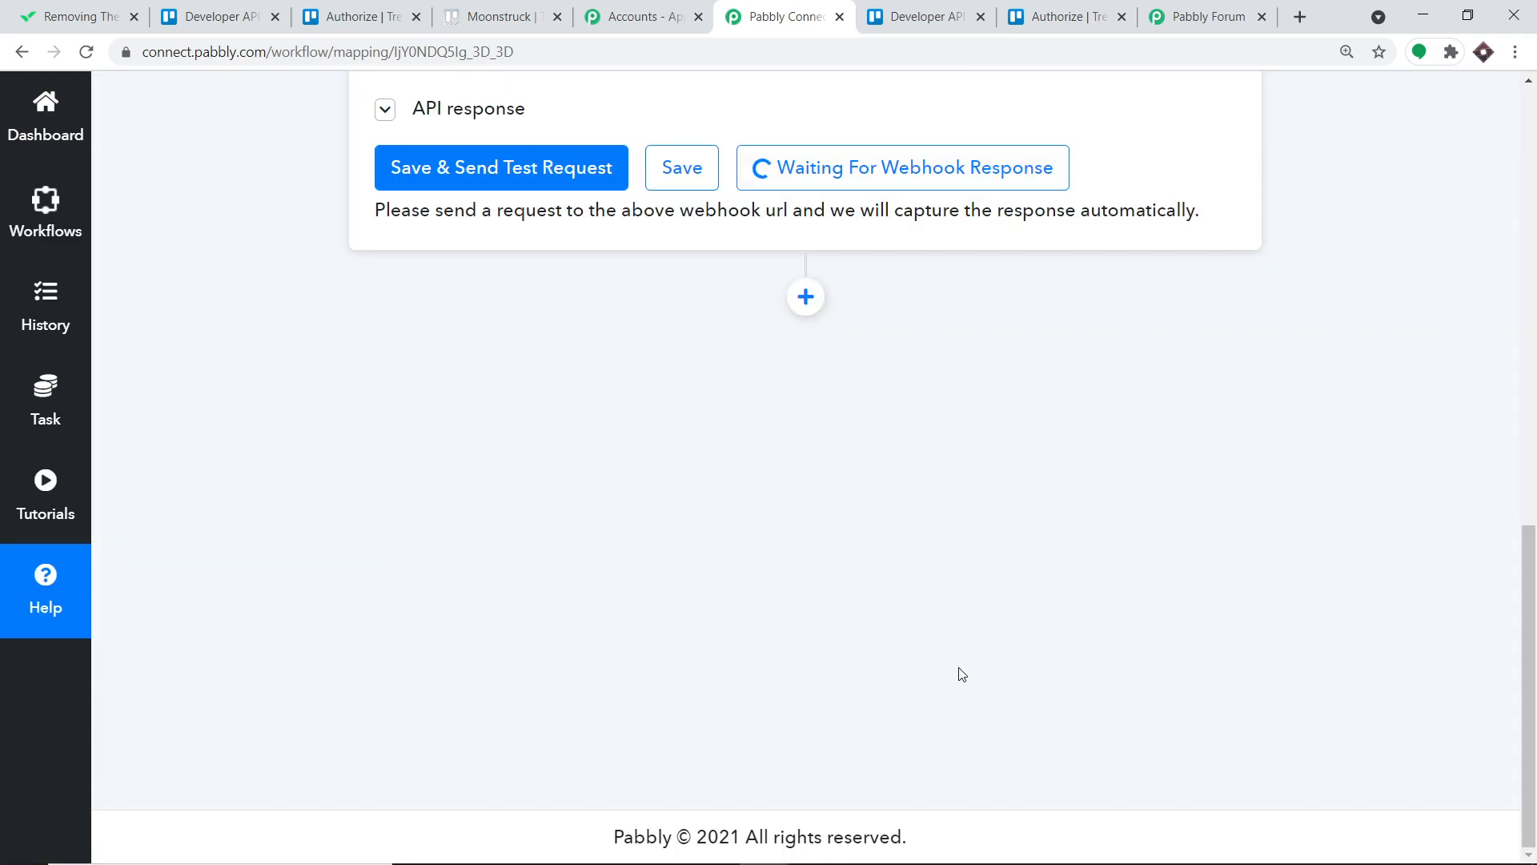
scroll(861, 333, up, 5)
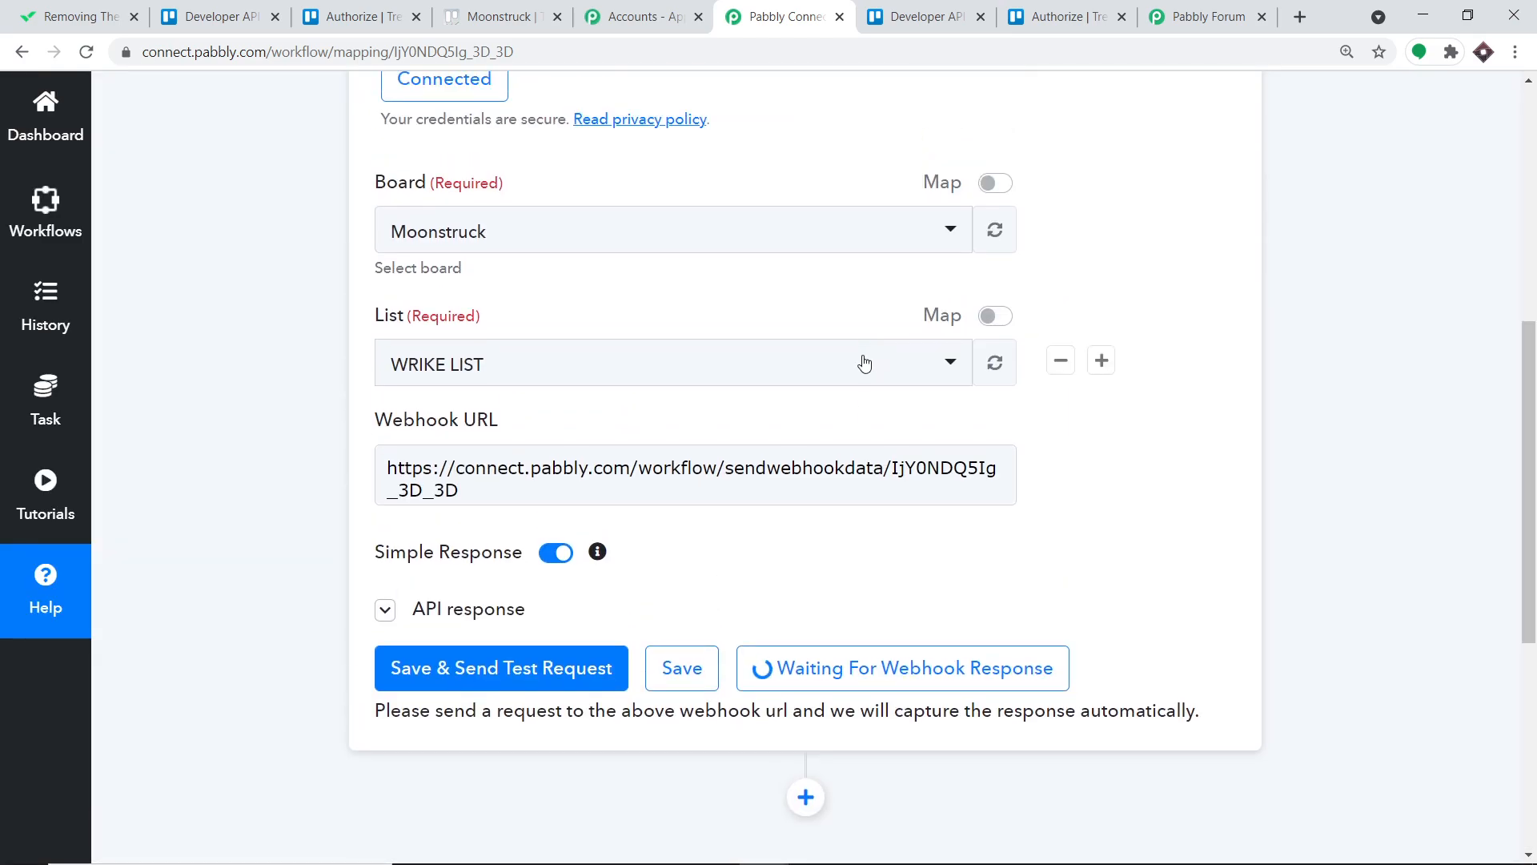
Switch to Trello and add a card titled "Update Hardrive in DELL" to WRIKE LIST.
click(500, 16)
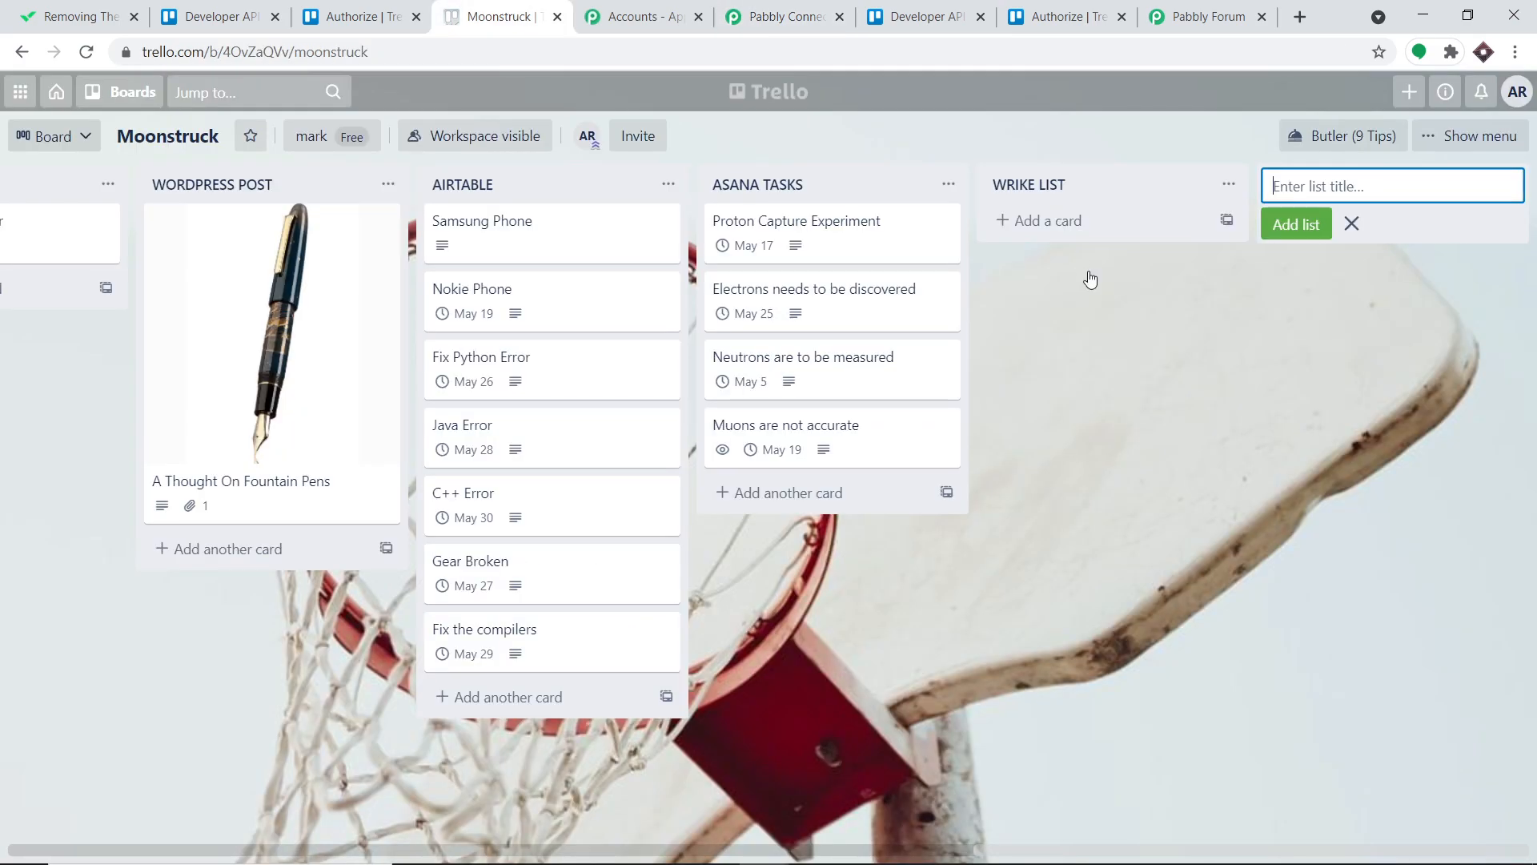
click(1061, 218)
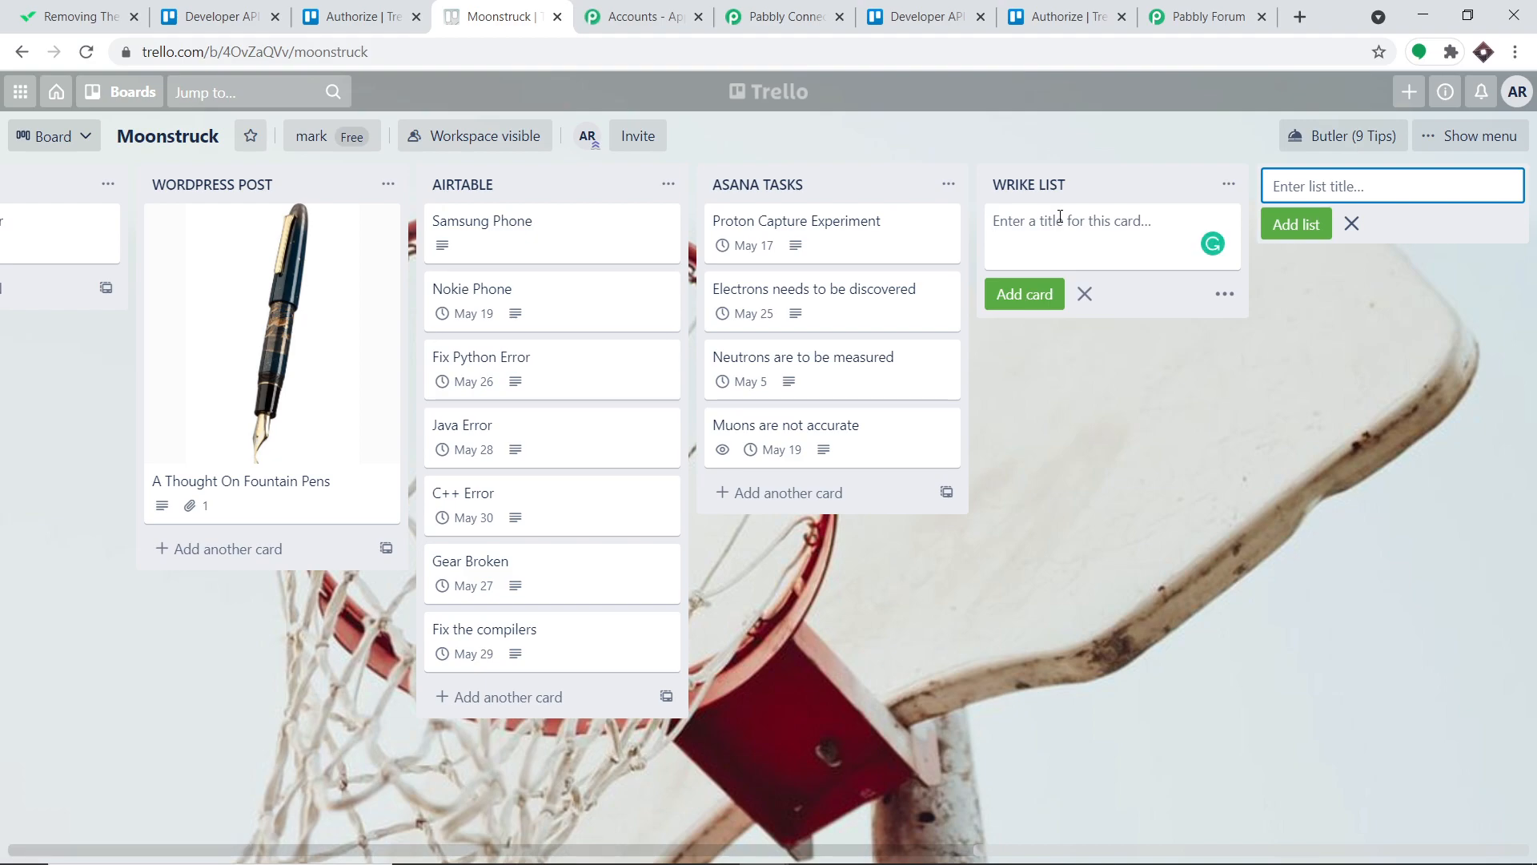
text(Update Hardrive in Windows Vista)
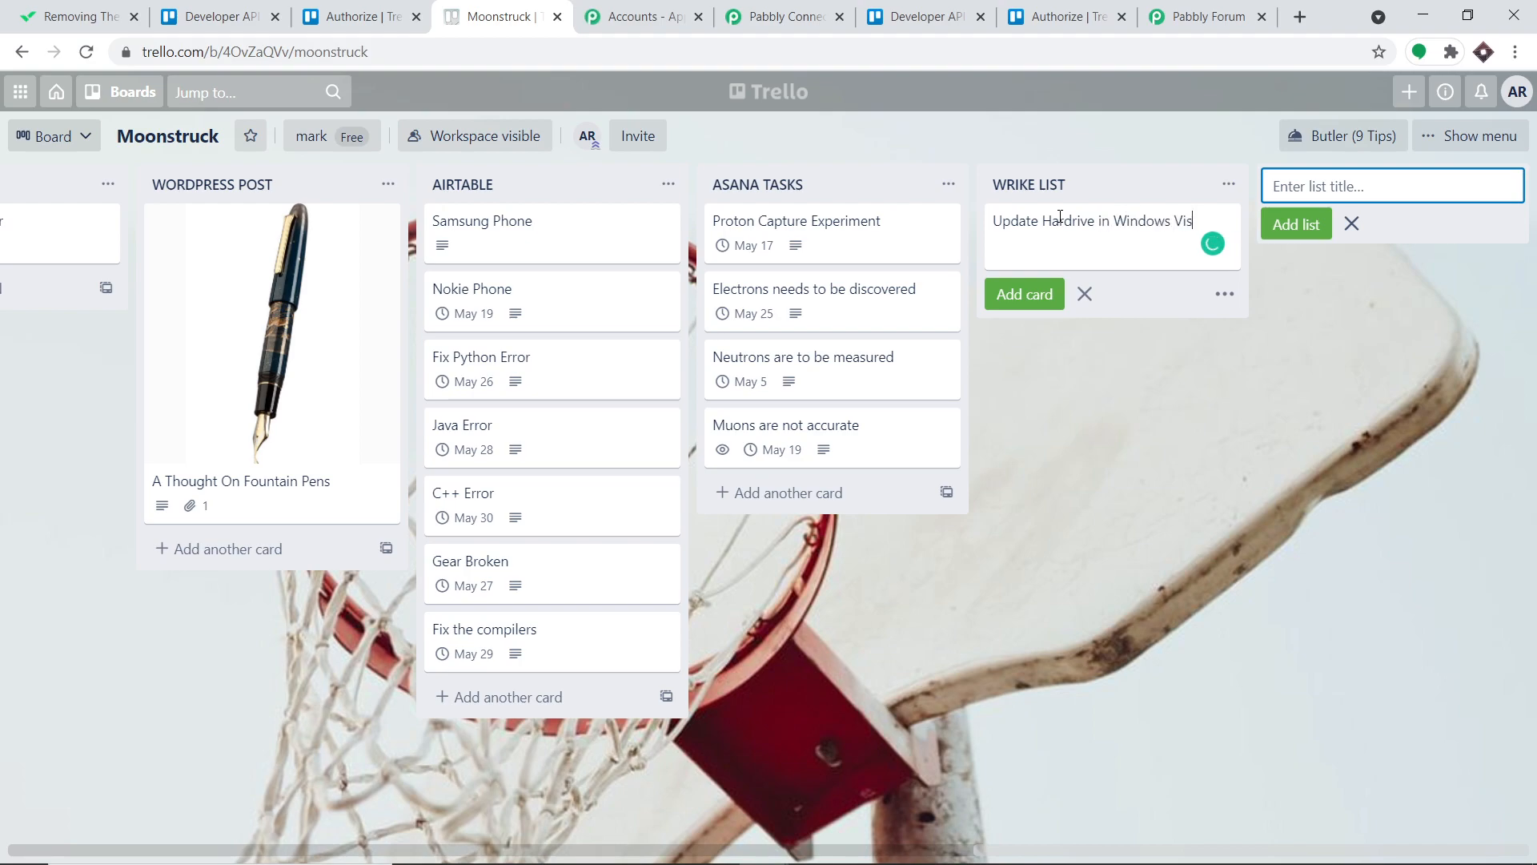
key(BackSpace)
key(BackSpace)
key(BackSpace)
key(BackSpace)
key(BackSpace)
key(BackSpace)
key(BackSpace)
key(BackSpace)
key(BackSpace)
key(BackSpace)
key(BackSpace)
key(BackSpace)
key(BackSpace)
text(DELL)
click(1011, 295)
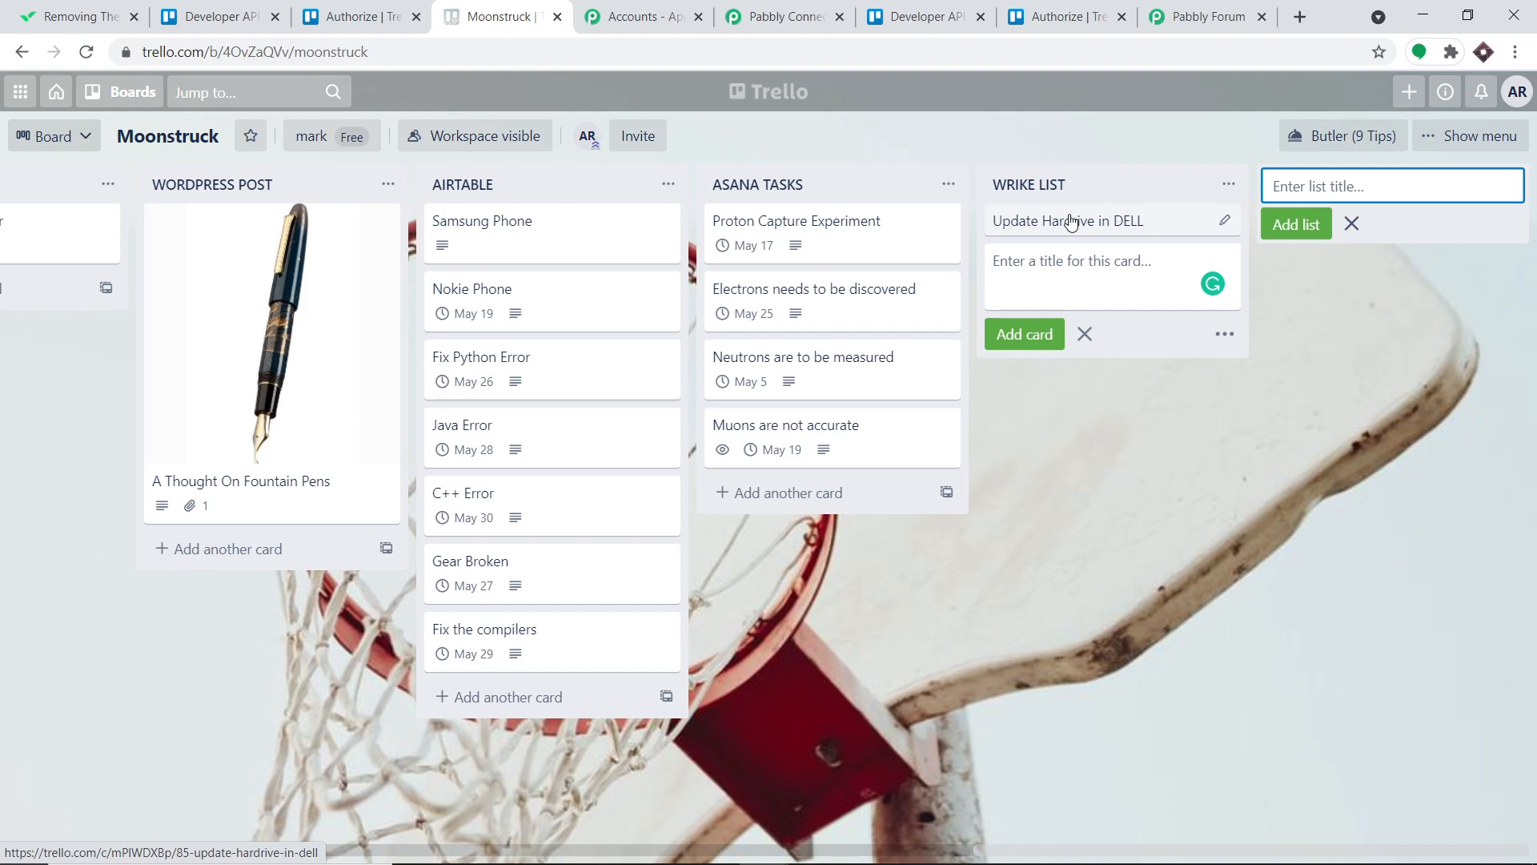
Look through the captured webhook response in Pabbly Connect for the new card's name.
click(780, 16)
scroll(1041, 521, down, 4)
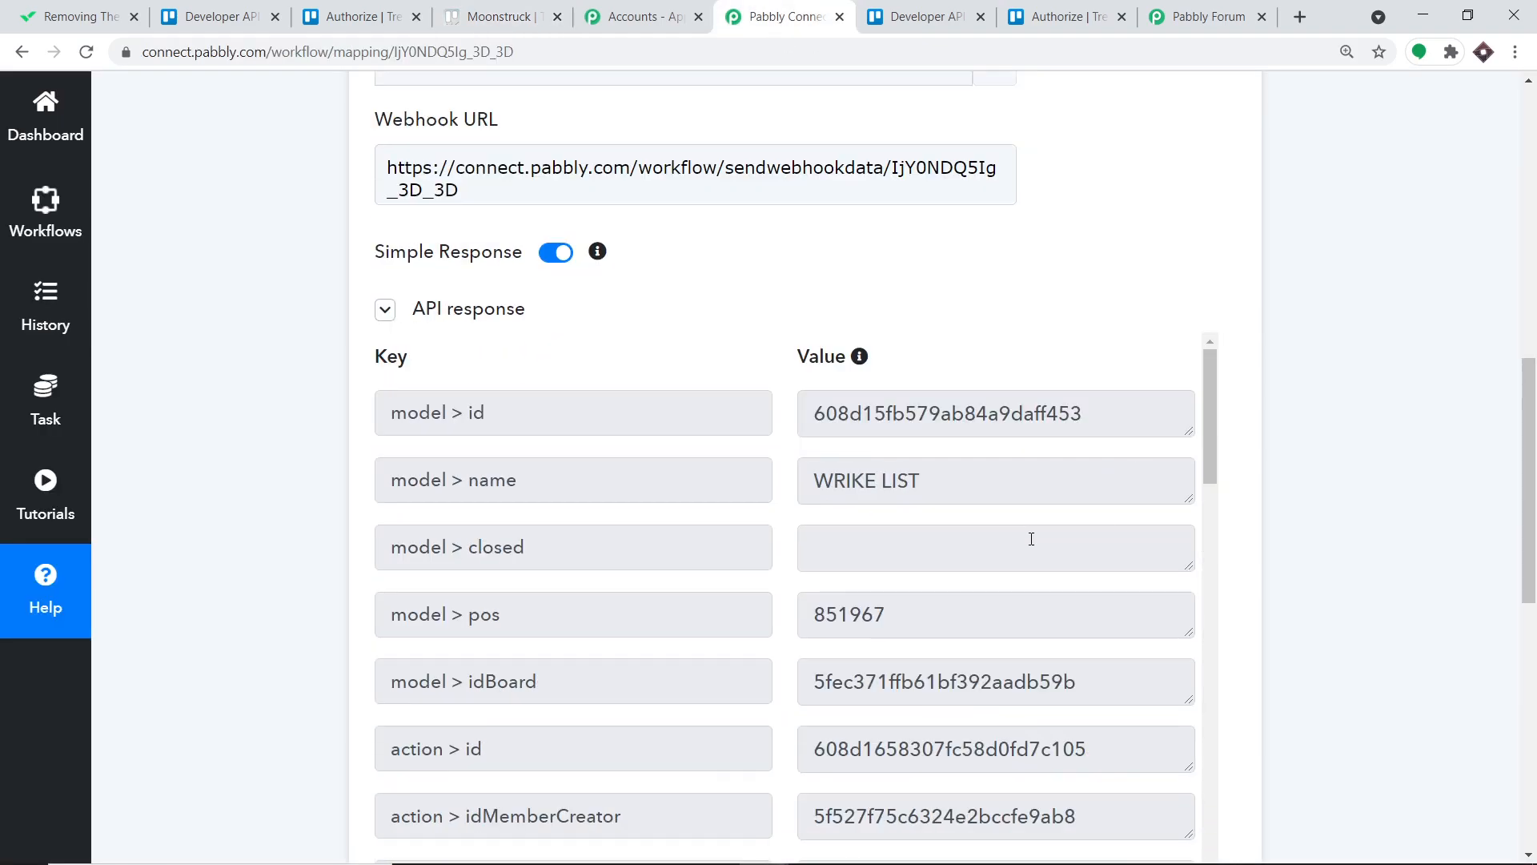
scroll(1032, 539, down, 7)
scroll(1041, 540, up, 3)
drag(1074, 546, 828, 550)
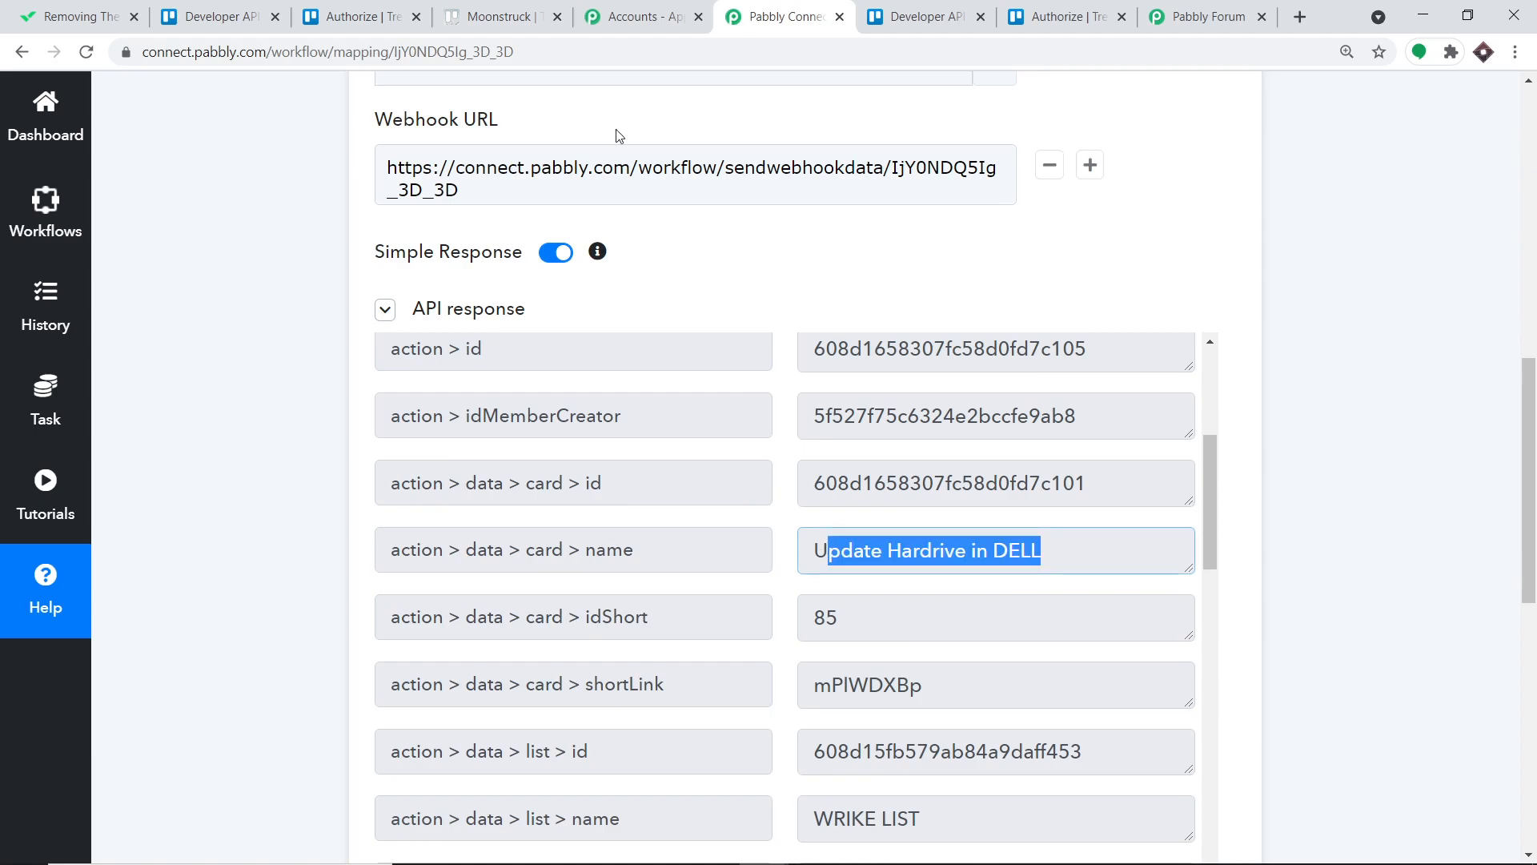
Switch to Trello and describe the WRIKE LIST card as "The hard drive has been corrupted, please reinstall the hard drives before the due date".
click(520, 16)
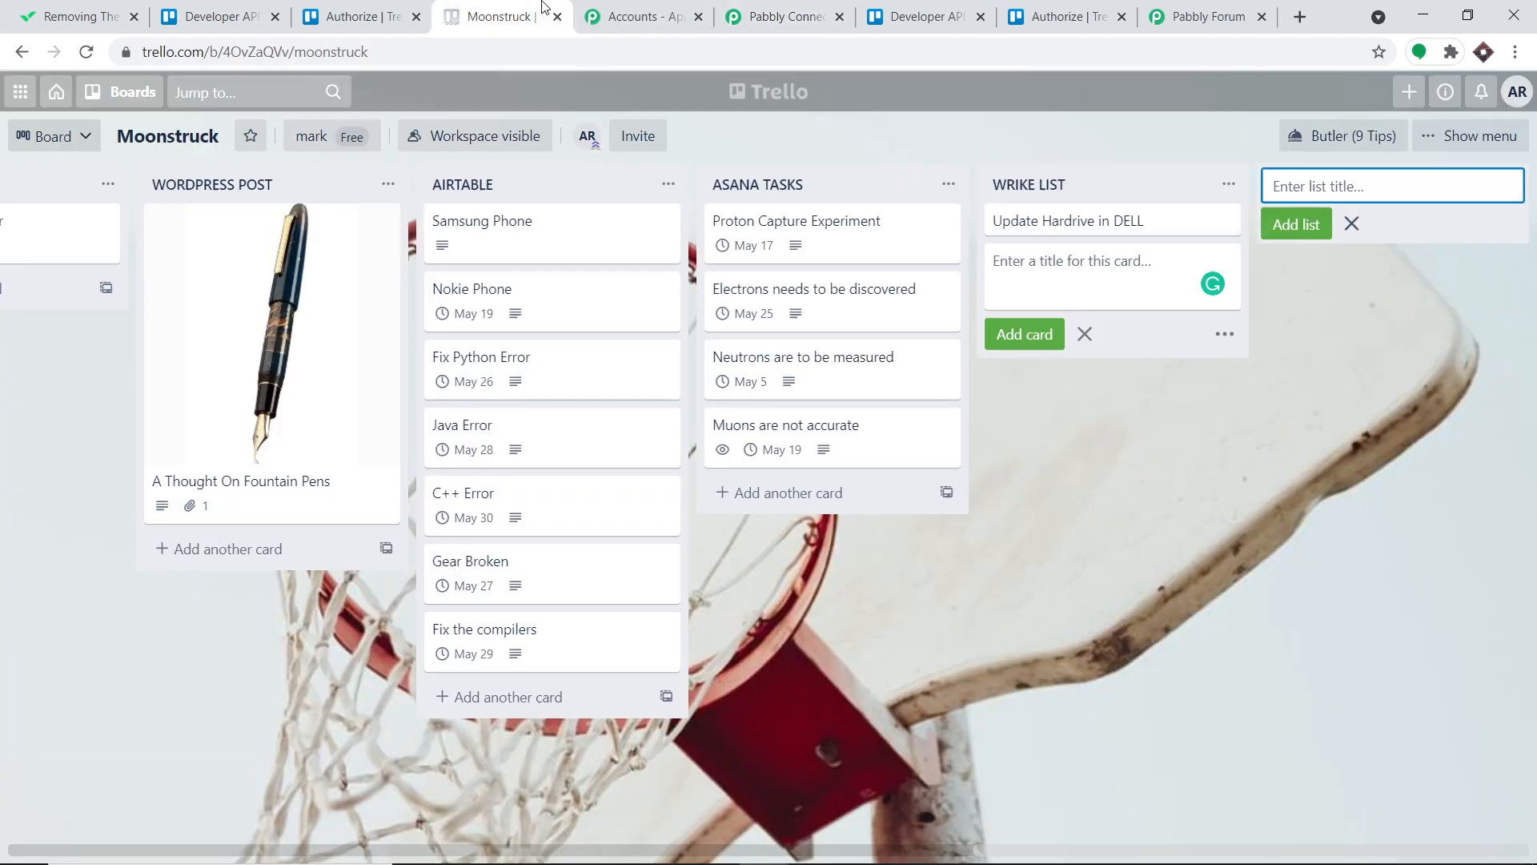
click(1111, 223)
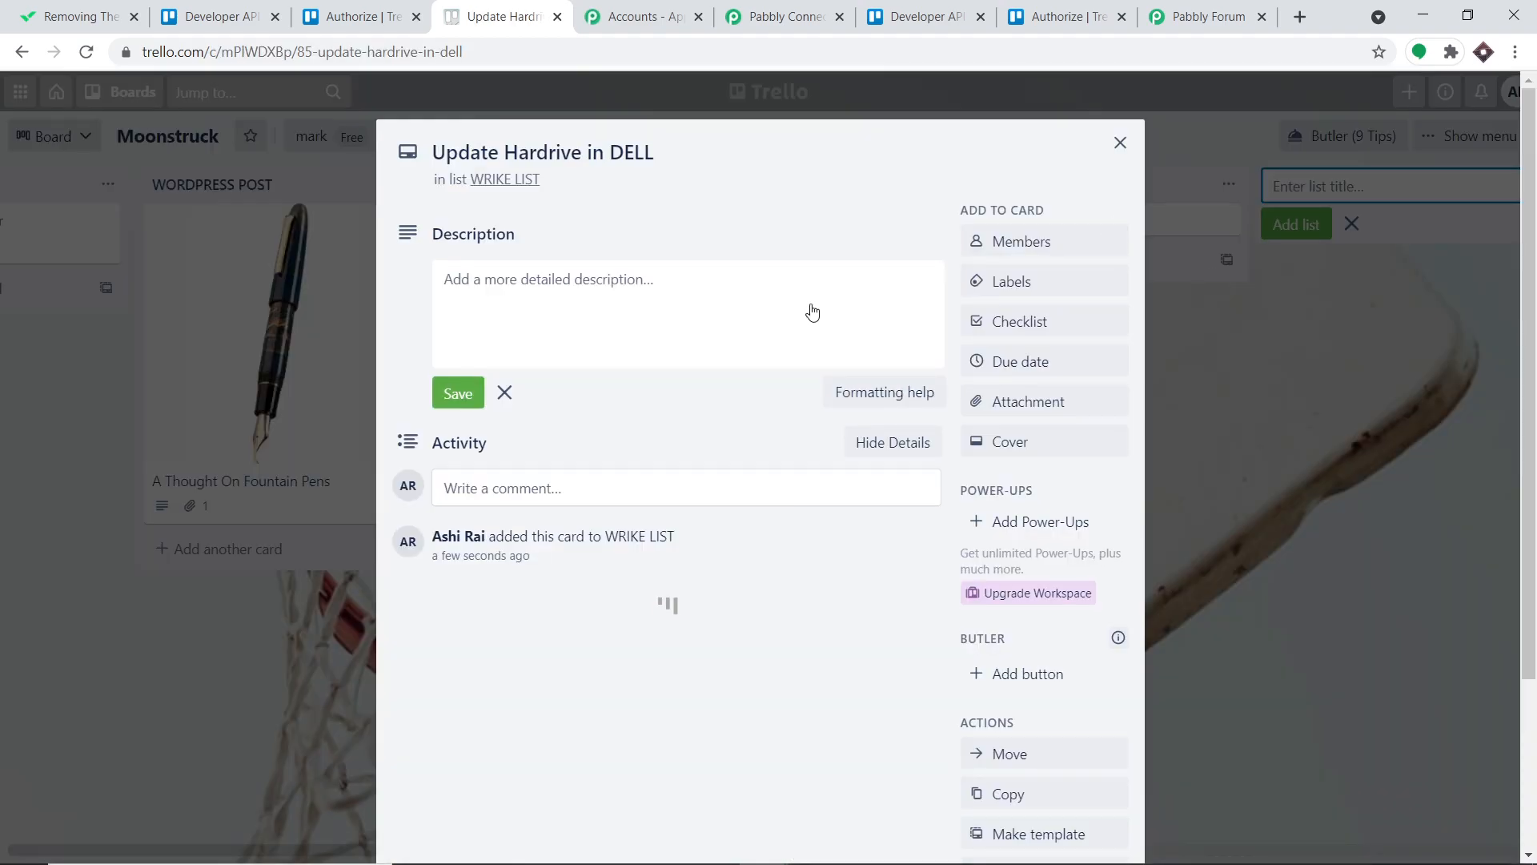
click(670, 275)
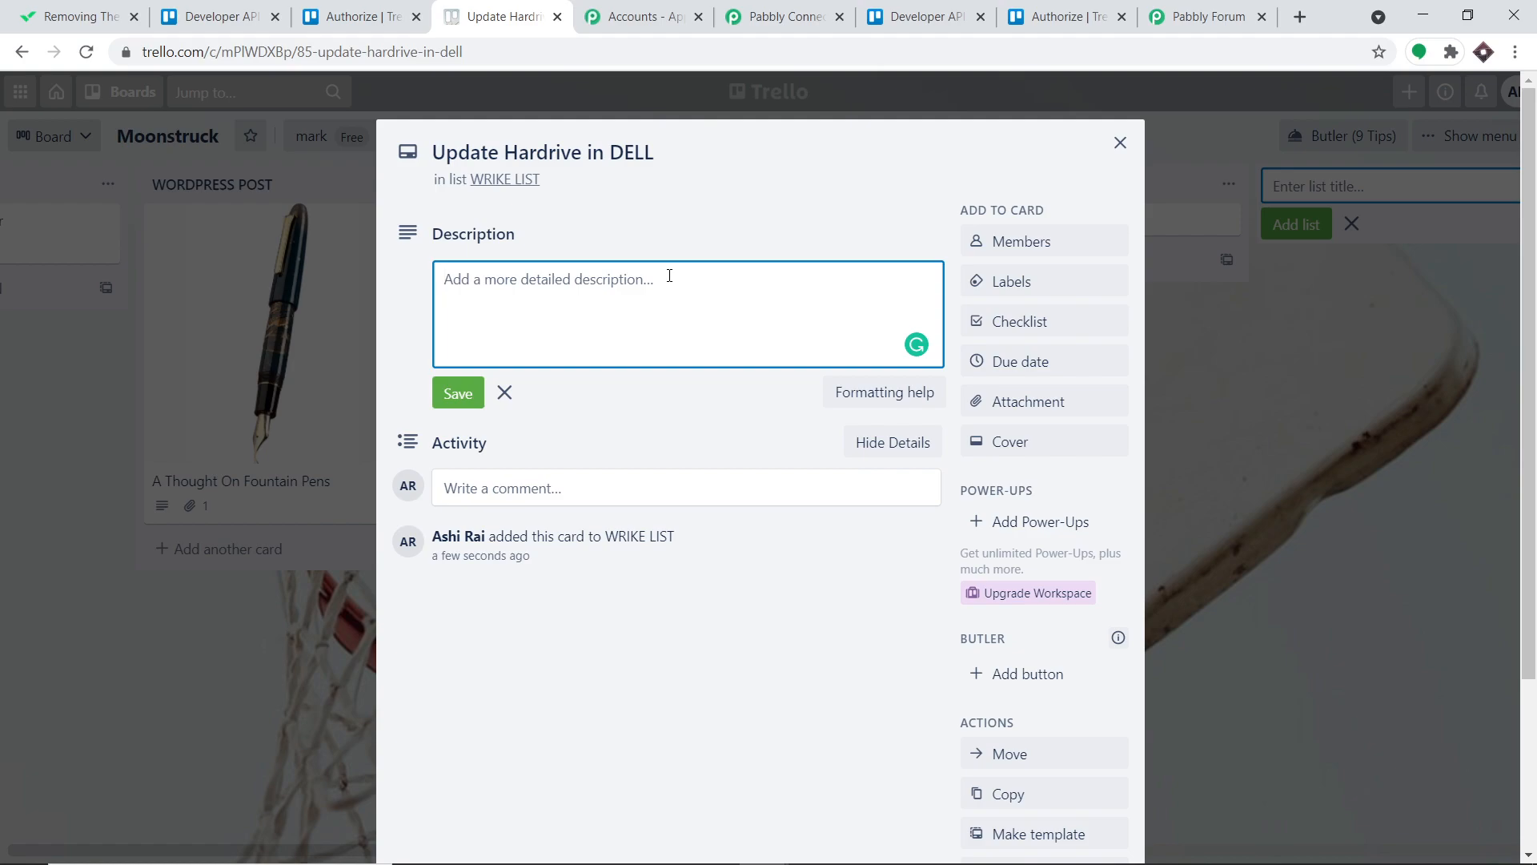
text(Teh)
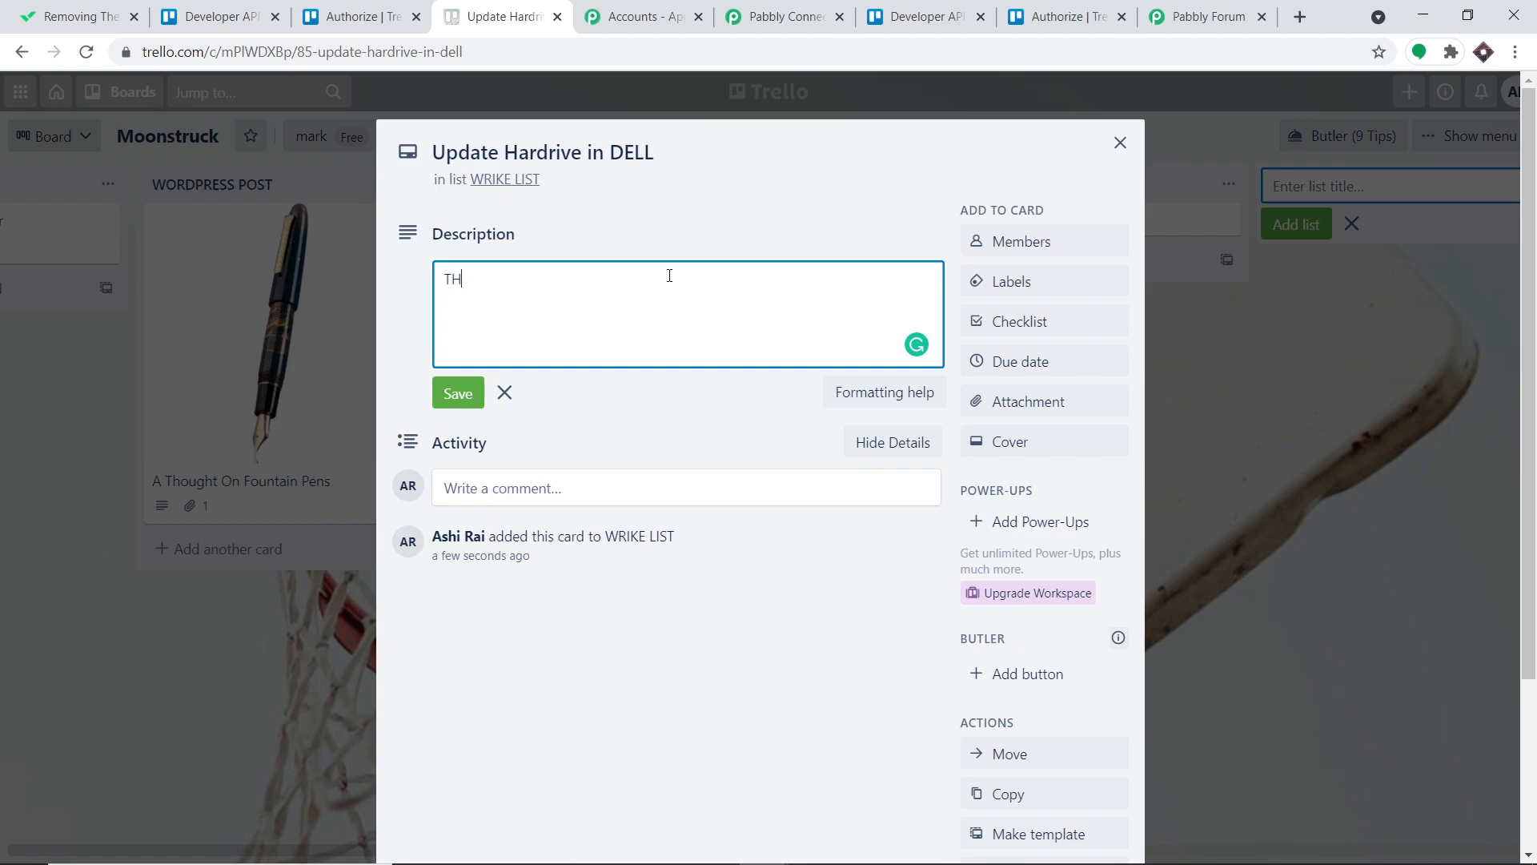
key(BackSpace)
key(BackSpace)
text(he hard drive has been curropted)
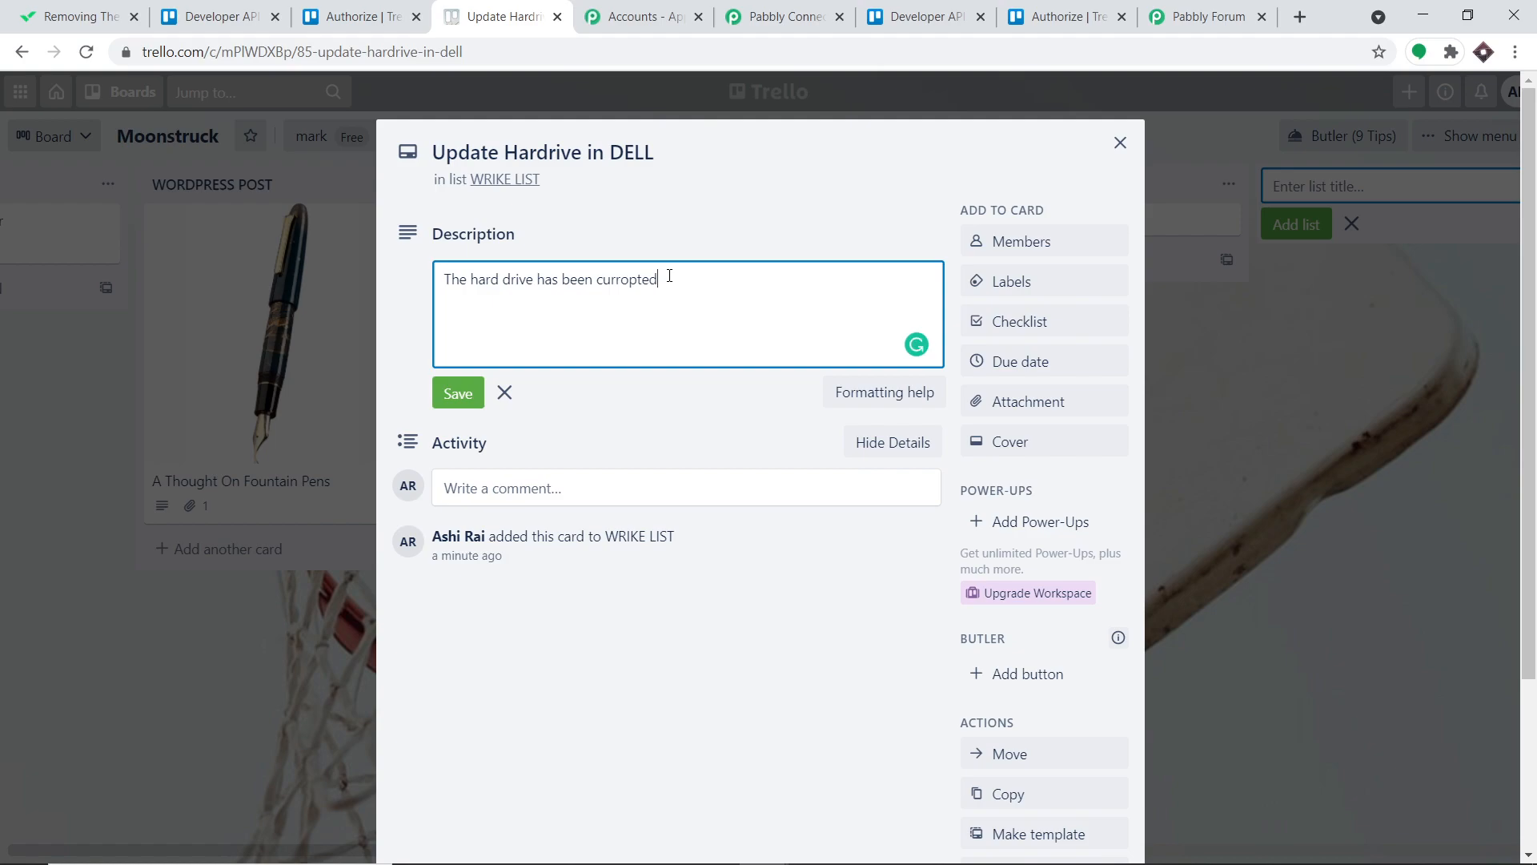
key(BackSpace)
text(, please rei)
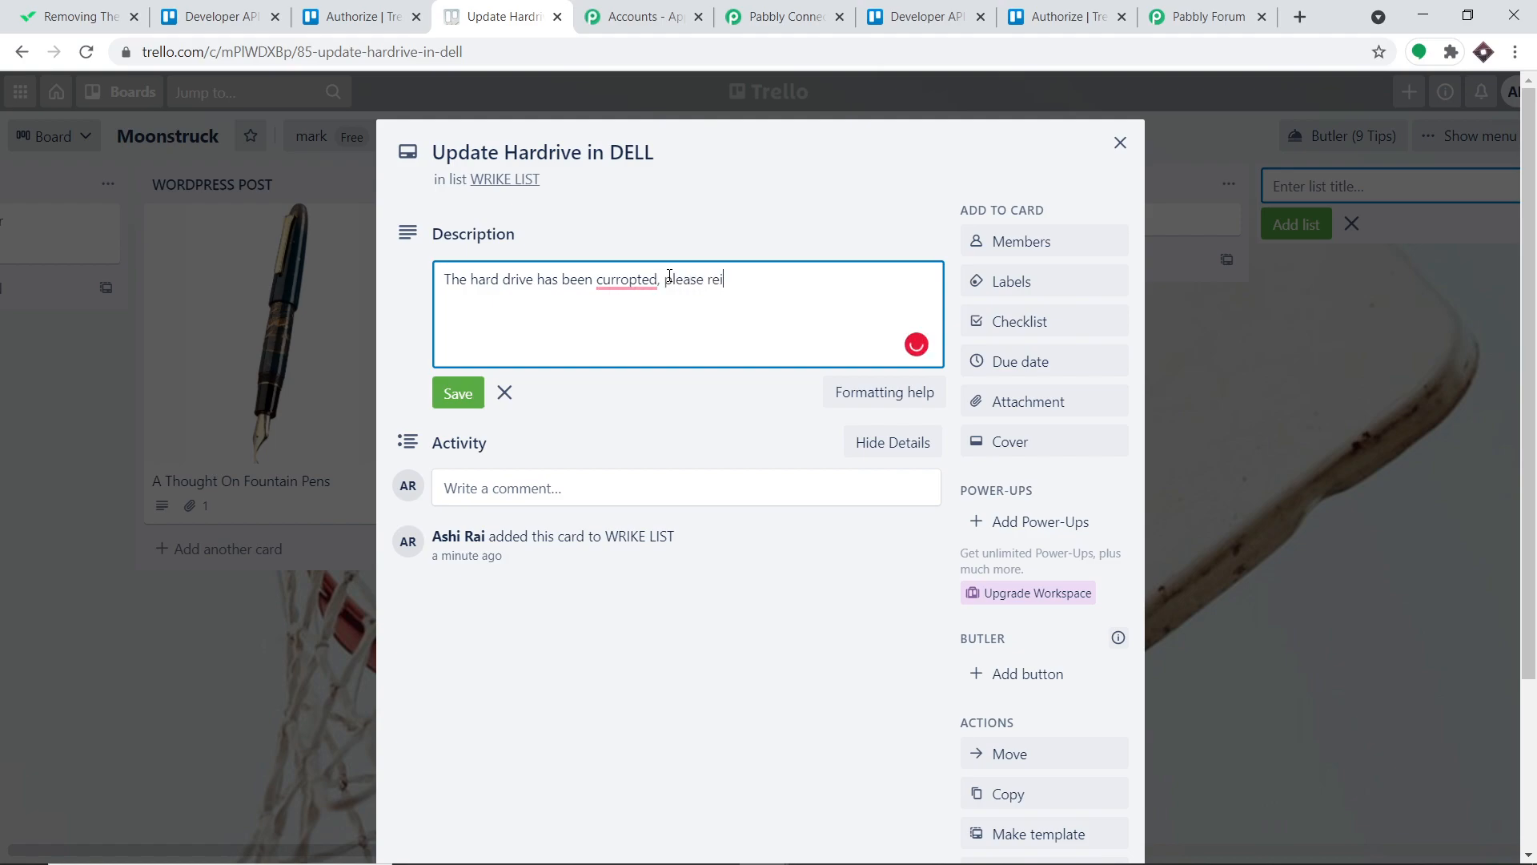
text(nstall the hard drives before the due date)
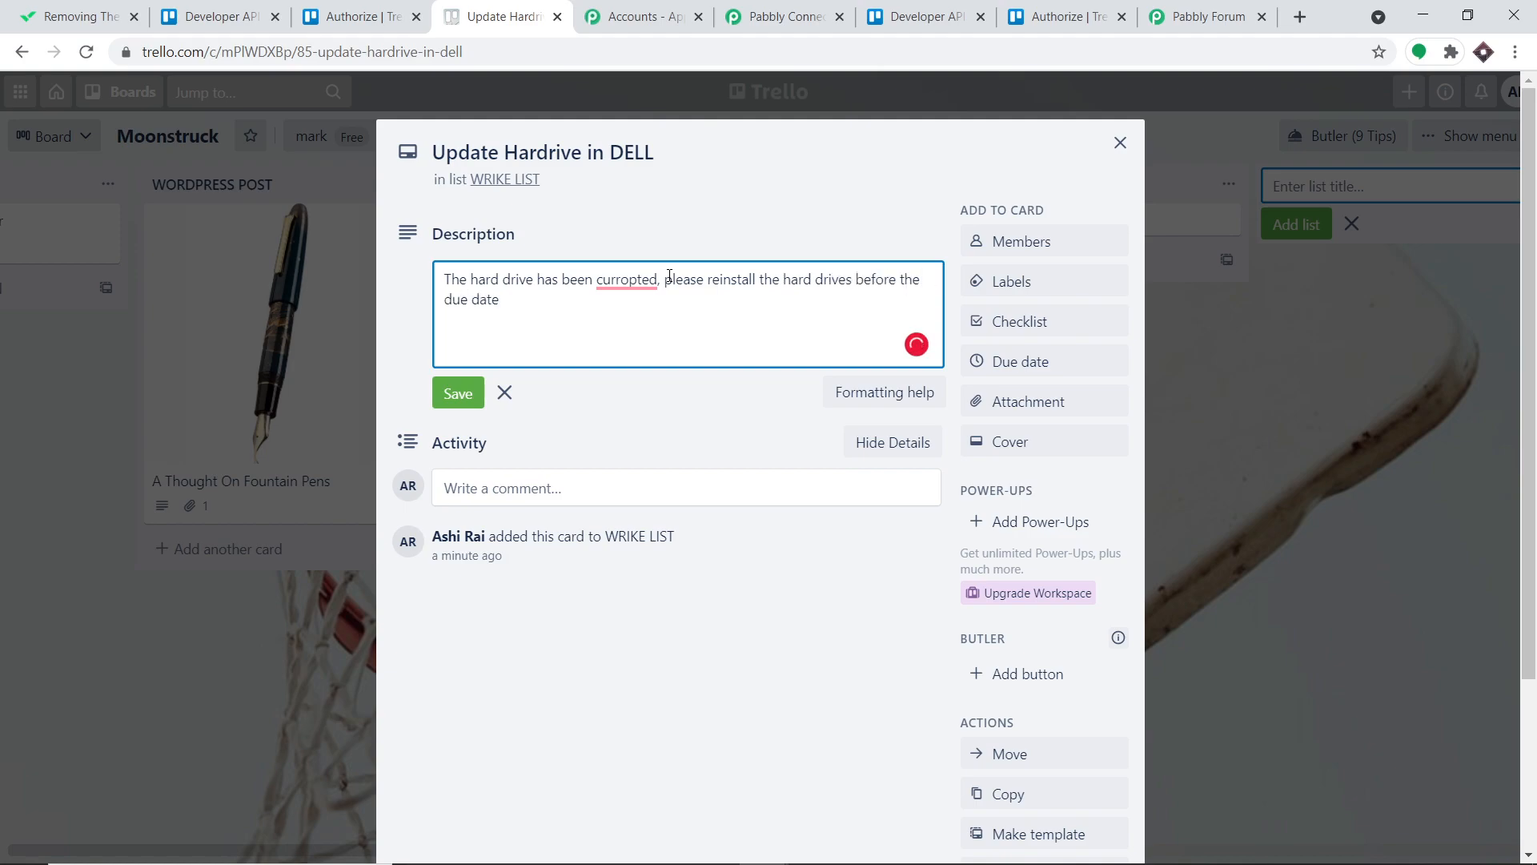
mouse_move(626, 280)
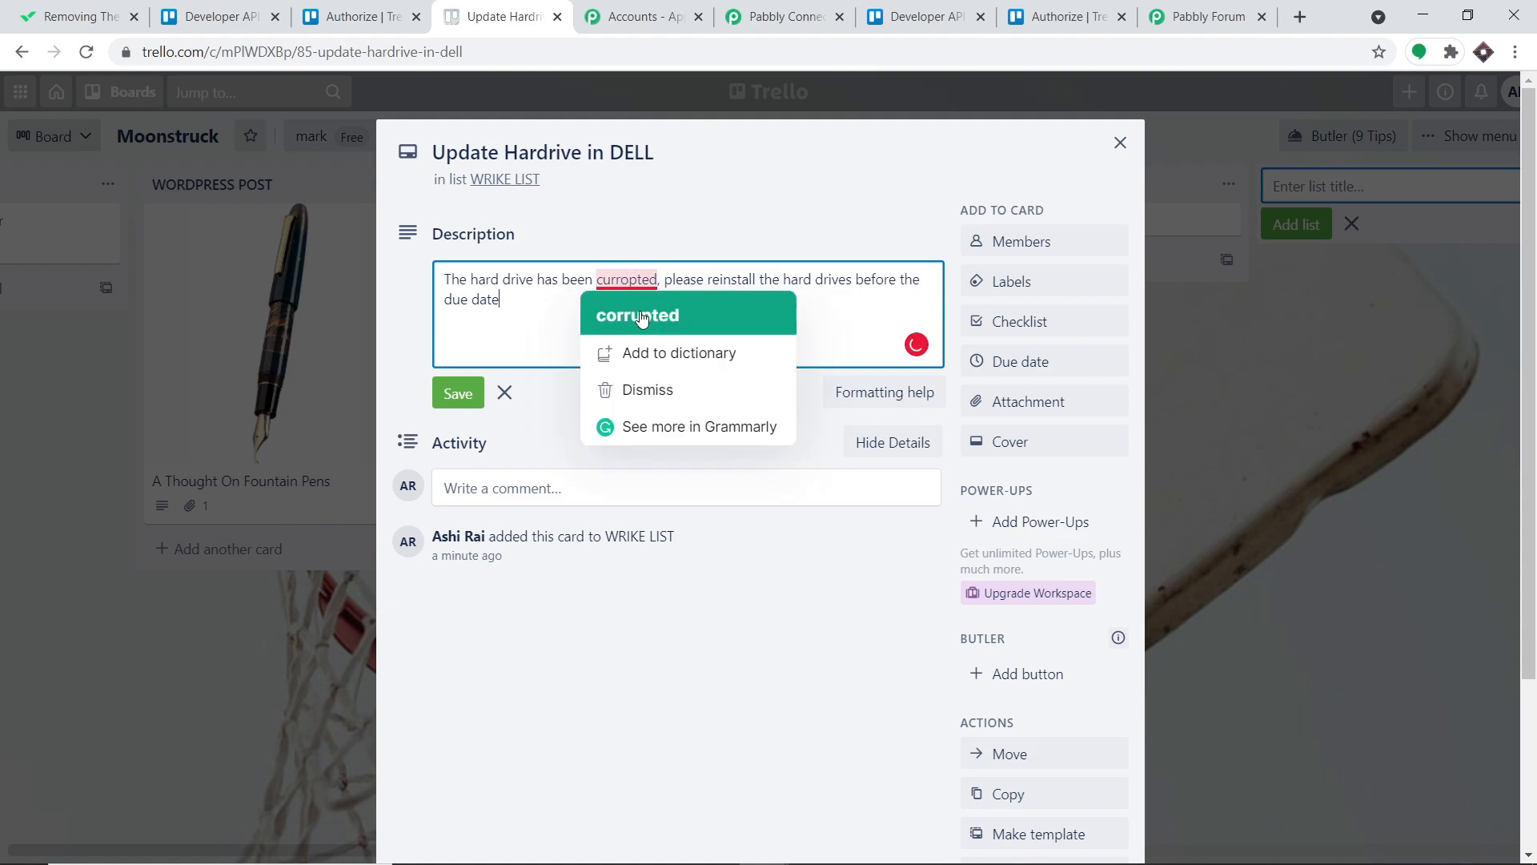
click(640, 317)
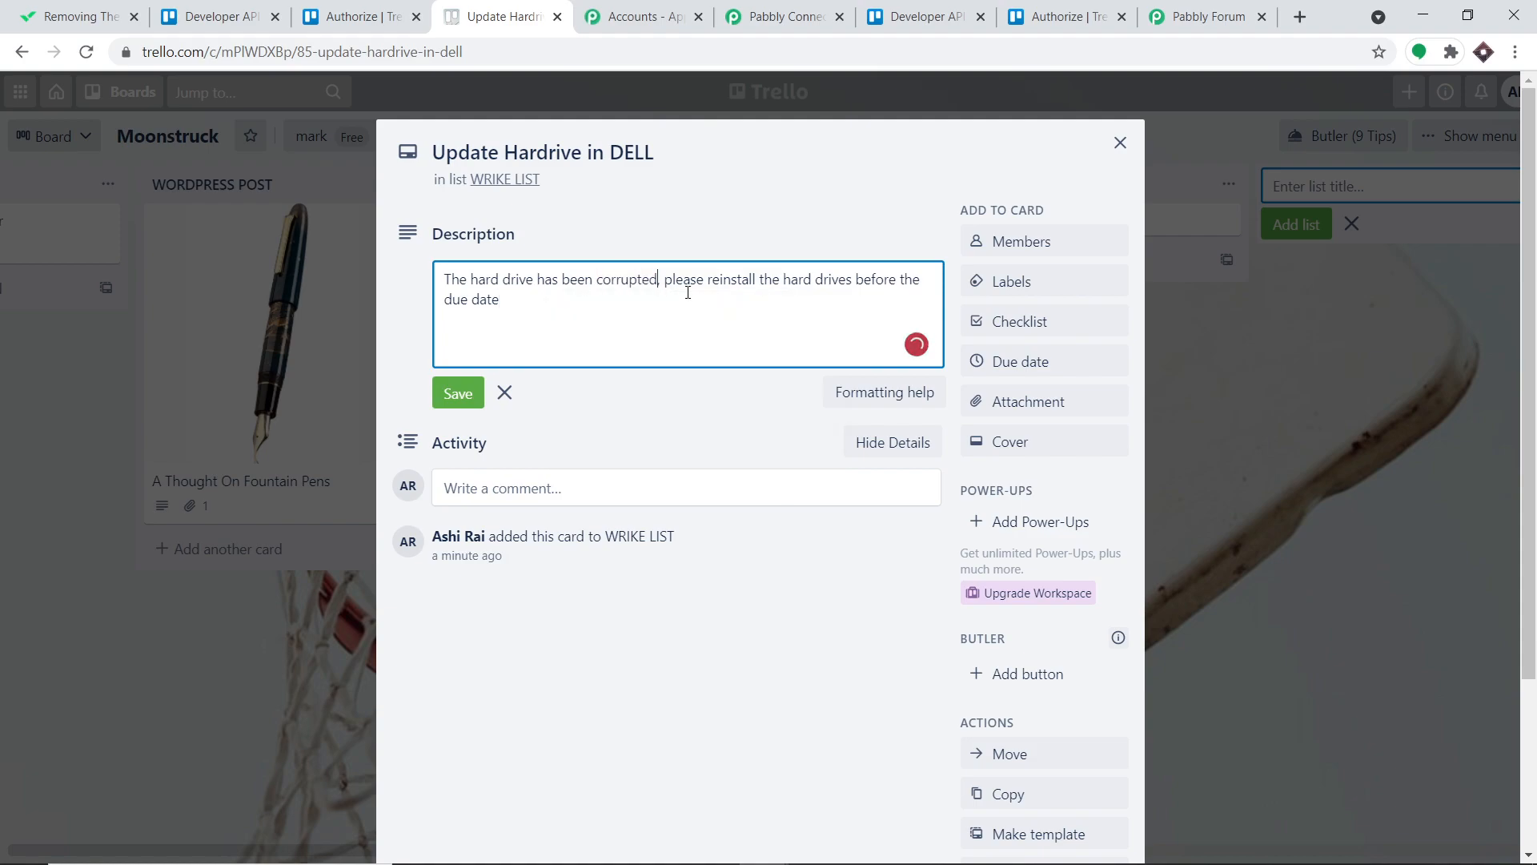
Set the card's due date to 6/29/2021 and save its description.
click(1014, 364)
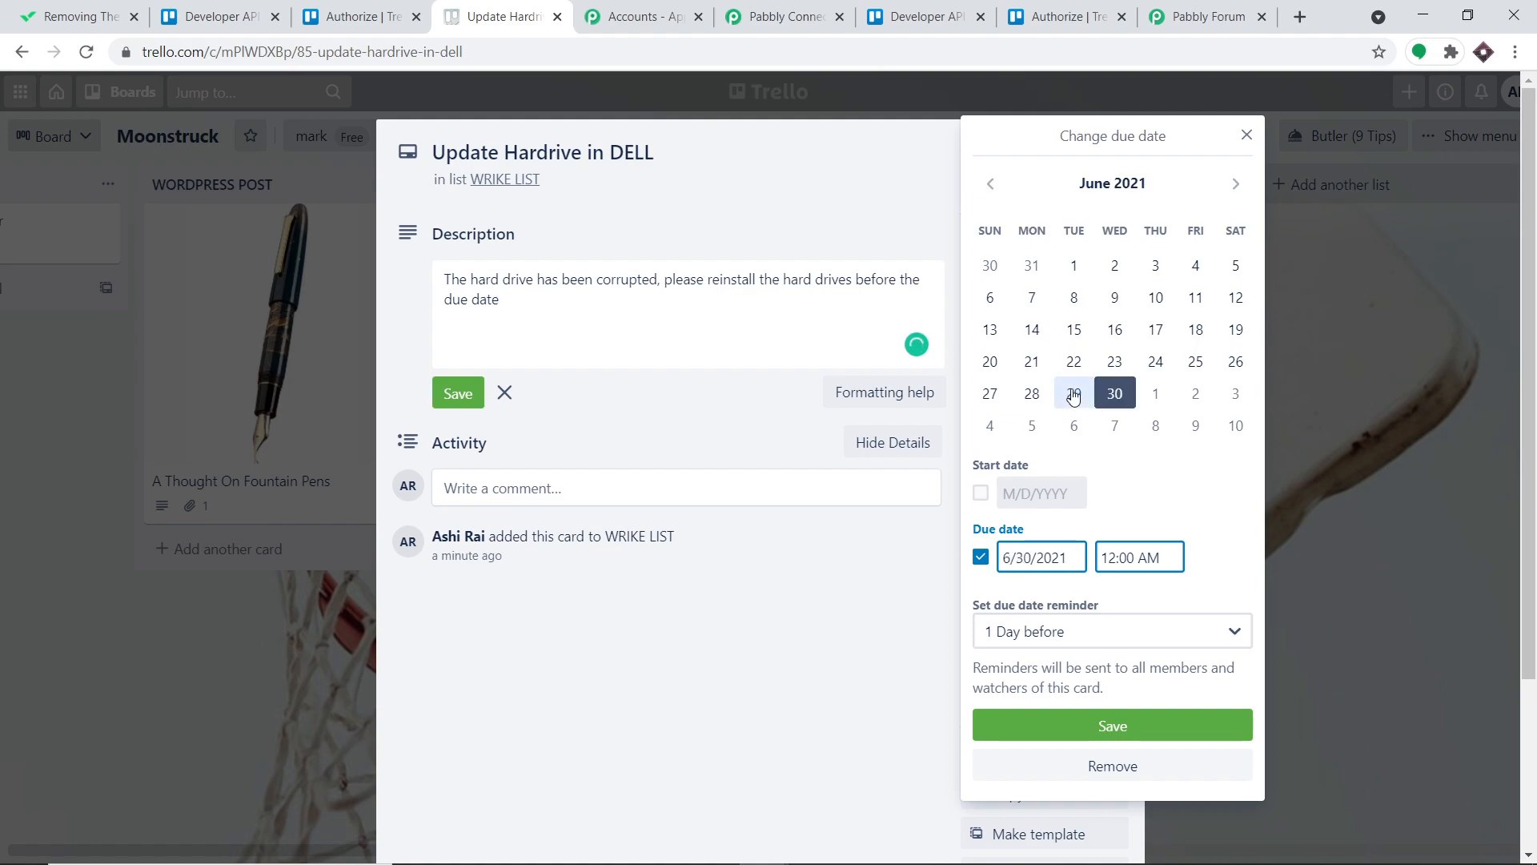
click(1073, 395)
click(1133, 729)
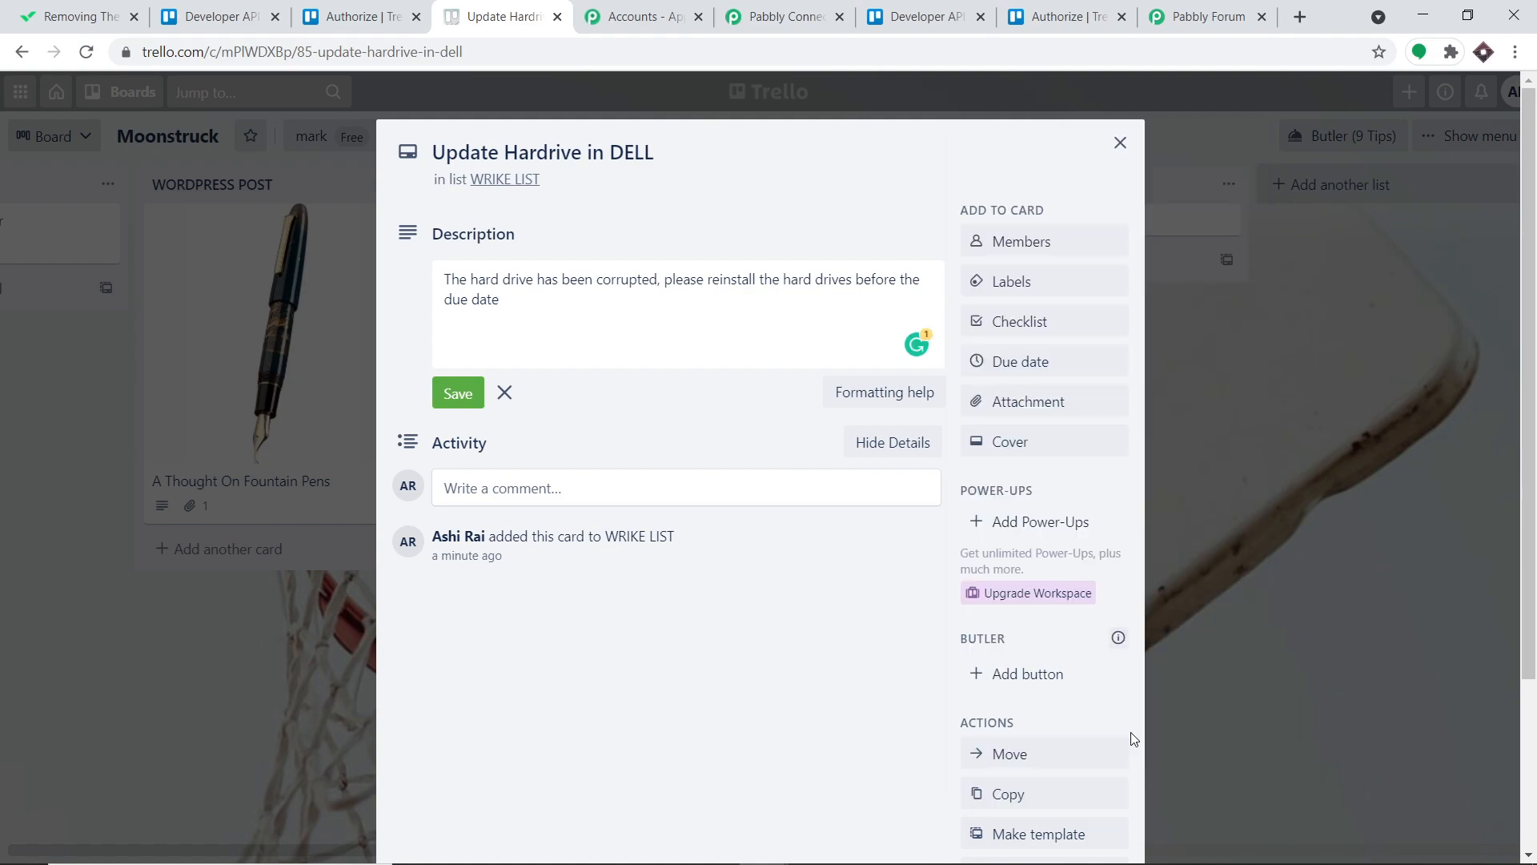
click(453, 460)
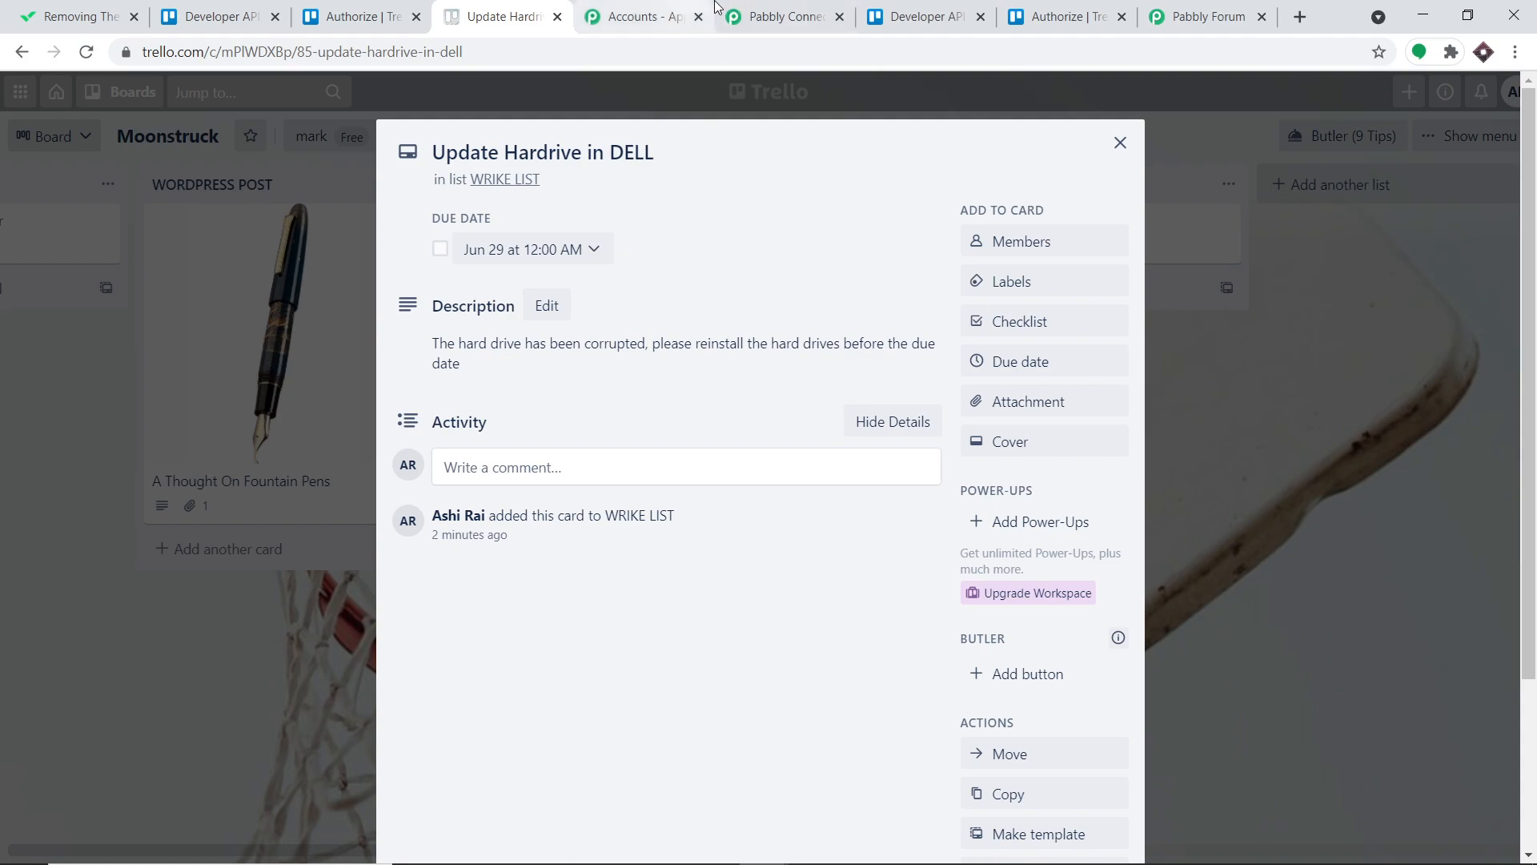
Switch to Pabbly Connect and add an action step after the trigger with Trello as its app.
click(784, 16)
scroll(1276, 489, down, 4)
scroll(1276, 489, down, 5)
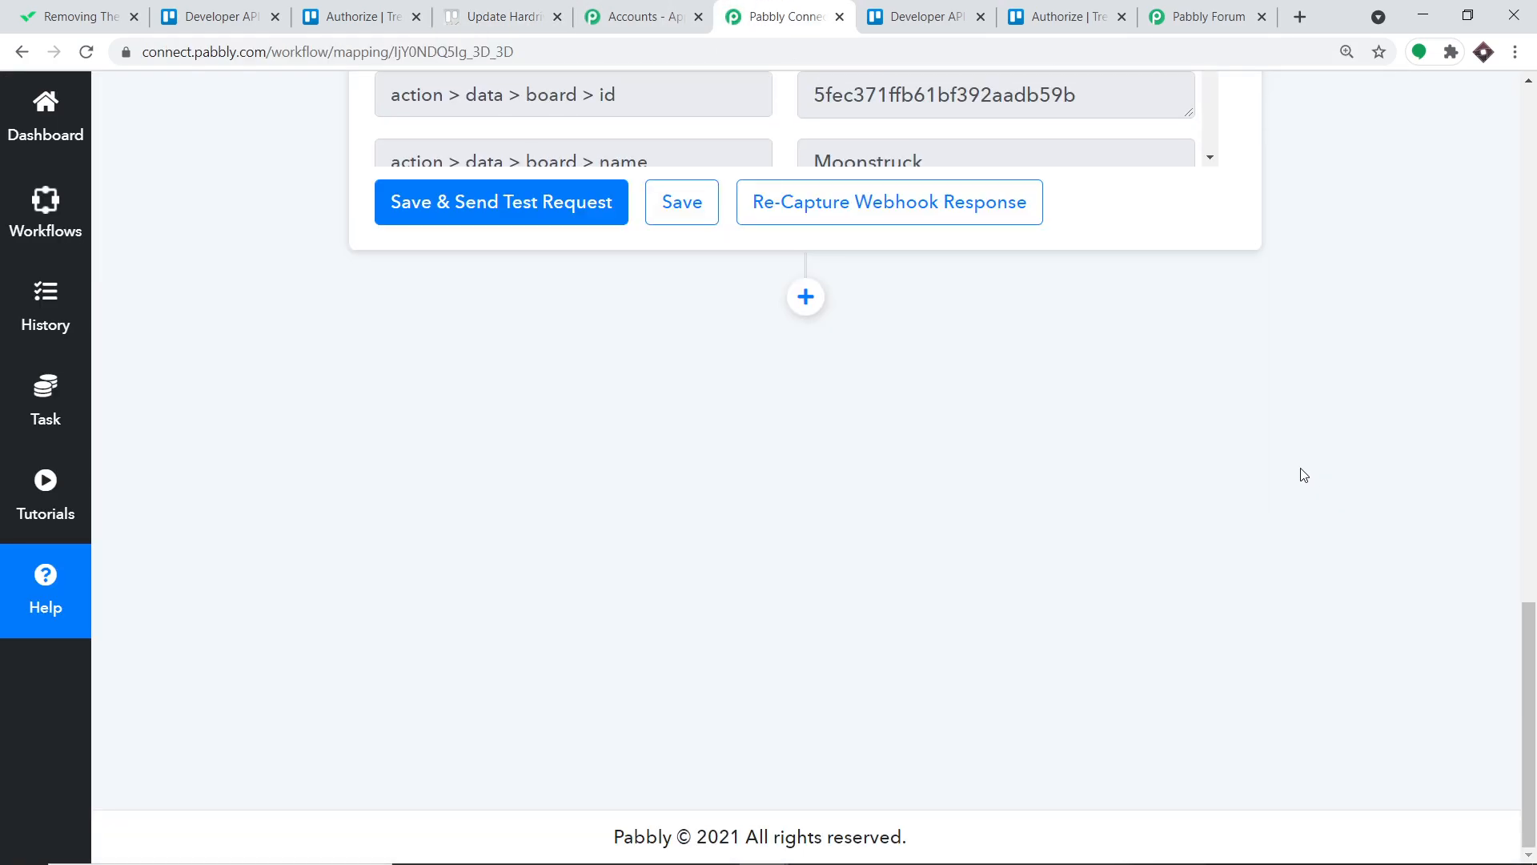
click(810, 296)
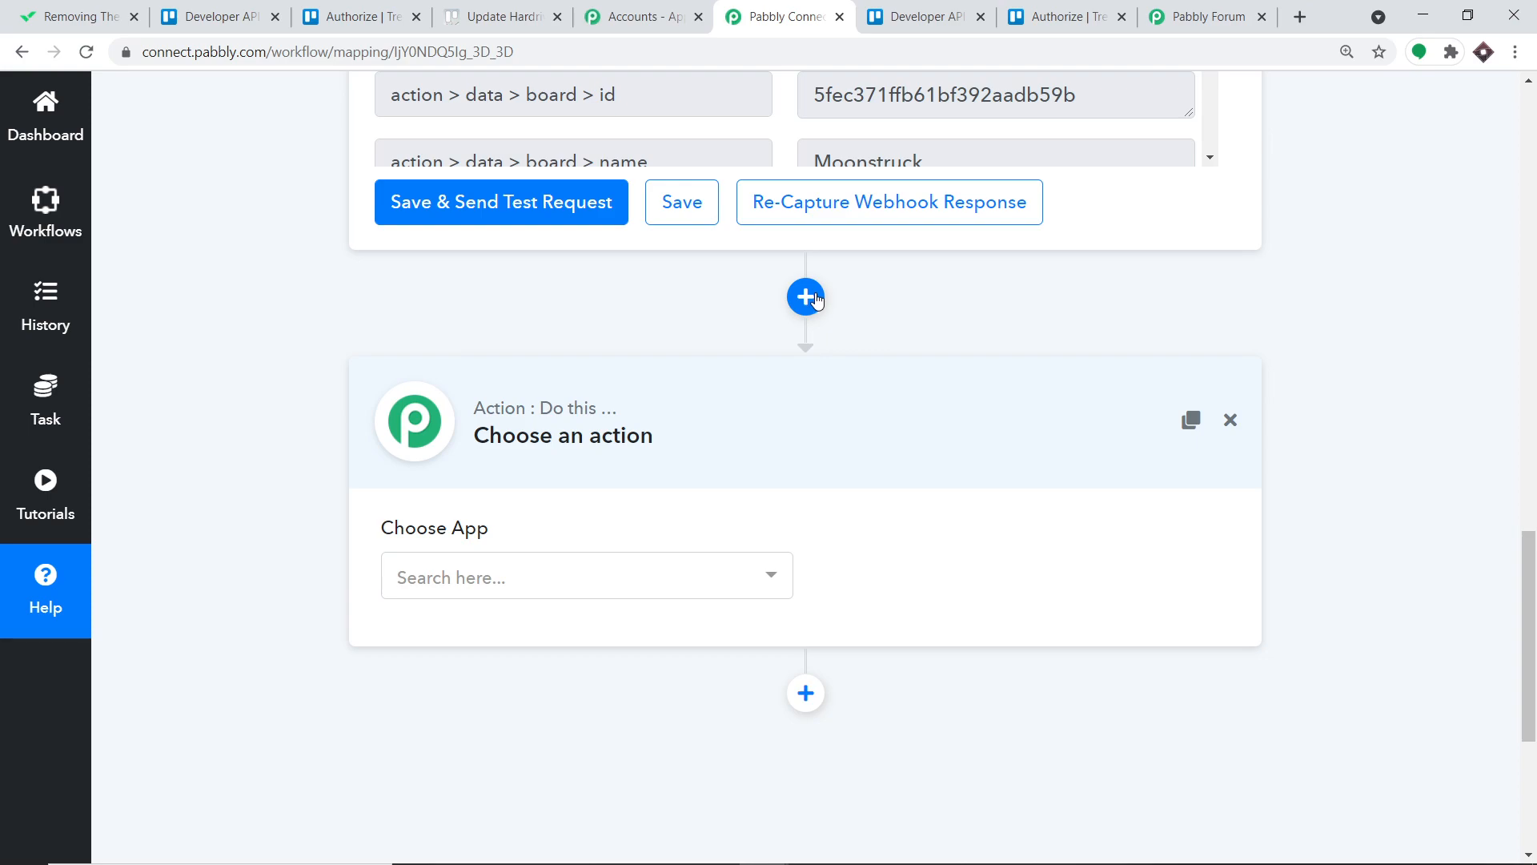
click(654, 579)
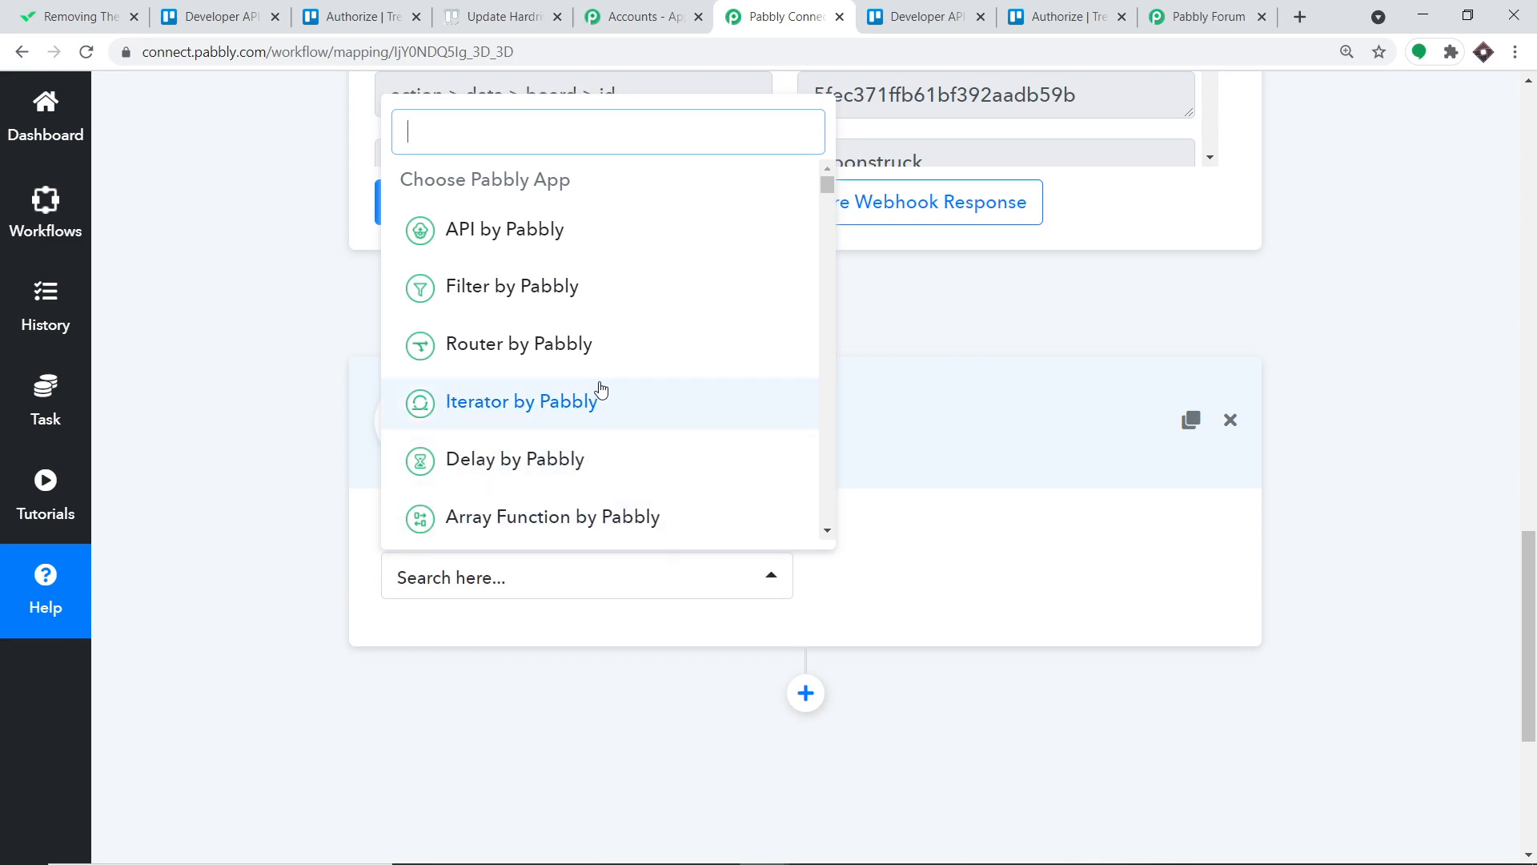
text(trell)
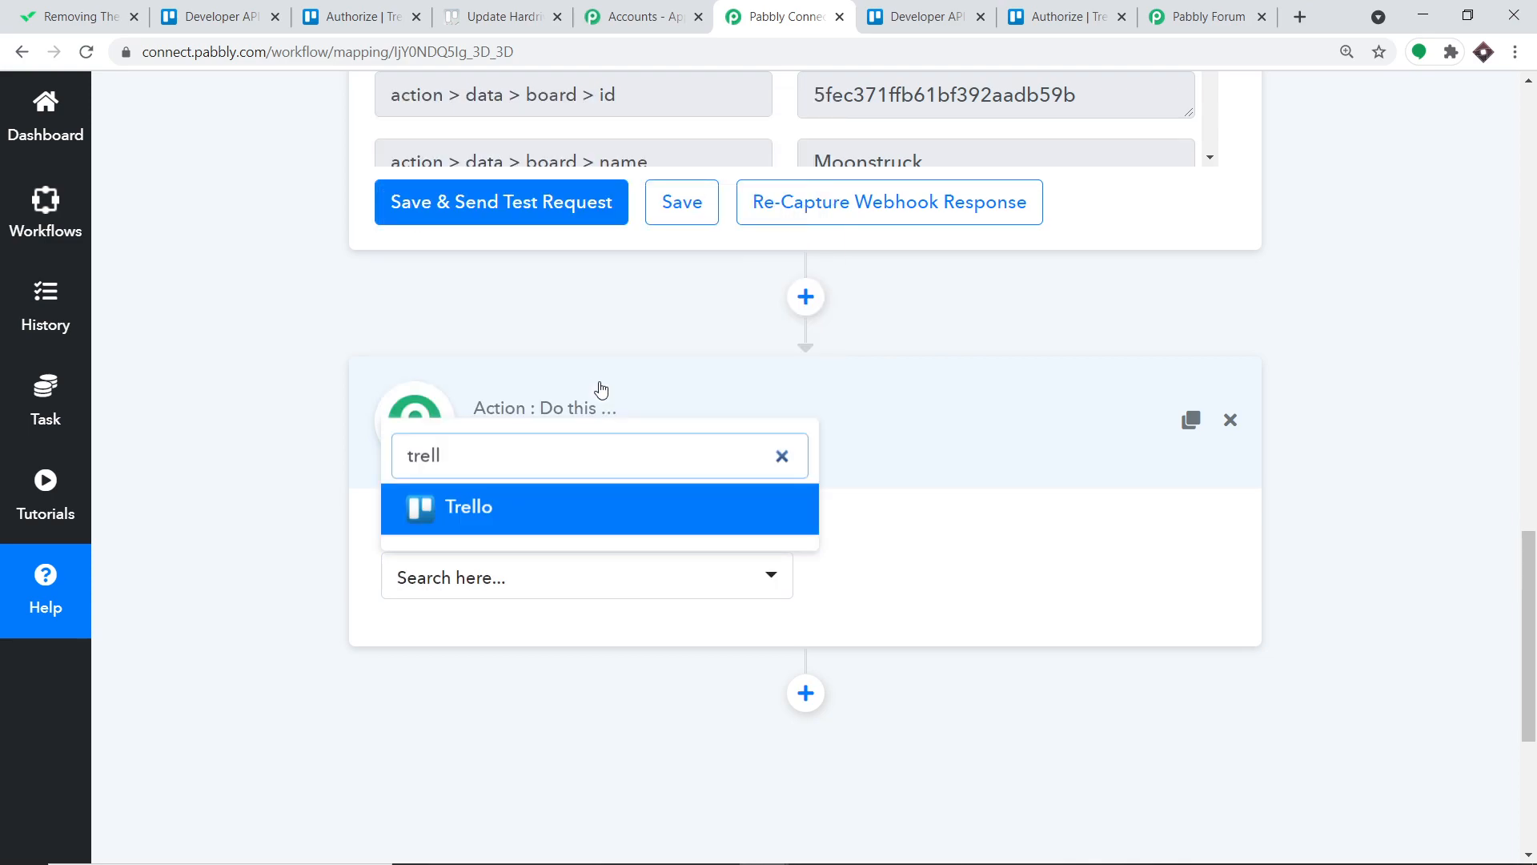
click(594, 511)
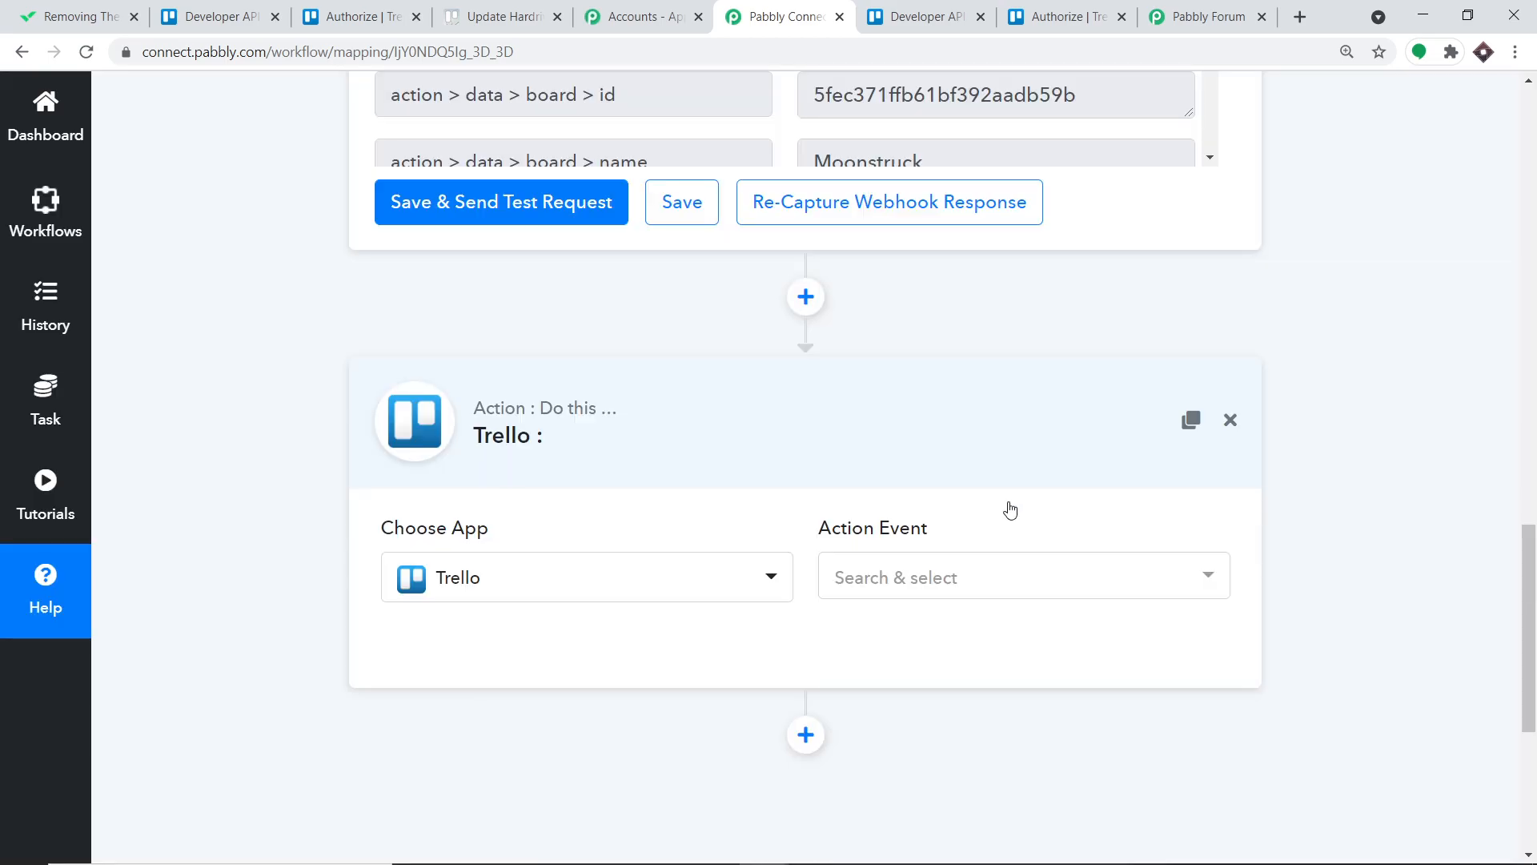
Set the Trello action event to Get Card Details.
click(981, 579)
scroll(978, 412, down, 5)
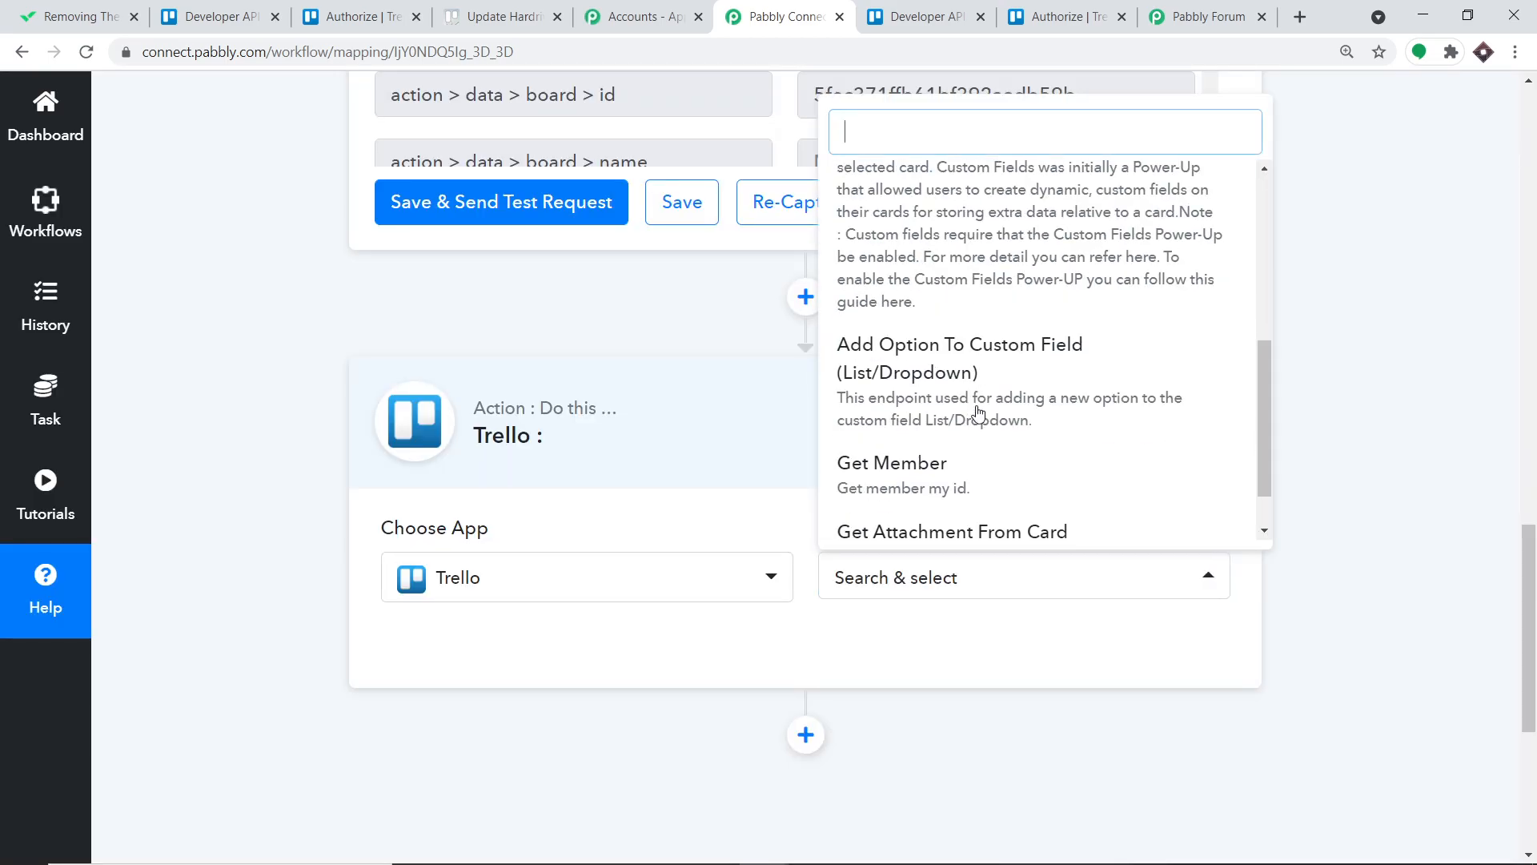
scroll(974, 411, up, 4)
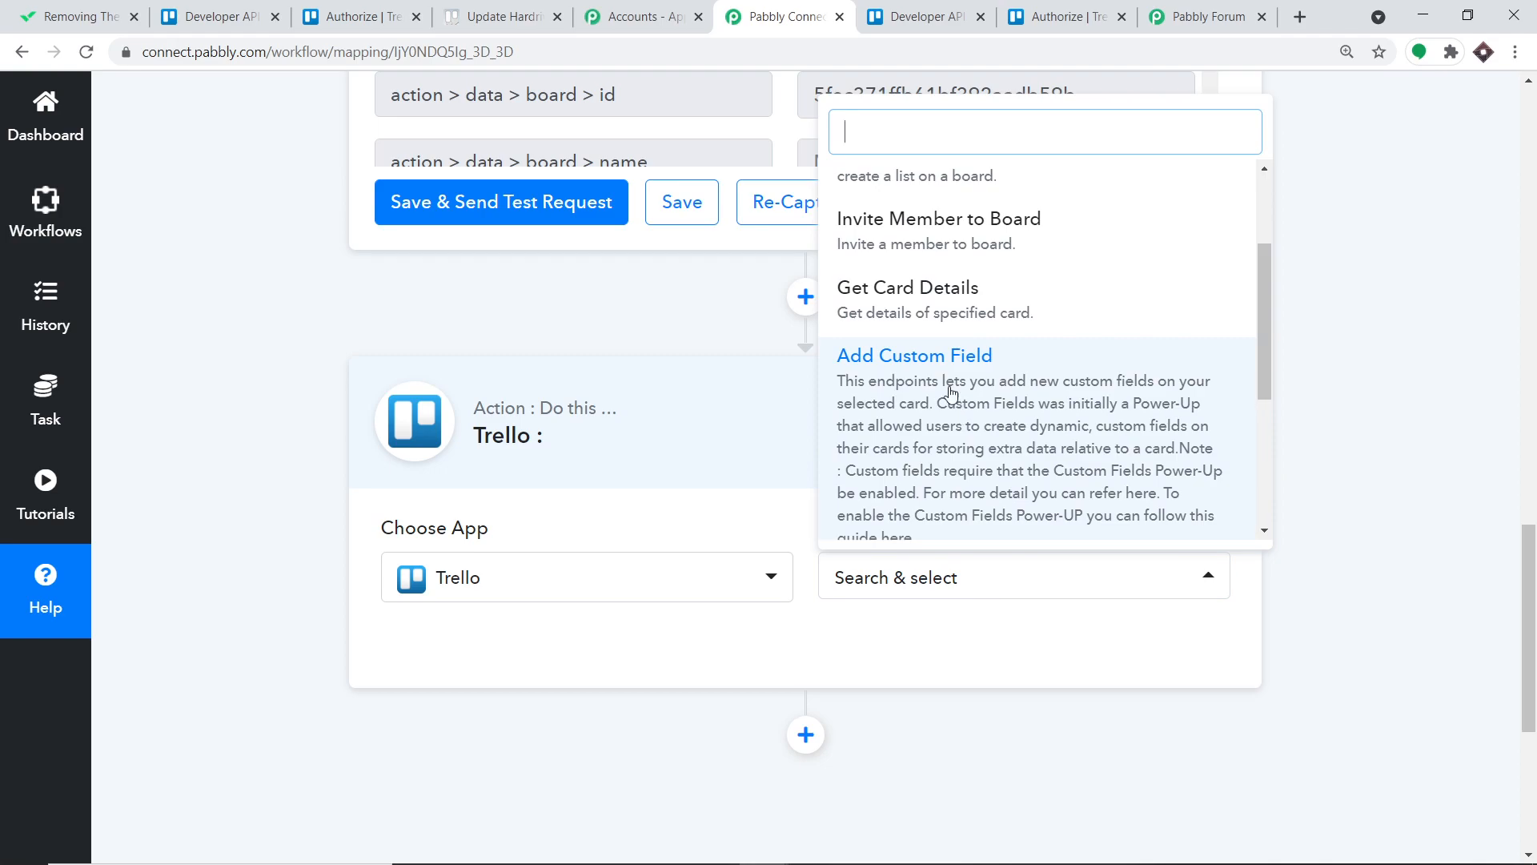
click(935, 312)
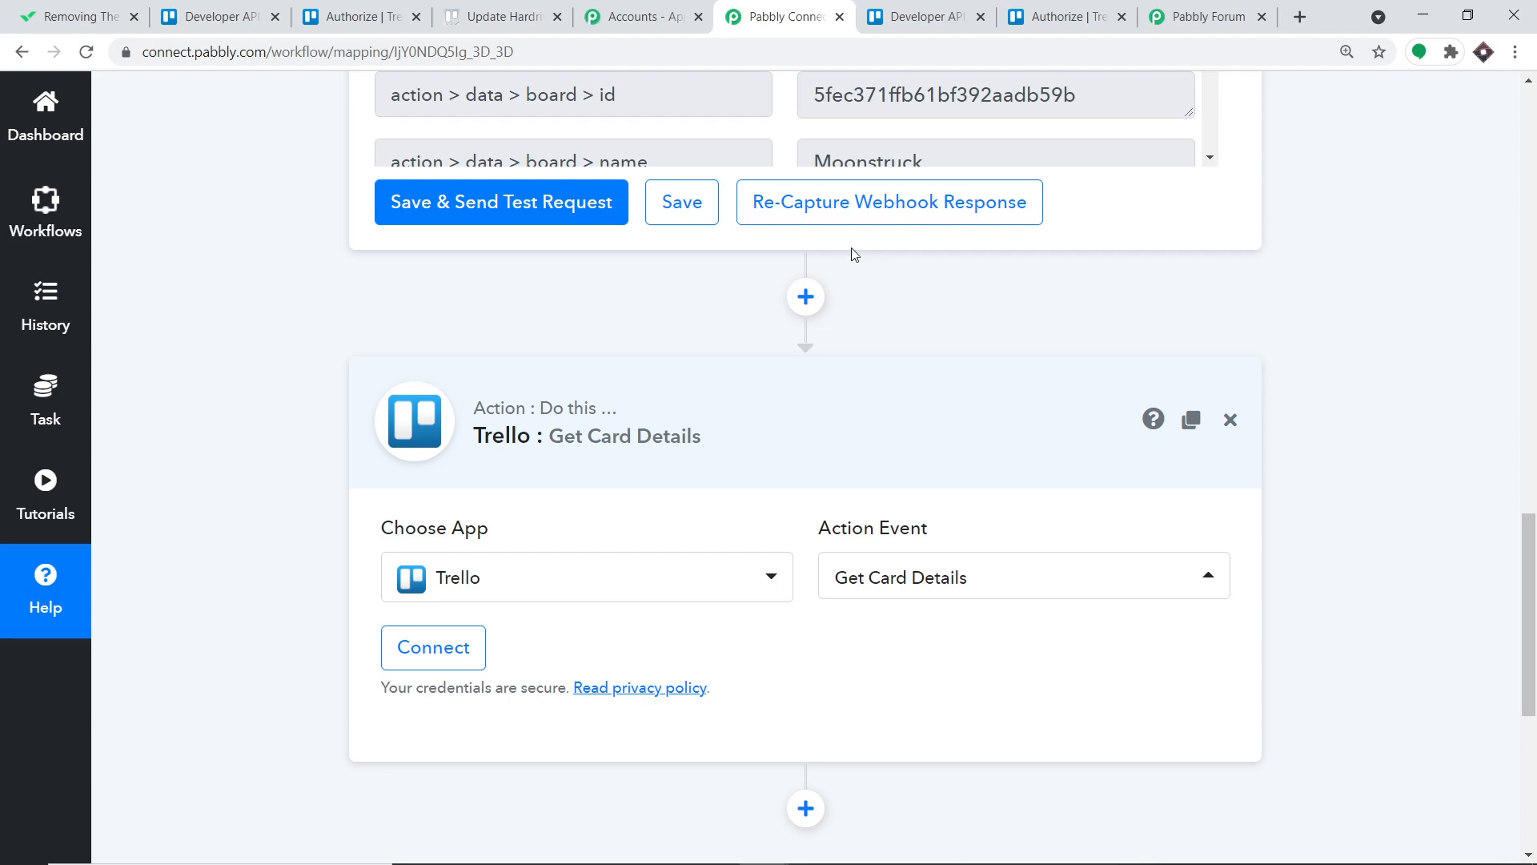
Connect the Get Card Details action with the existing Trello #52 credentials and save the connection.
click(447, 647)
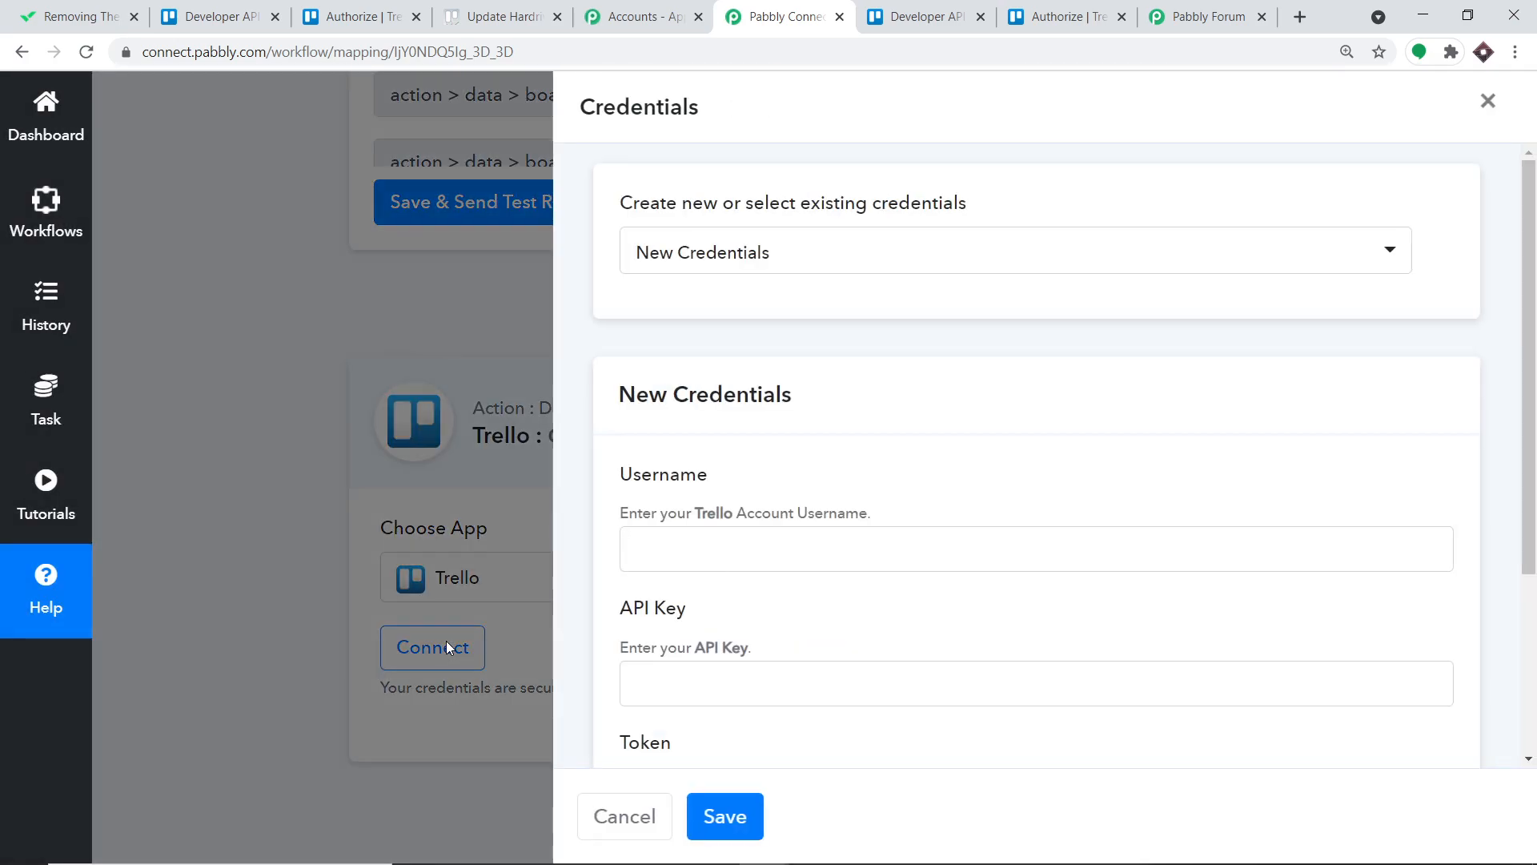
scroll(612, 538, down, 2)
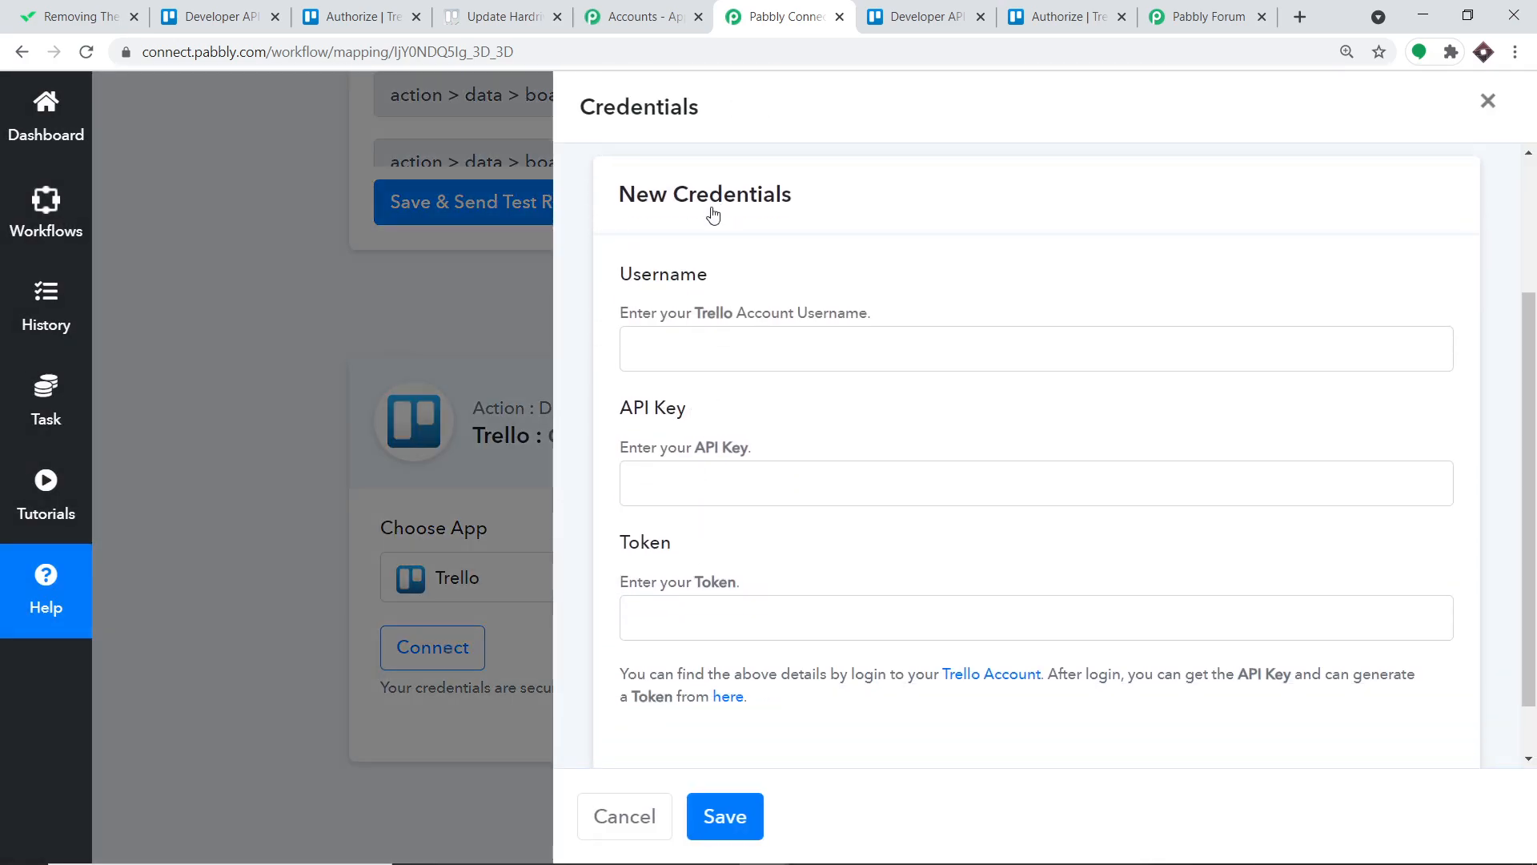
scroll(706, 429, up, 2)
click(700, 264)
scroll(899, 512, down, 5)
scroll(899, 512, down, 20)
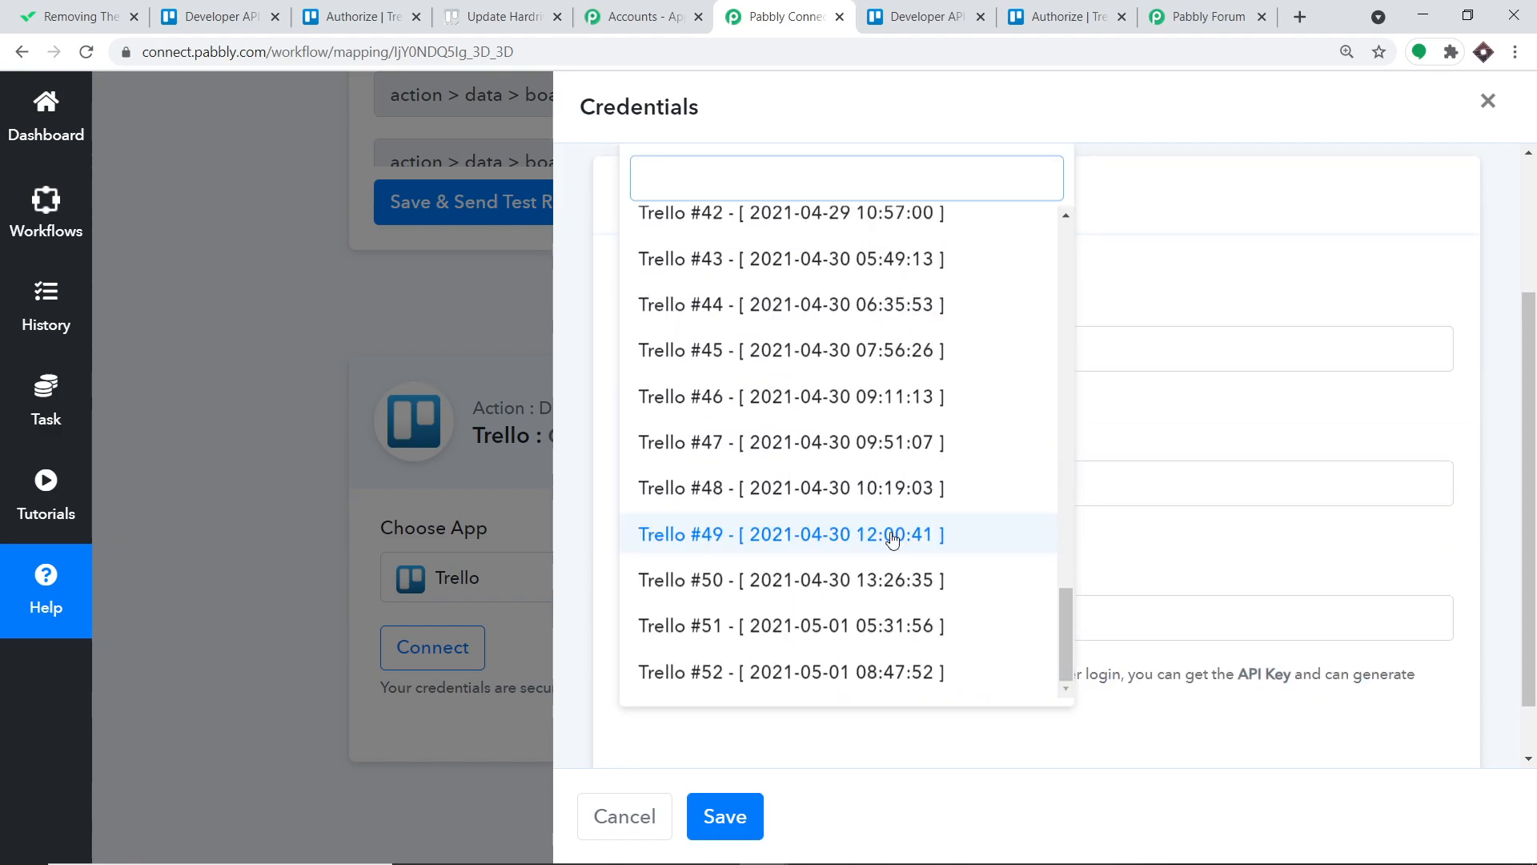
click(837, 685)
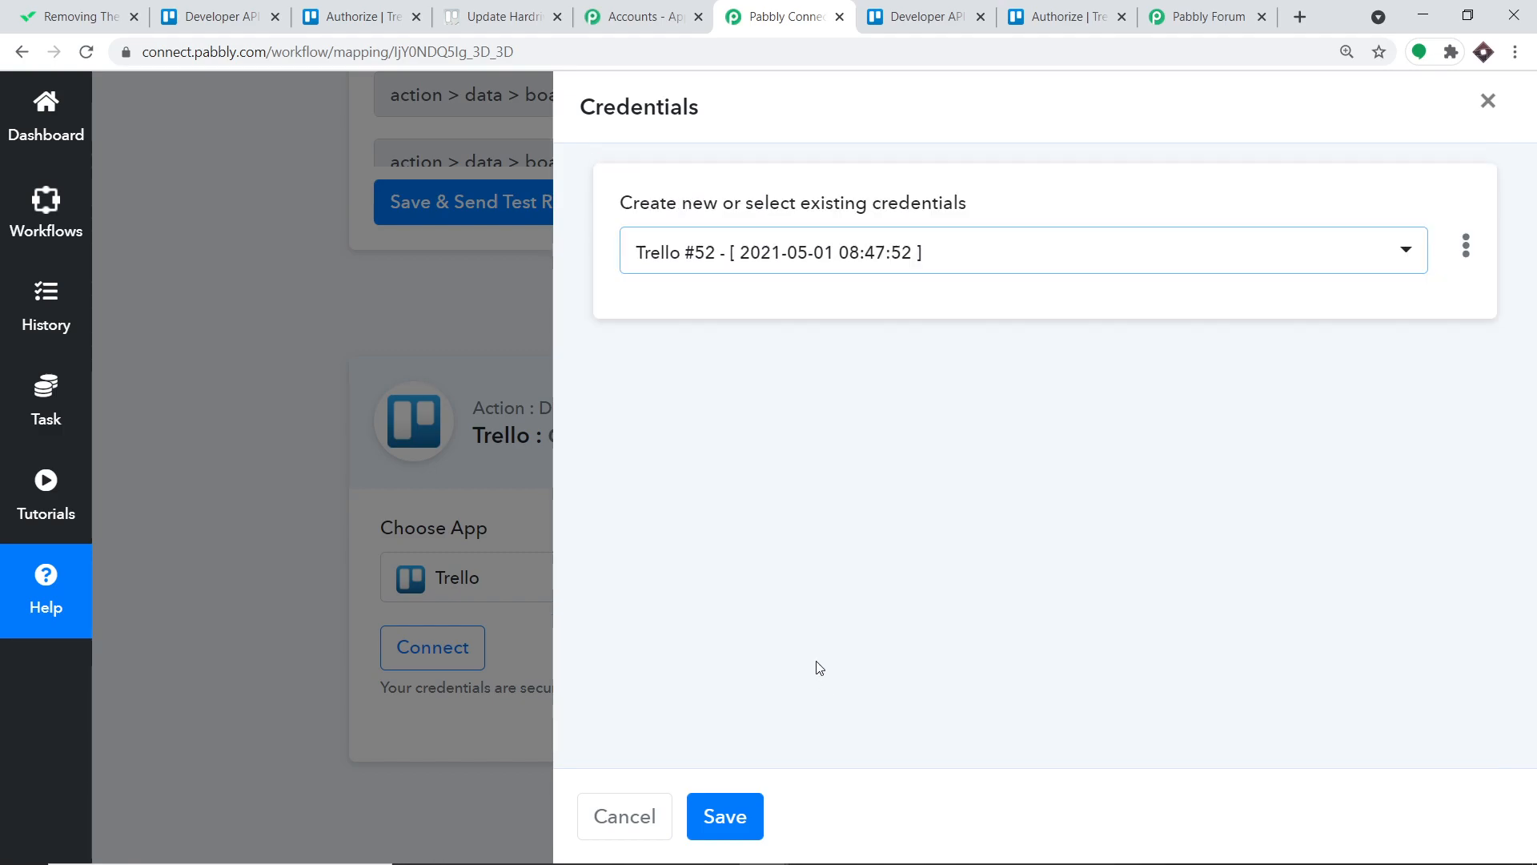
click(735, 814)
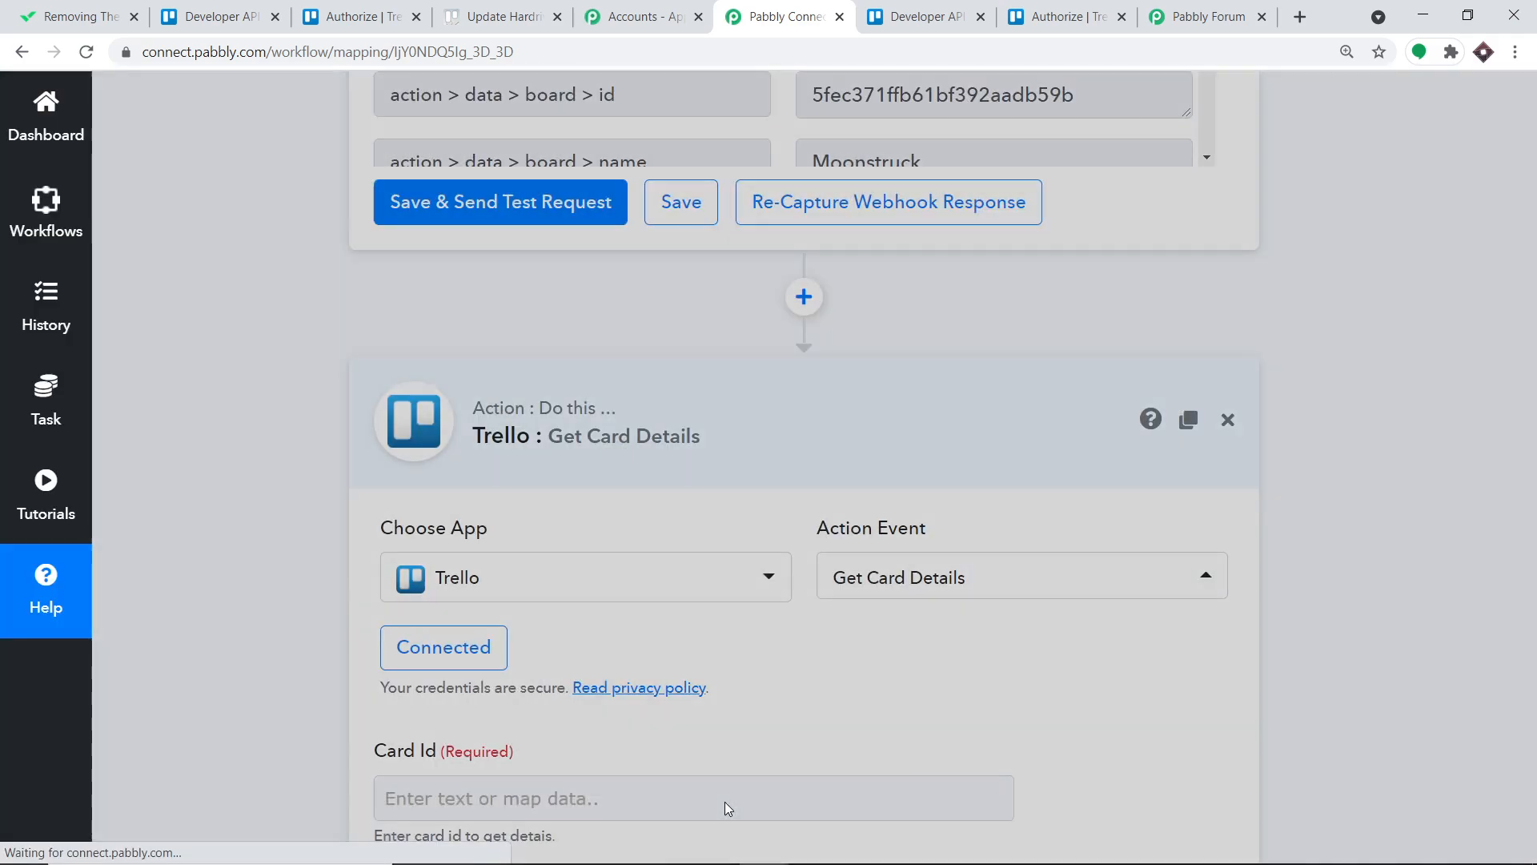
Open data mapping for the Card Id field and examine the trigger's API response for the new card's ID.
scroll(720, 473, down, 1)
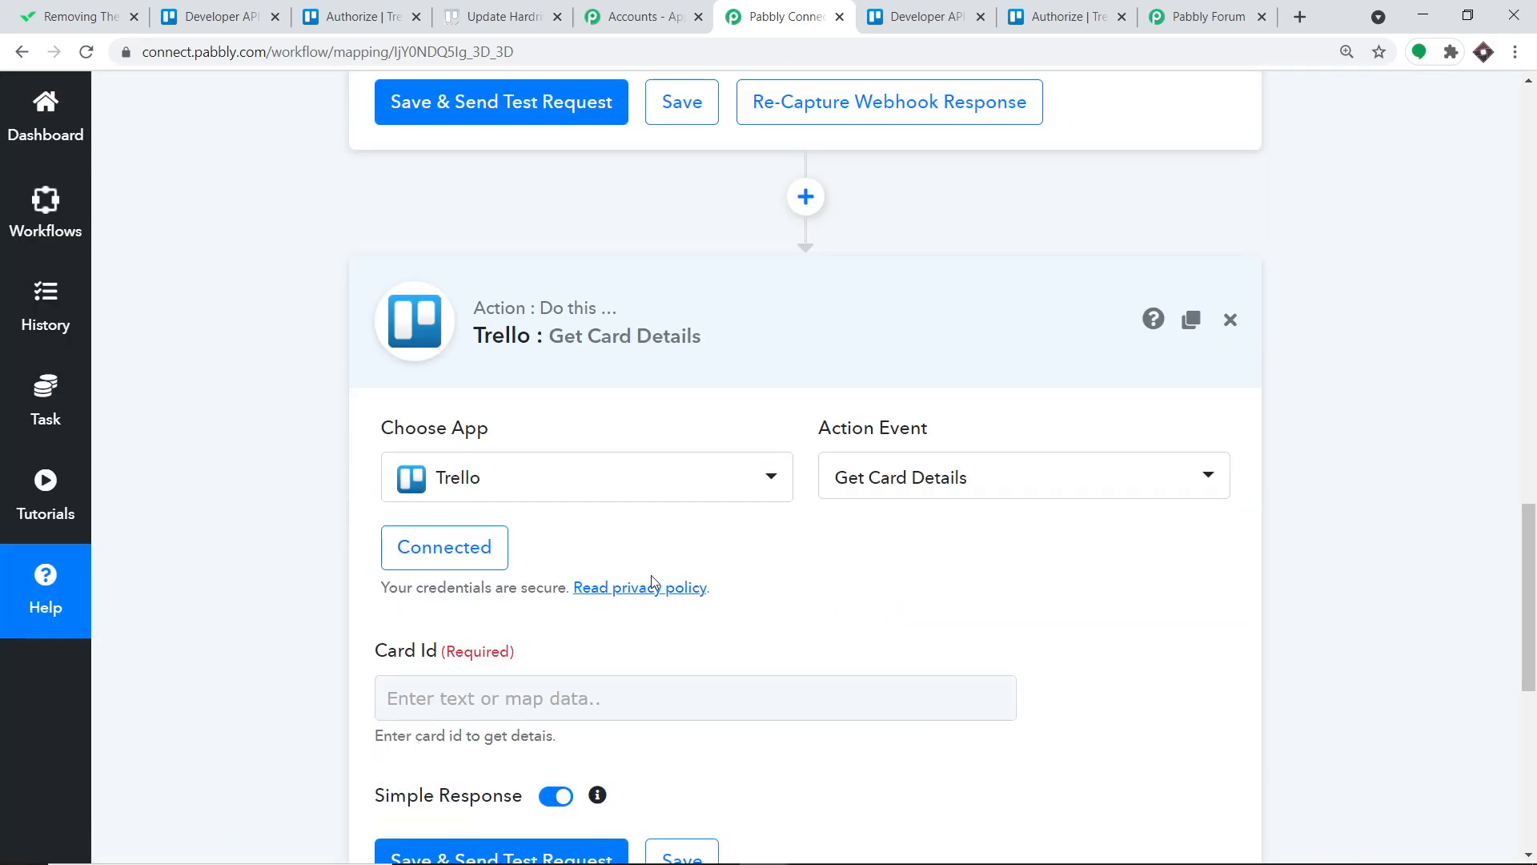
click(410, 687)
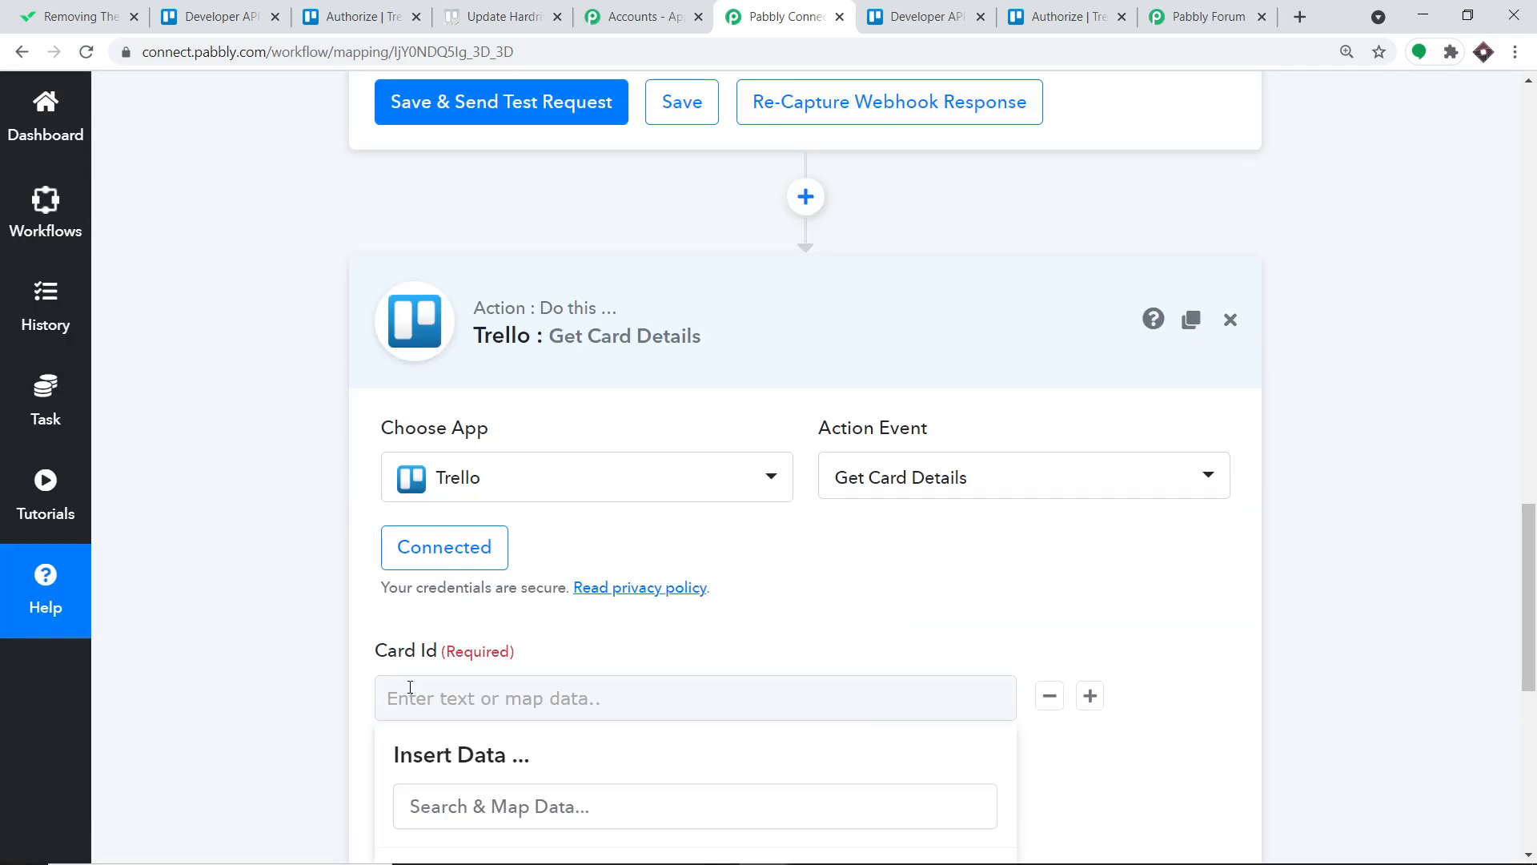
scroll(1039, 647, up, 3)
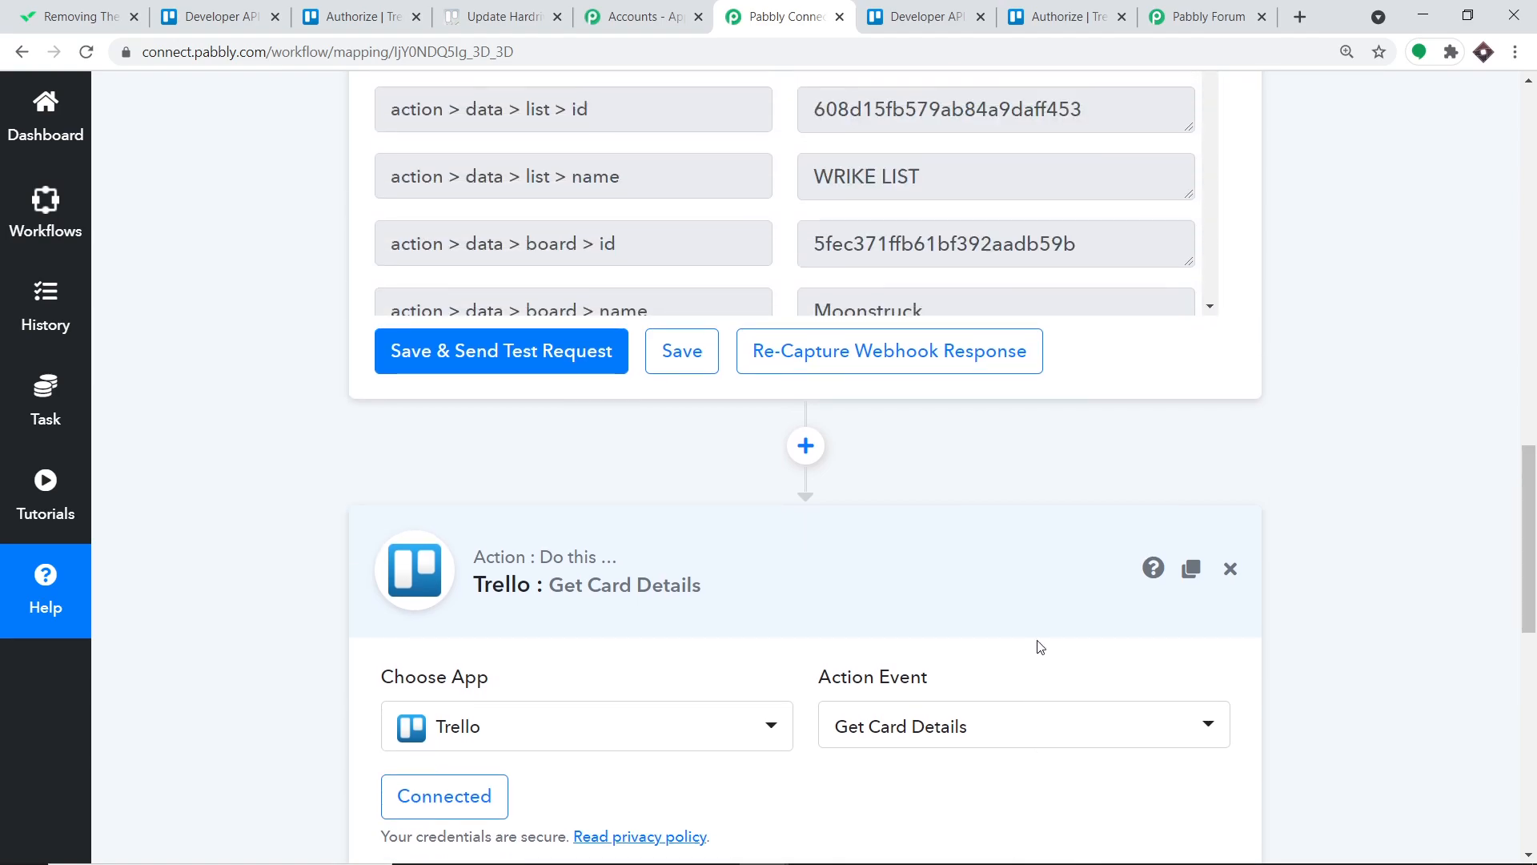
scroll(1041, 636, up, 4)
scroll(1047, 561, down, 8)
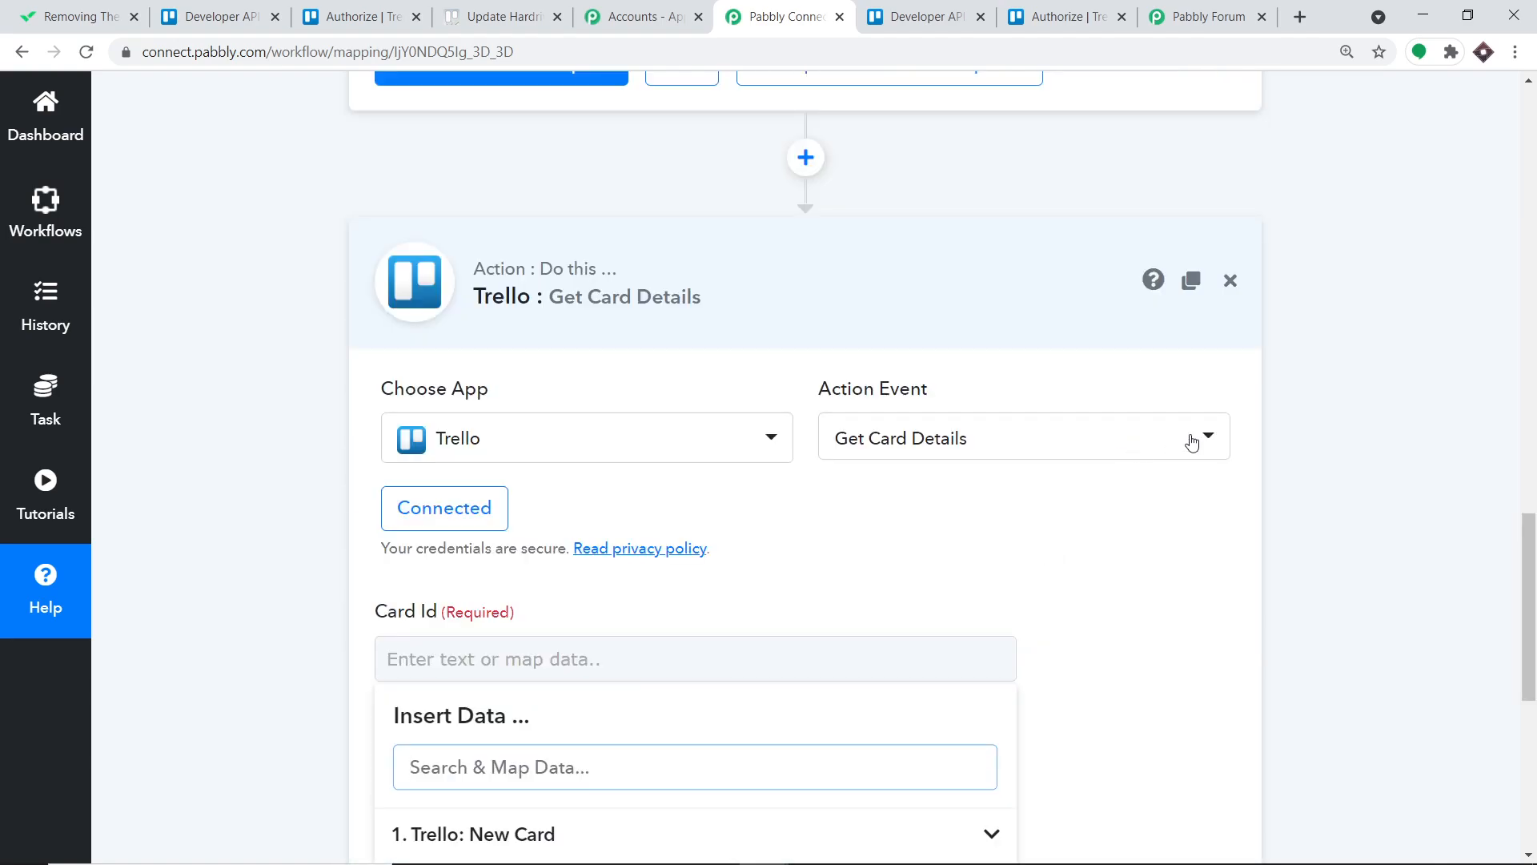
scroll(1192, 443, up, 8)
scroll(1265, 401, down, 7)
scroll(1530, 423, up, 6)
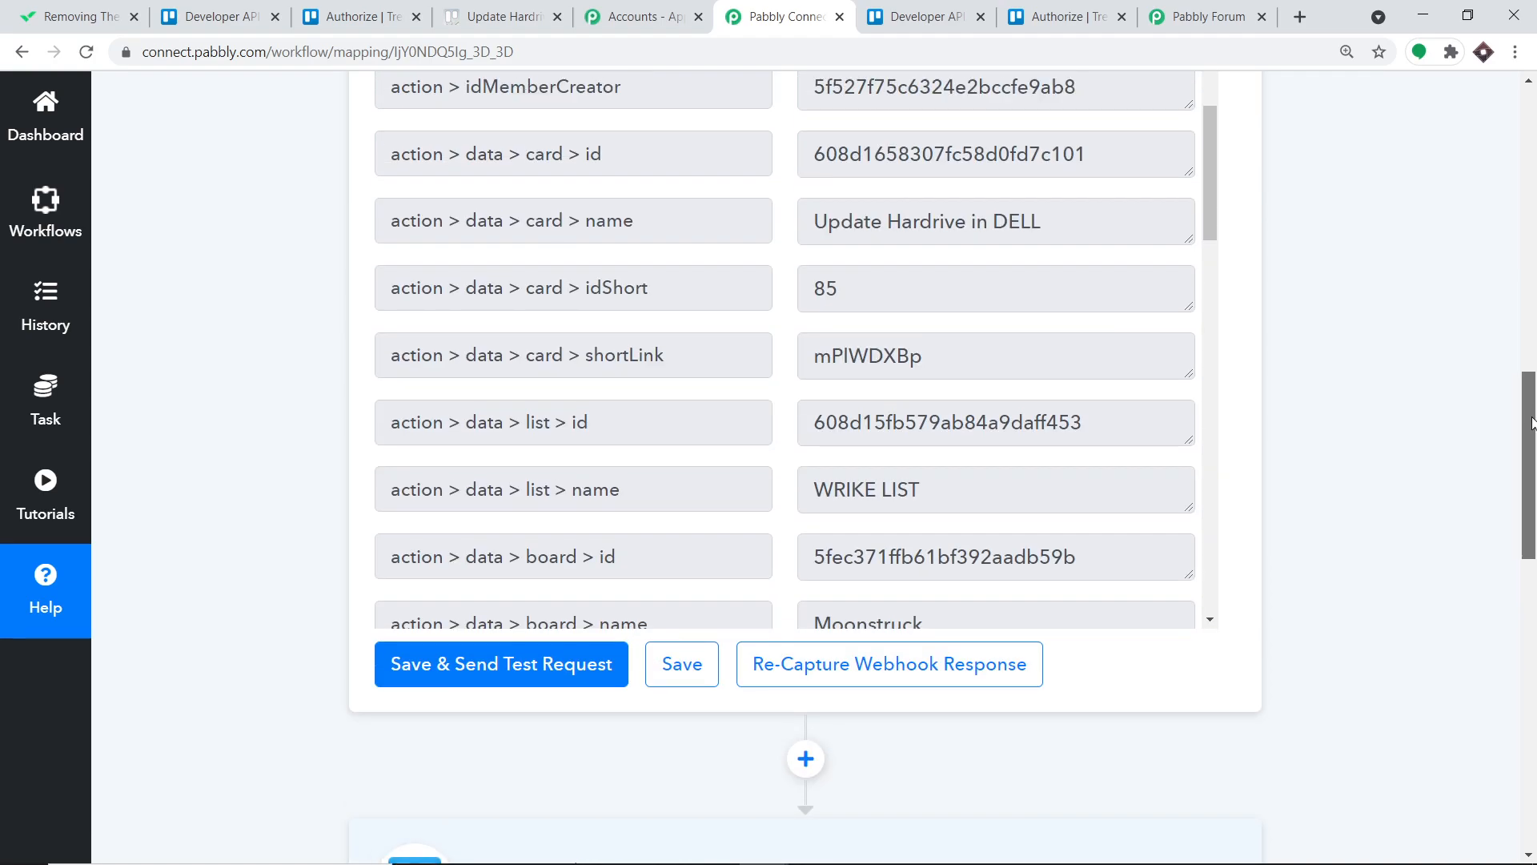
drag(1531, 422, 1521, 370)
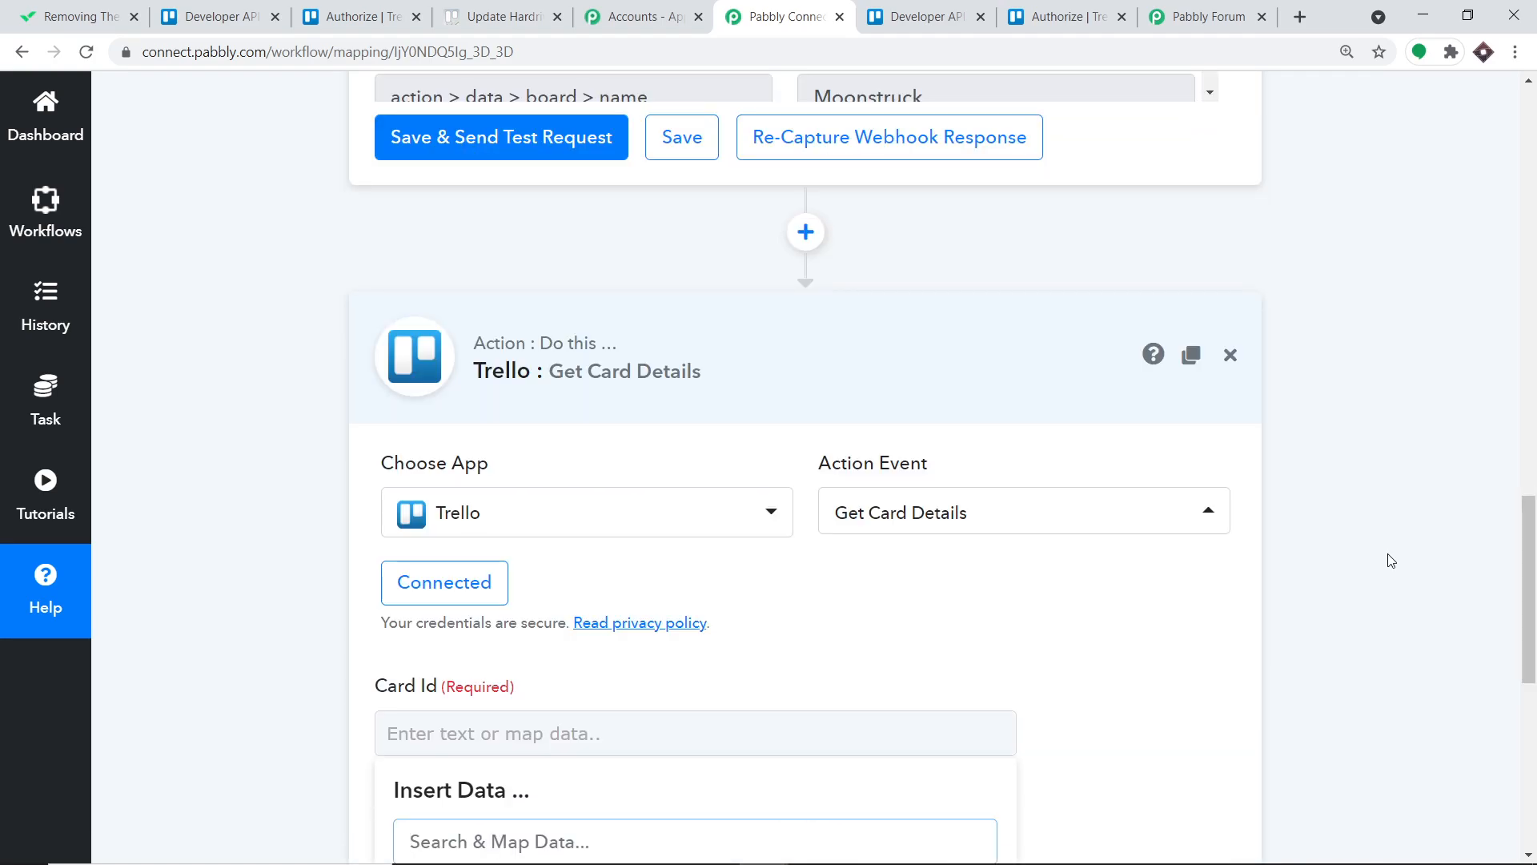
scroll(1391, 560, up, 7)
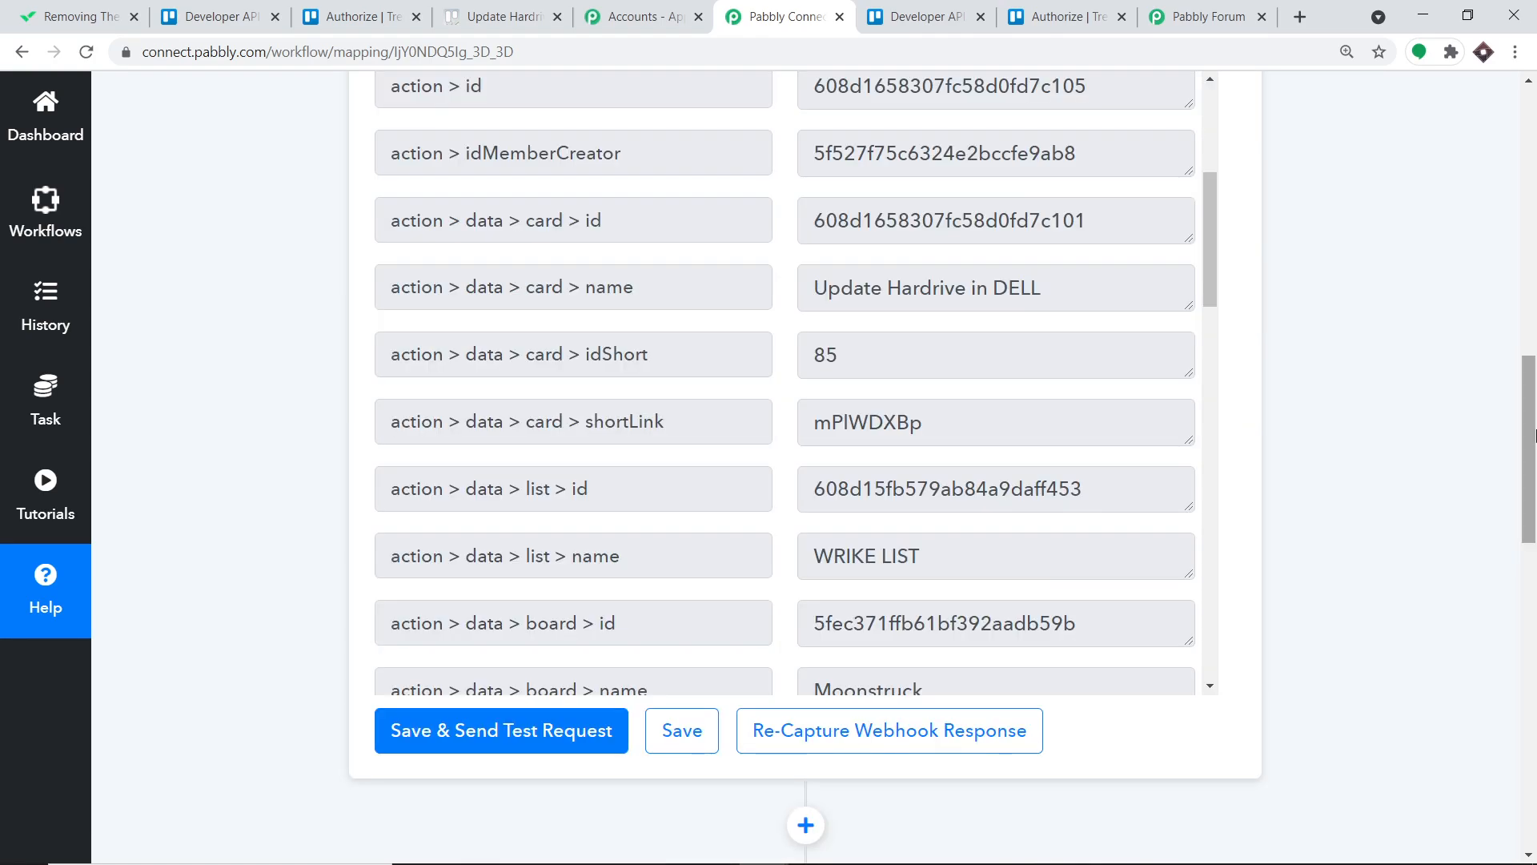
scroll(1535, 435, up, 3)
scroll(1007, 502, up, 2)
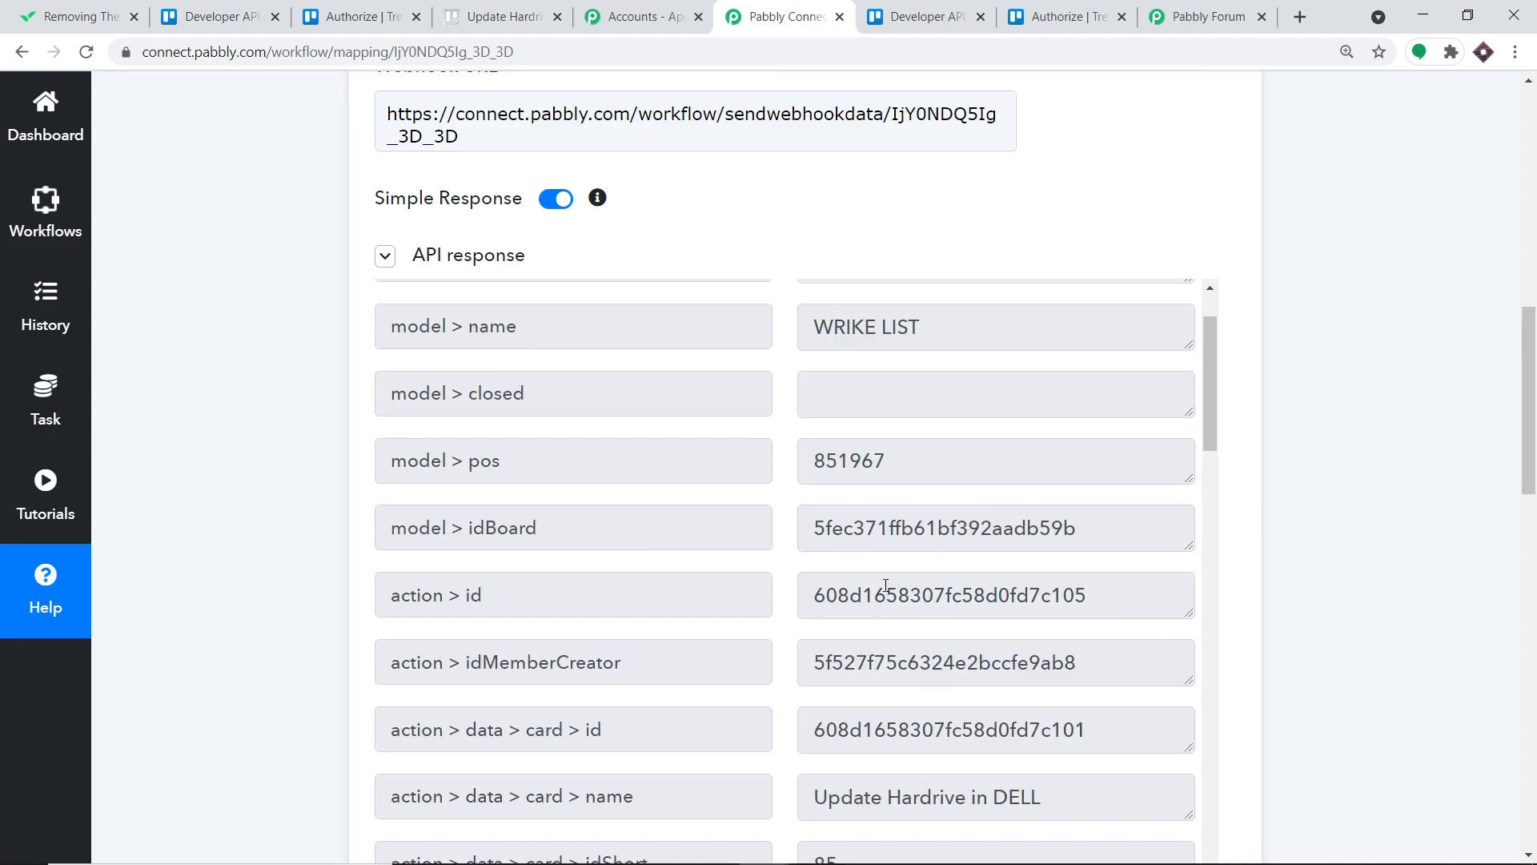
scroll(506, 638, down, 1)
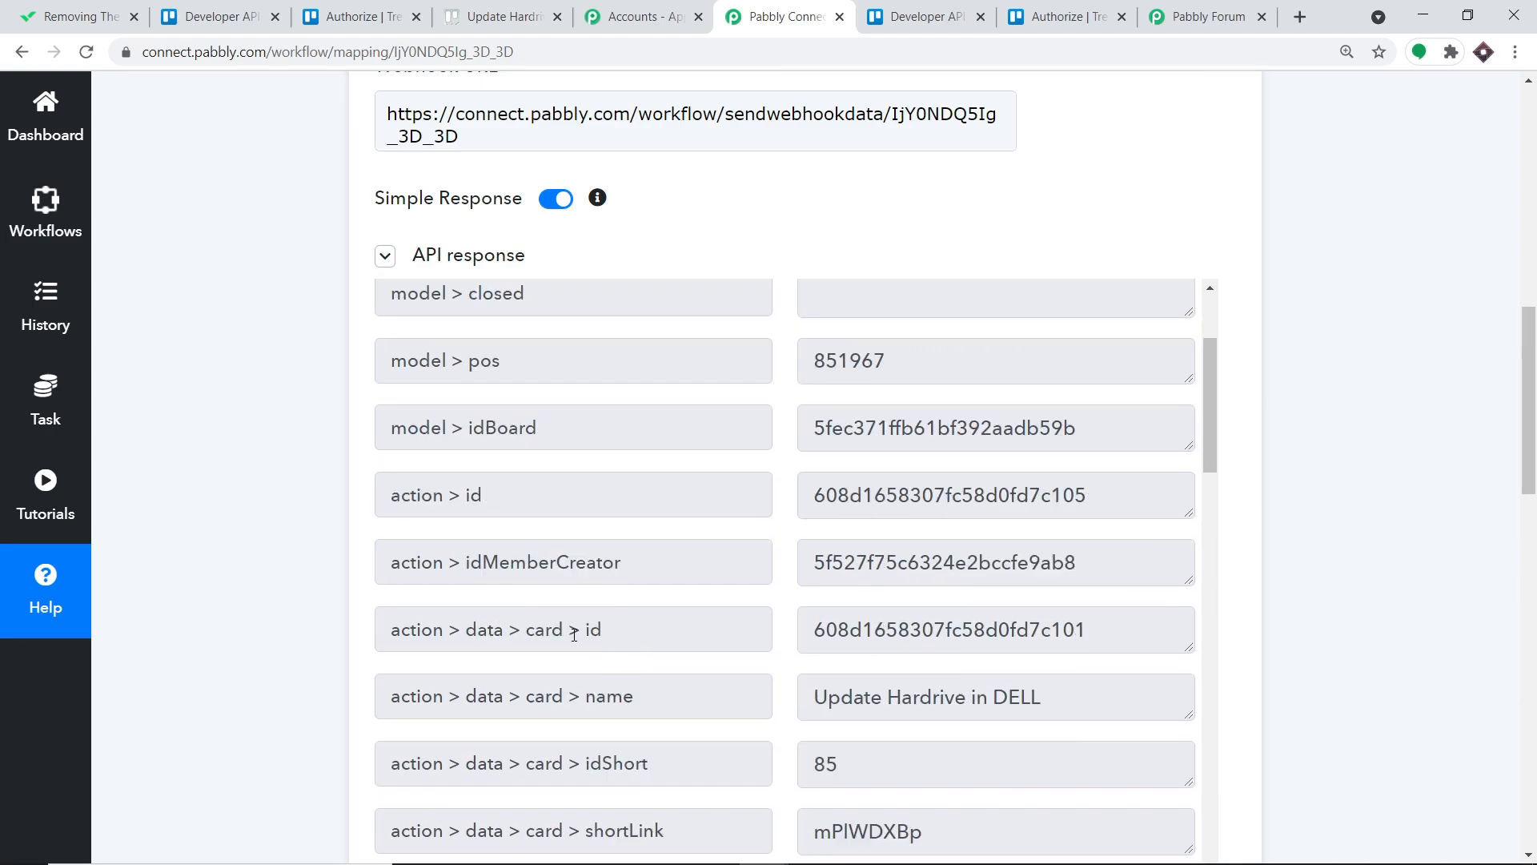
drag(1096, 630, 796, 638)
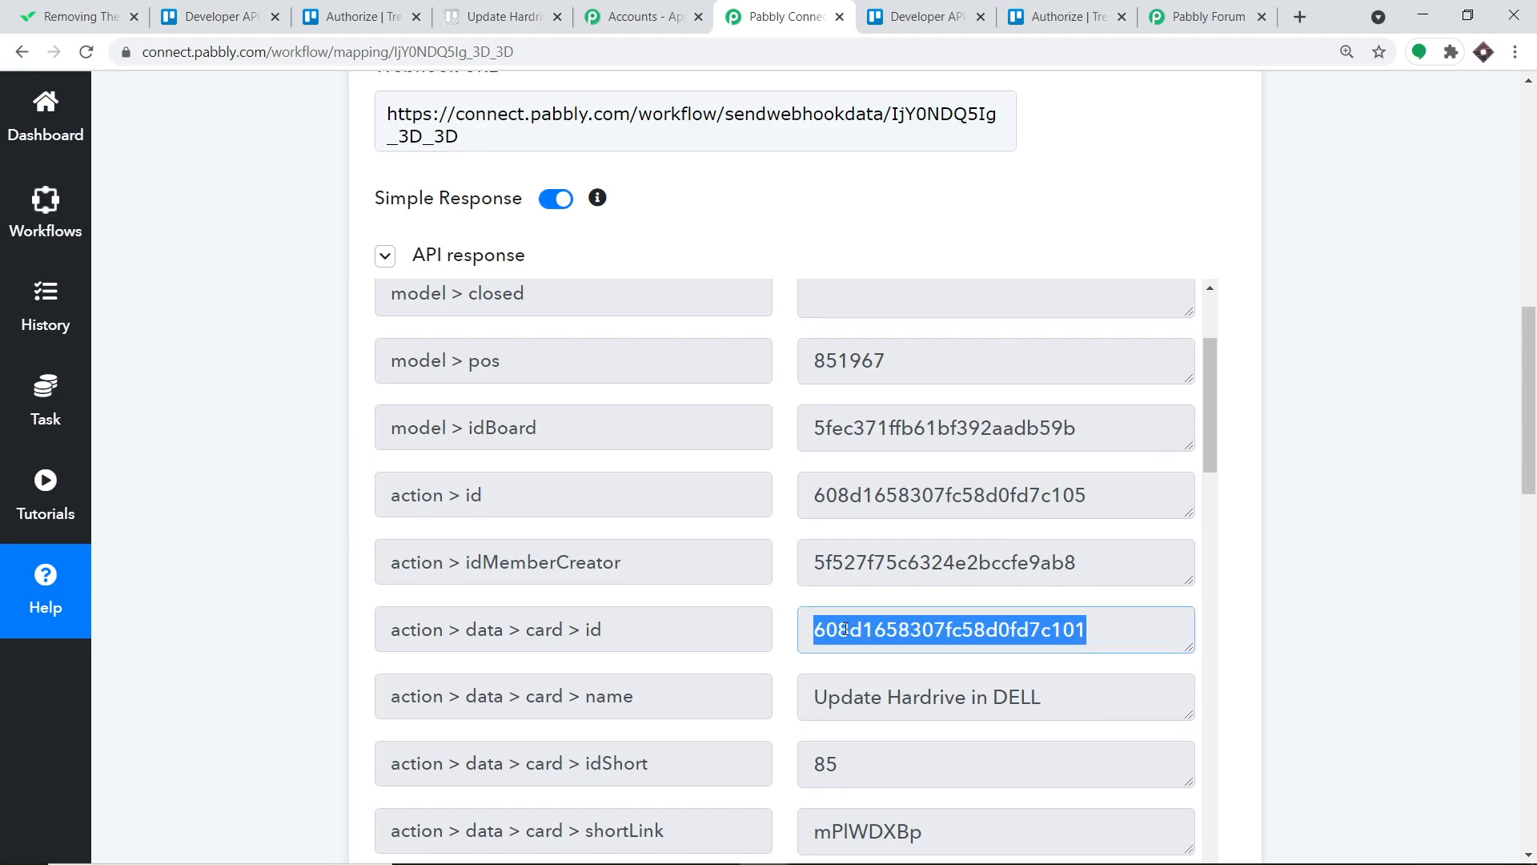
Map the Card Id field to the Trello New Card trigger's action > data > card > id value.
scroll(711, 611, down, 10)
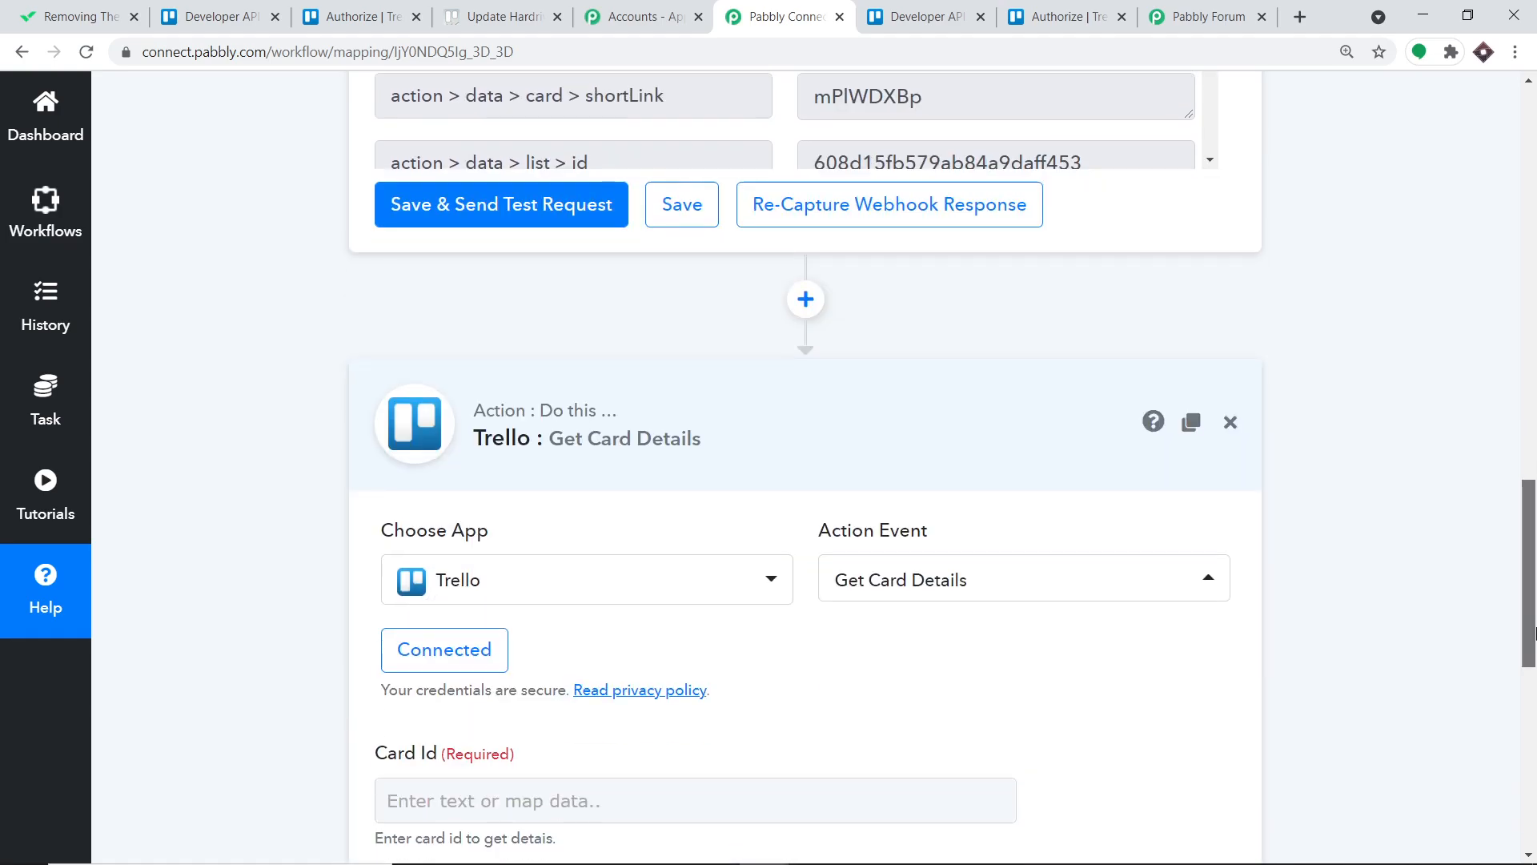
click(709, 610)
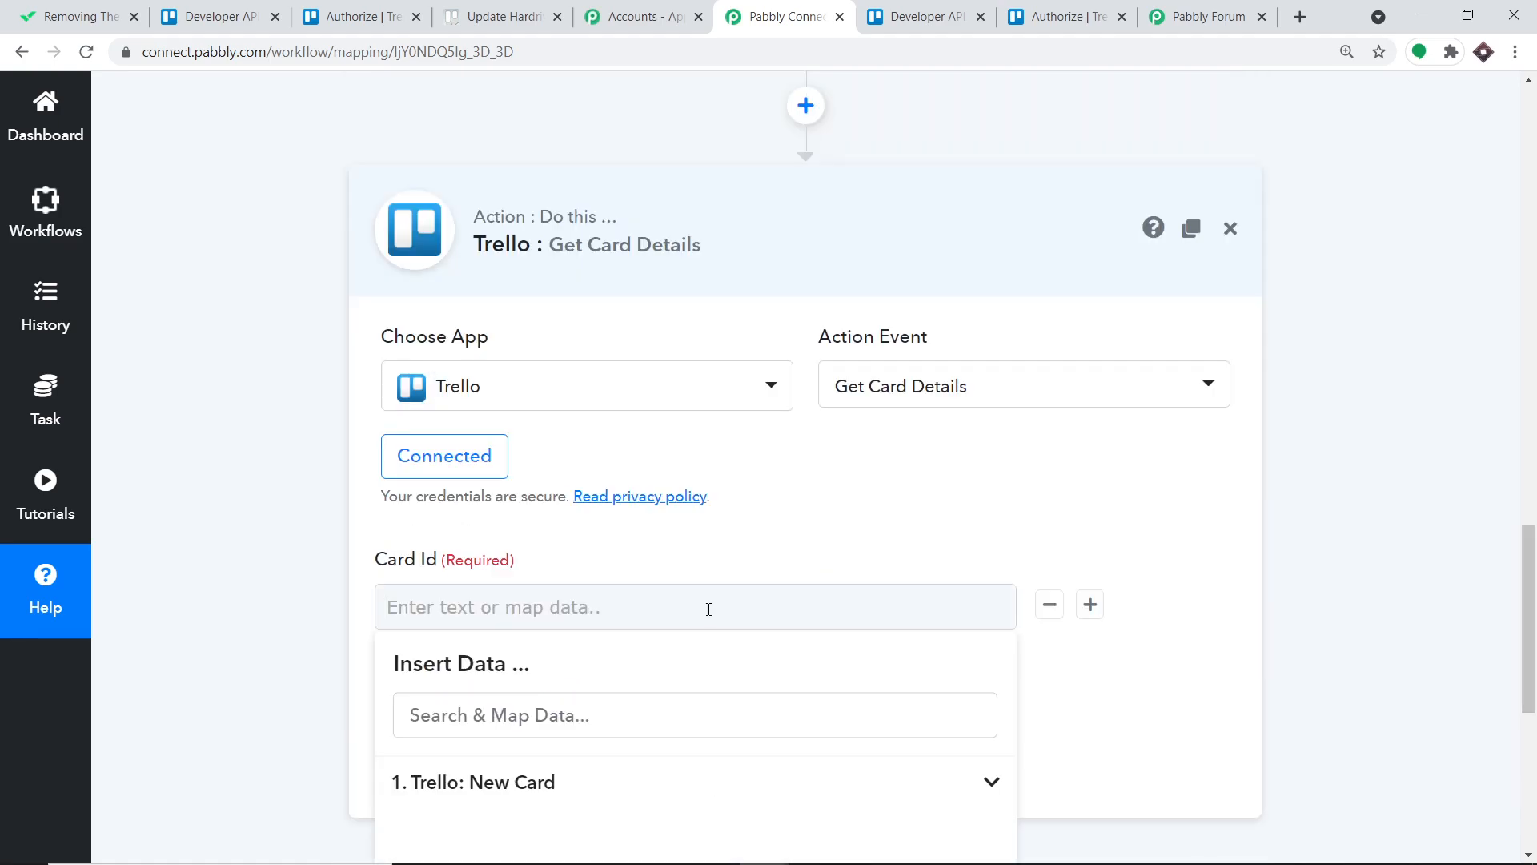
click(516, 789)
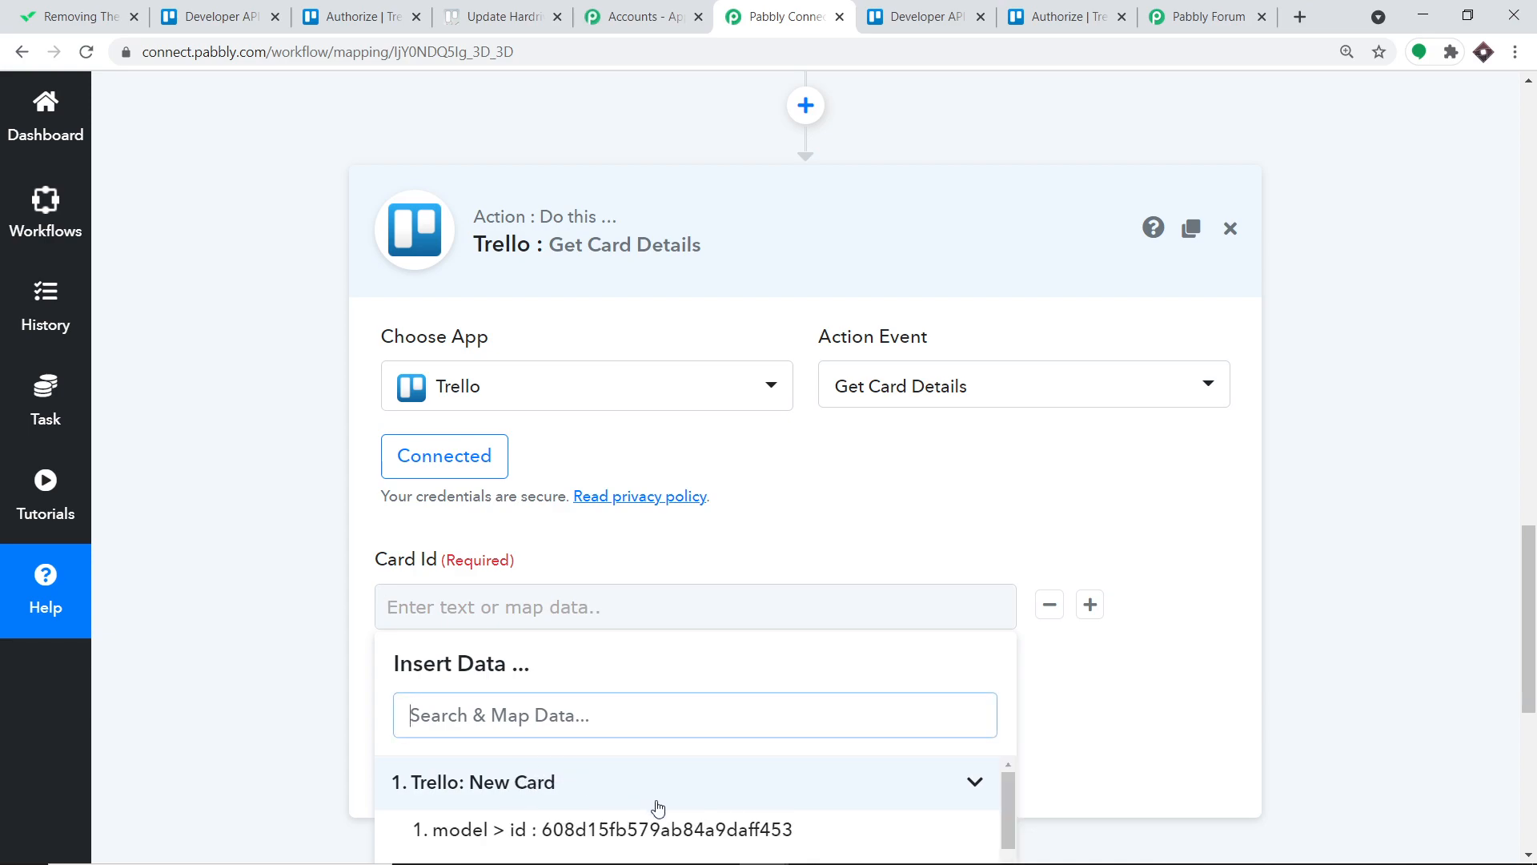
scroll(655, 807, down, 2)
scroll(658, 810, down, 6)
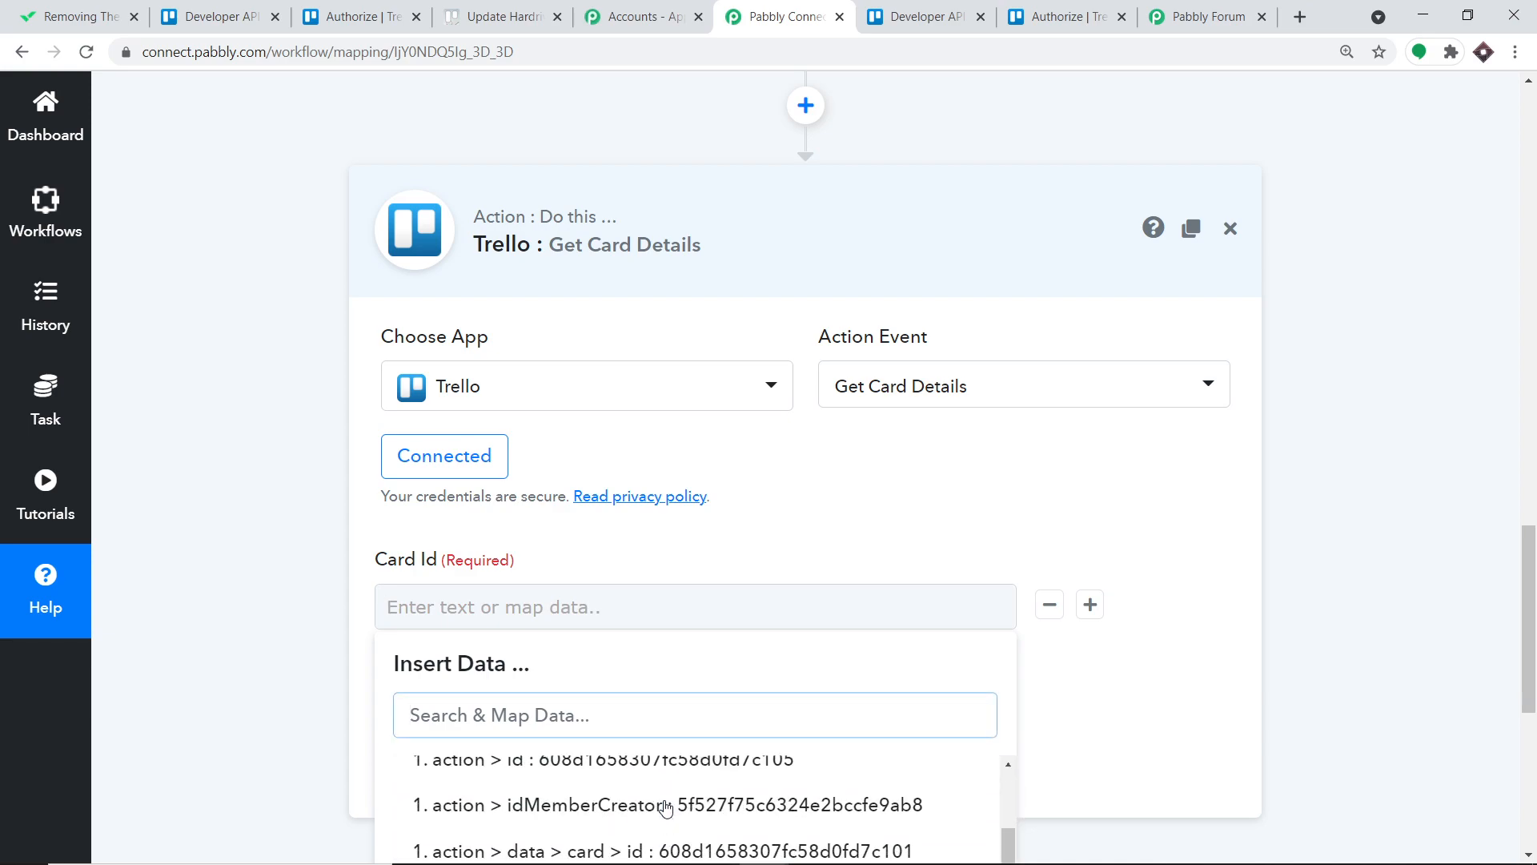
scroll(662, 797, down, 2)
scroll(662, 793, up, 1)
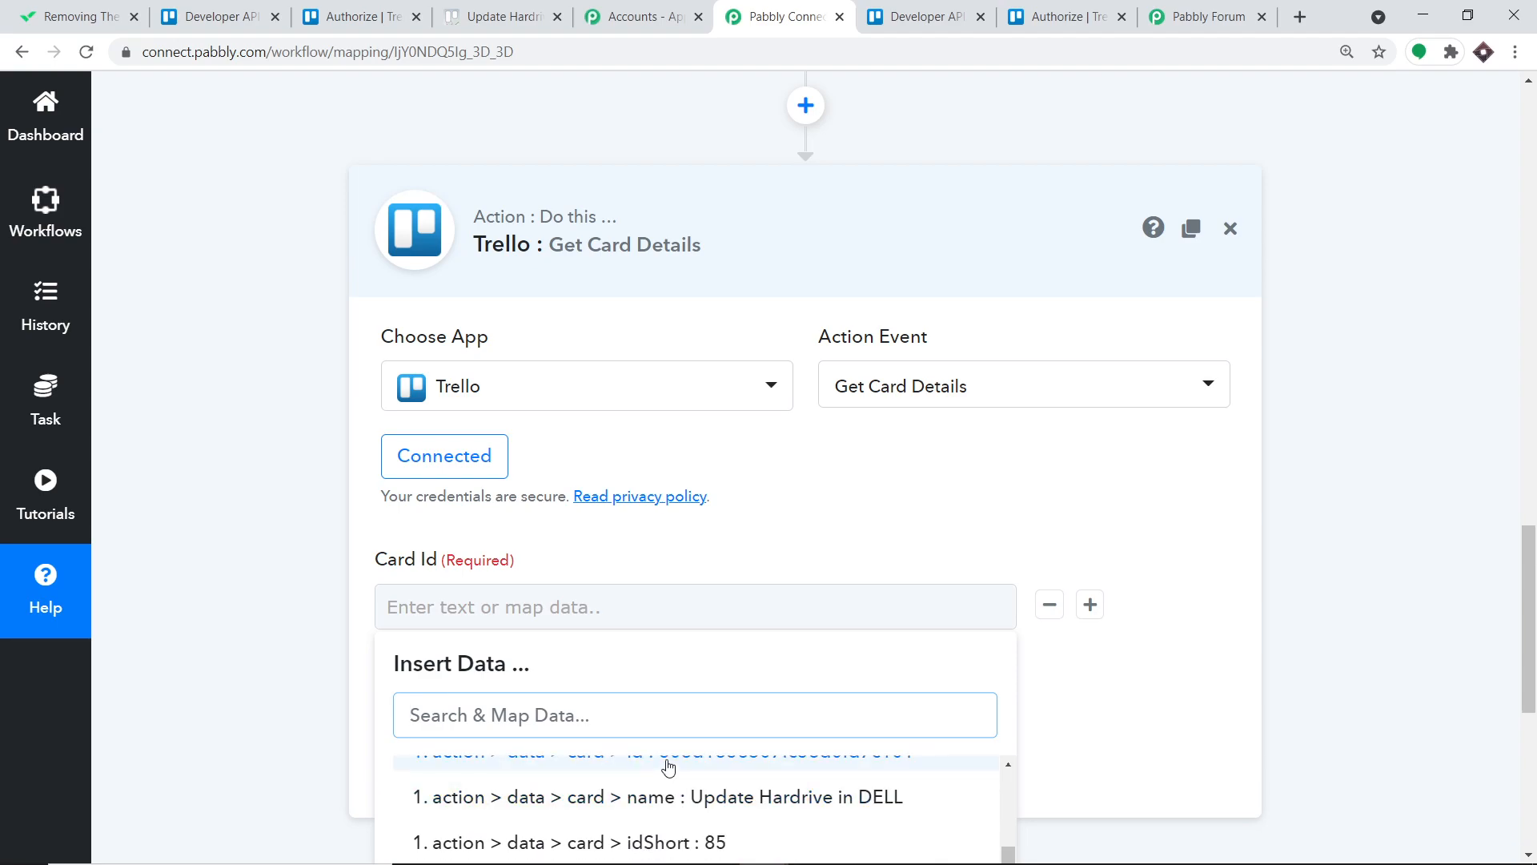
click(669, 765)
click(1385, 465)
scroll(1342, 462, down, 4)
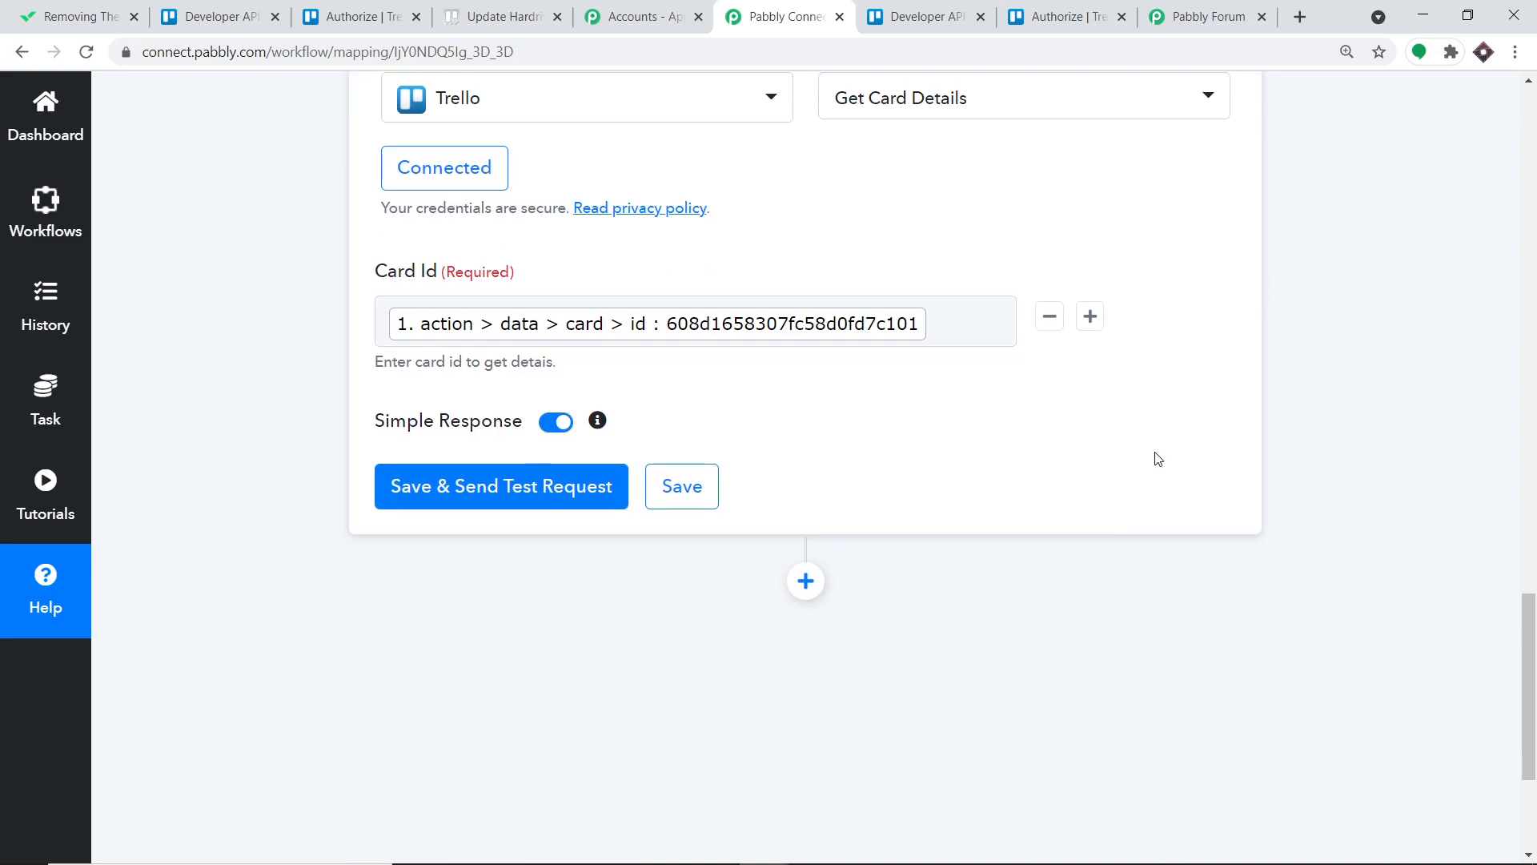
Save Get Card Details with a test request and examine the card's description, name and due date in the API response.
click(528, 489)
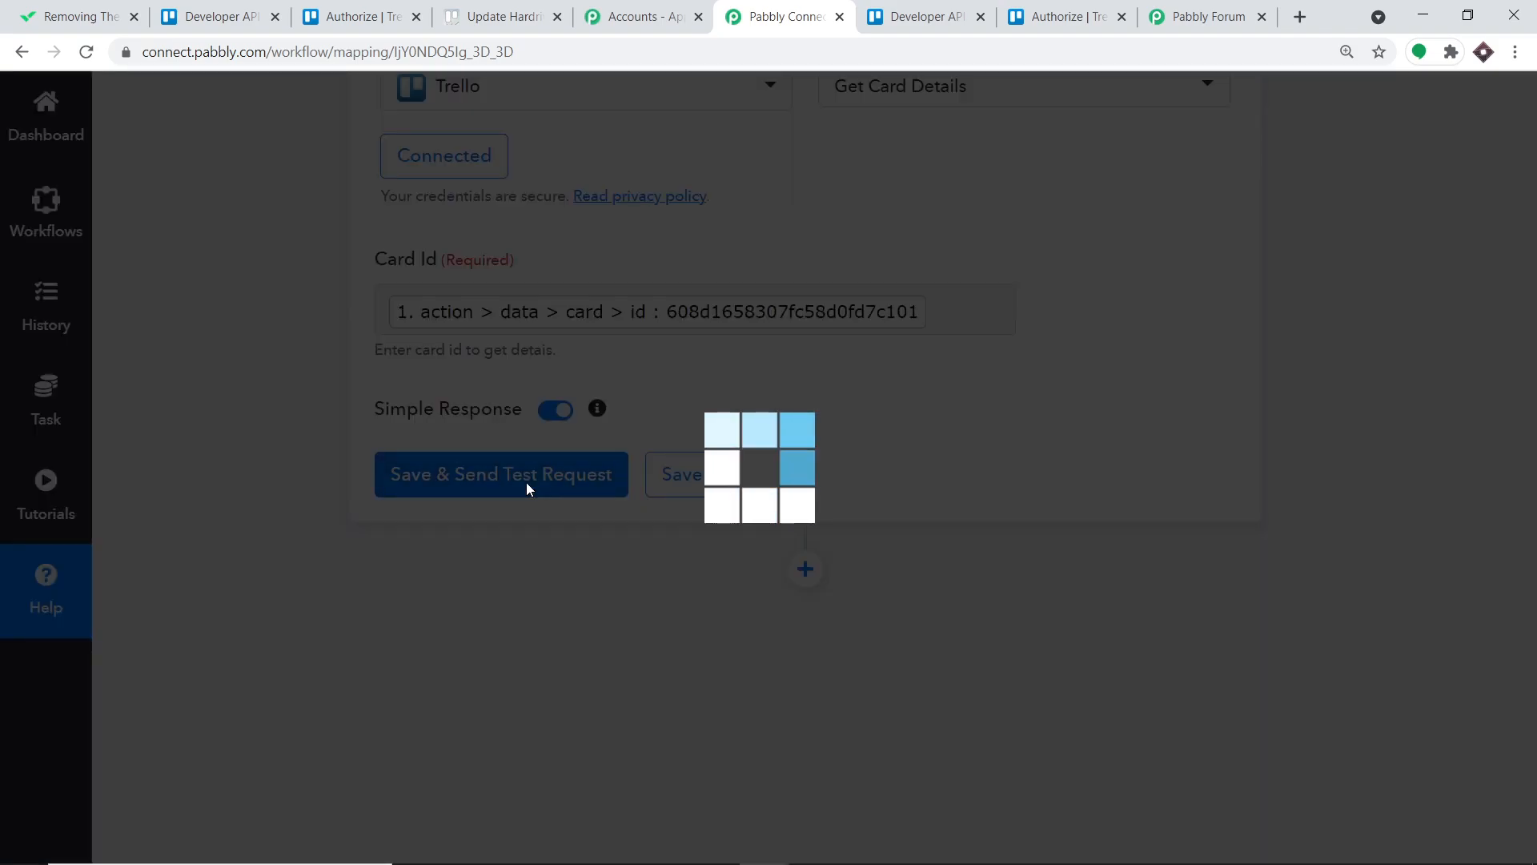
scroll(1070, 442, down, 1)
scroll(1069, 444, down, 1)
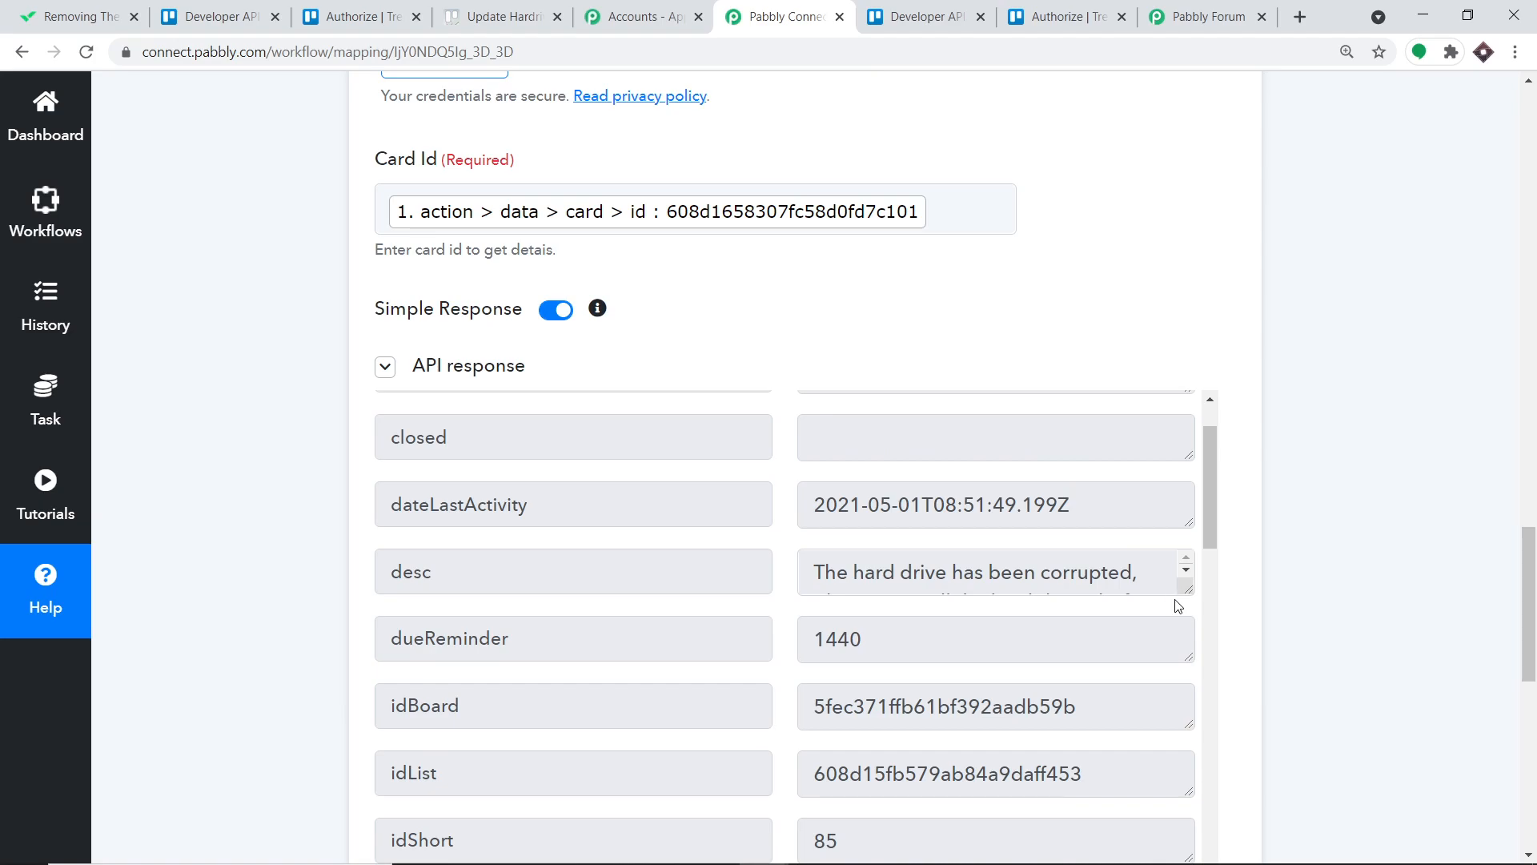
drag(1190, 590, 1198, 711)
click(1084, 635)
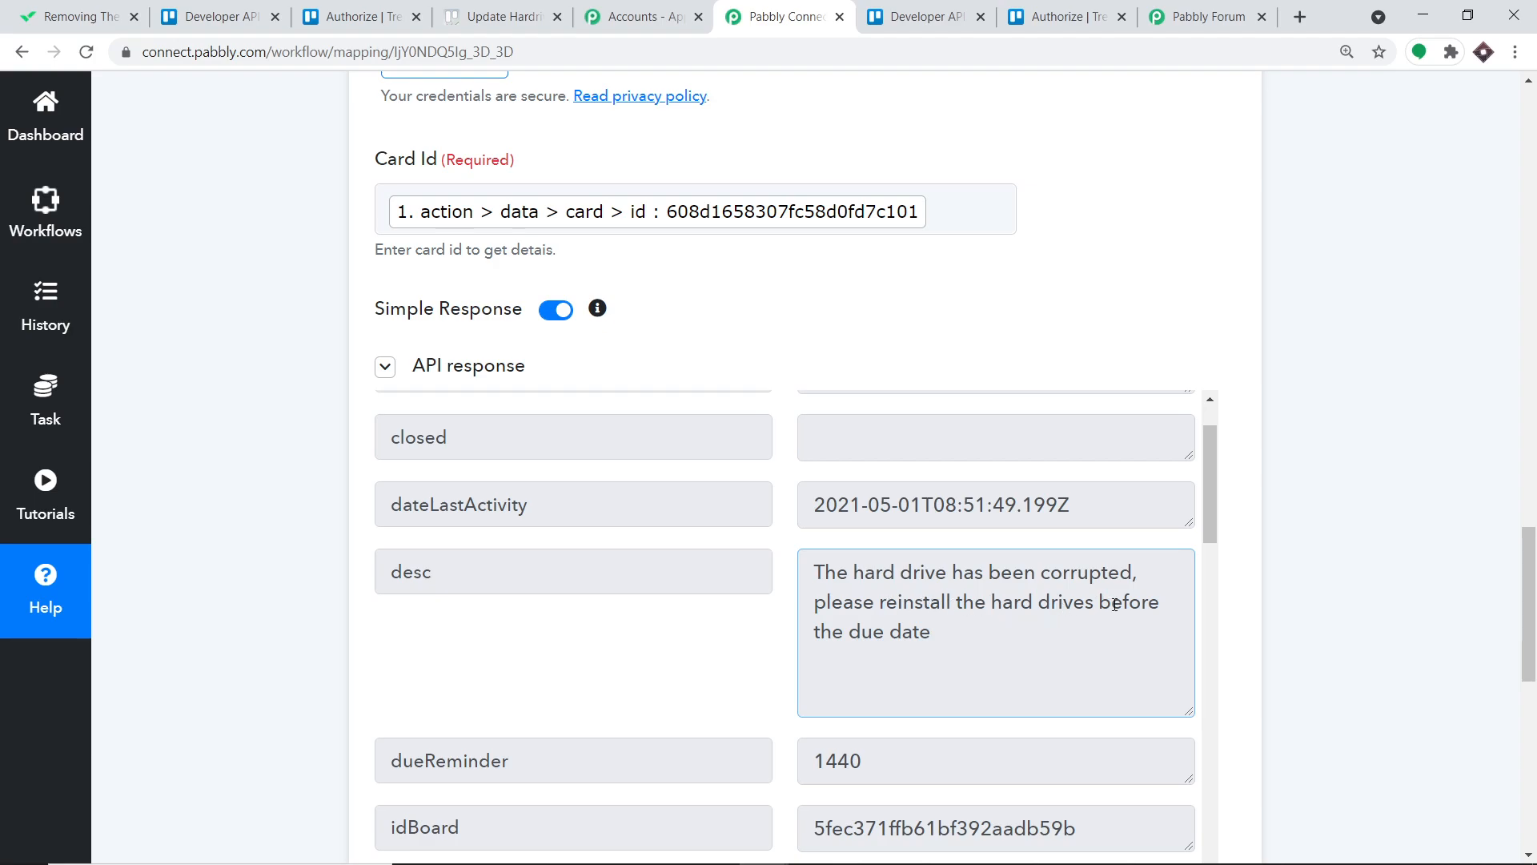
scroll(912, 622, down, 5)
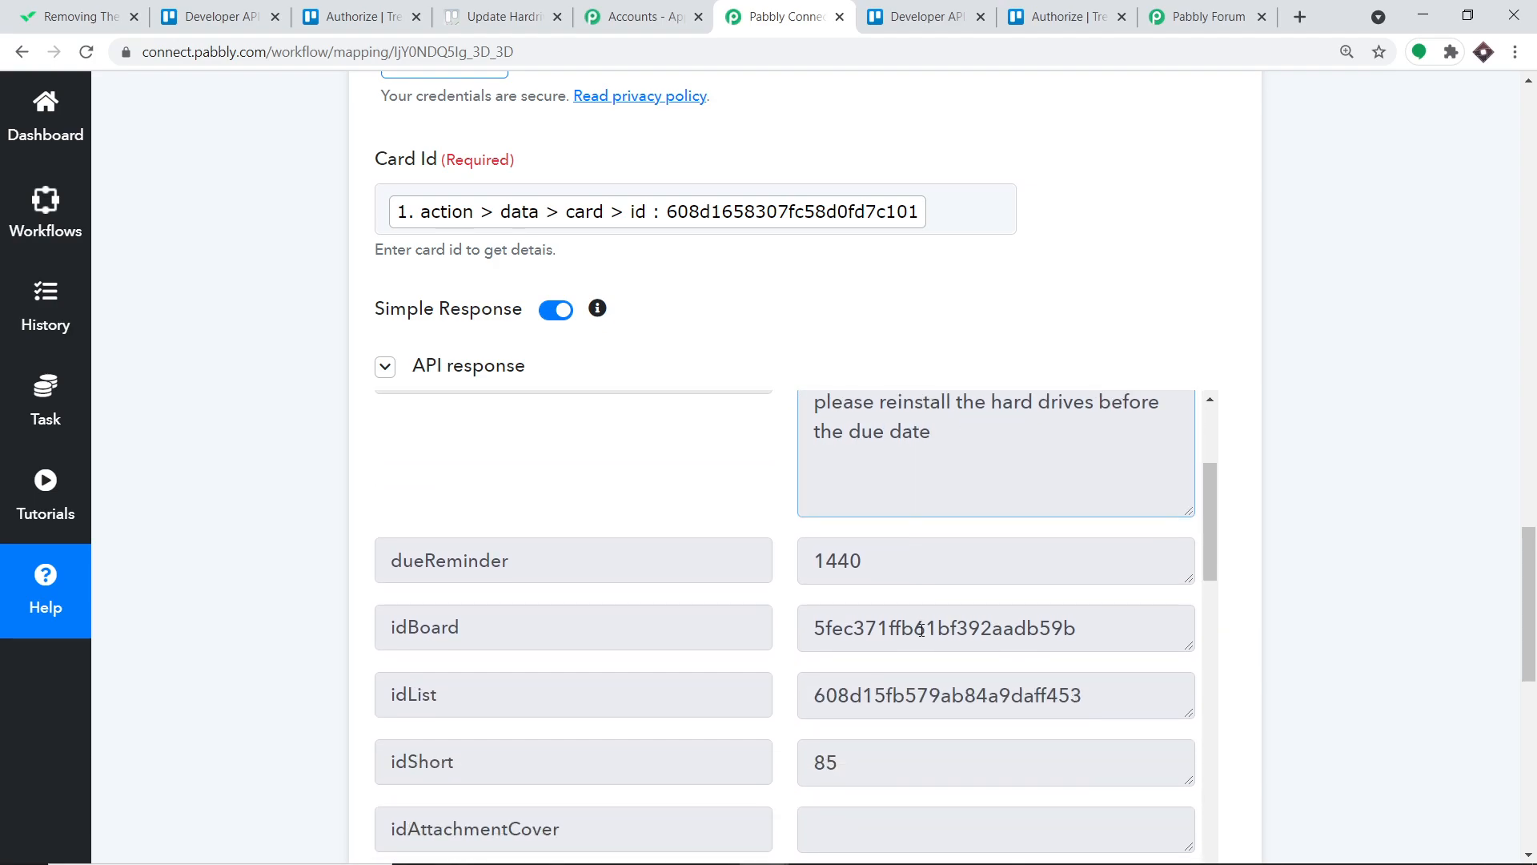
scroll(929, 653, down, 6)
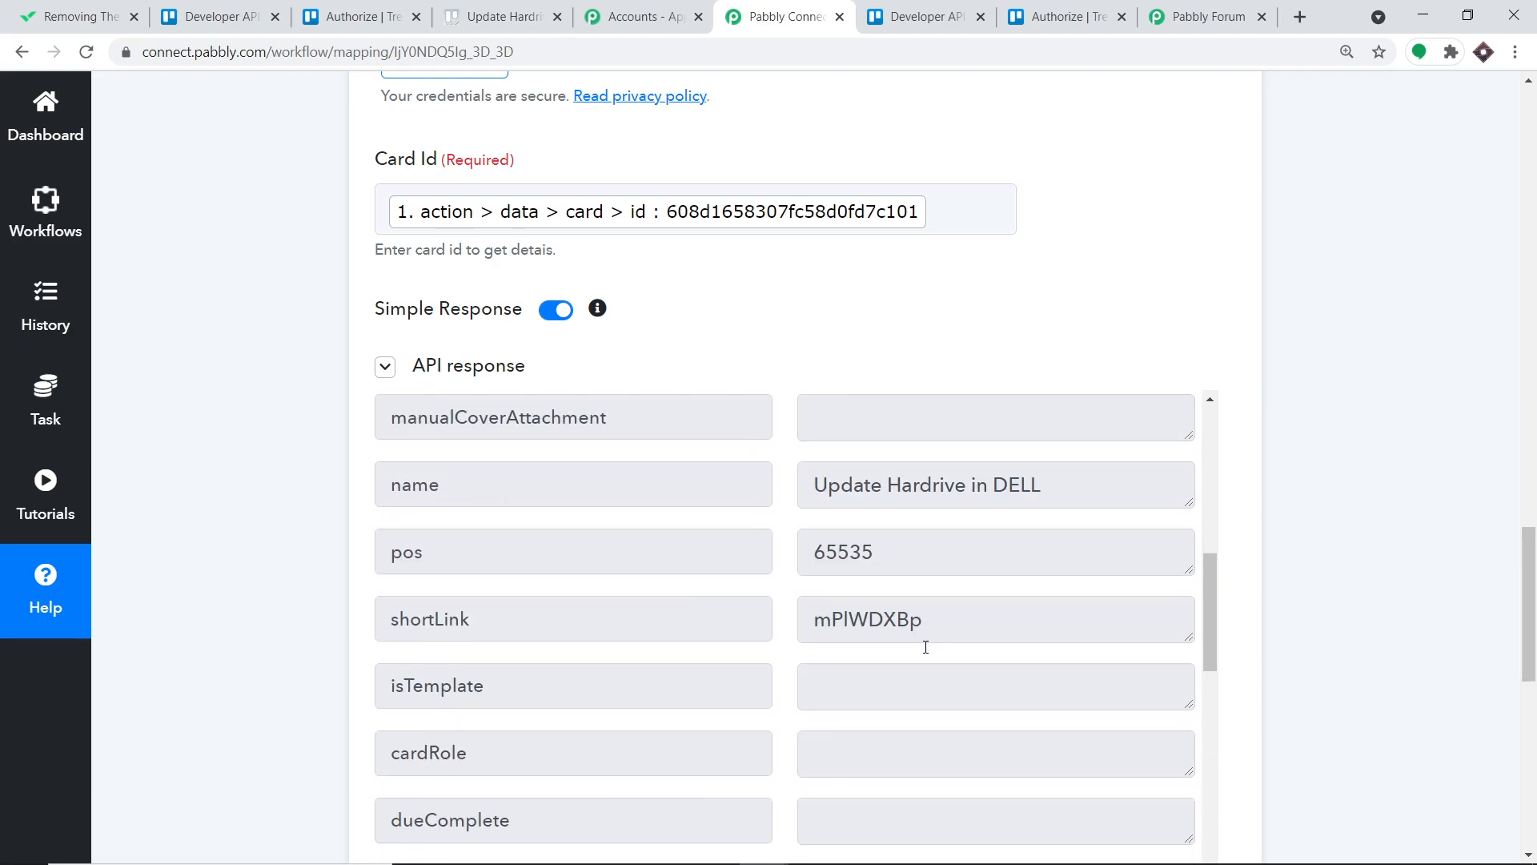
drag(1077, 665, 812, 669)
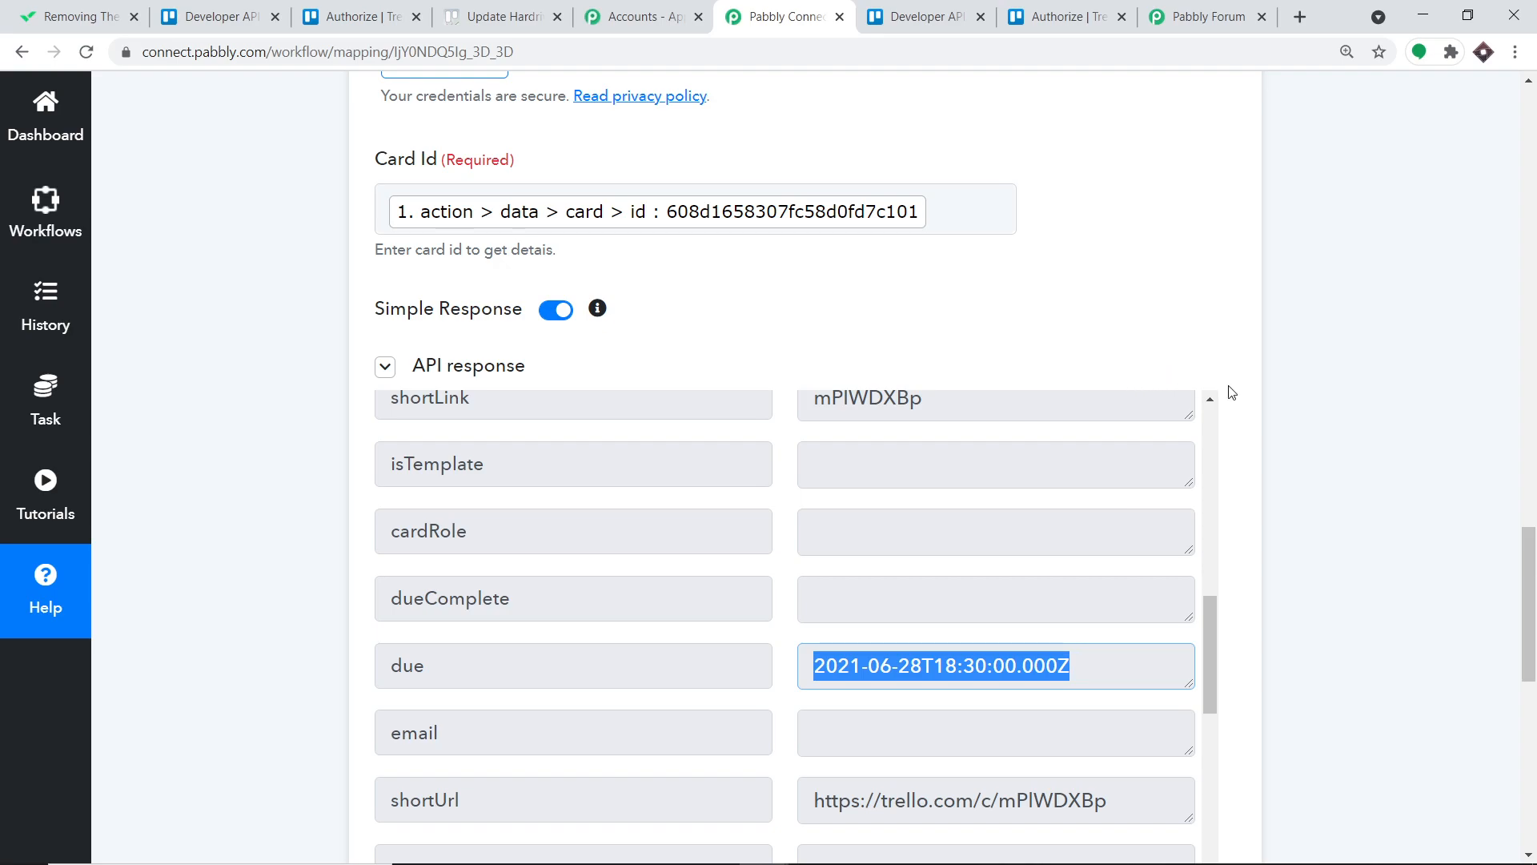
Add an action step after Get Card Details with Wrike as its app and Create Task as its event.
drag(1531, 538, 1503, 669)
click(813, 481)
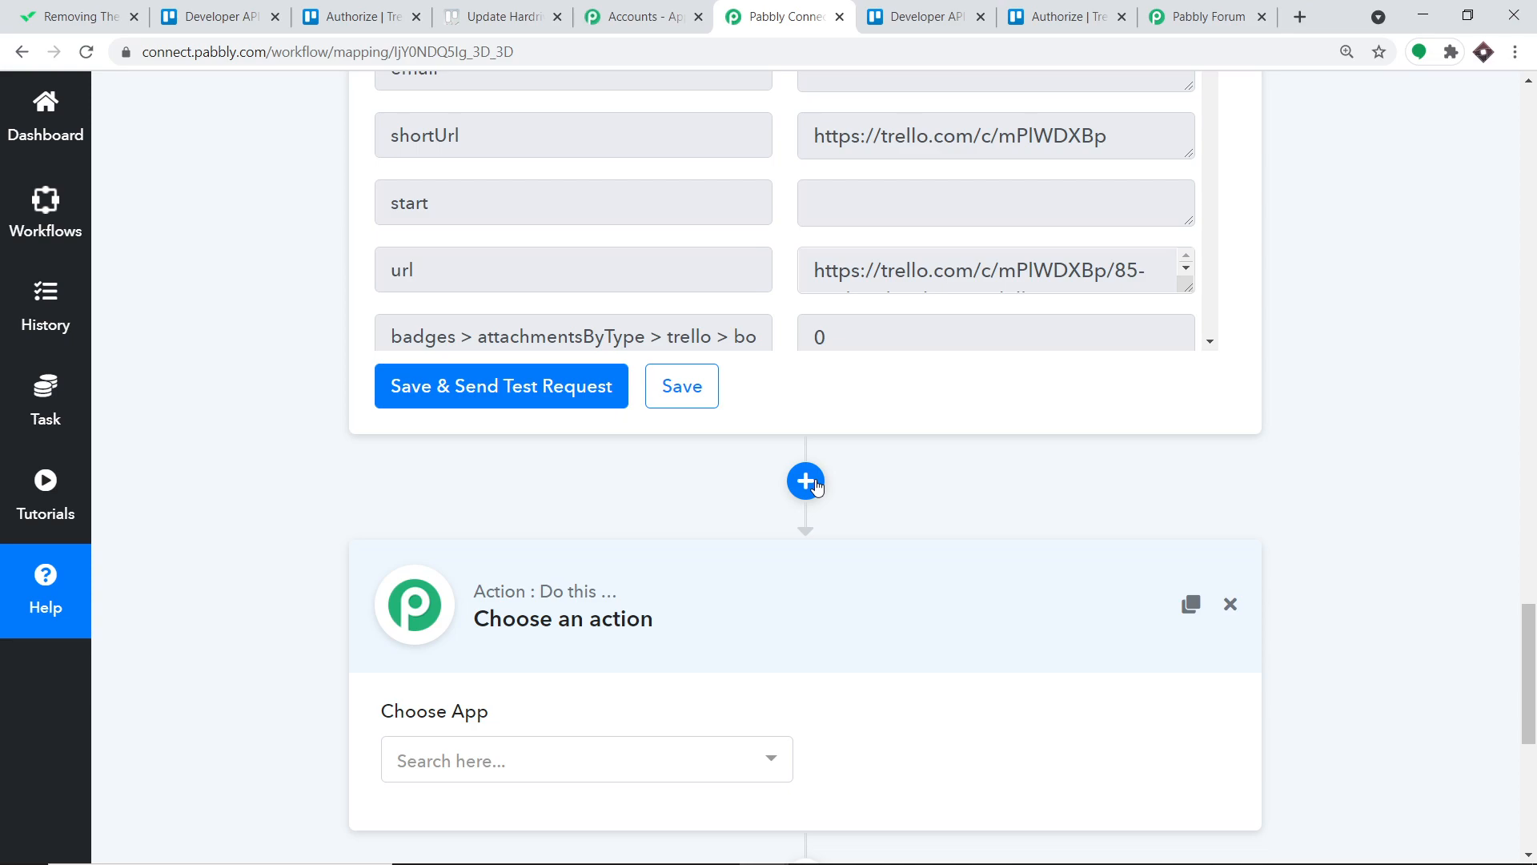
scroll(816, 493, down, 2)
click(608, 569)
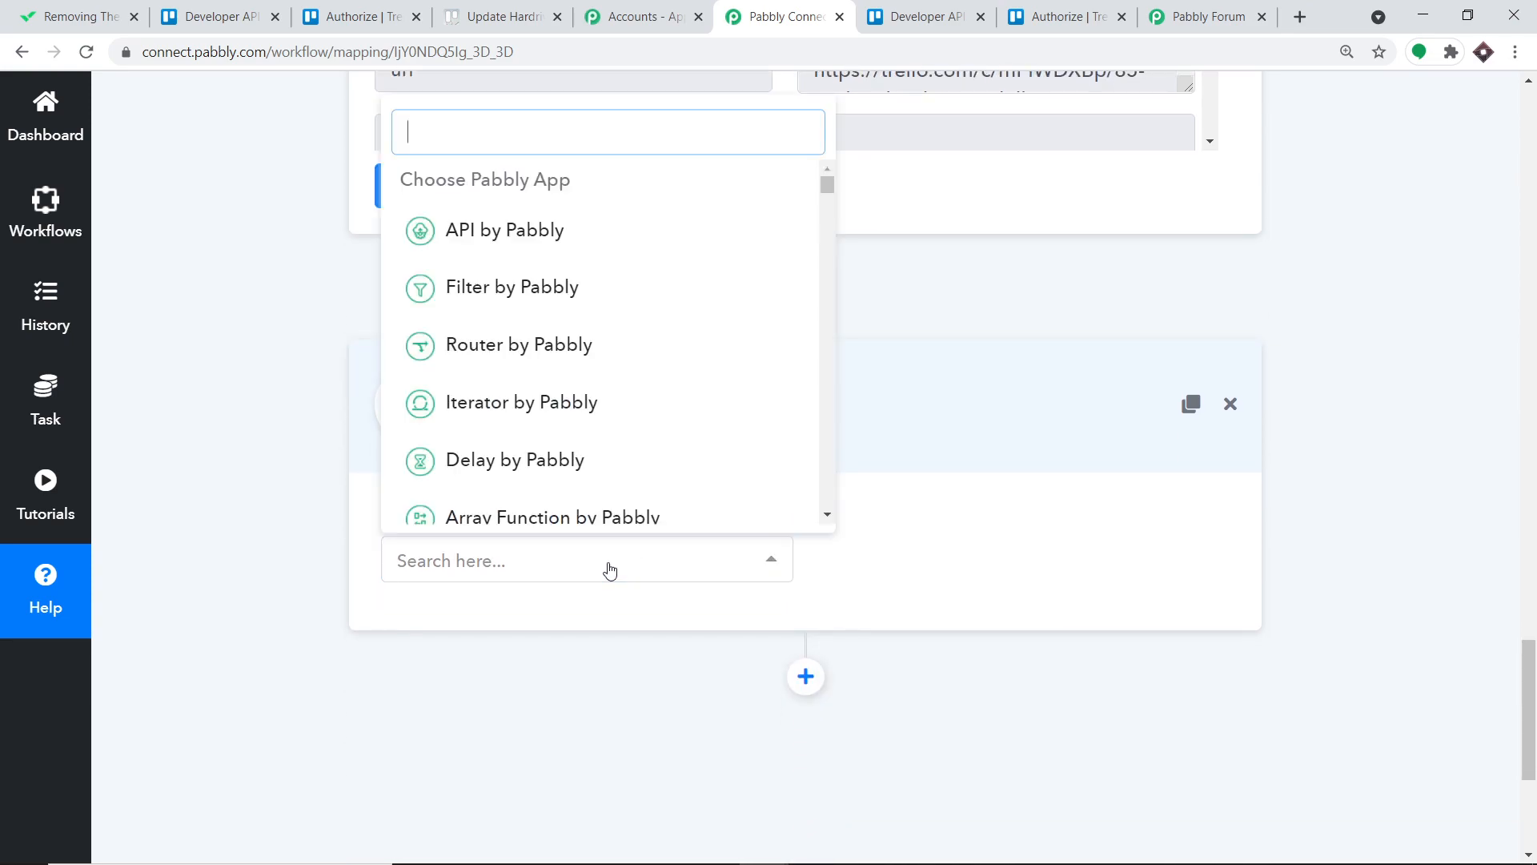
text(wrike)
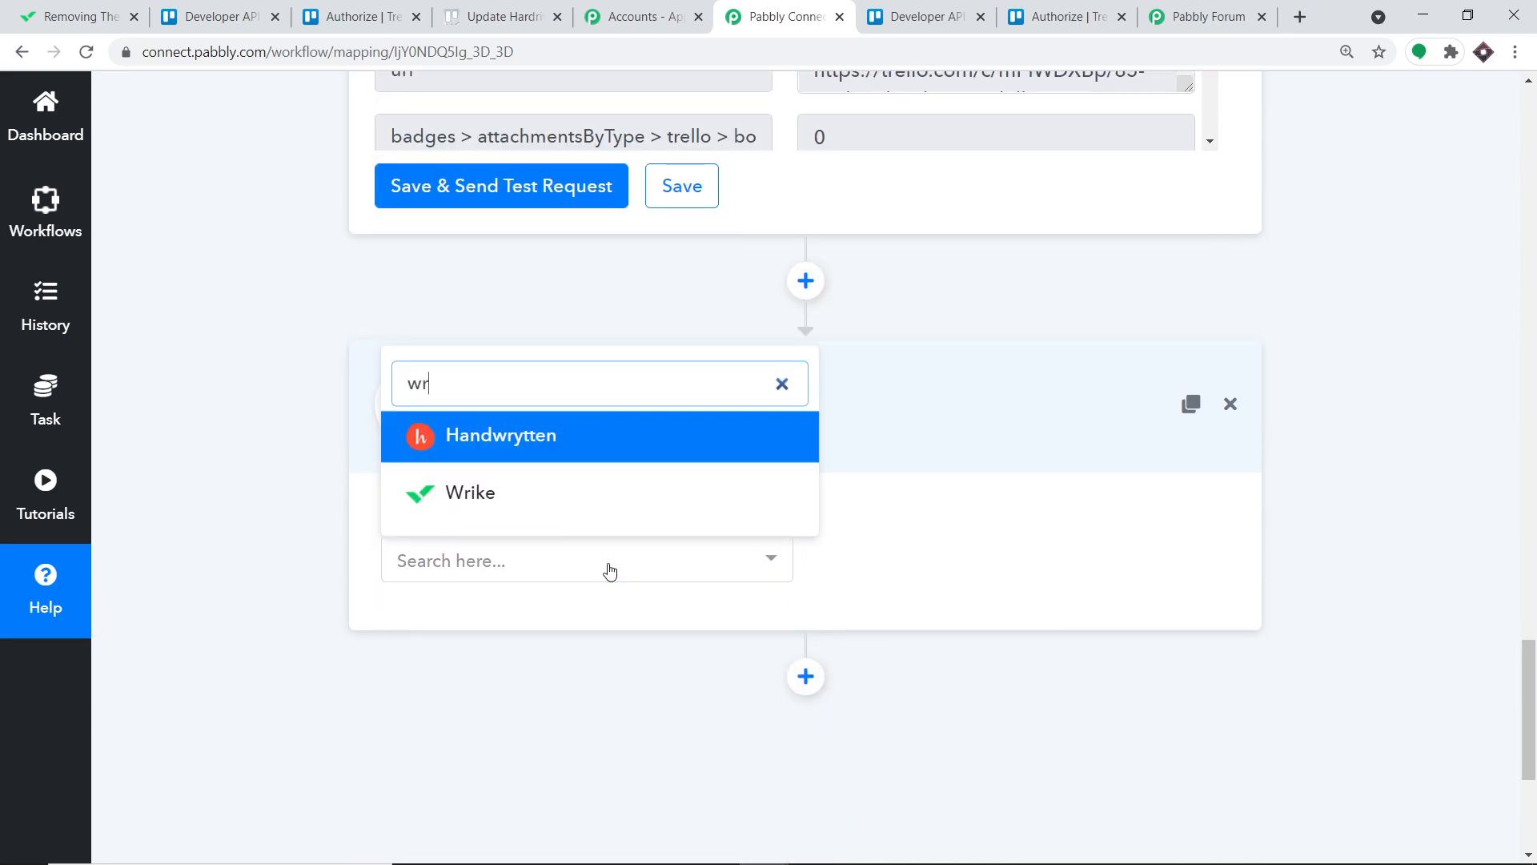
click(594, 496)
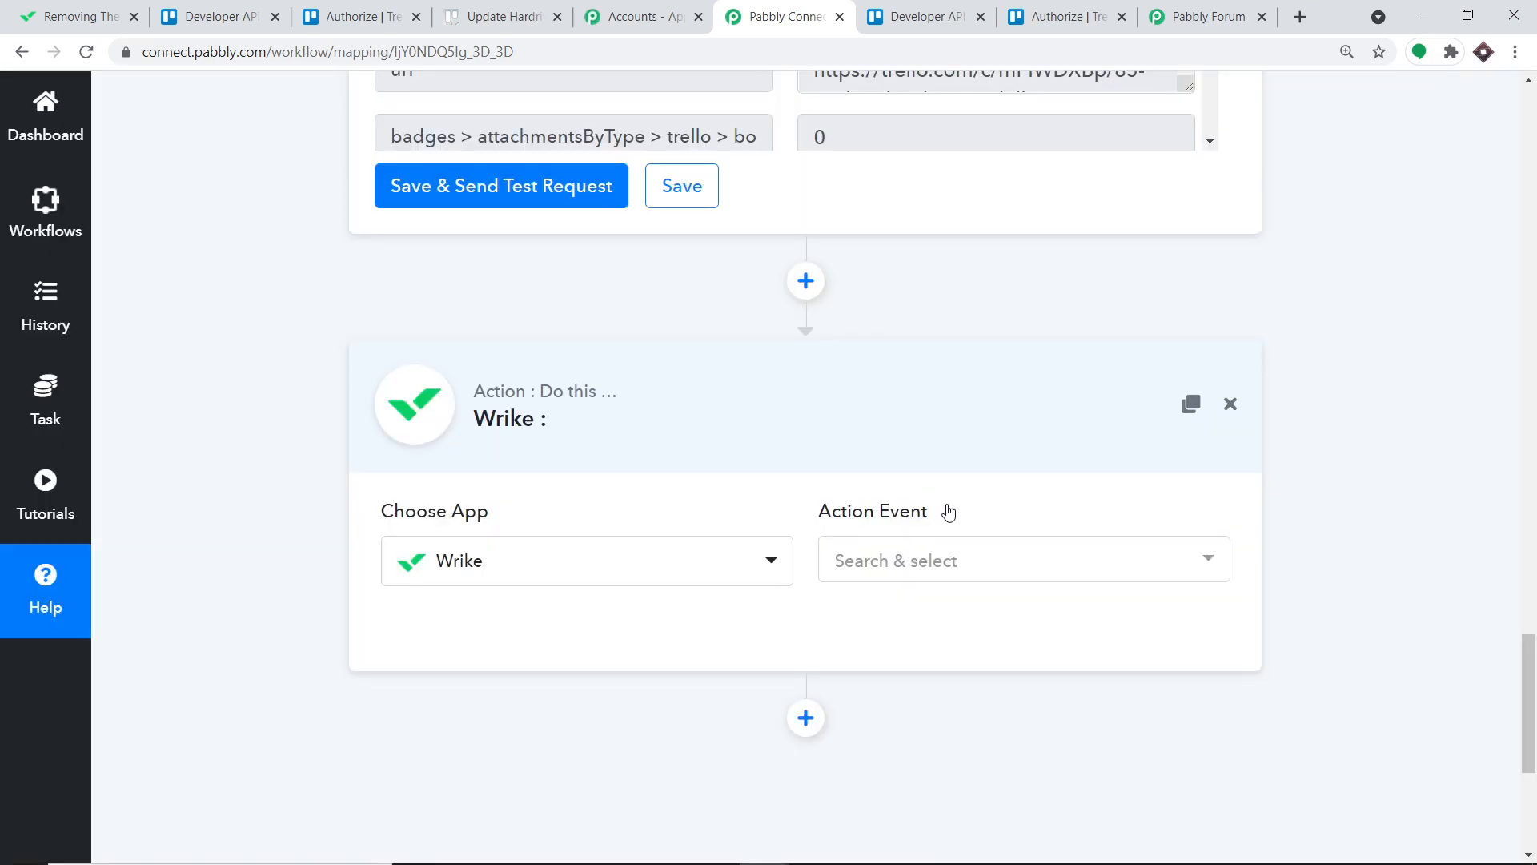
click(958, 564)
click(883, 216)
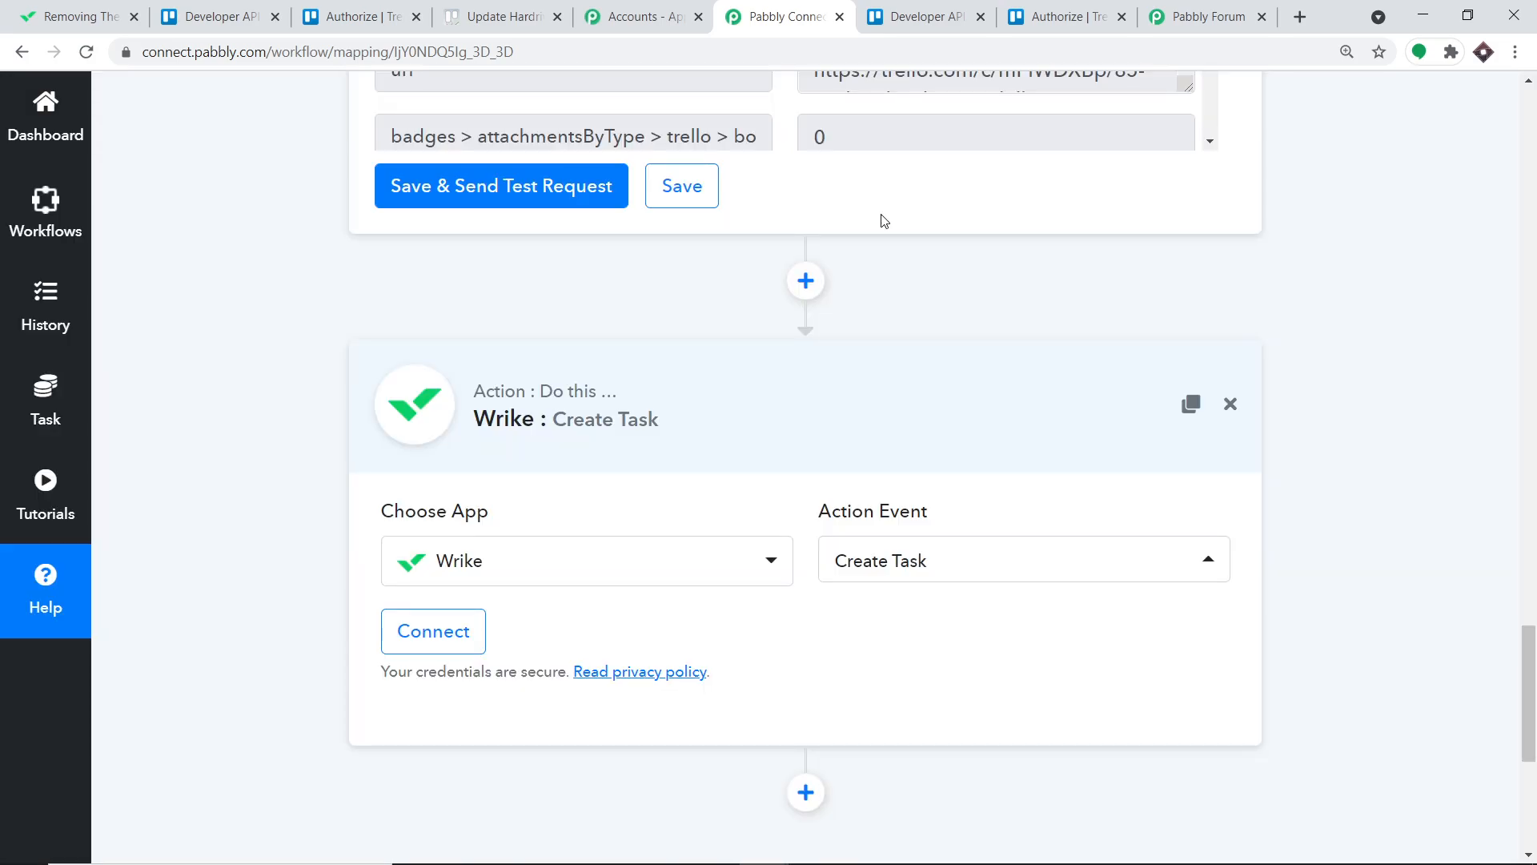
Examine the available Wrike action events, look at the Pabbly Forum through Help, and return to the workflow.
click(963, 563)
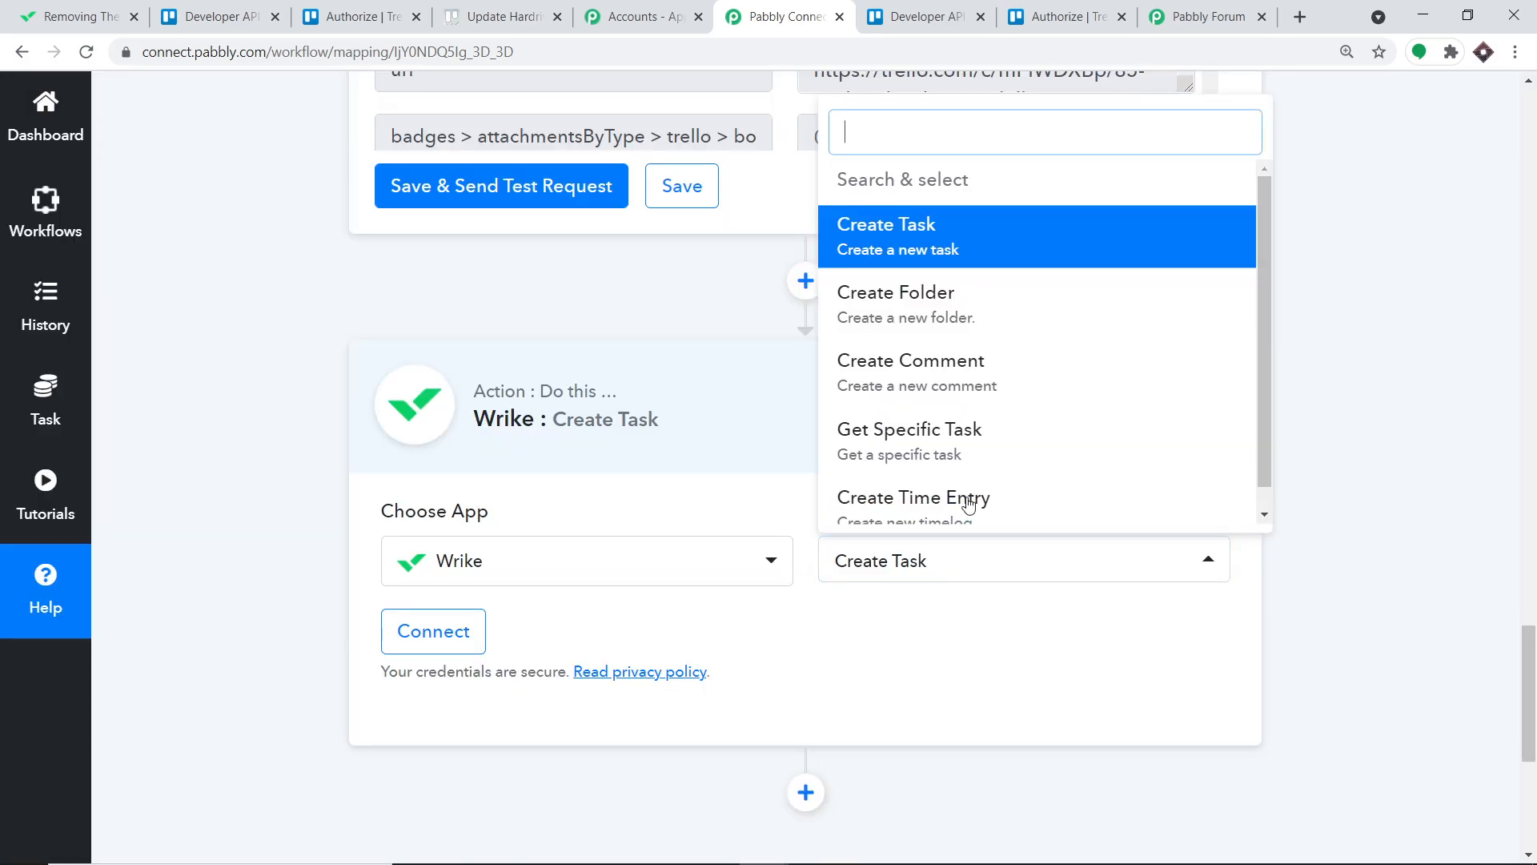
scroll(1033, 416, down, 1)
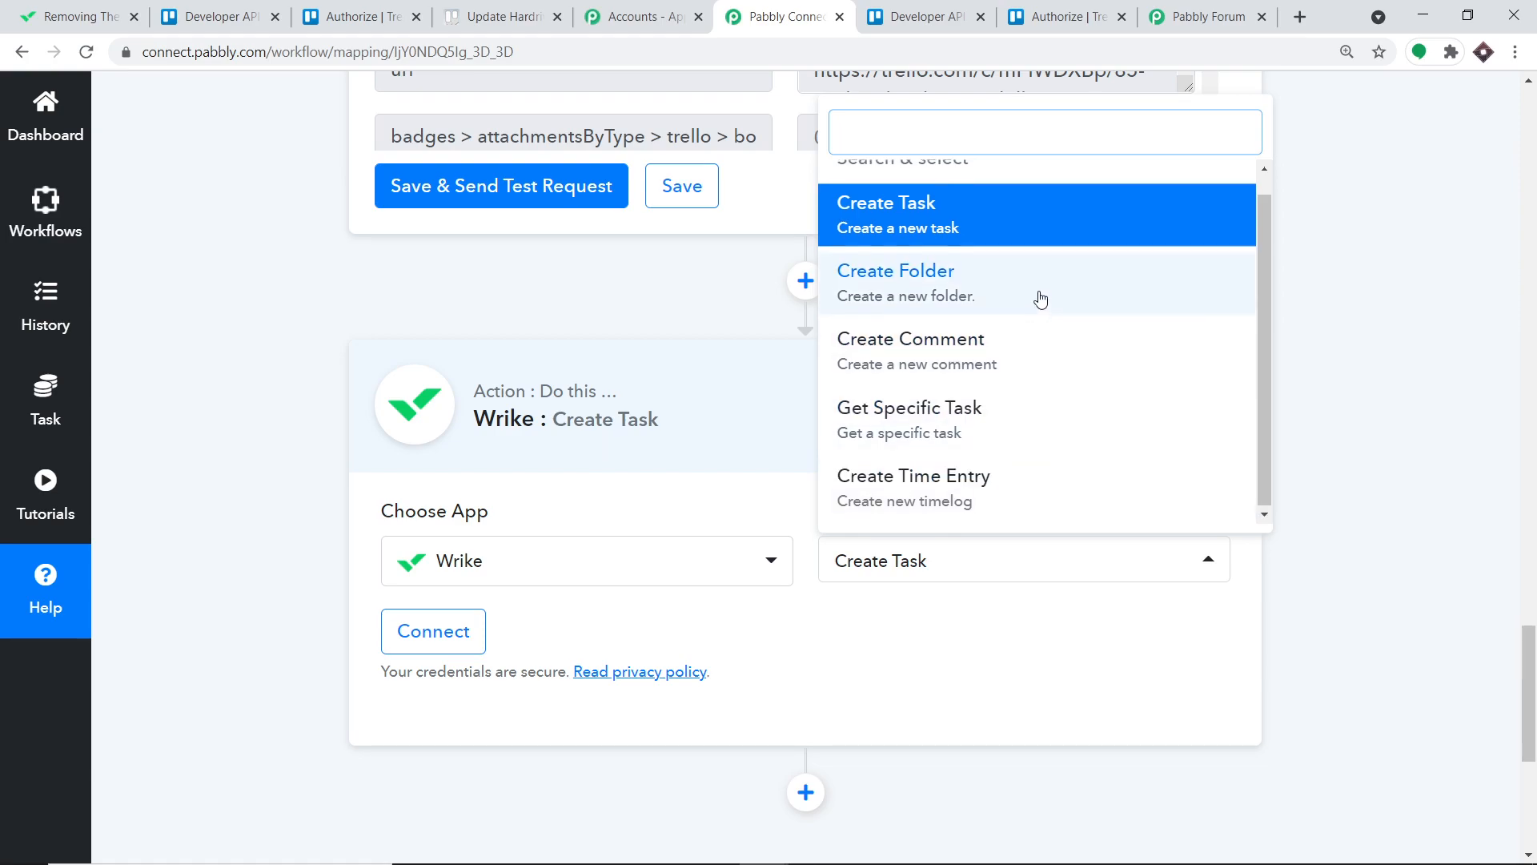
scroll(1045, 264, up, 1)
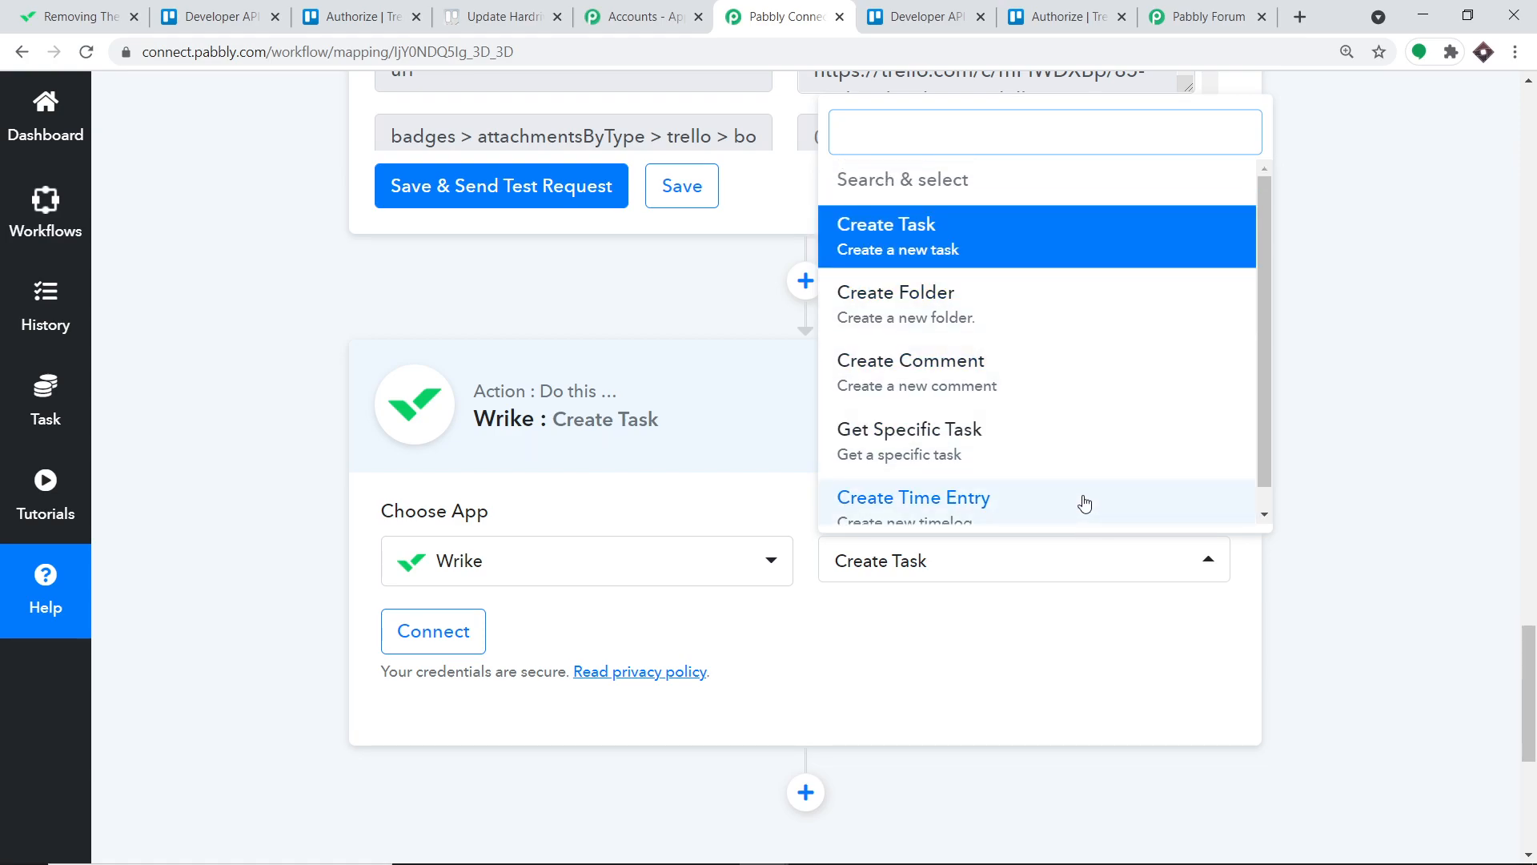
click(56, 605)
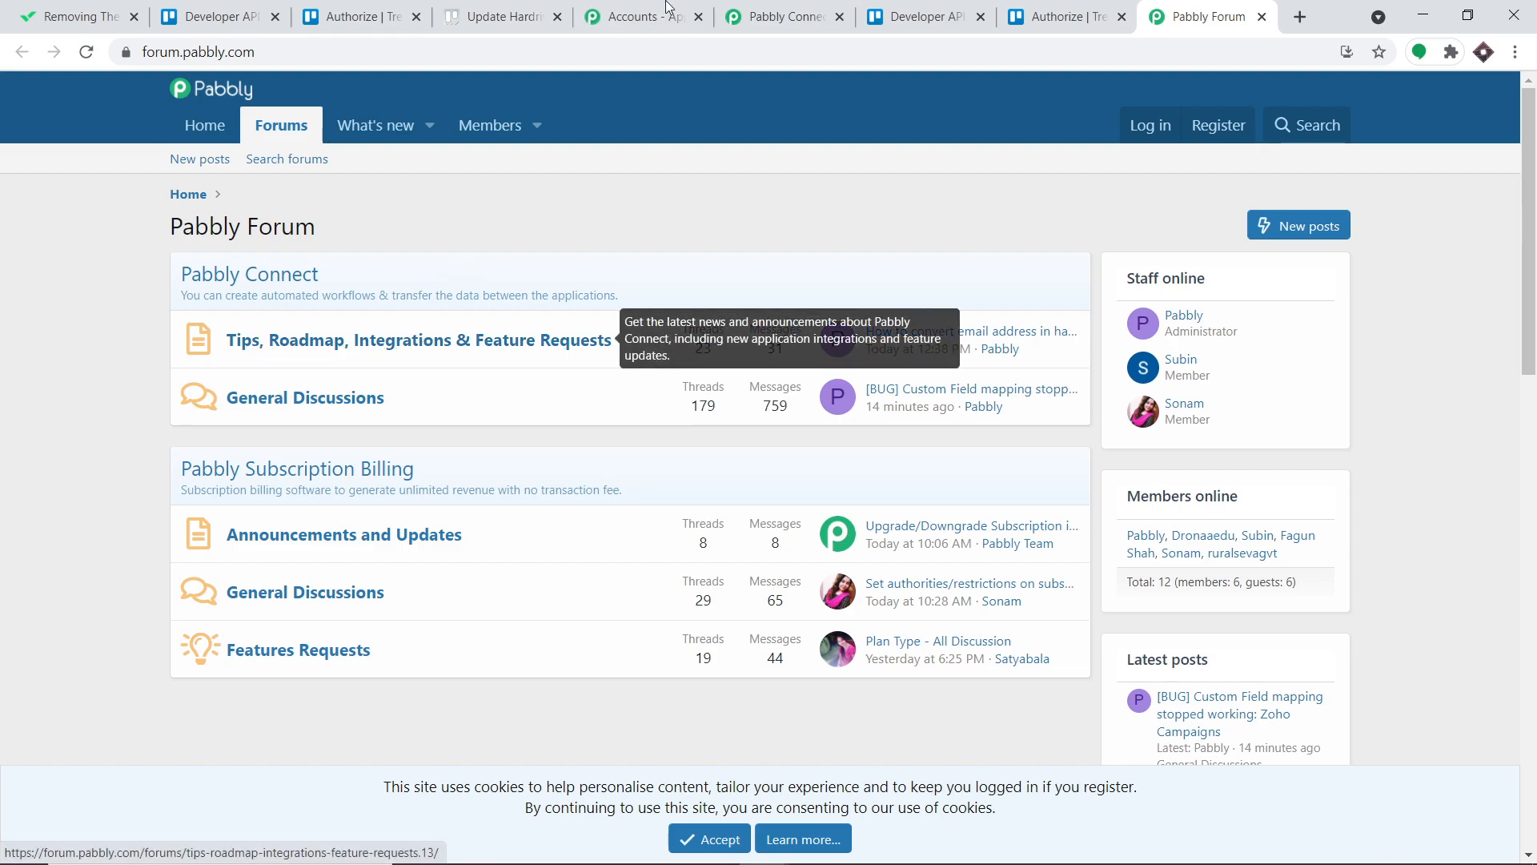
click(783, 17)
click(909, 718)
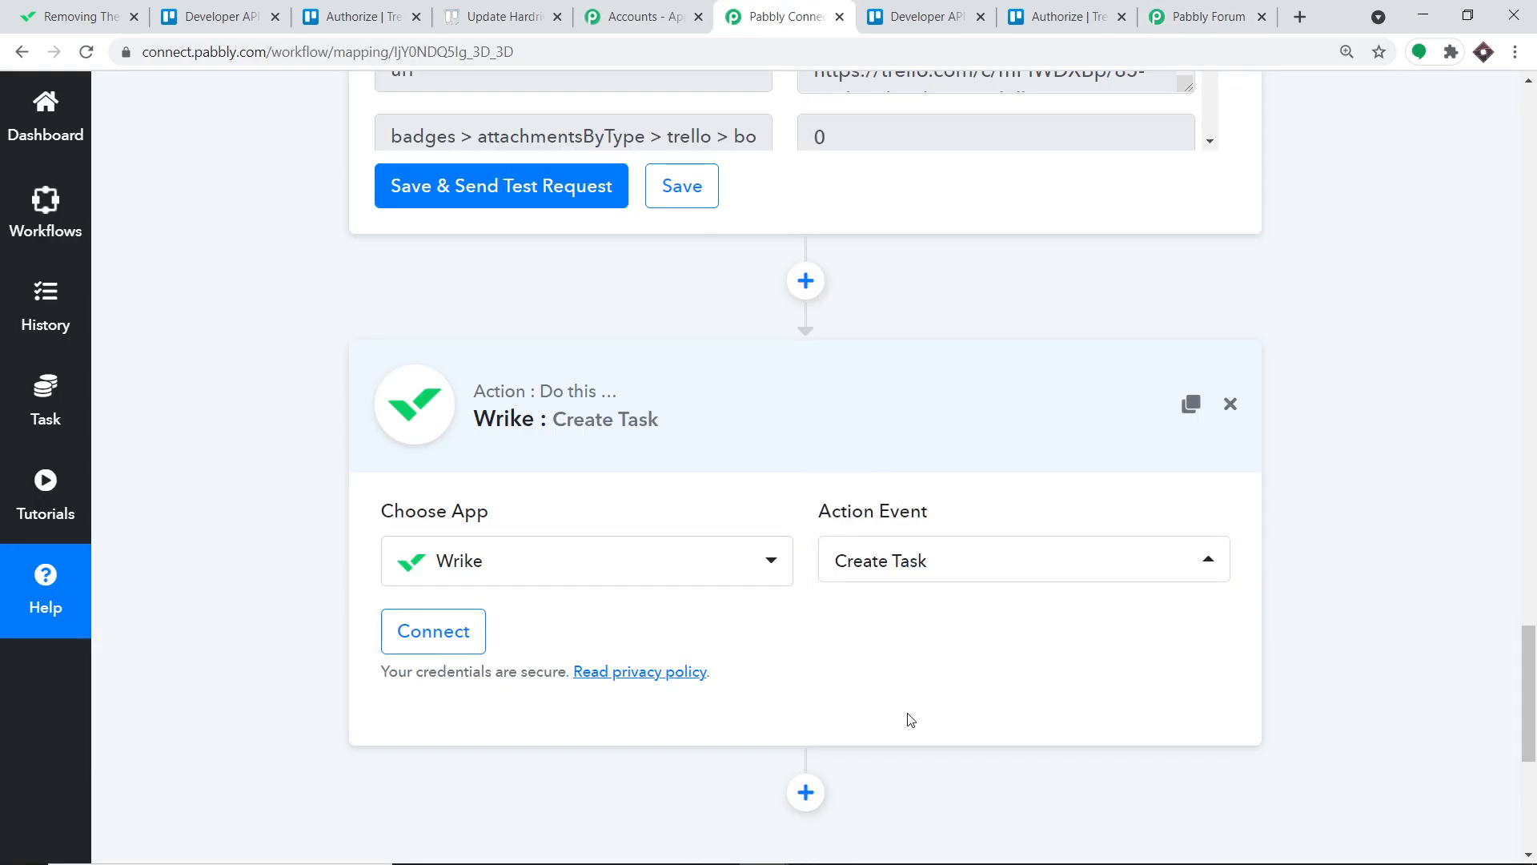
Authorize a new Wrike connection for the Create Task action.
click(417, 633)
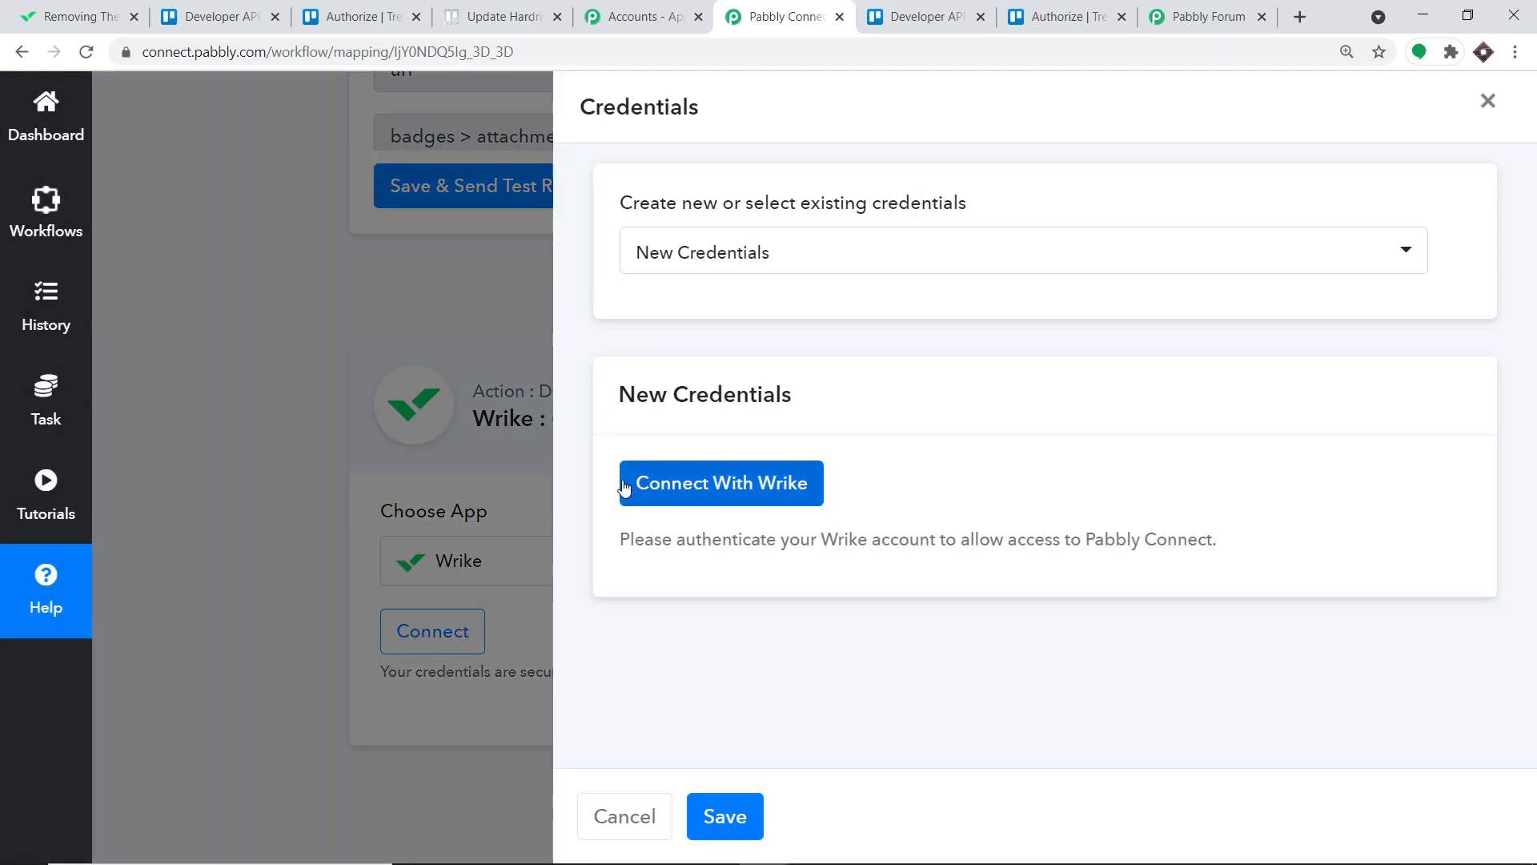
click(762, 483)
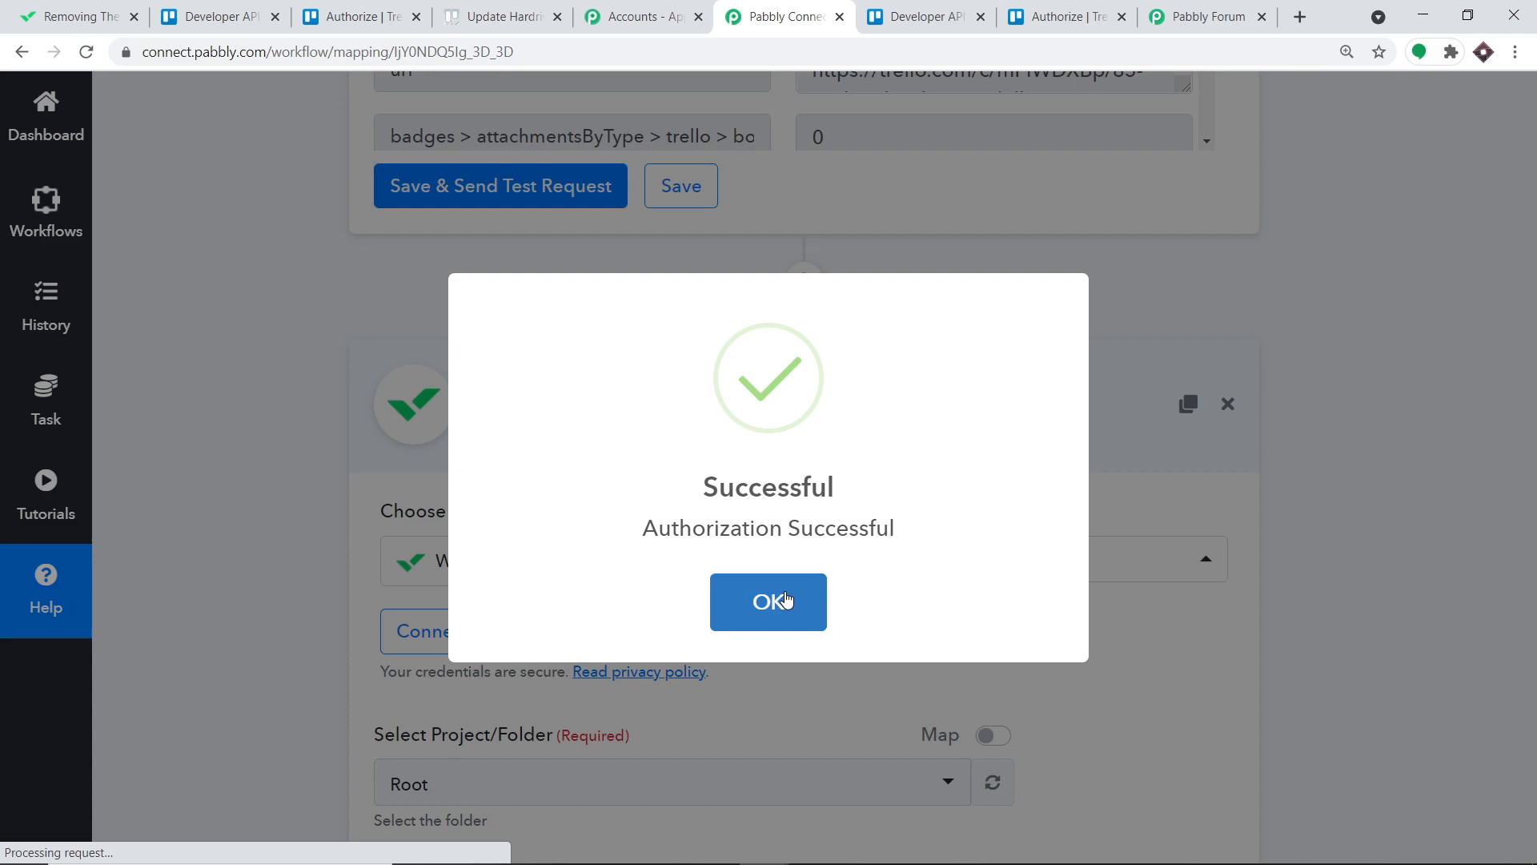
click(786, 599)
Examine the Create Task fields and the choices available for Select Project/Folder.
scroll(810, 550, down, 5)
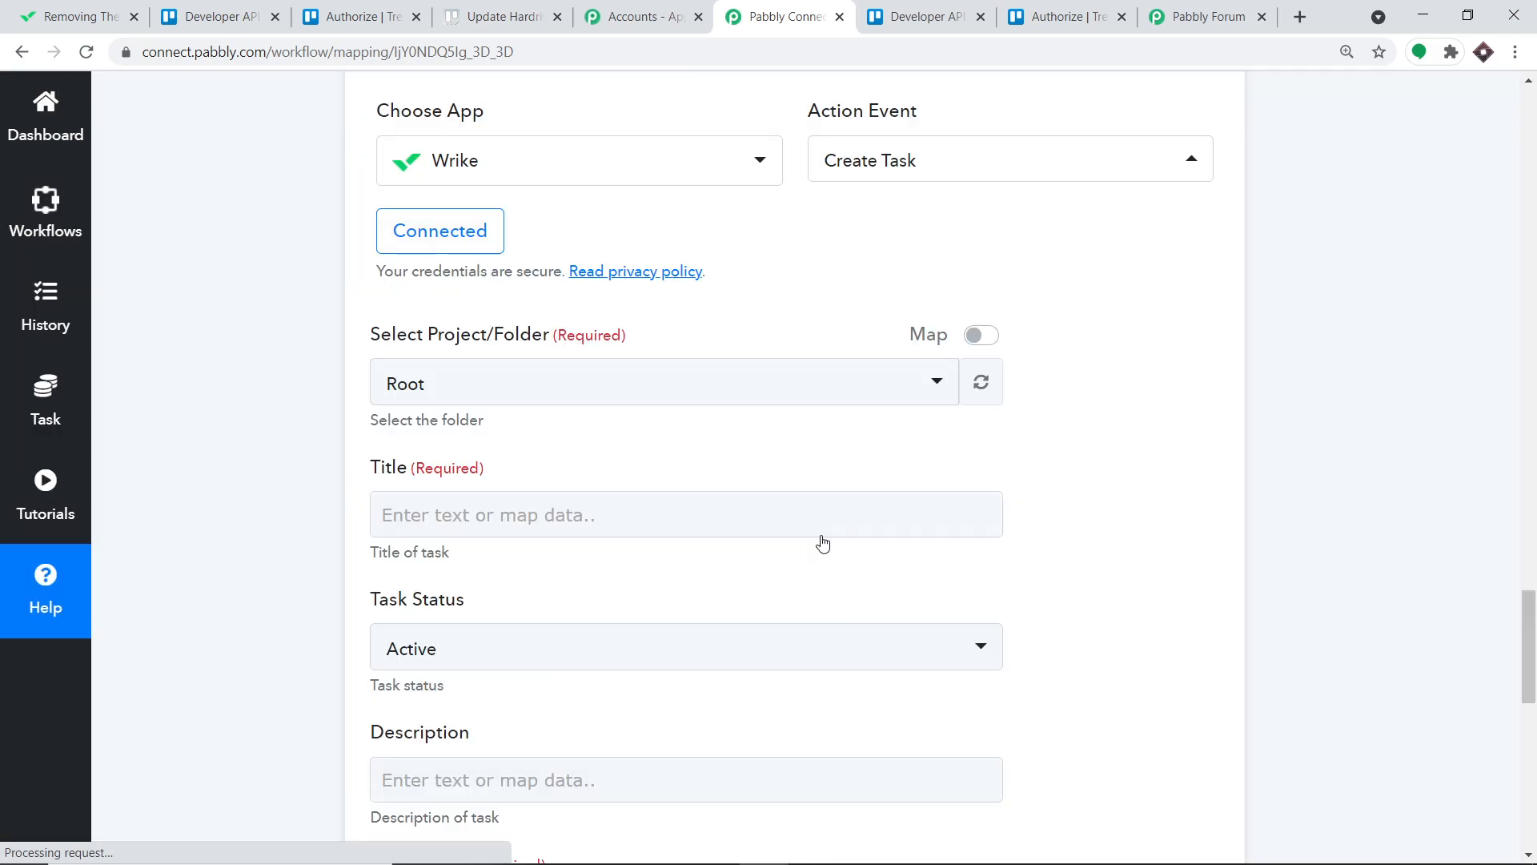
scroll(690, 420, down, 7)
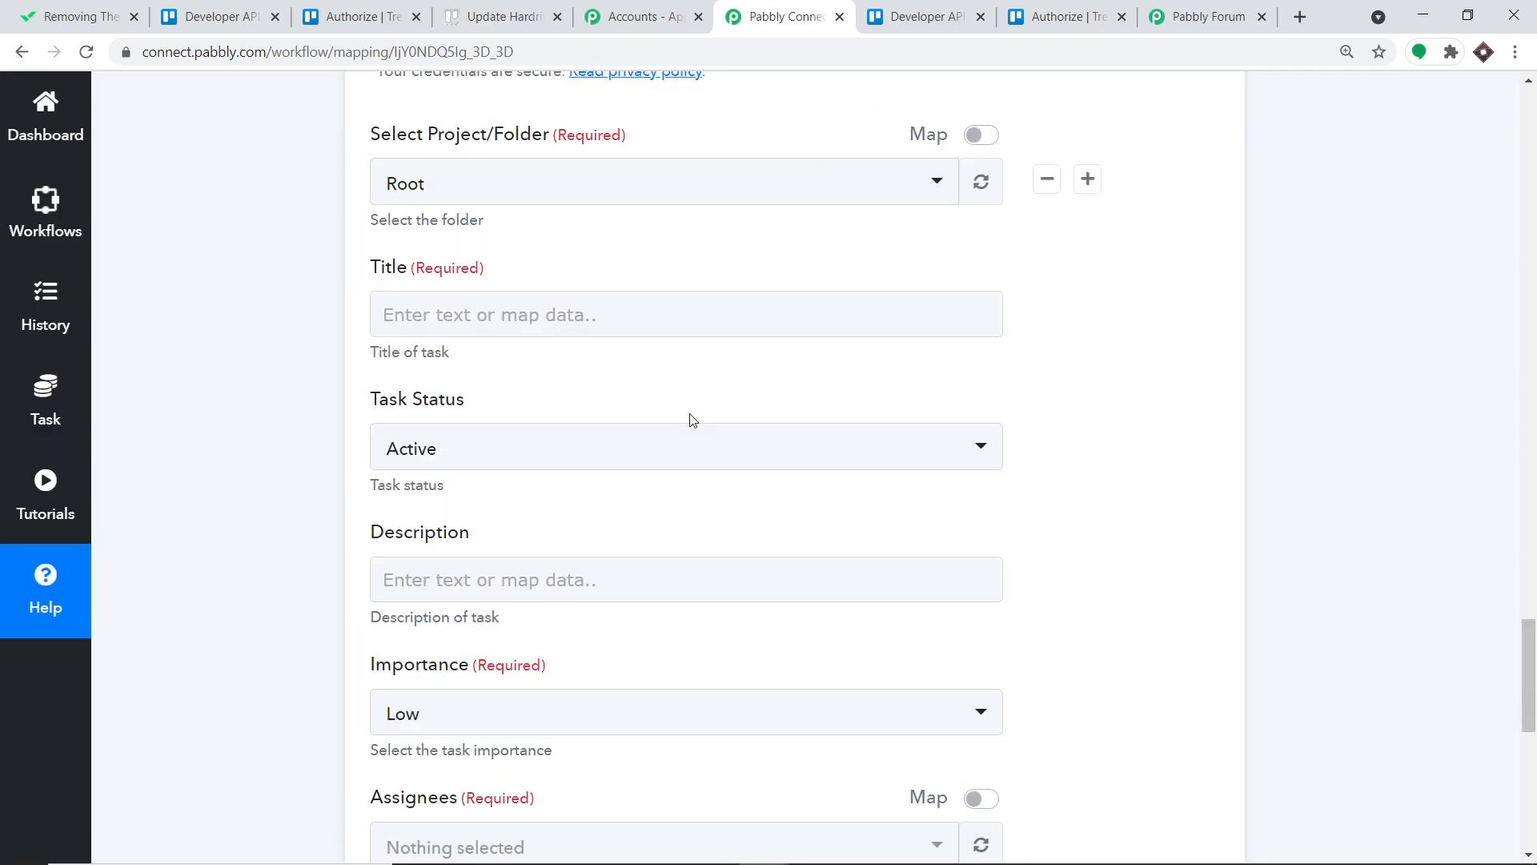
scroll(690, 438, up, 7)
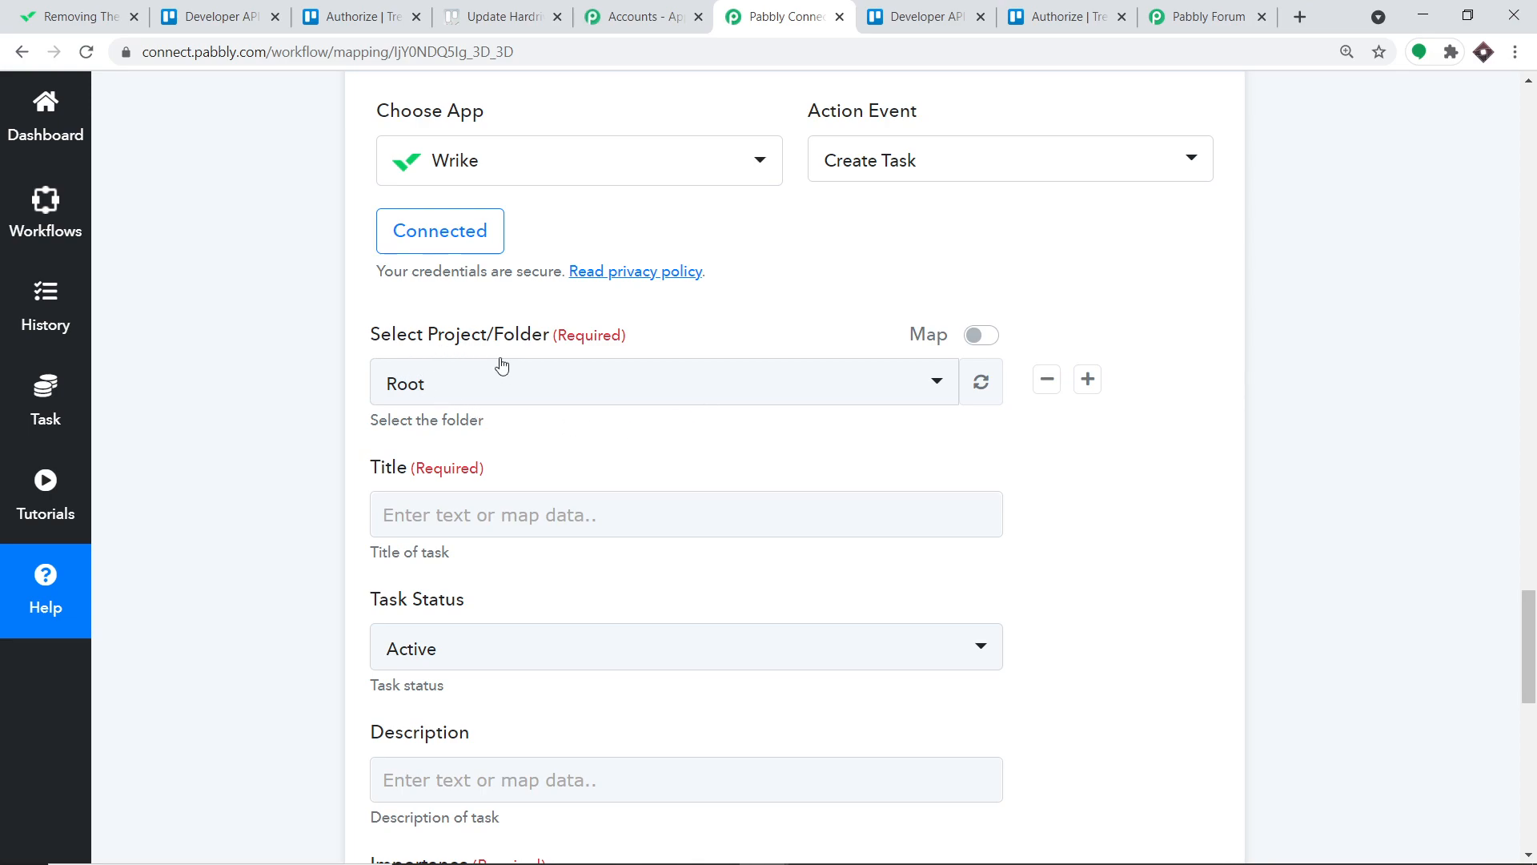
click(445, 388)
scroll(497, 569, down, 3)
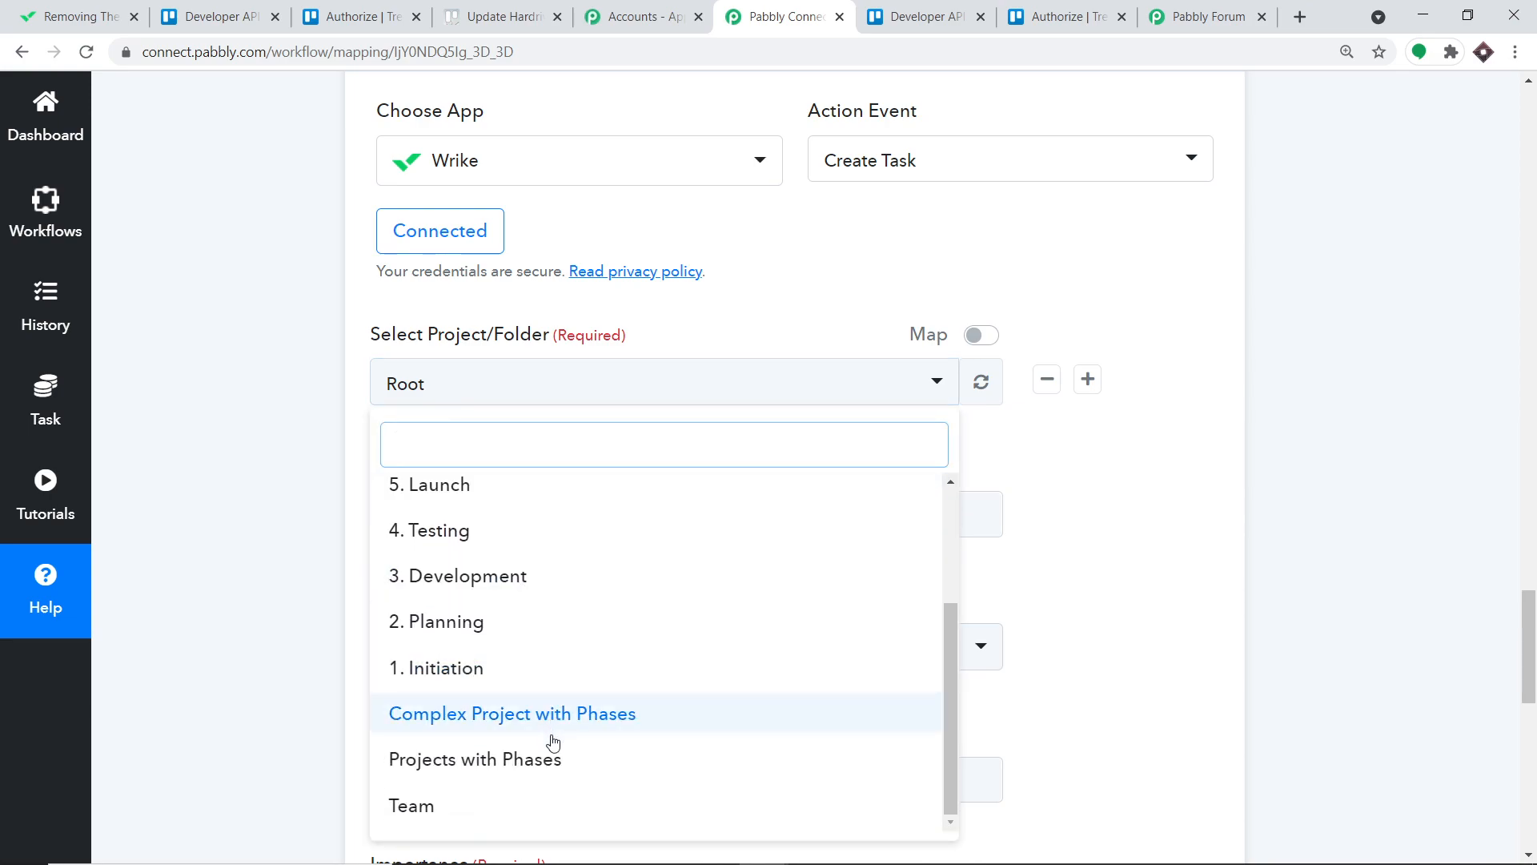
Switch to Wrike and create a private folder named TRELLO inside DLF with the List view.
click(120, 14)
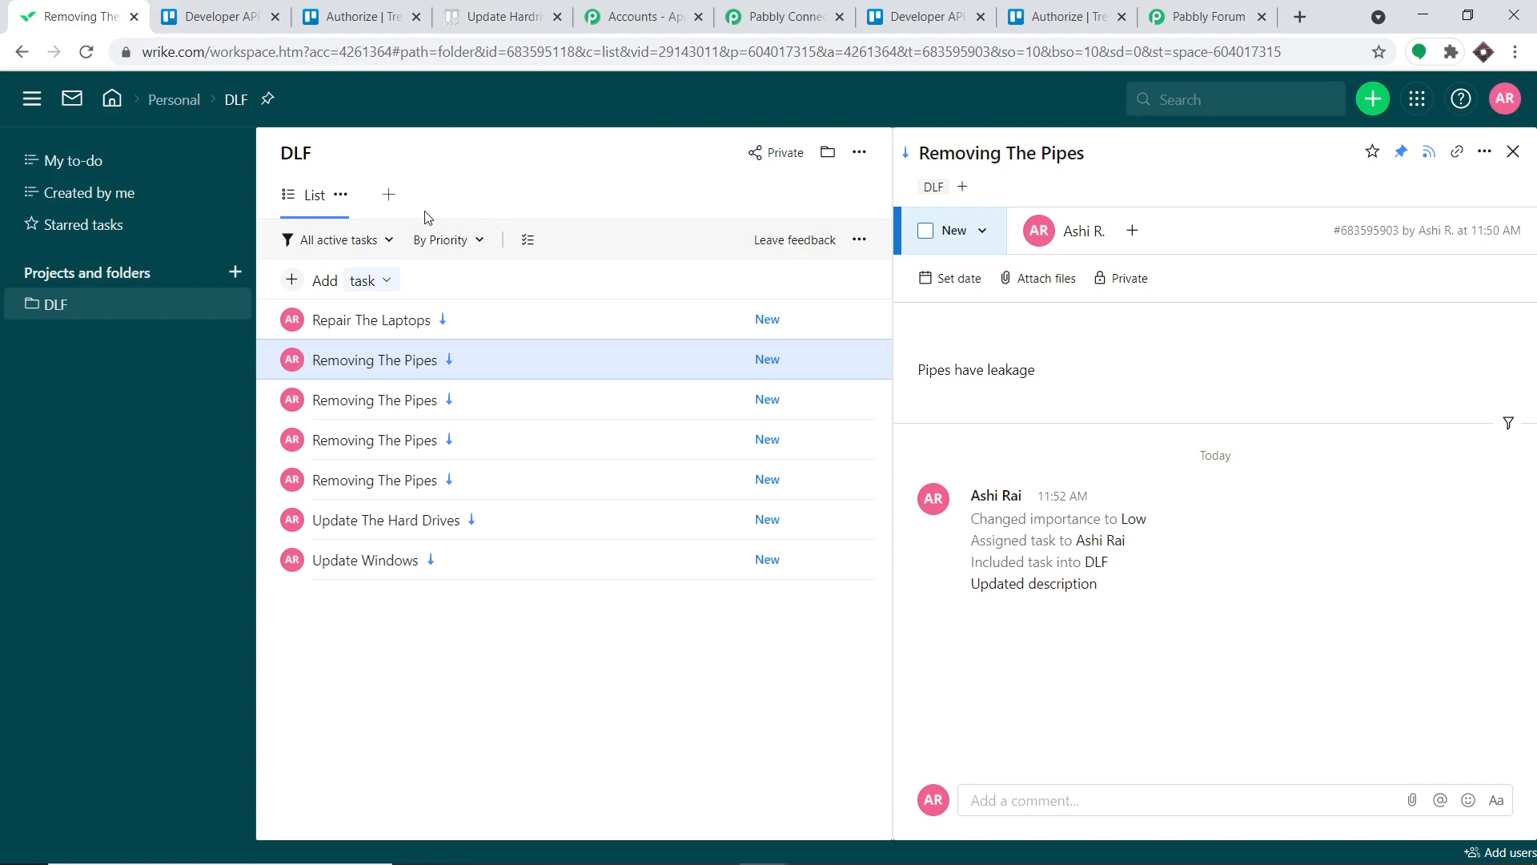
click(1374, 100)
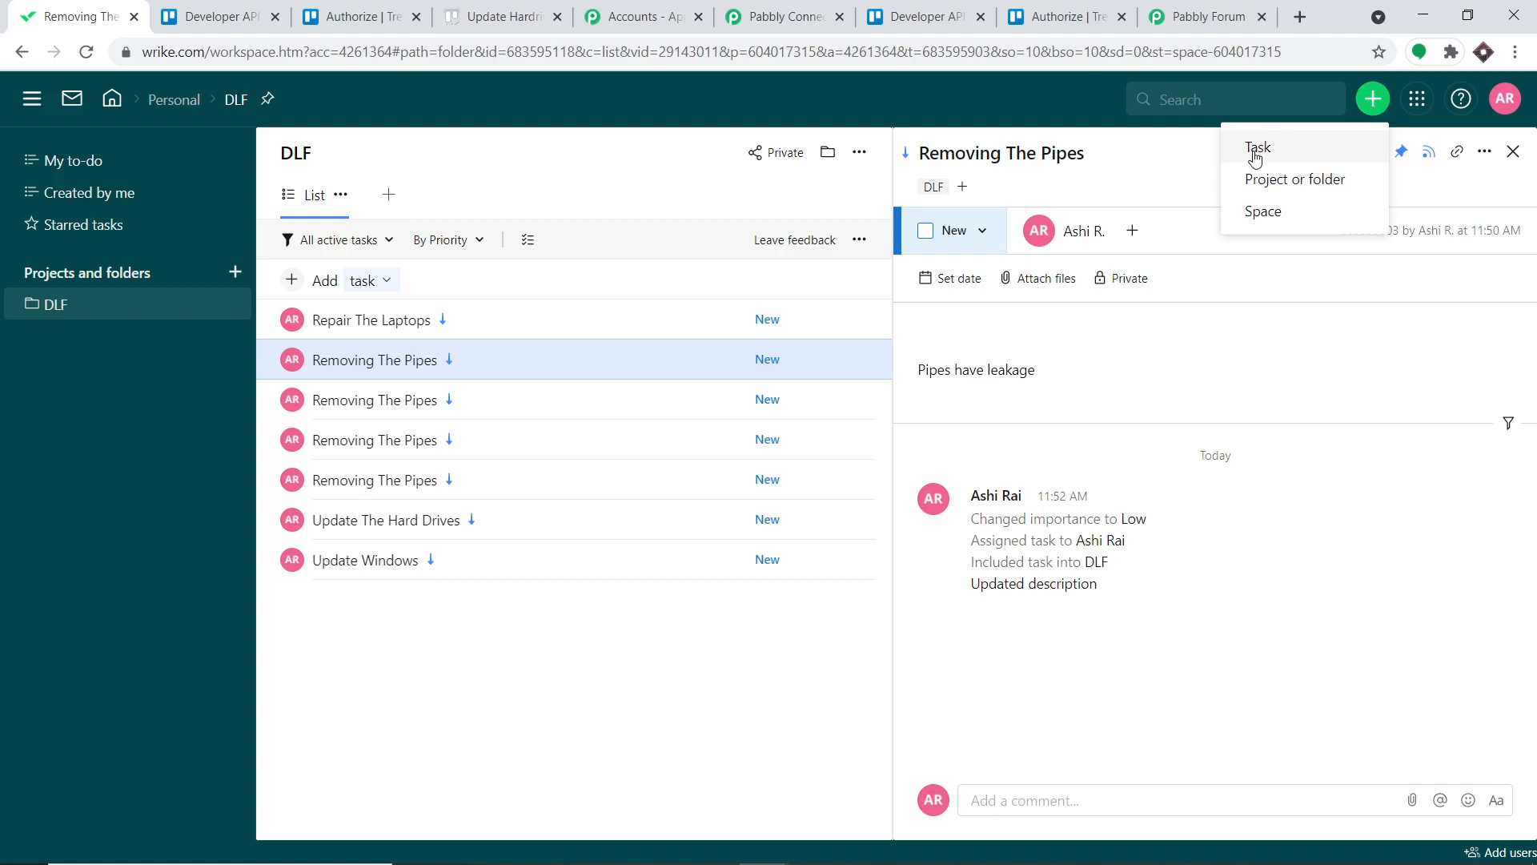
click(1244, 184)
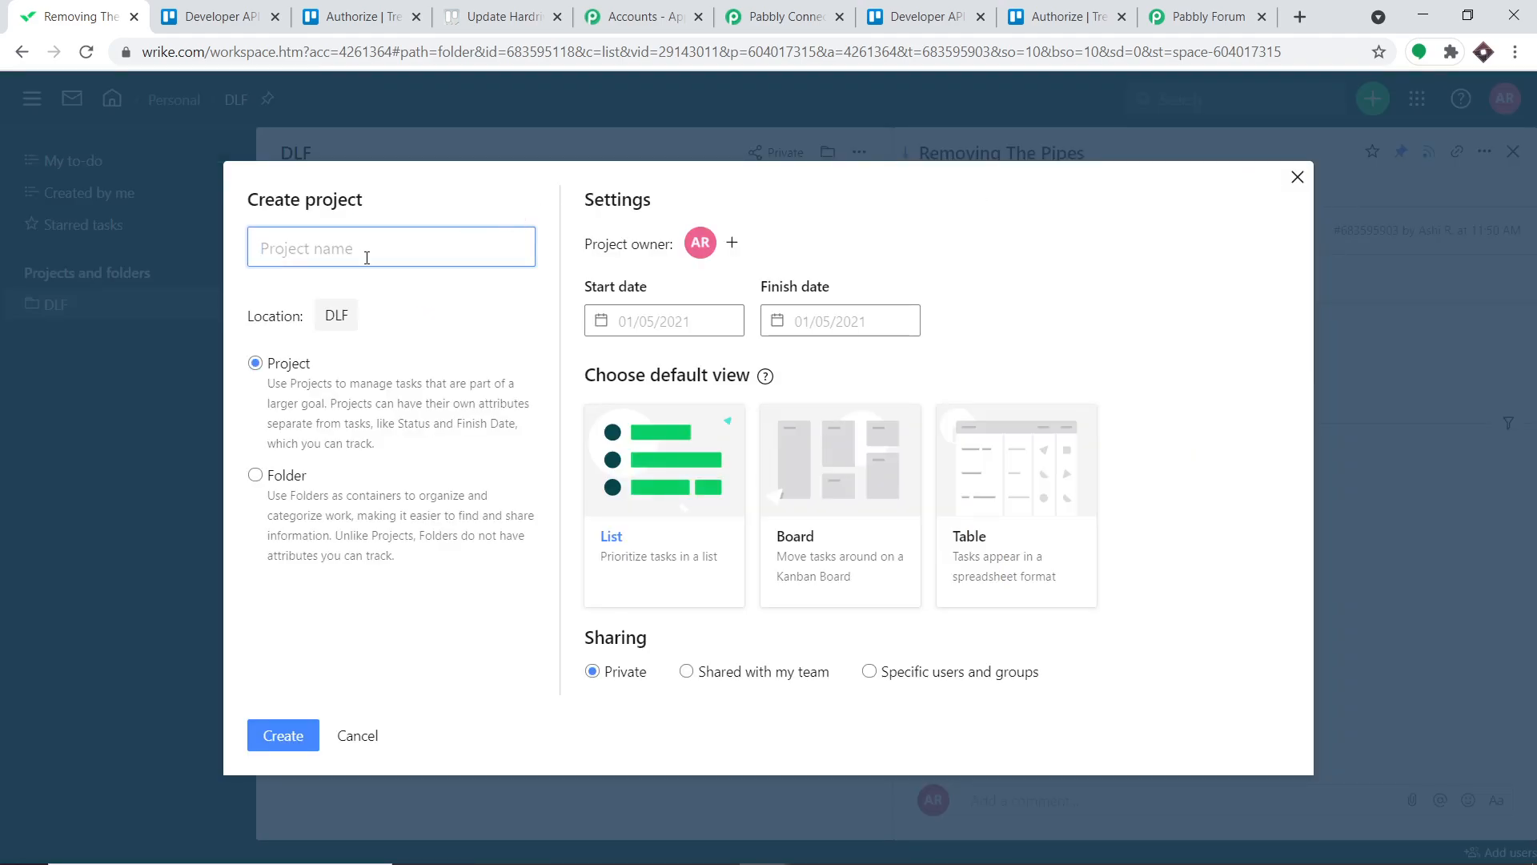
text(TRELLO)
click(257, 480)
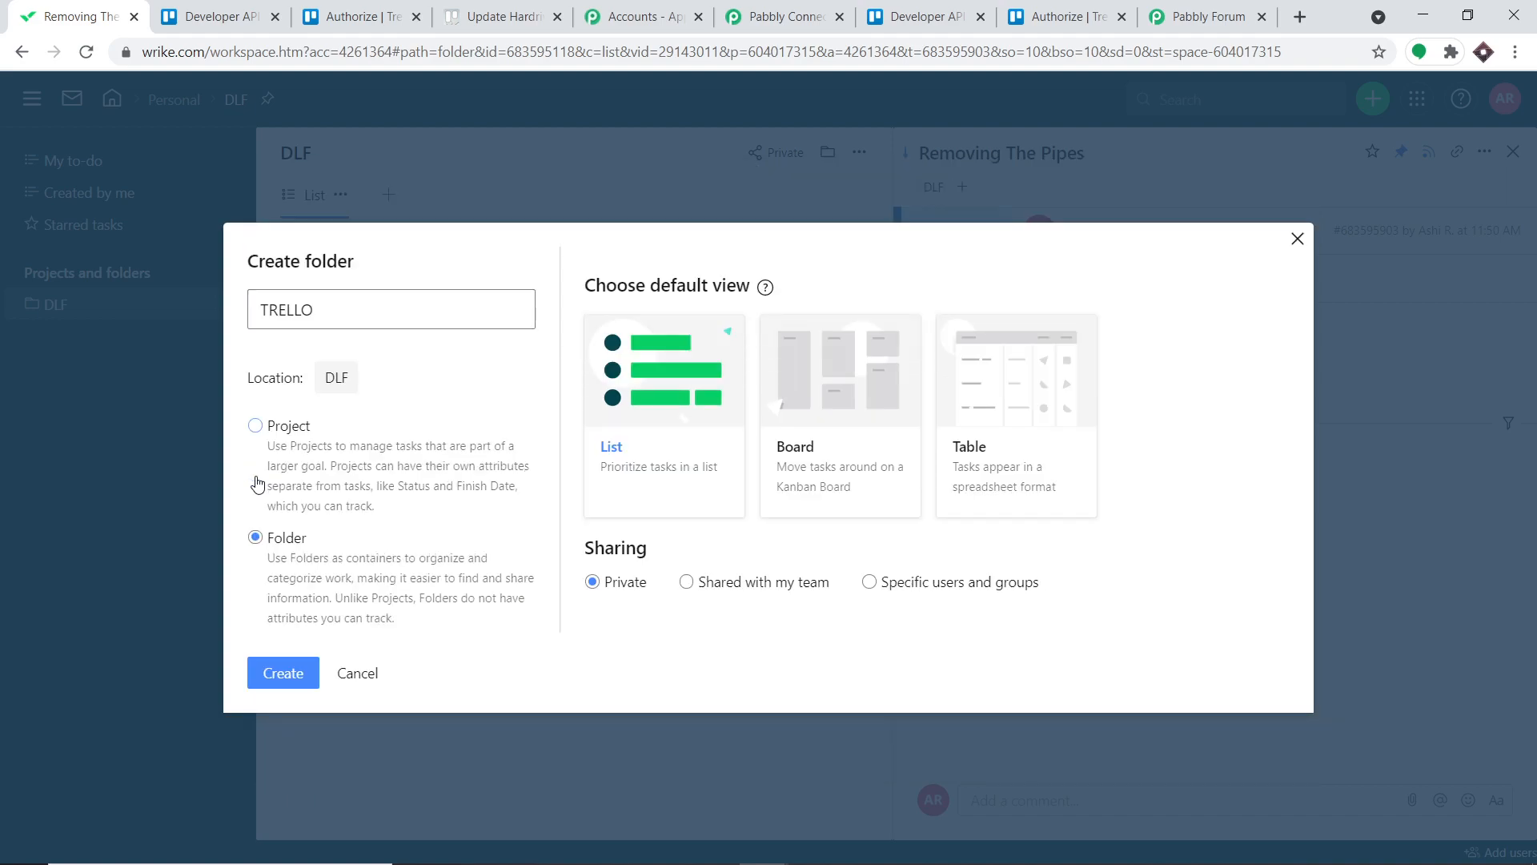
click(293, 671)
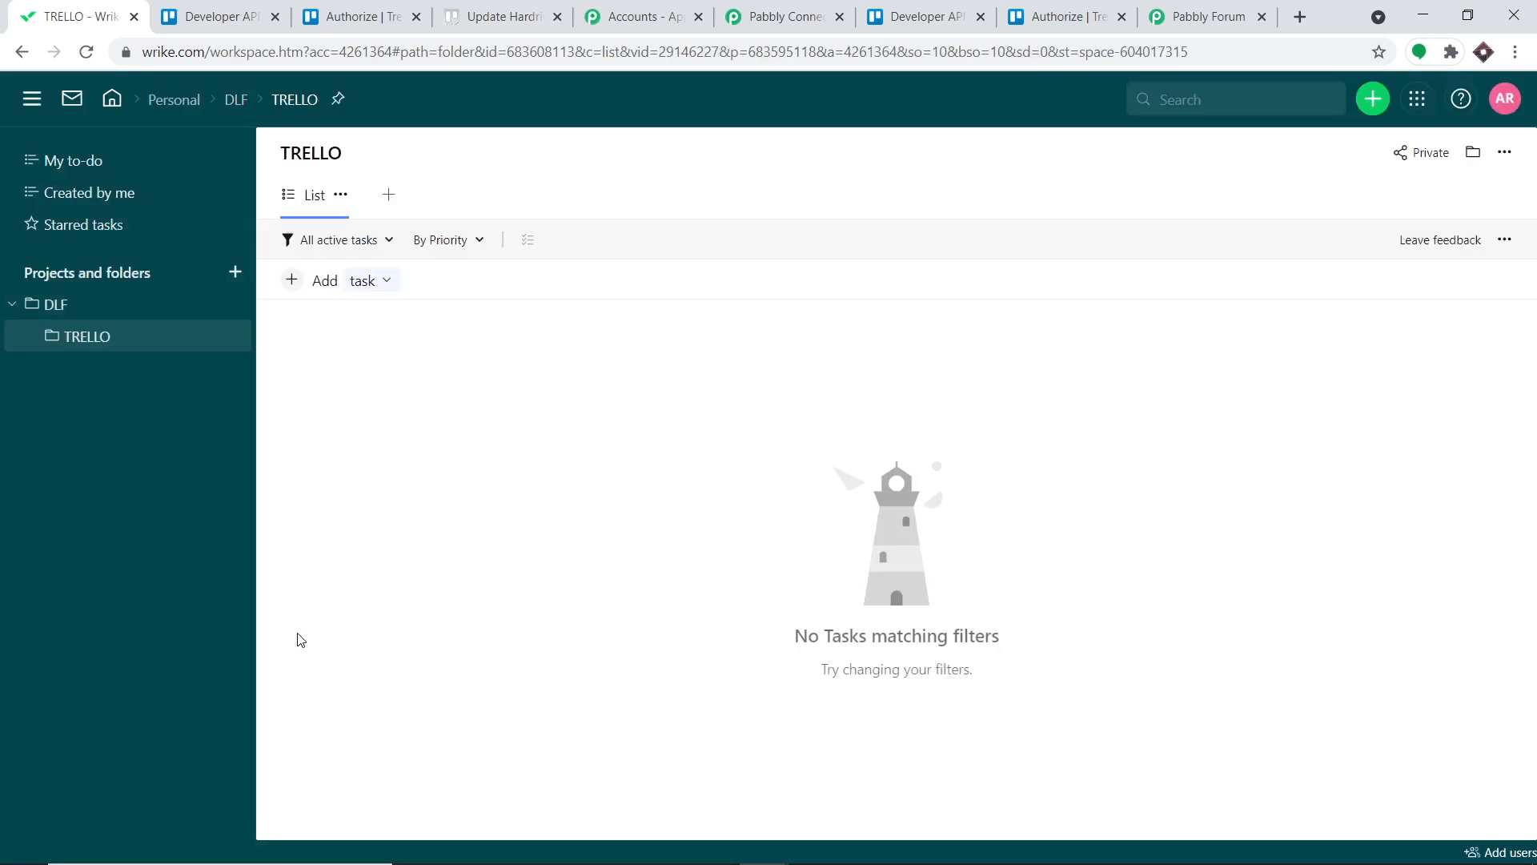
Return to the Pabbly Connect workflow, refresh the project/folder choices, and select TRELLO as the Create Task folder.
click(780, 16)
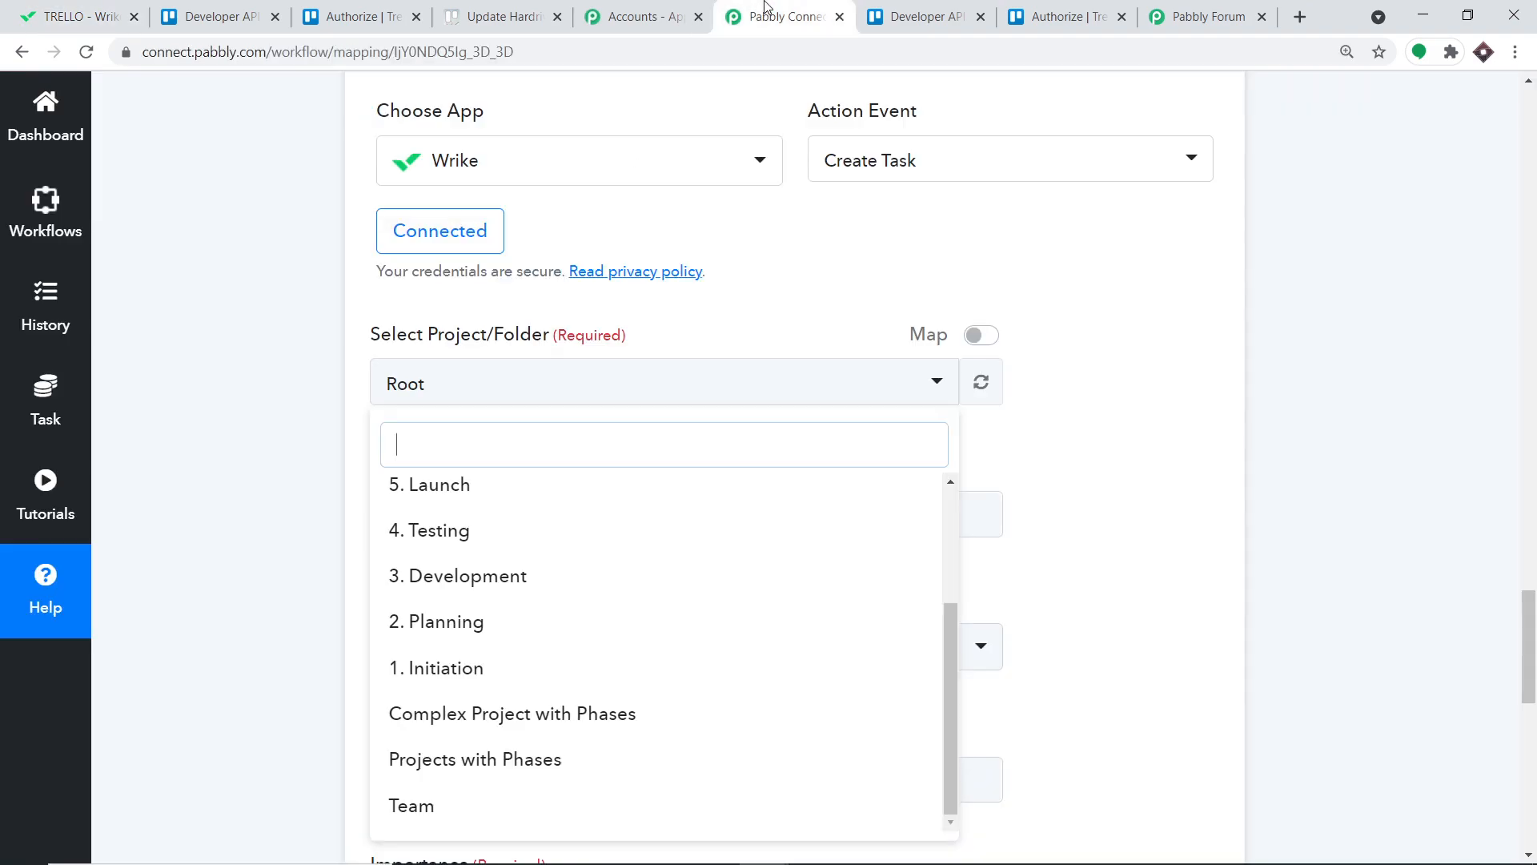
click(1054, 359)
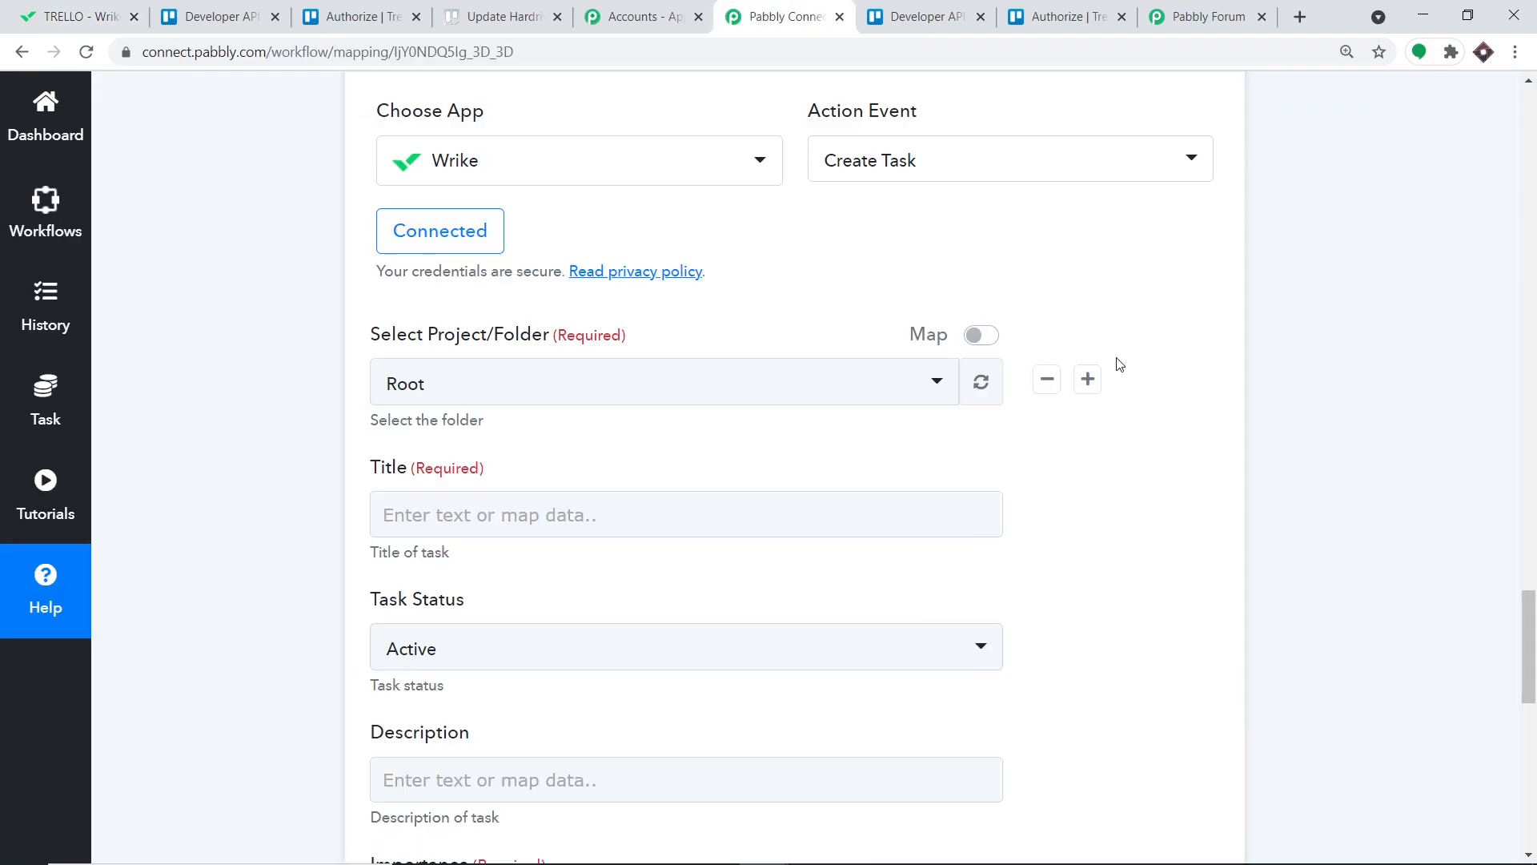
click(981, 385)
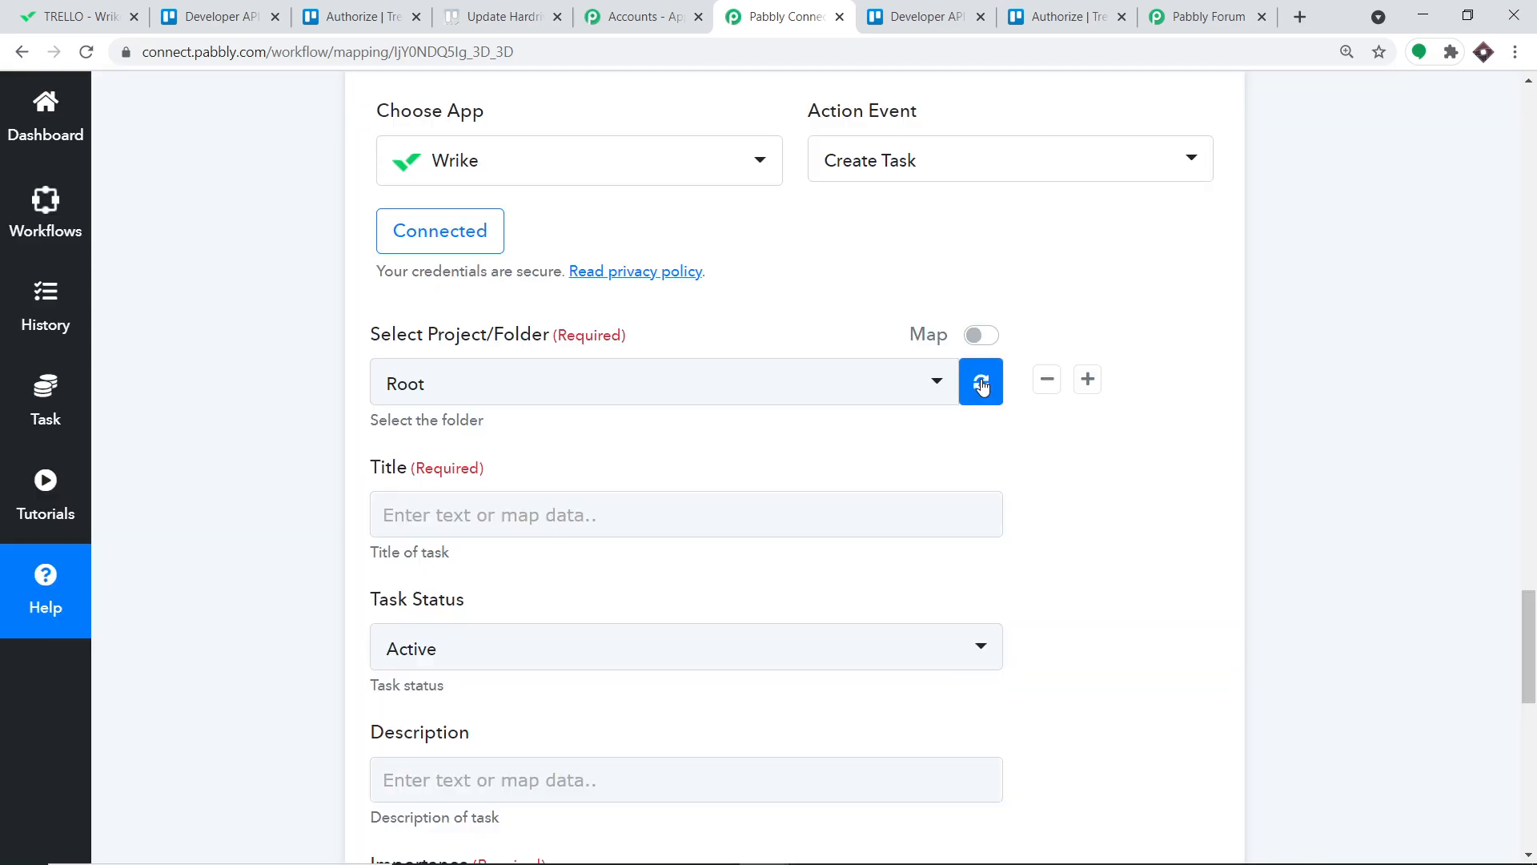
click(762, 387)
scroll(752, 586, down, 1)
scroll(753, 586, down, 2)
scroll(705, 664, down, 2)
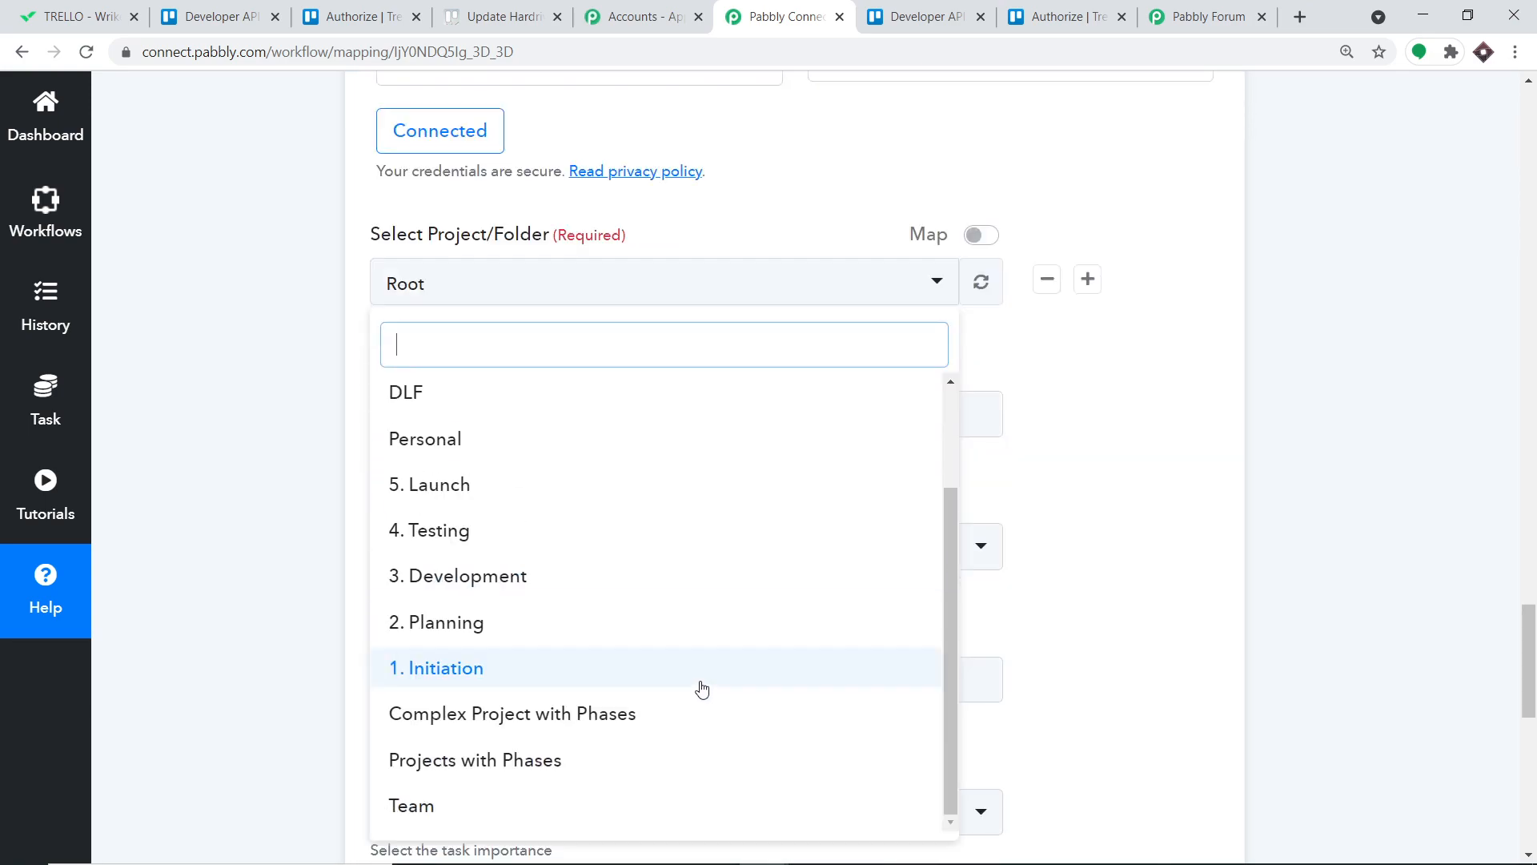
scroll(688, 685, up, 3)
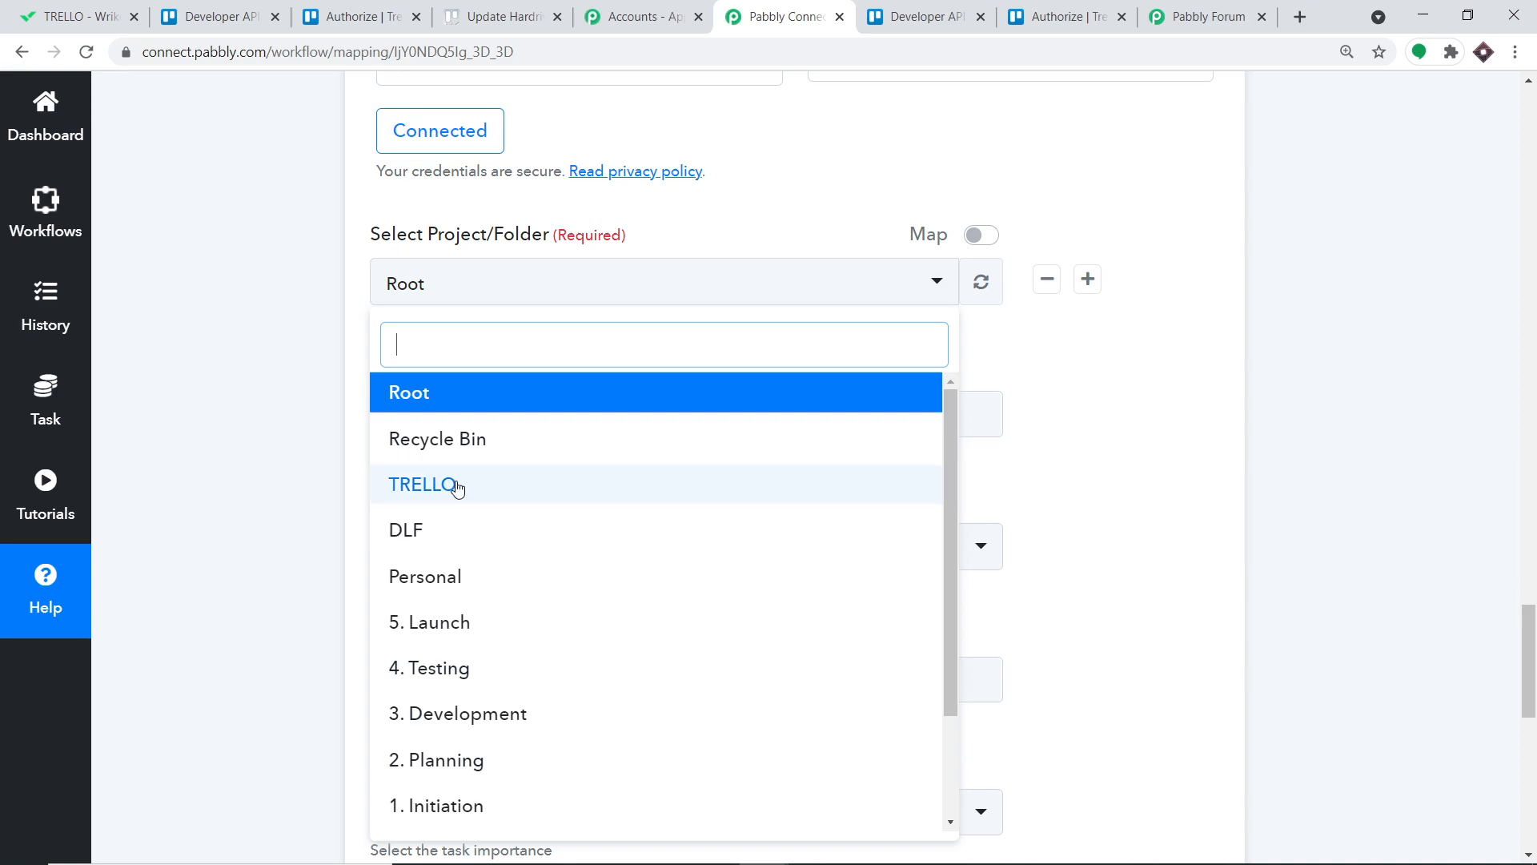
click(457, 486)
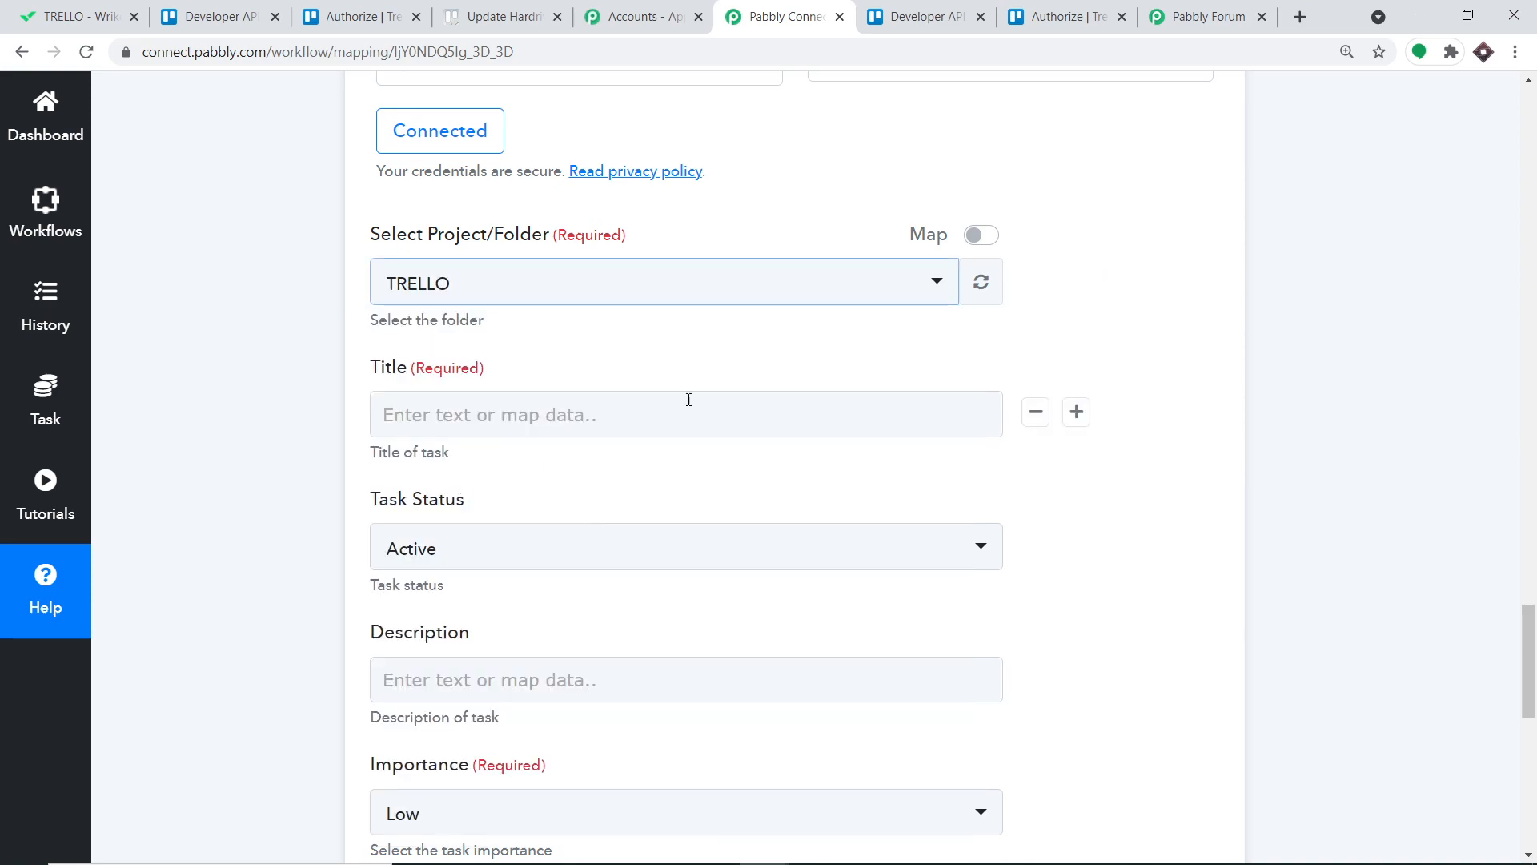
Map the task Title to the card name from the Trello New Card data.
scroll(965, 324, down, 1)
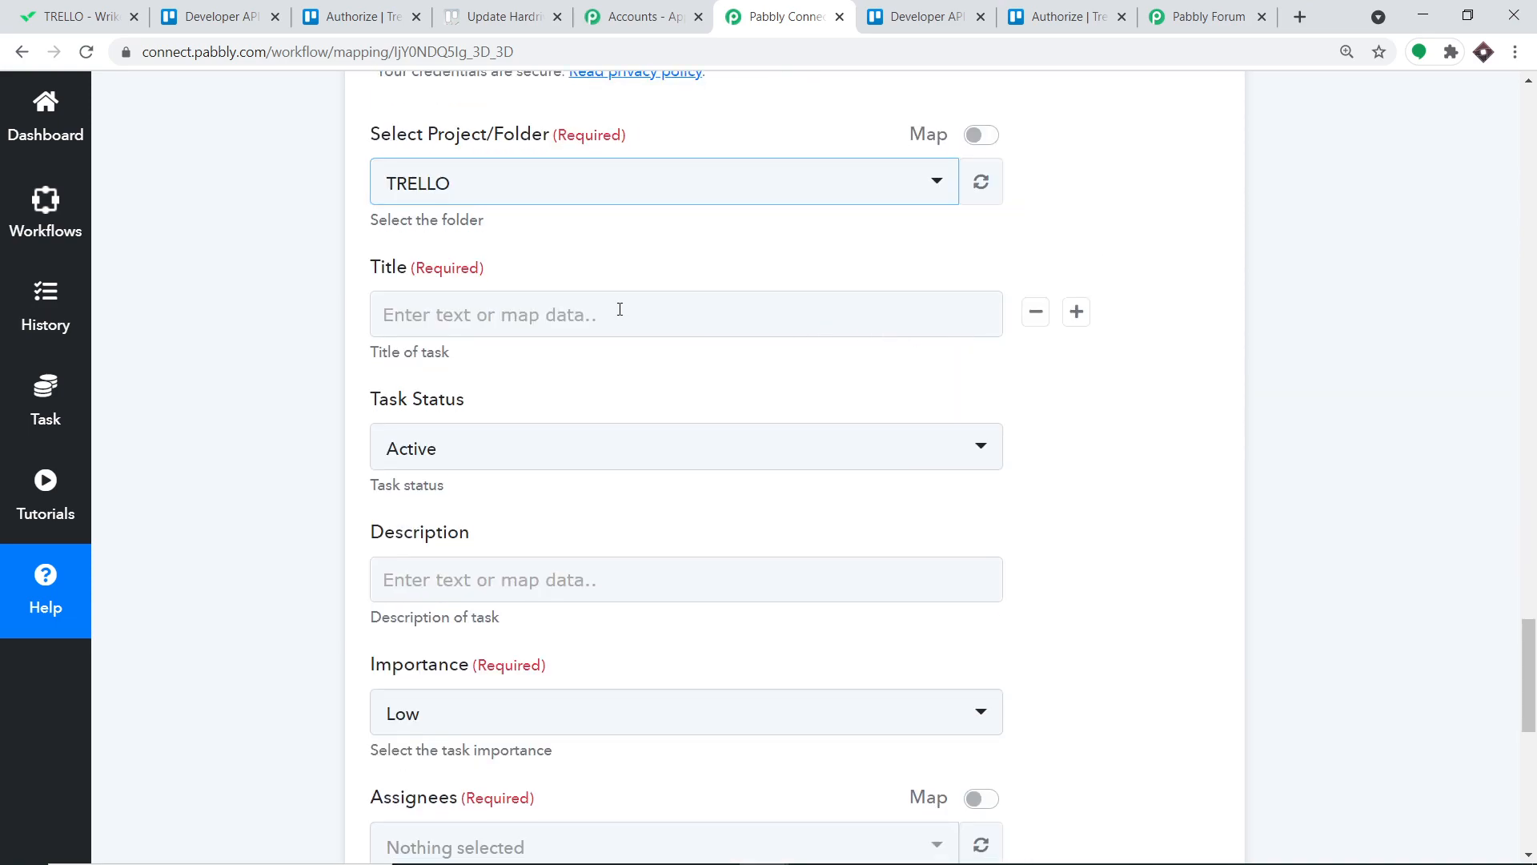
click(502, 324)
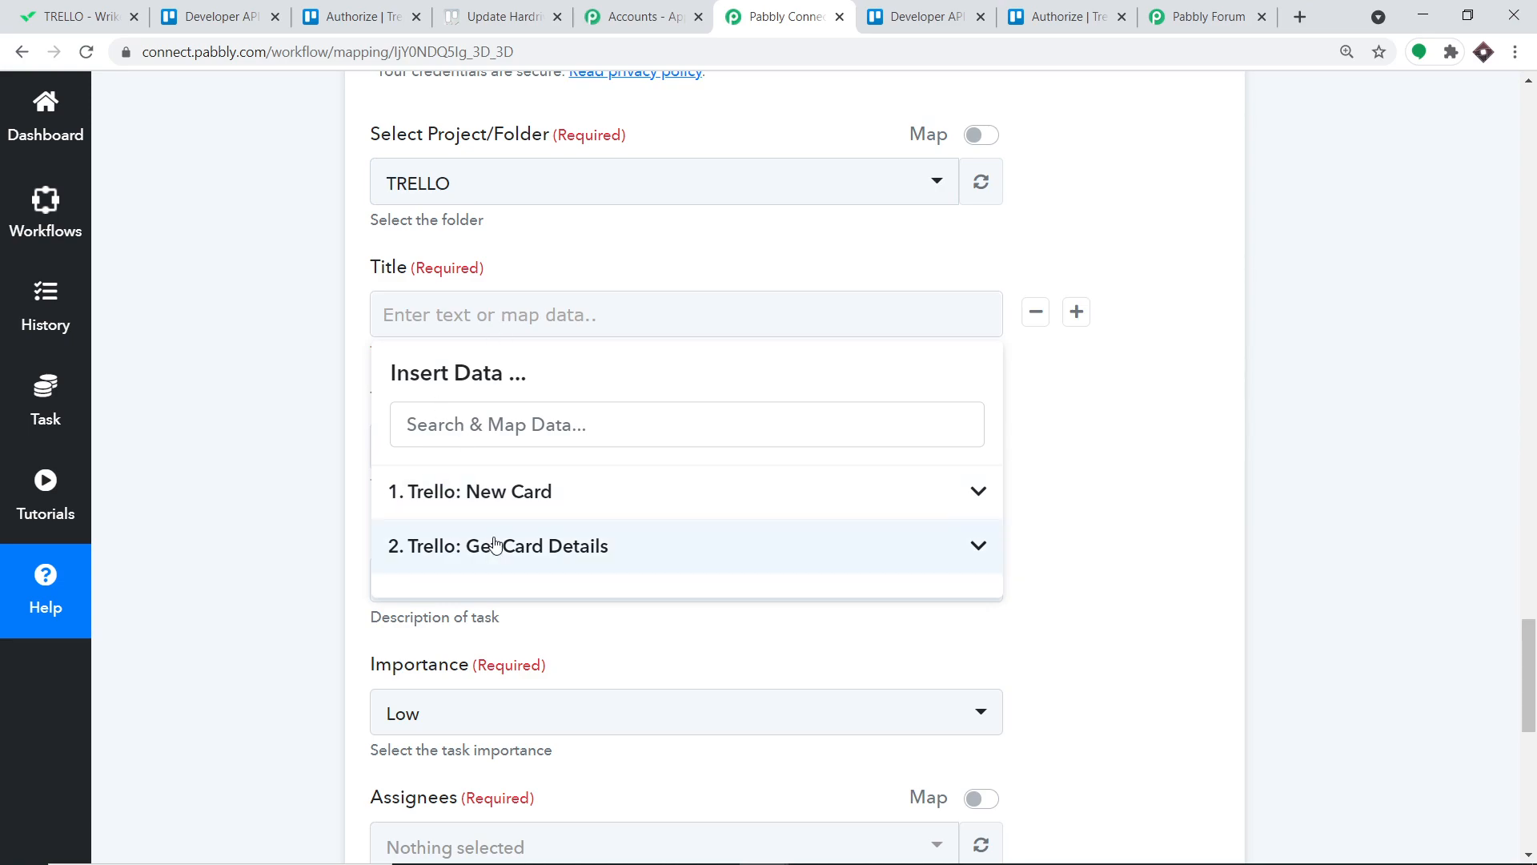
click(502, 504)
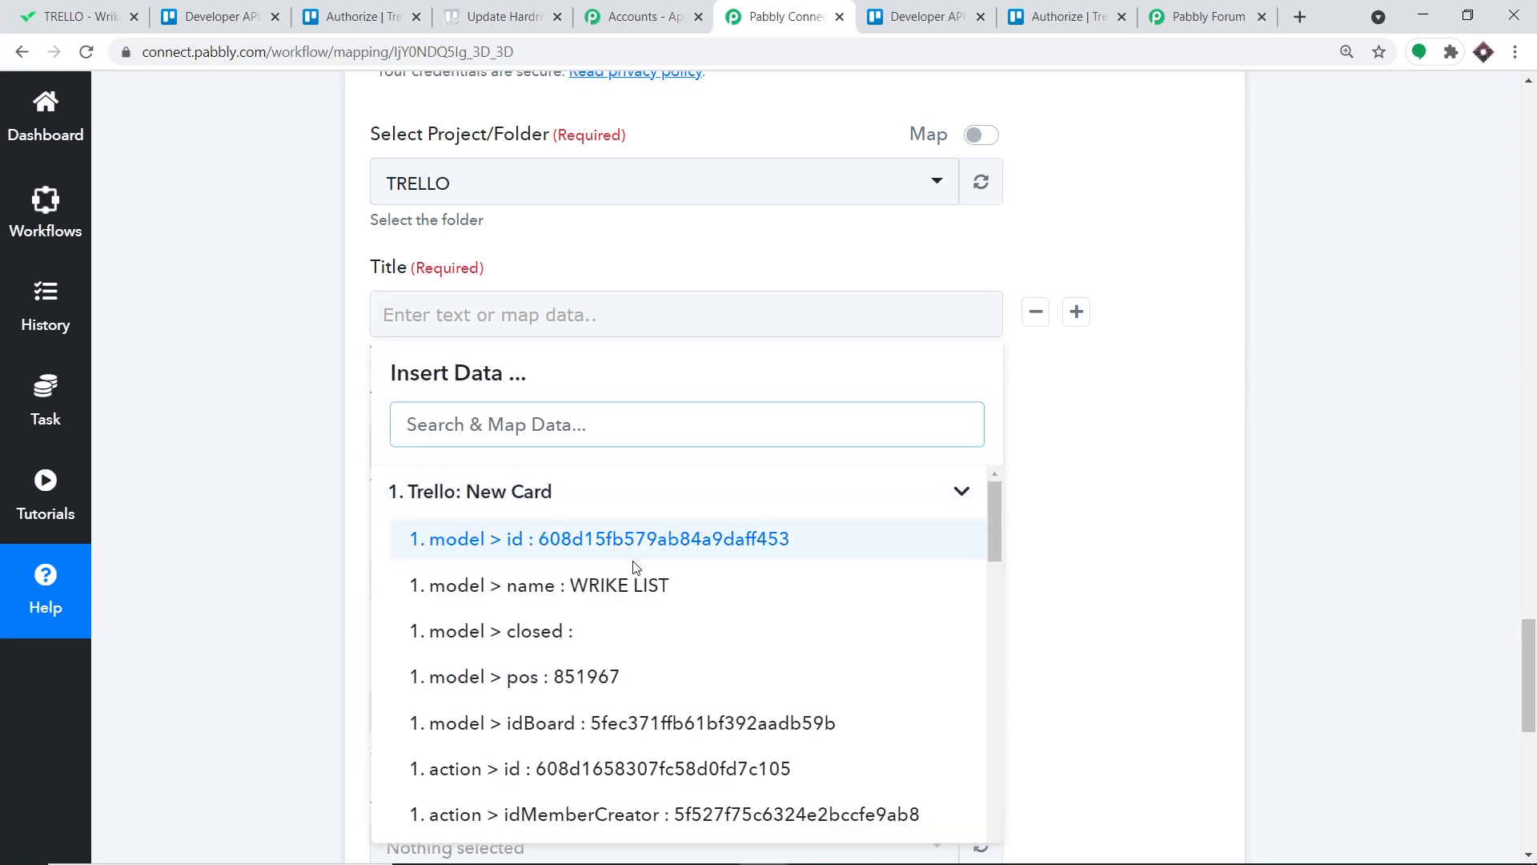
scroll(666, 594, down, 3)
scroll(667, 594, down, 1)
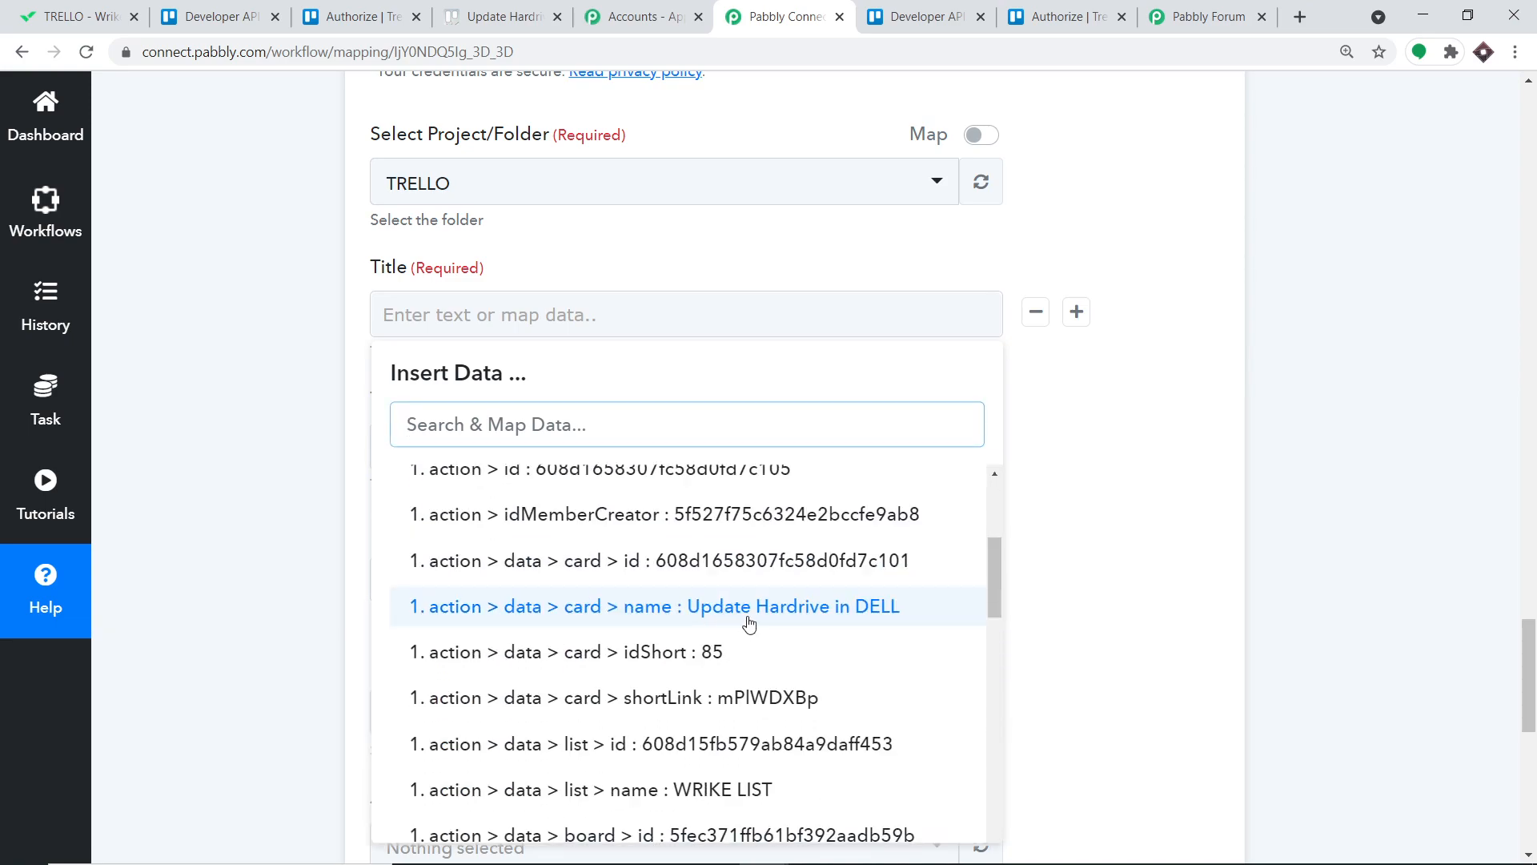
click(749, 622)
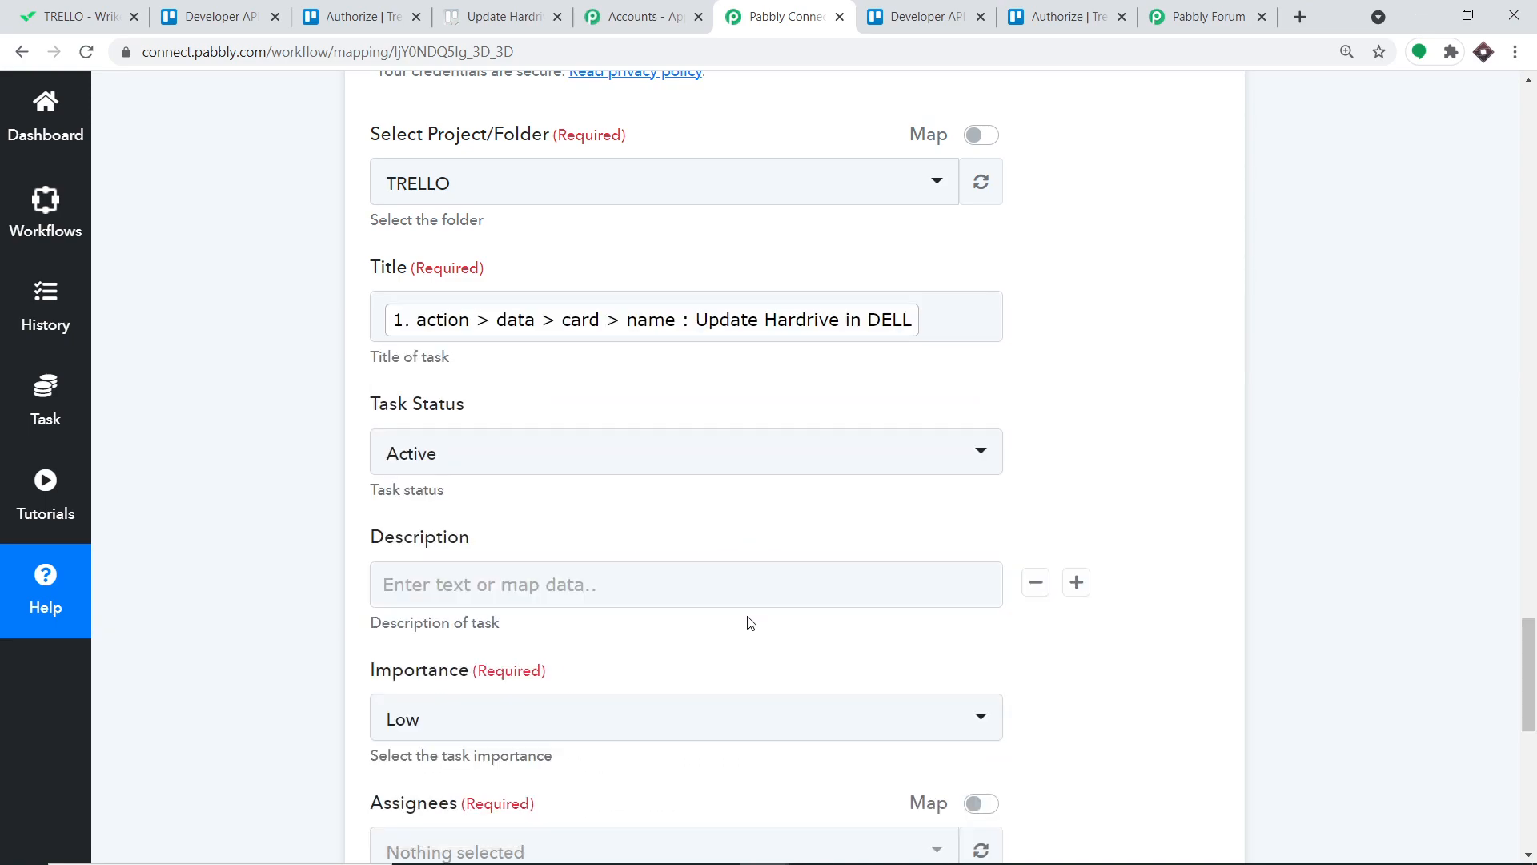
click(1238, 342)
Map the task Description to the desc value from the Trello Get Card Details data.
scroll(935, 309, down, 3)
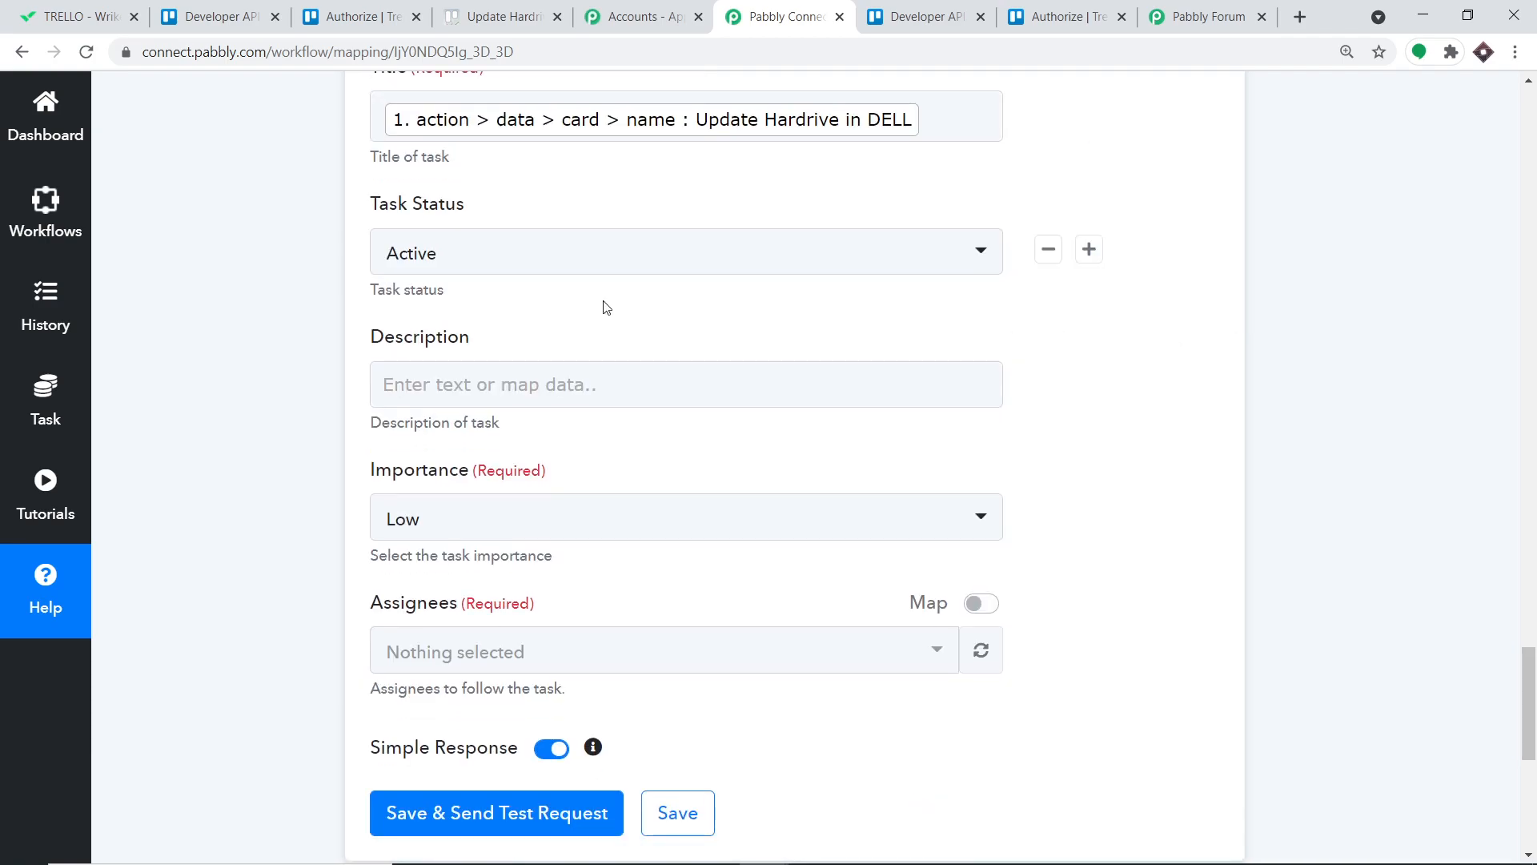
scroll(606, 308, down, 1)
click(583, 280)
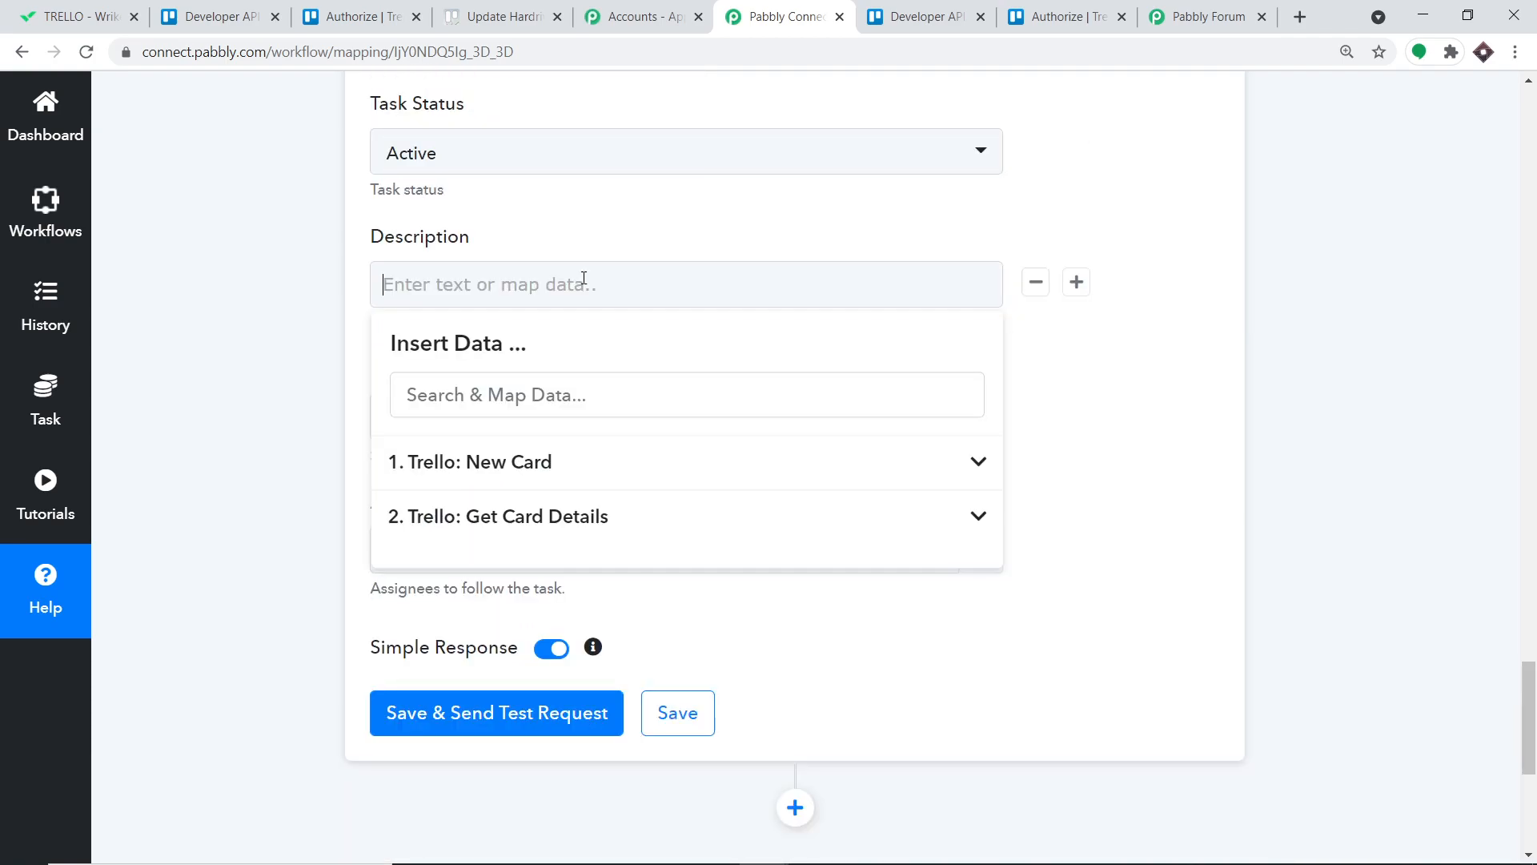
click(590, 515)
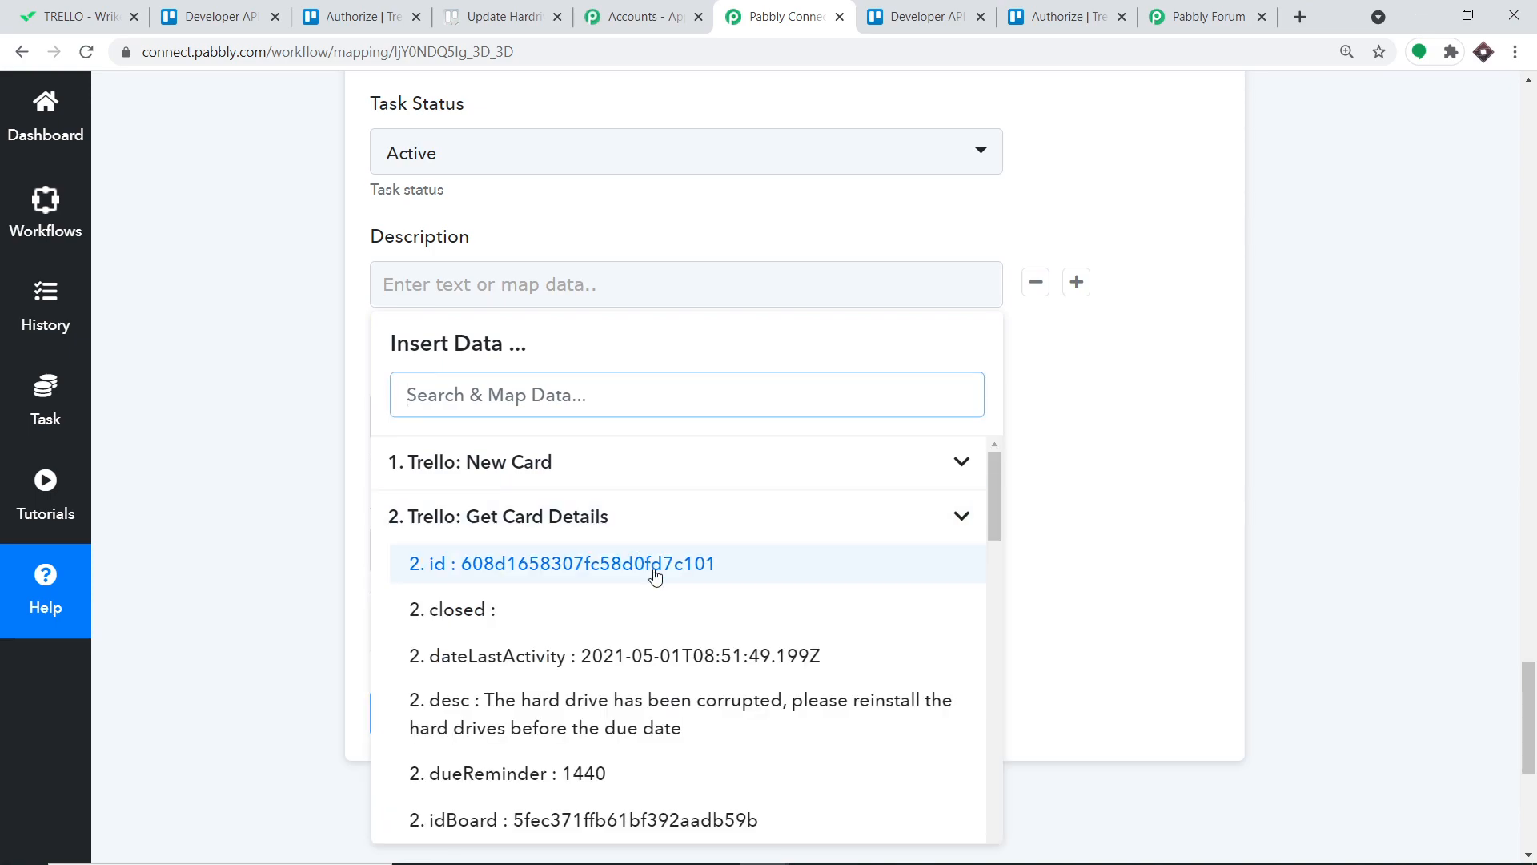
click(618, 687)
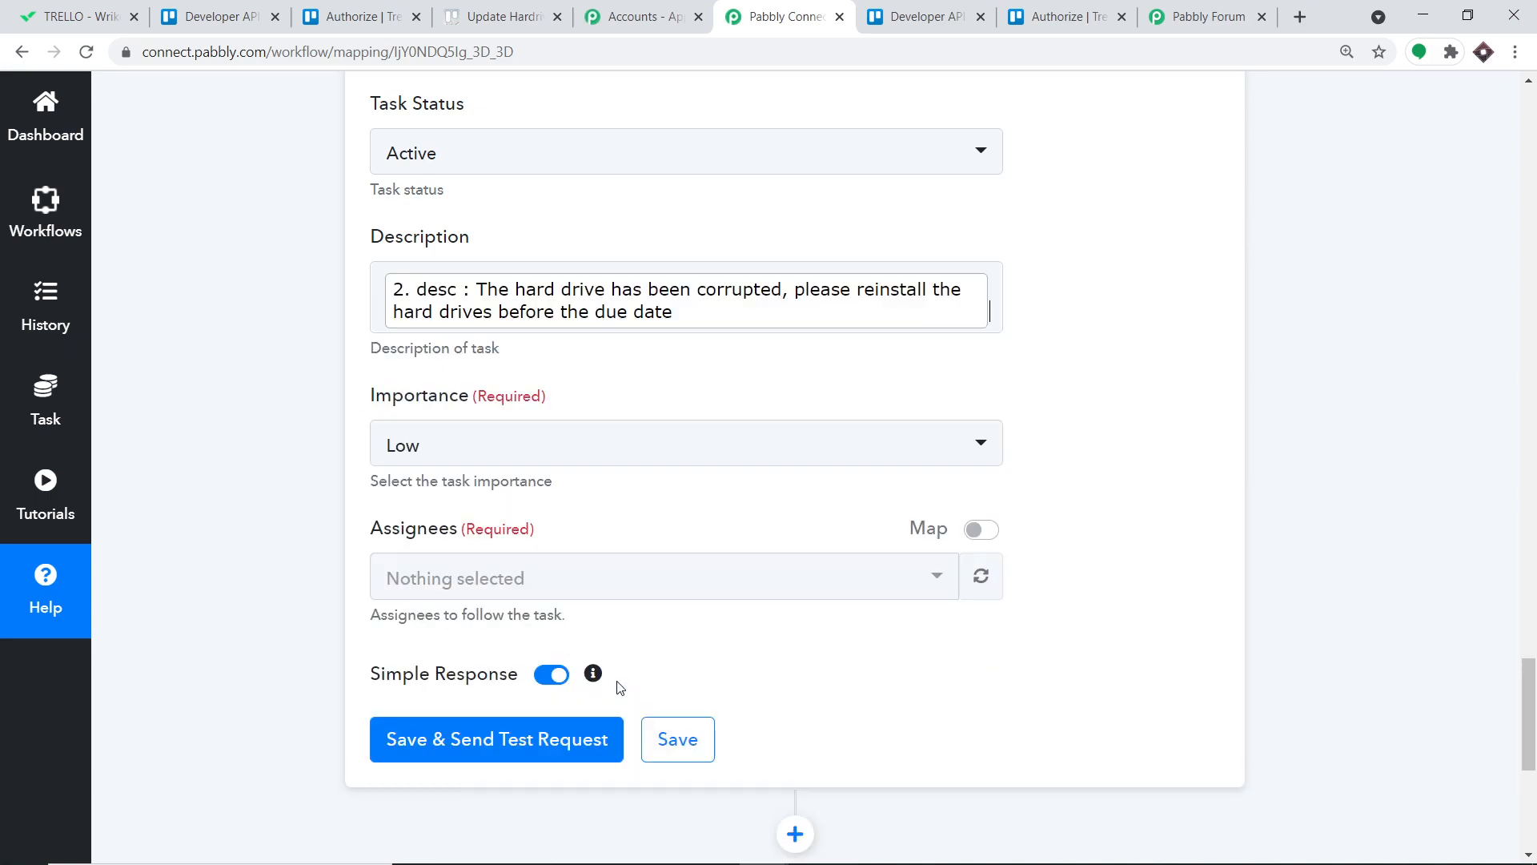
click(1085, 344)
Choose the account owner as the task's assignee.
scroll(728, 321, down, 1)
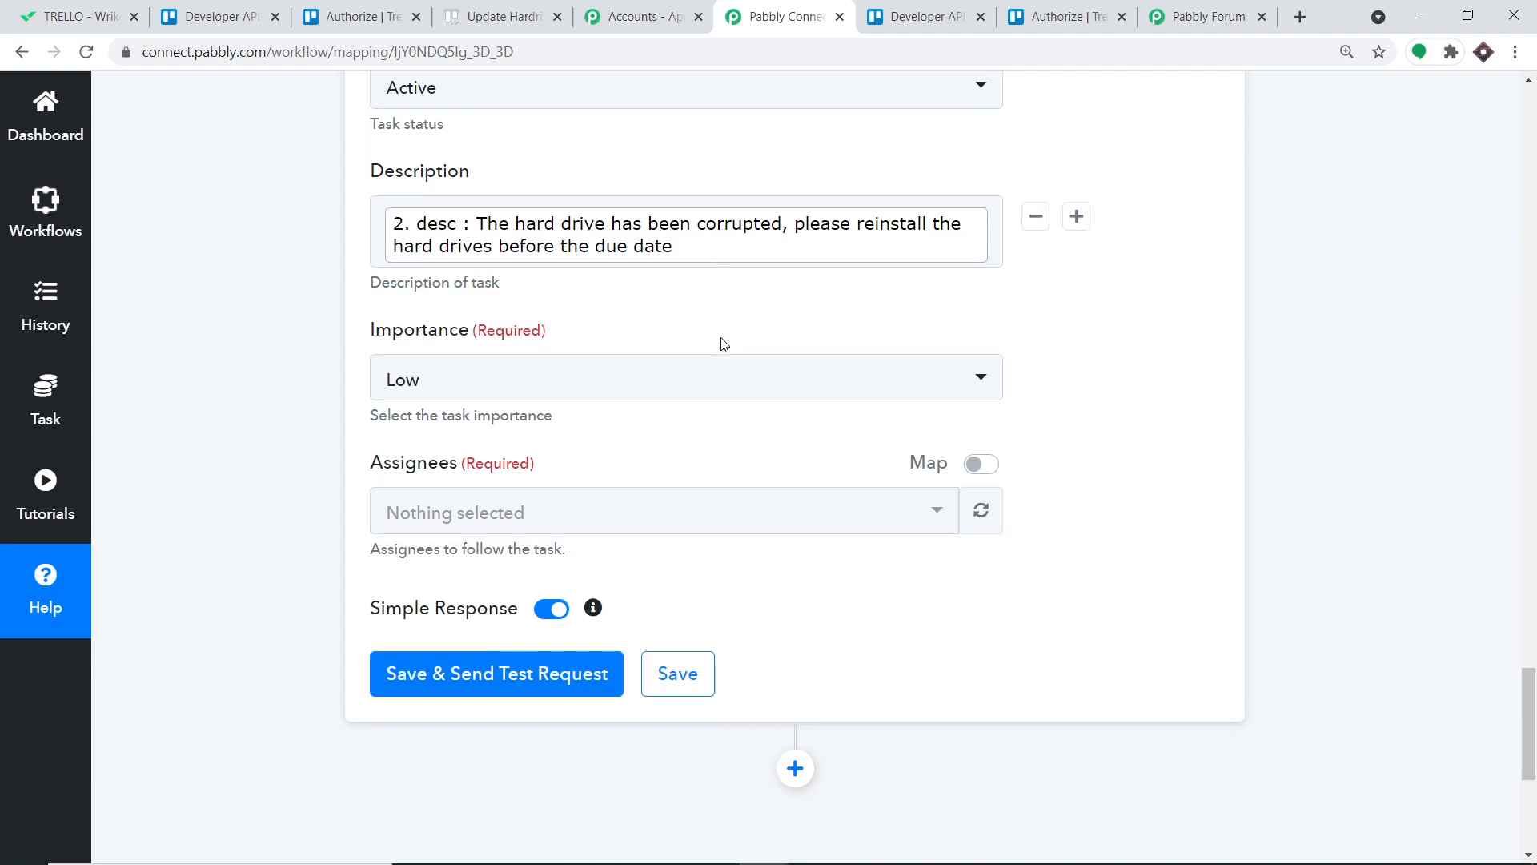
click(520, 481)
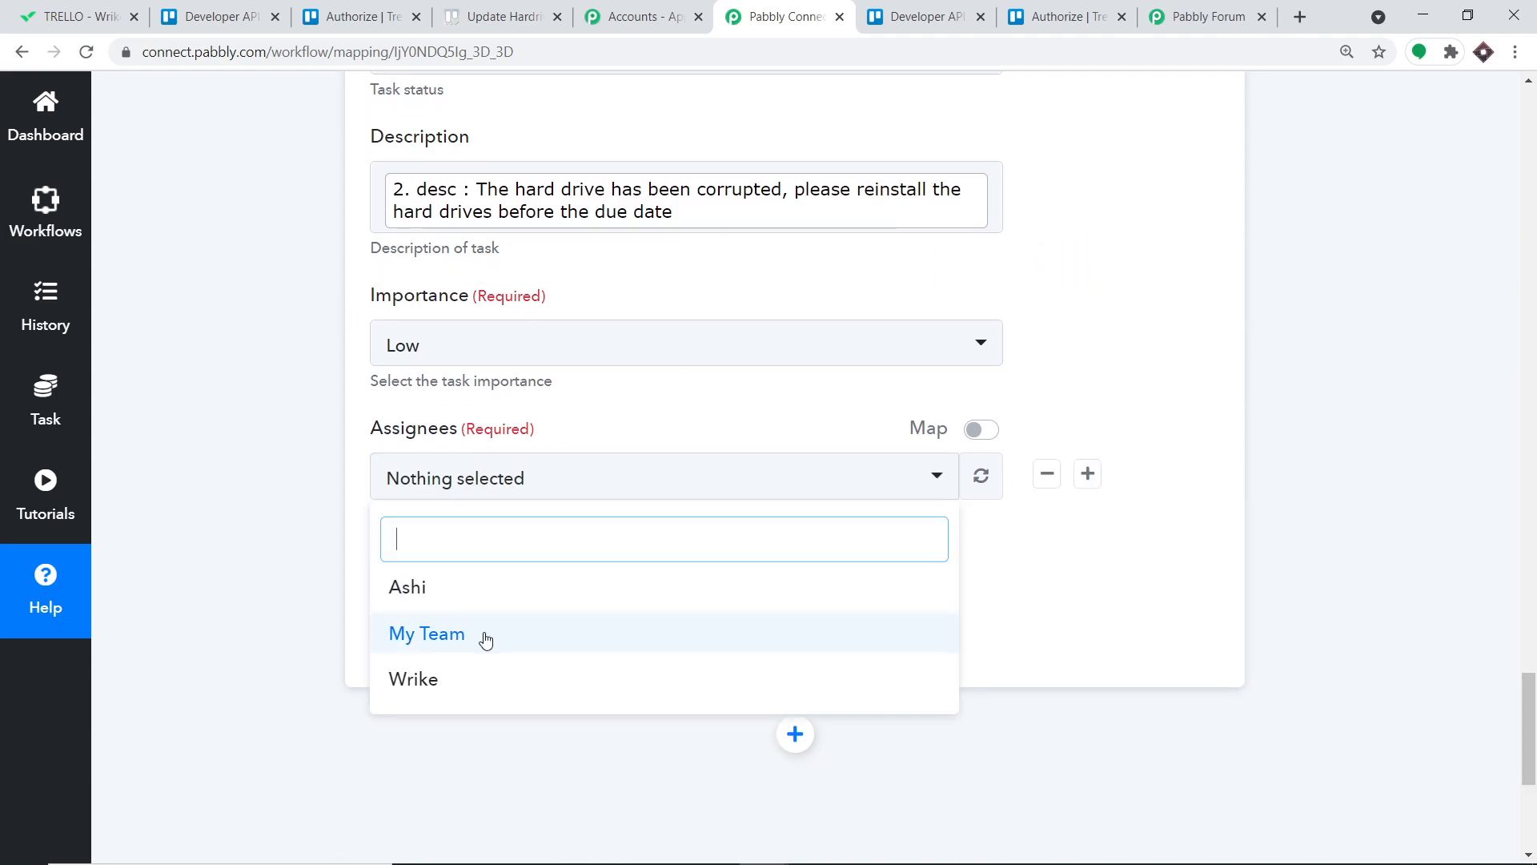
click(483, 598)
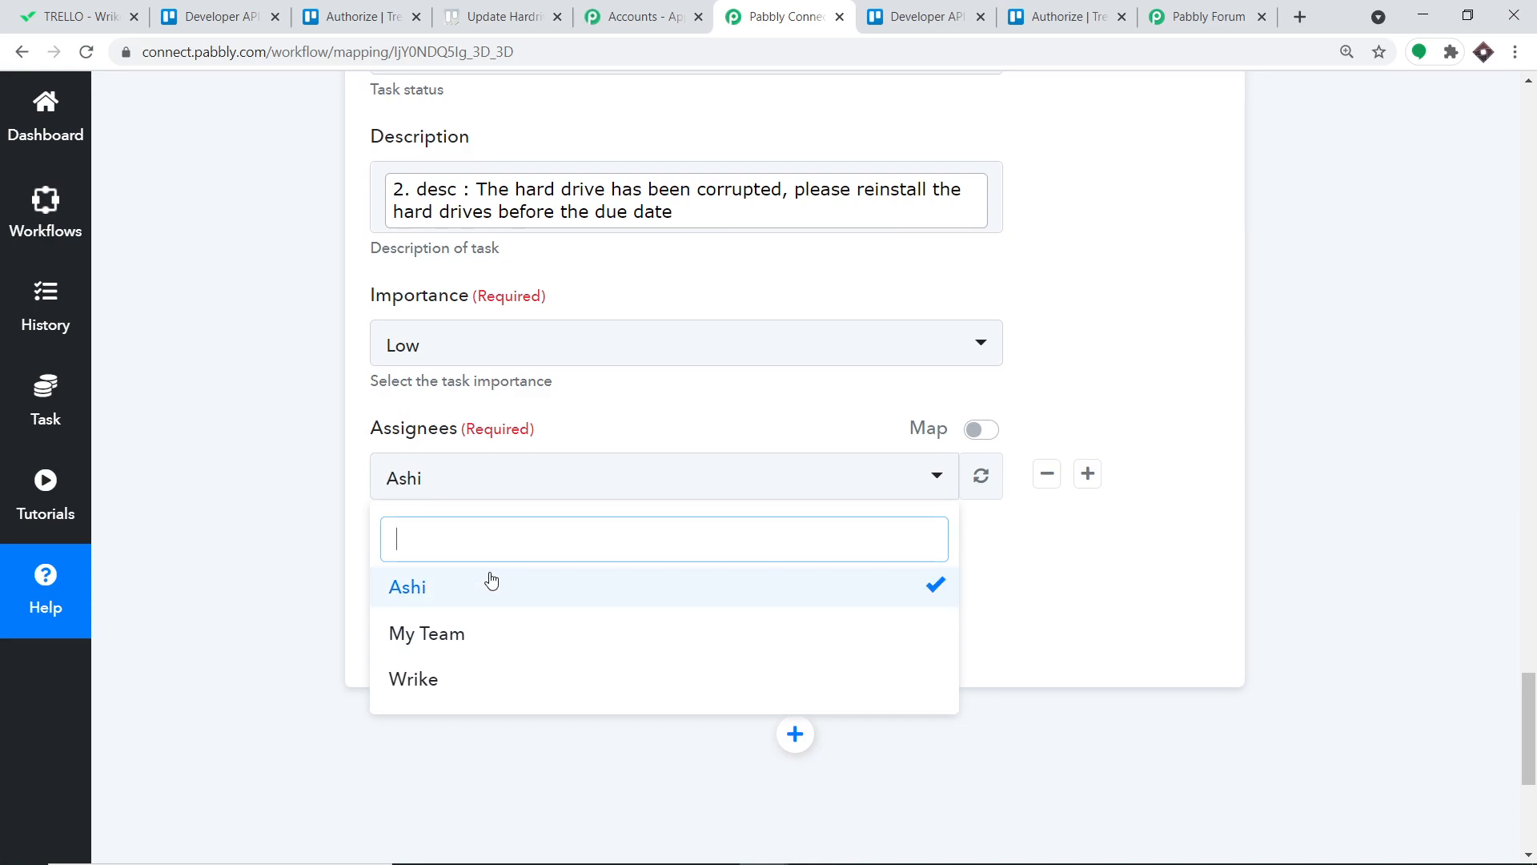
click(1305, 391)
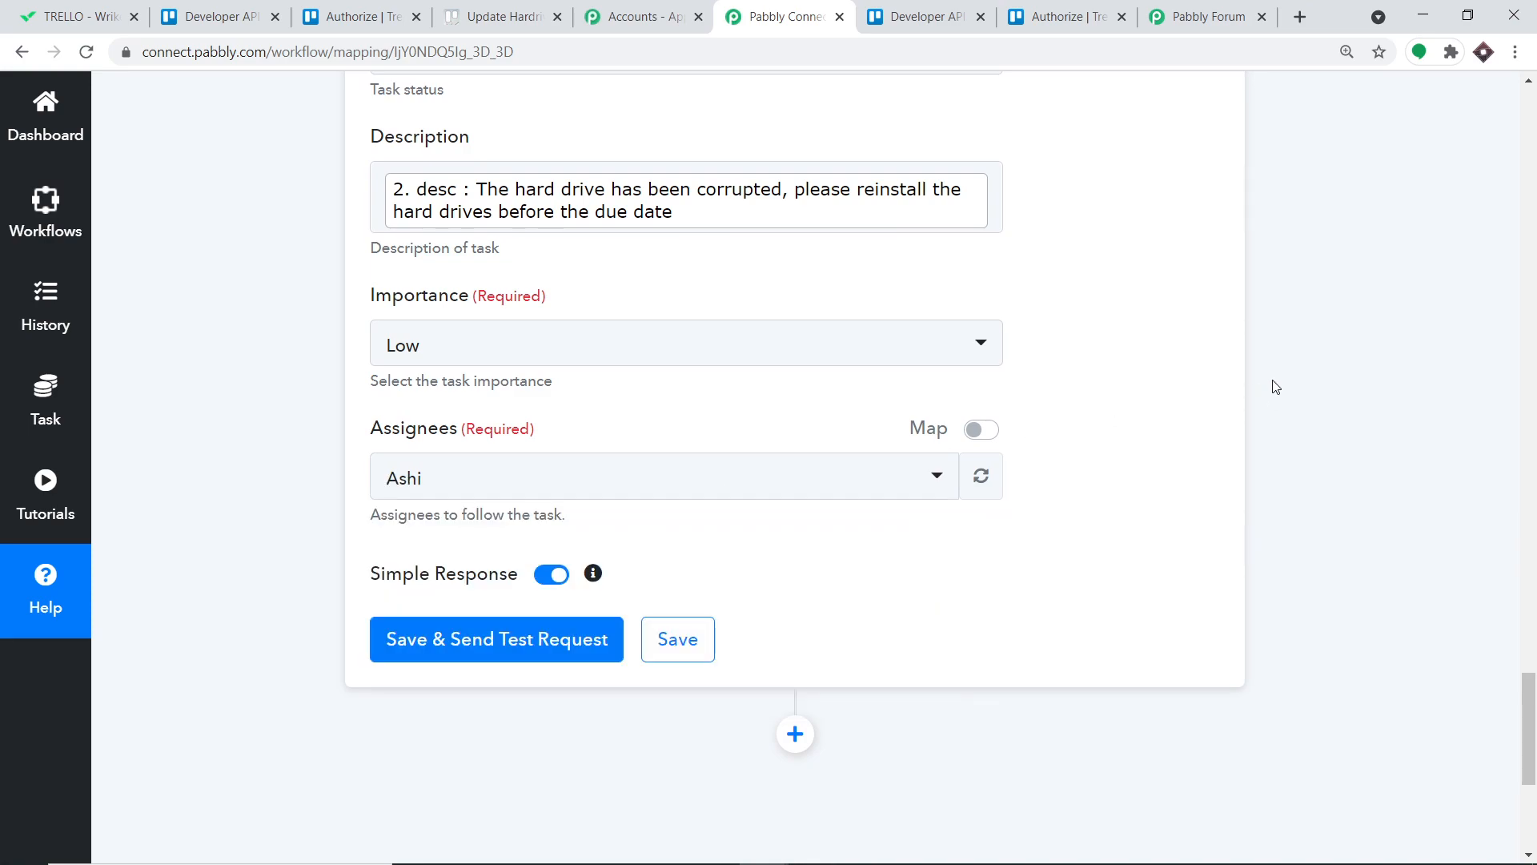
Review the Create Task field mappings, then save the action and send a test request.
scroll(1265, 384, up, 5)
scroll(1259, 382, up, 4)
scroll(1259, 382, down, 10)
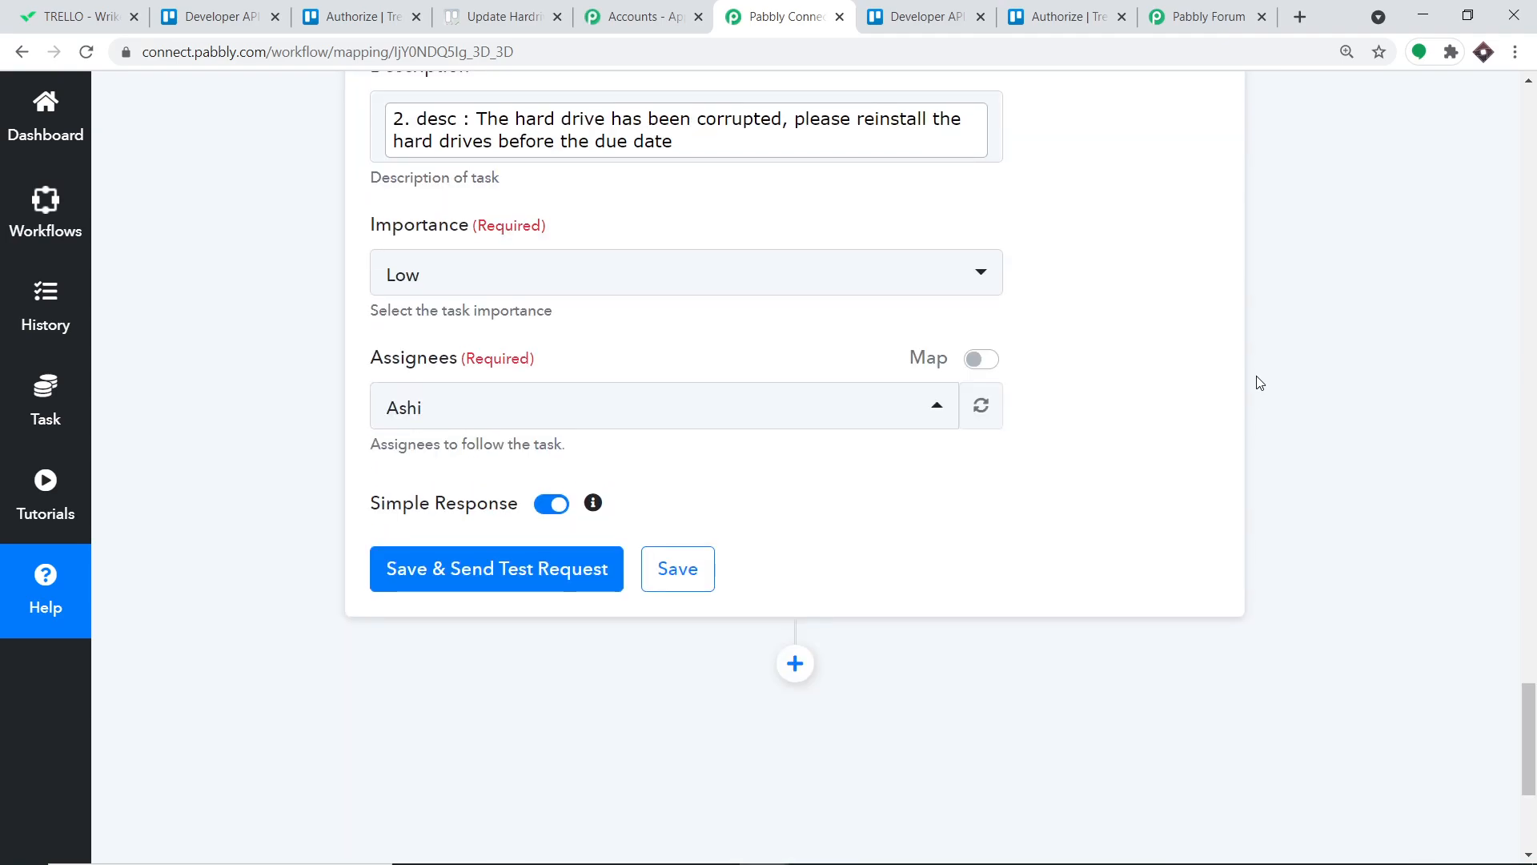
click(1260, 383)
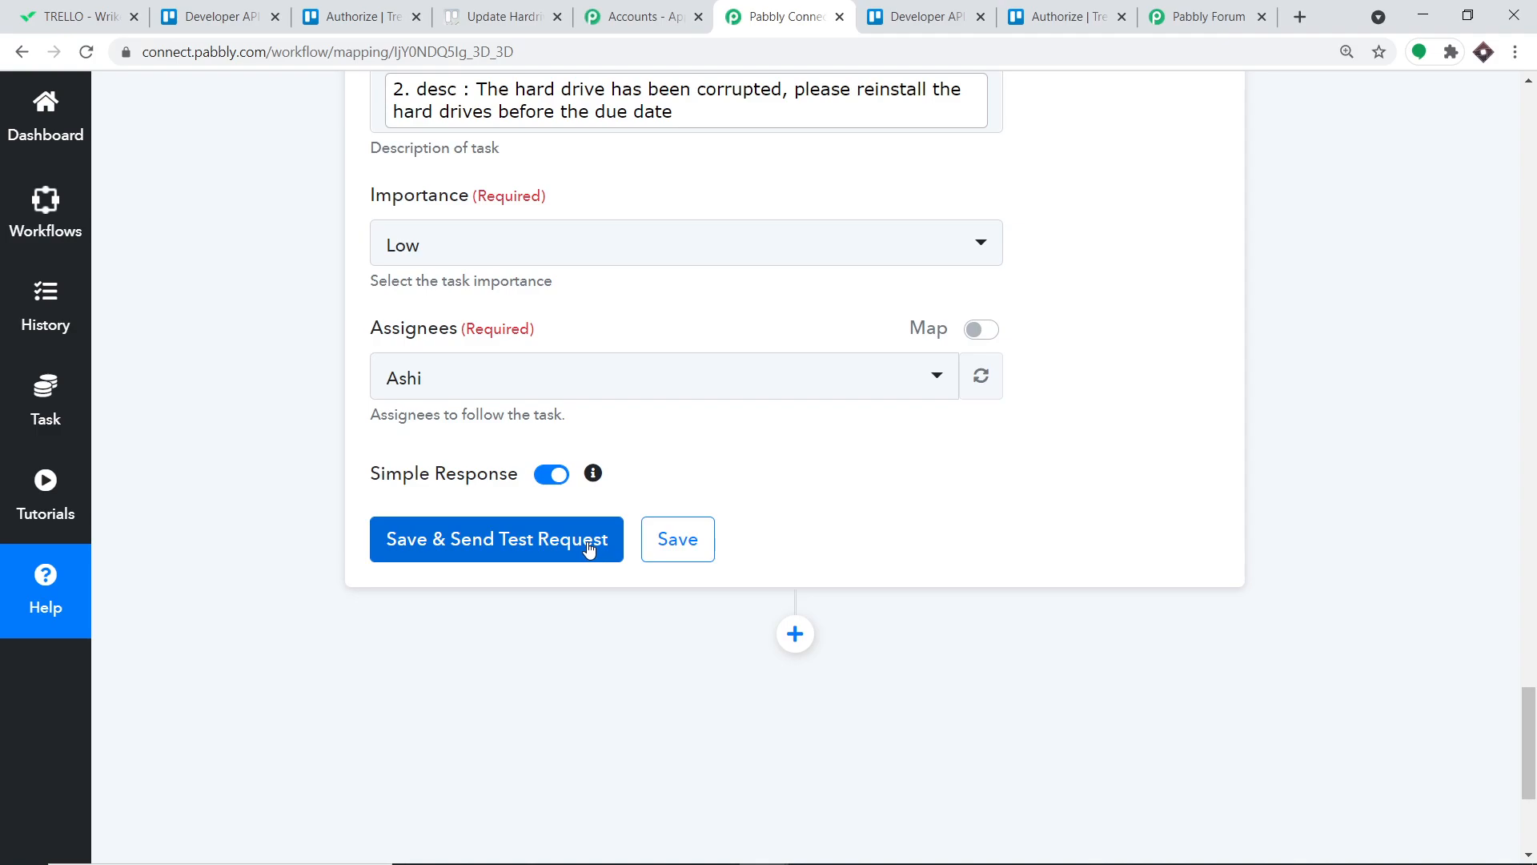
click(588, 544)
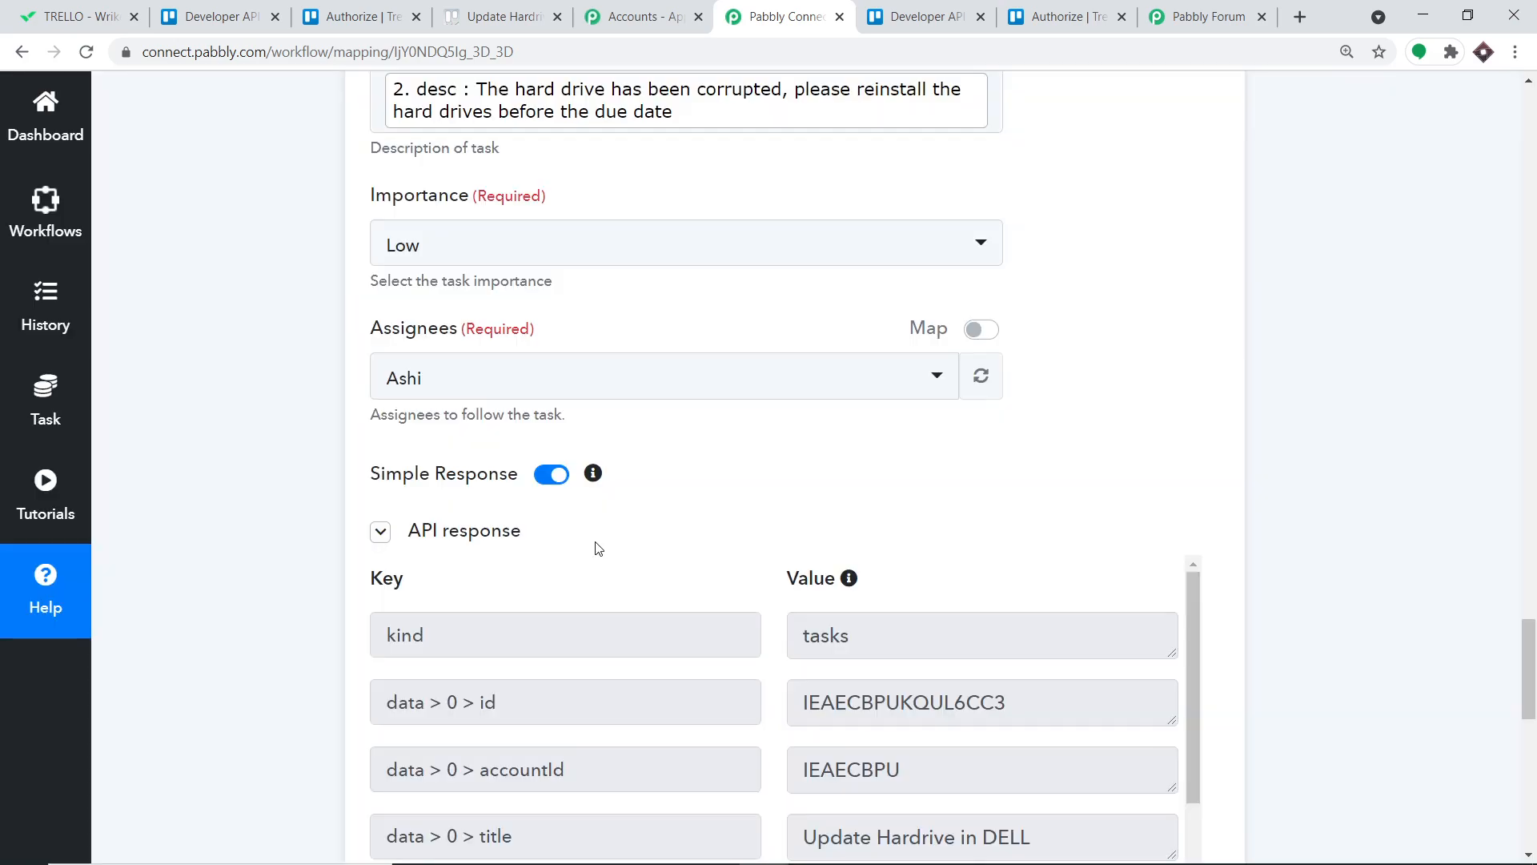
Switch to Wrike and open the Update Hardrive in DELL task in the TRELLO folder to check its details.
mouse_move(820, 342)
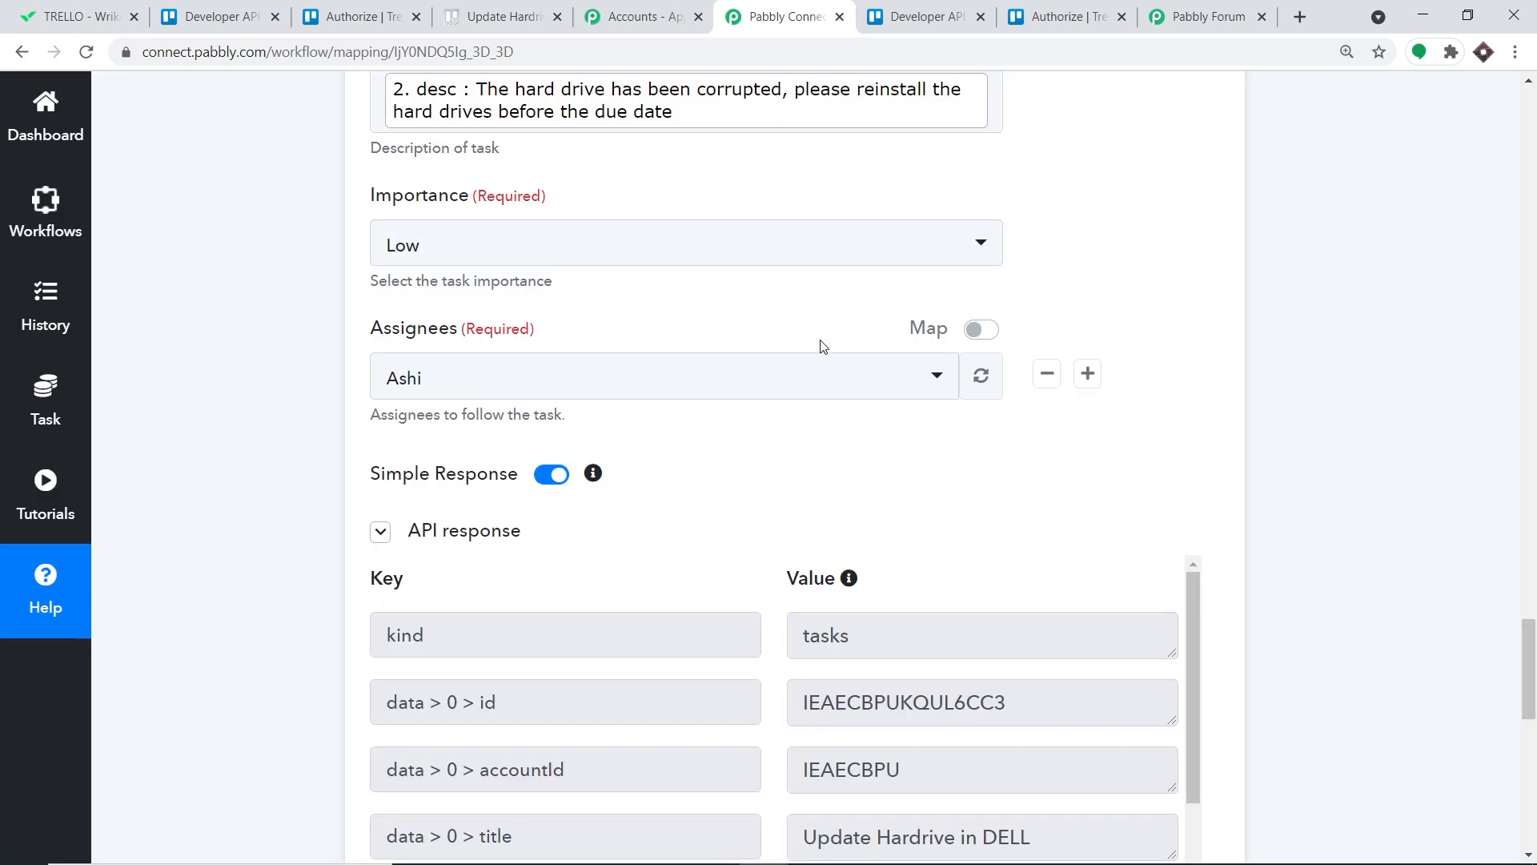
click(46, 8)
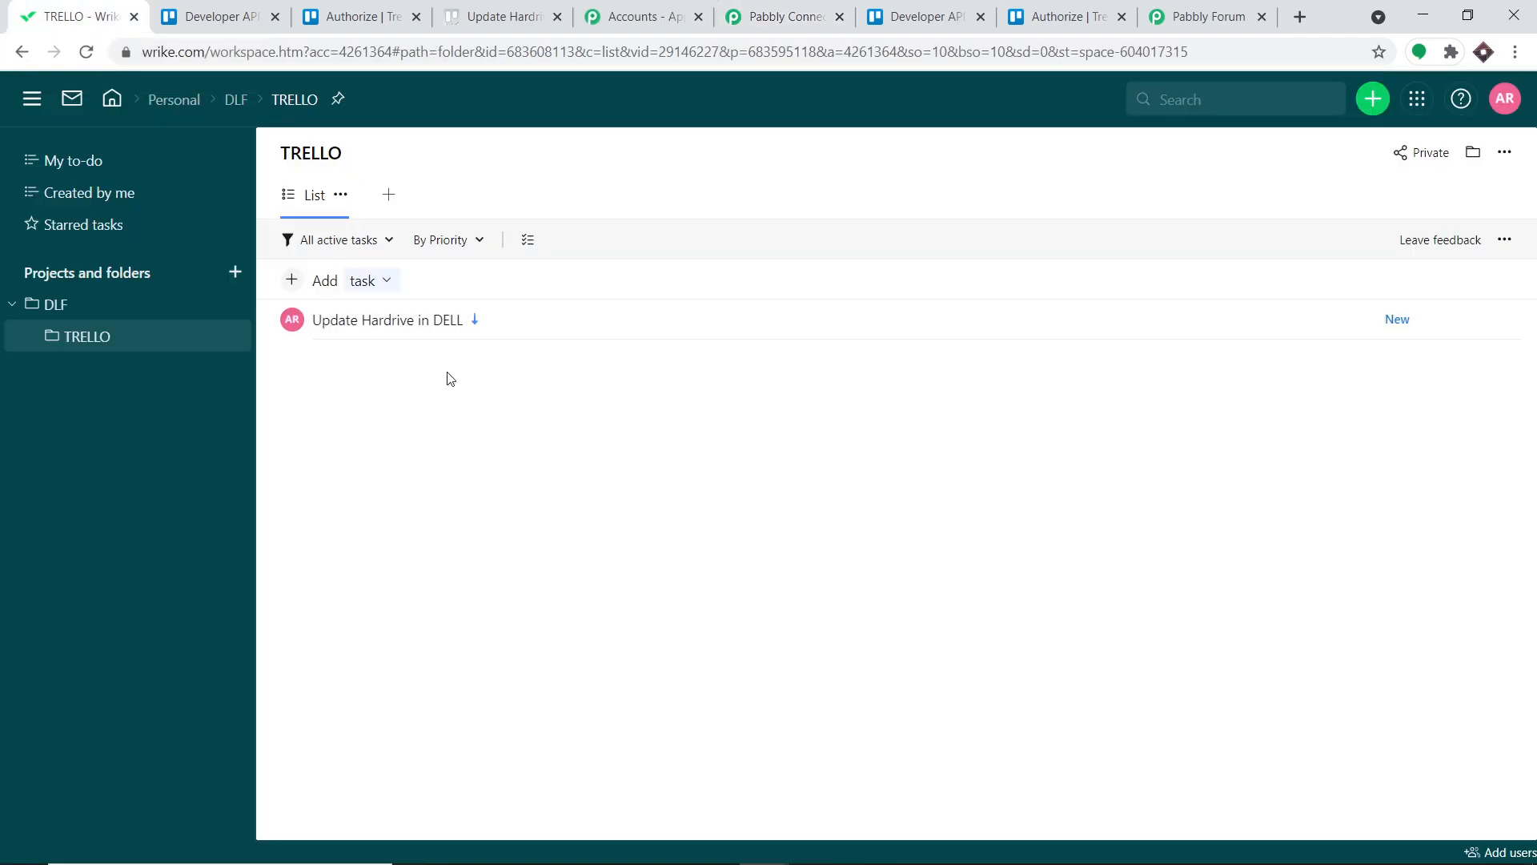
click(398, 330)
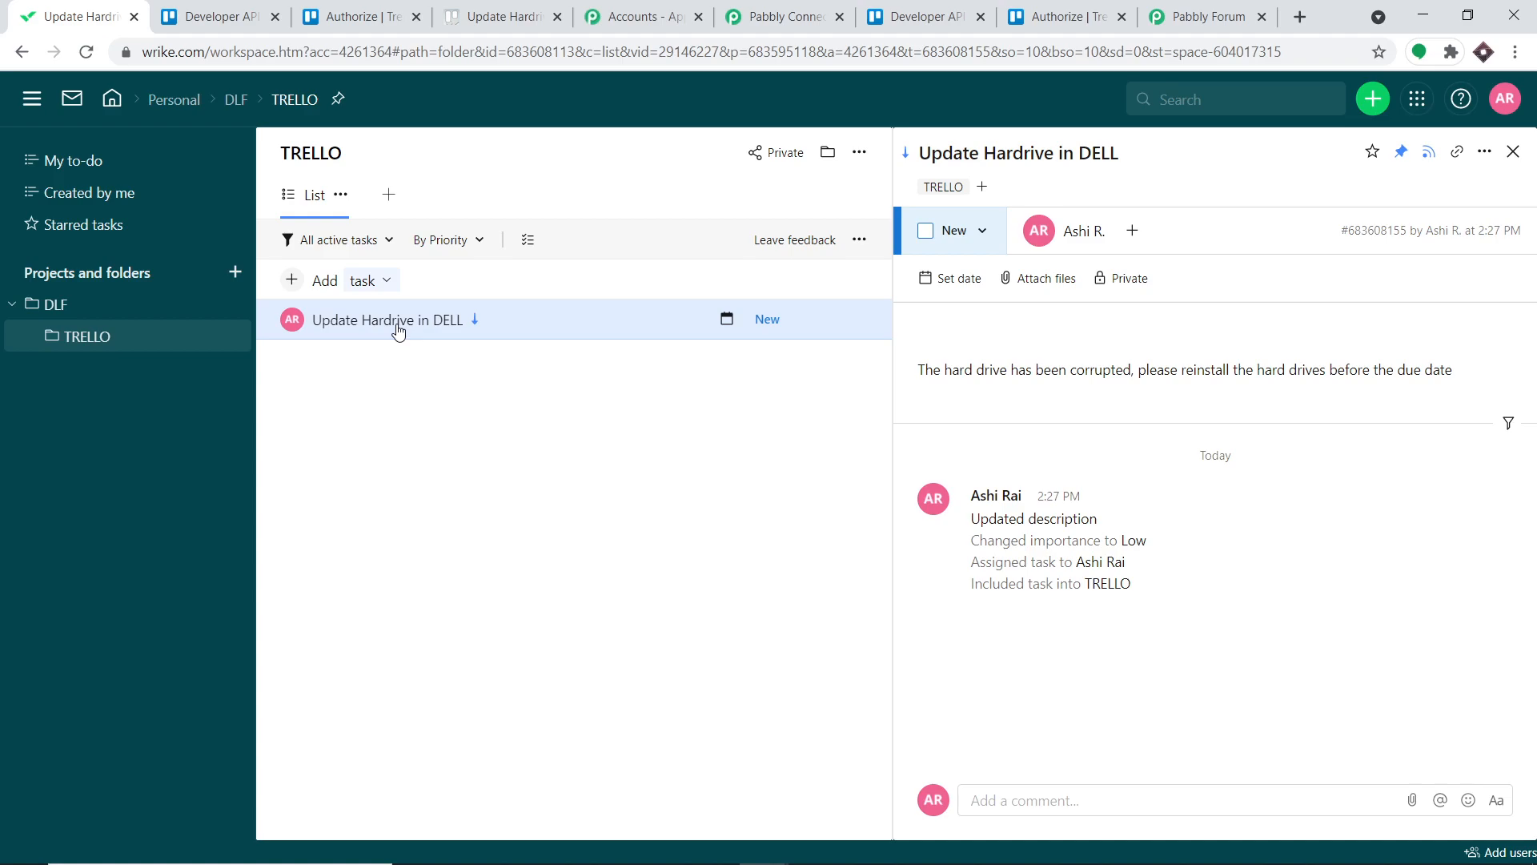
Switch to the Trello board, close the open card, and add a card titled Repair Macintosh to WRIKE LIST.
click(492, 14)
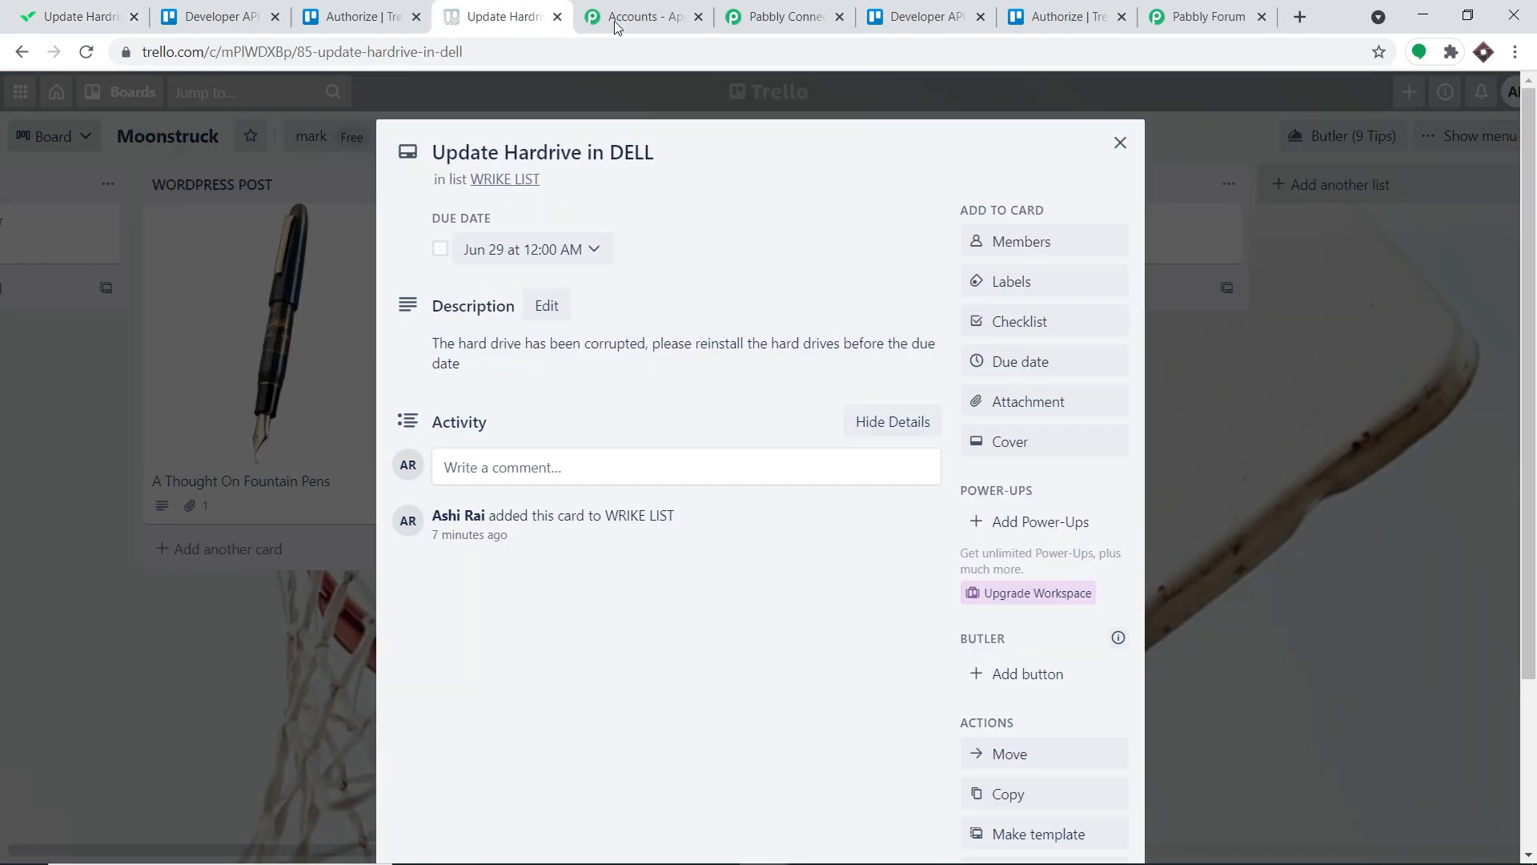
click(1120, 143)
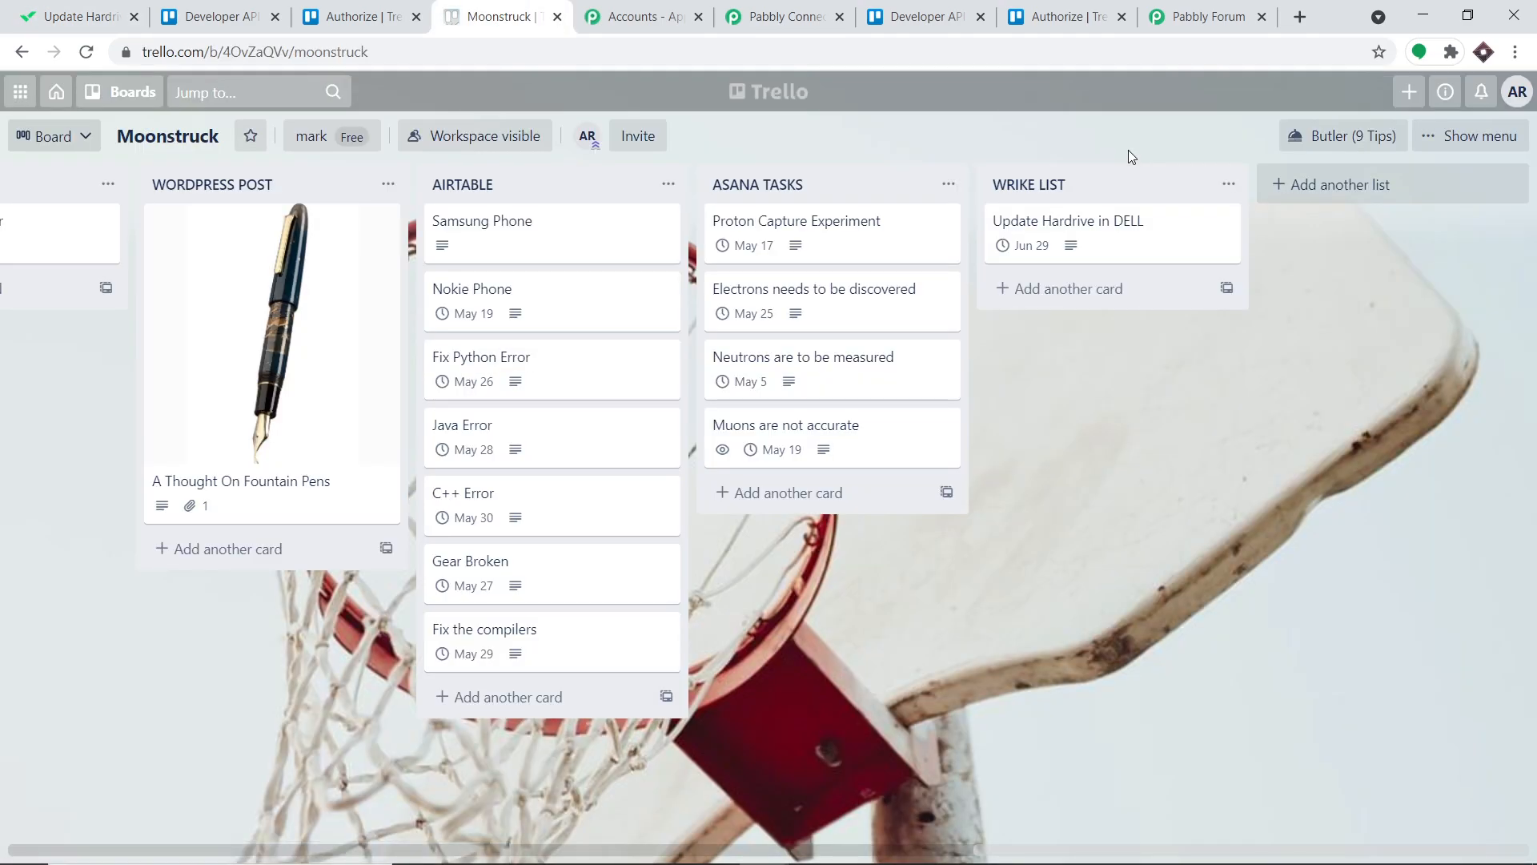
click(1131, 298)
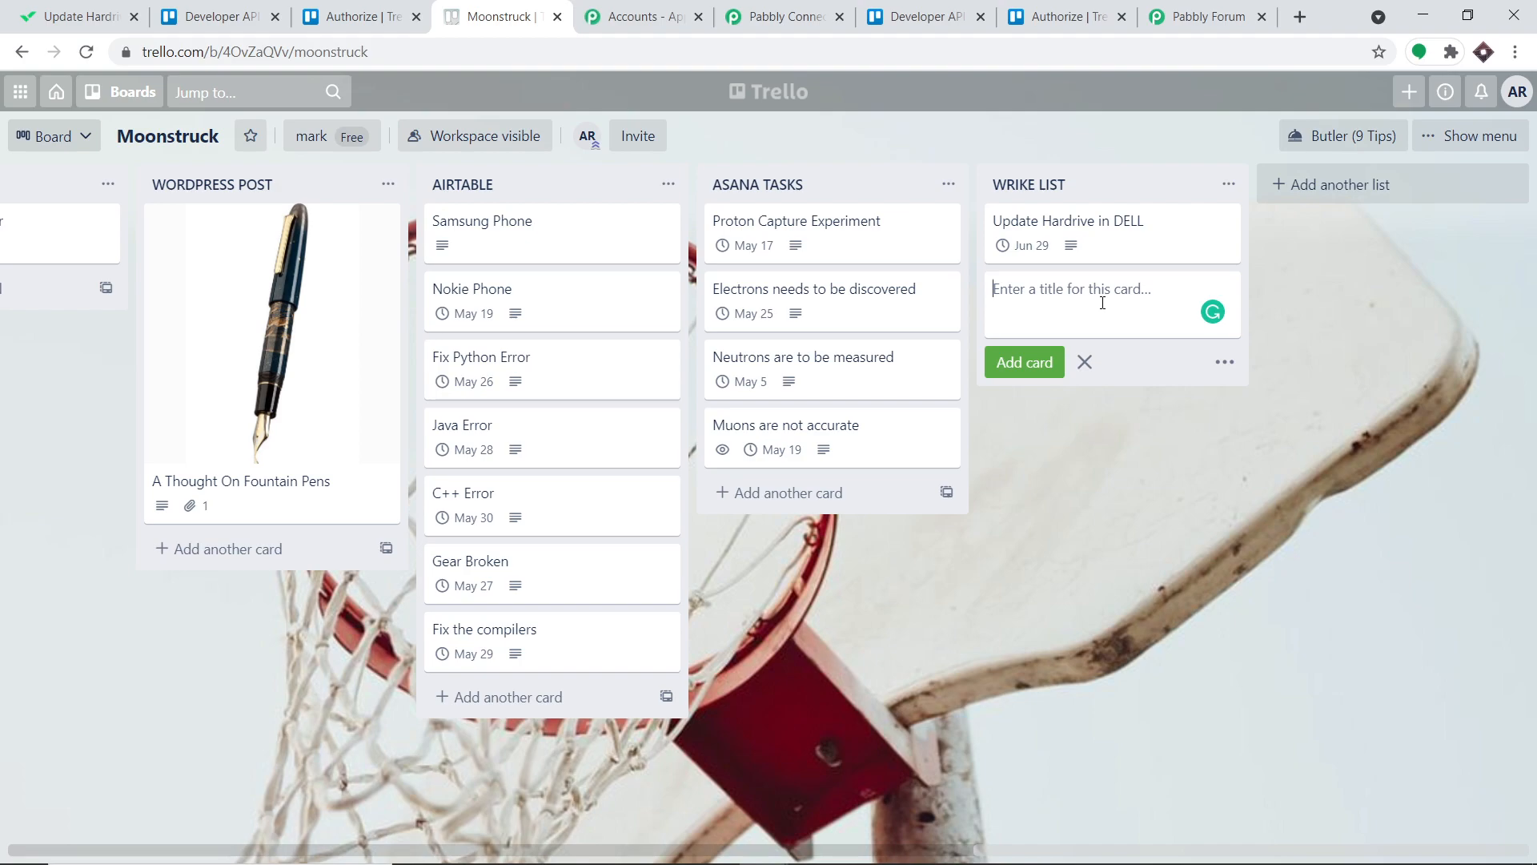
text(Repair Macintosh)
click(1028, 374)
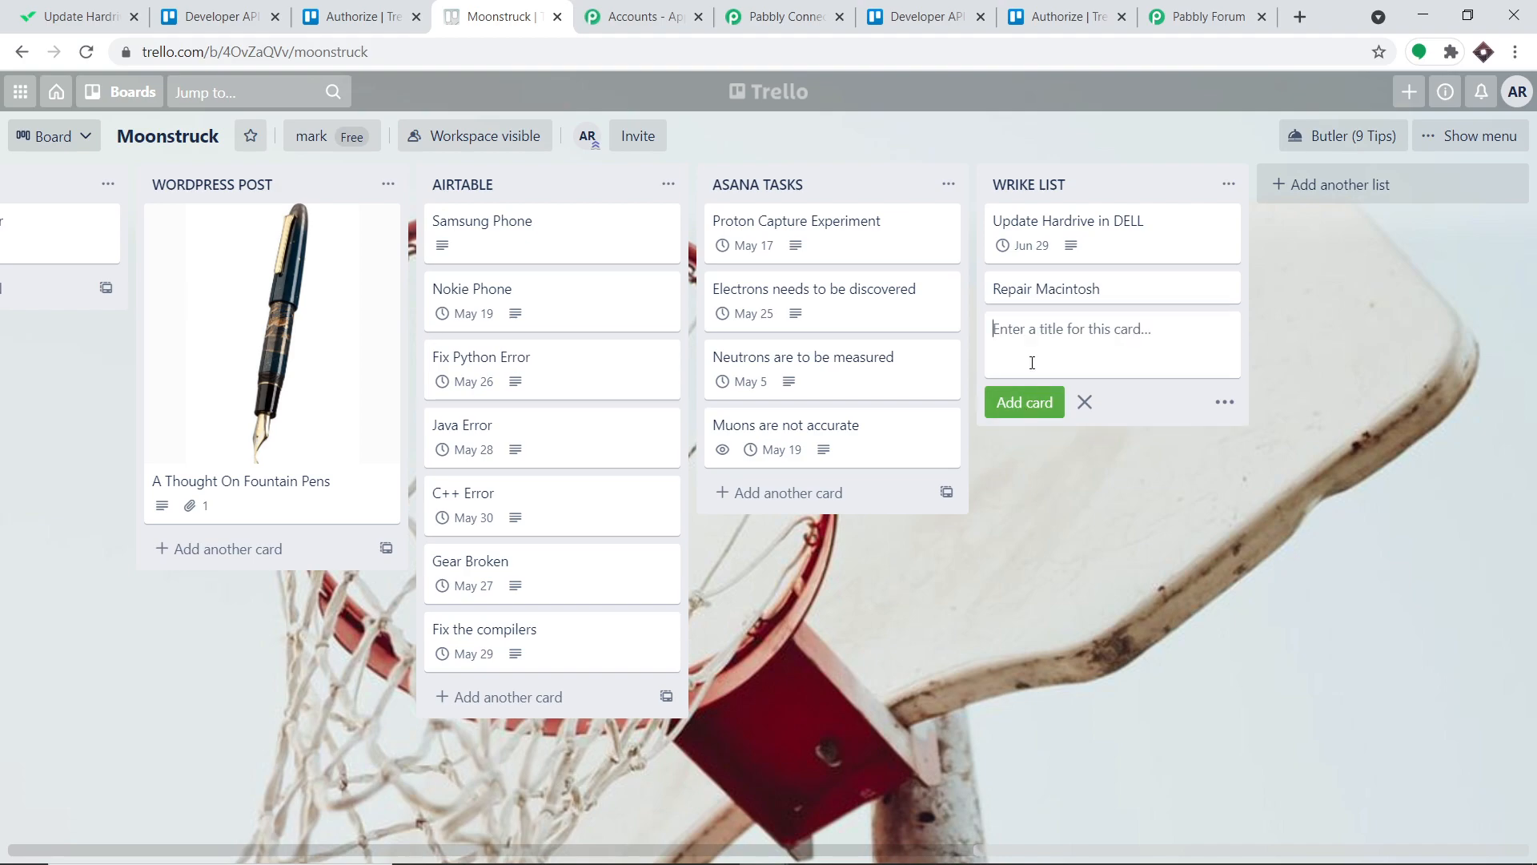
Open the Repair Macintosh card and enter the description "The Sealion Operating system has failed".
click(1068, 293)
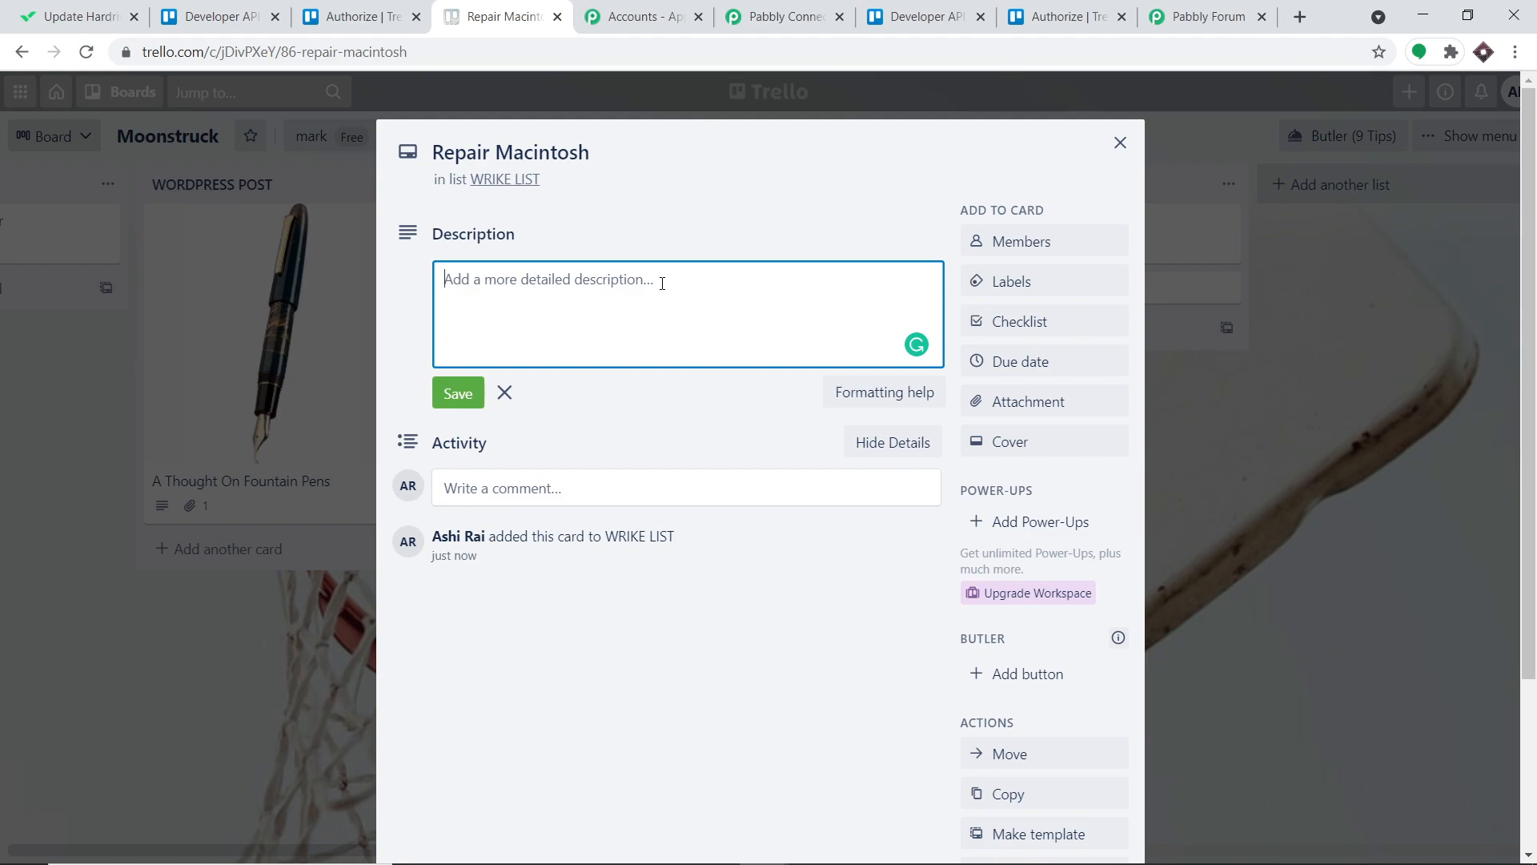
text(The Sealion O)
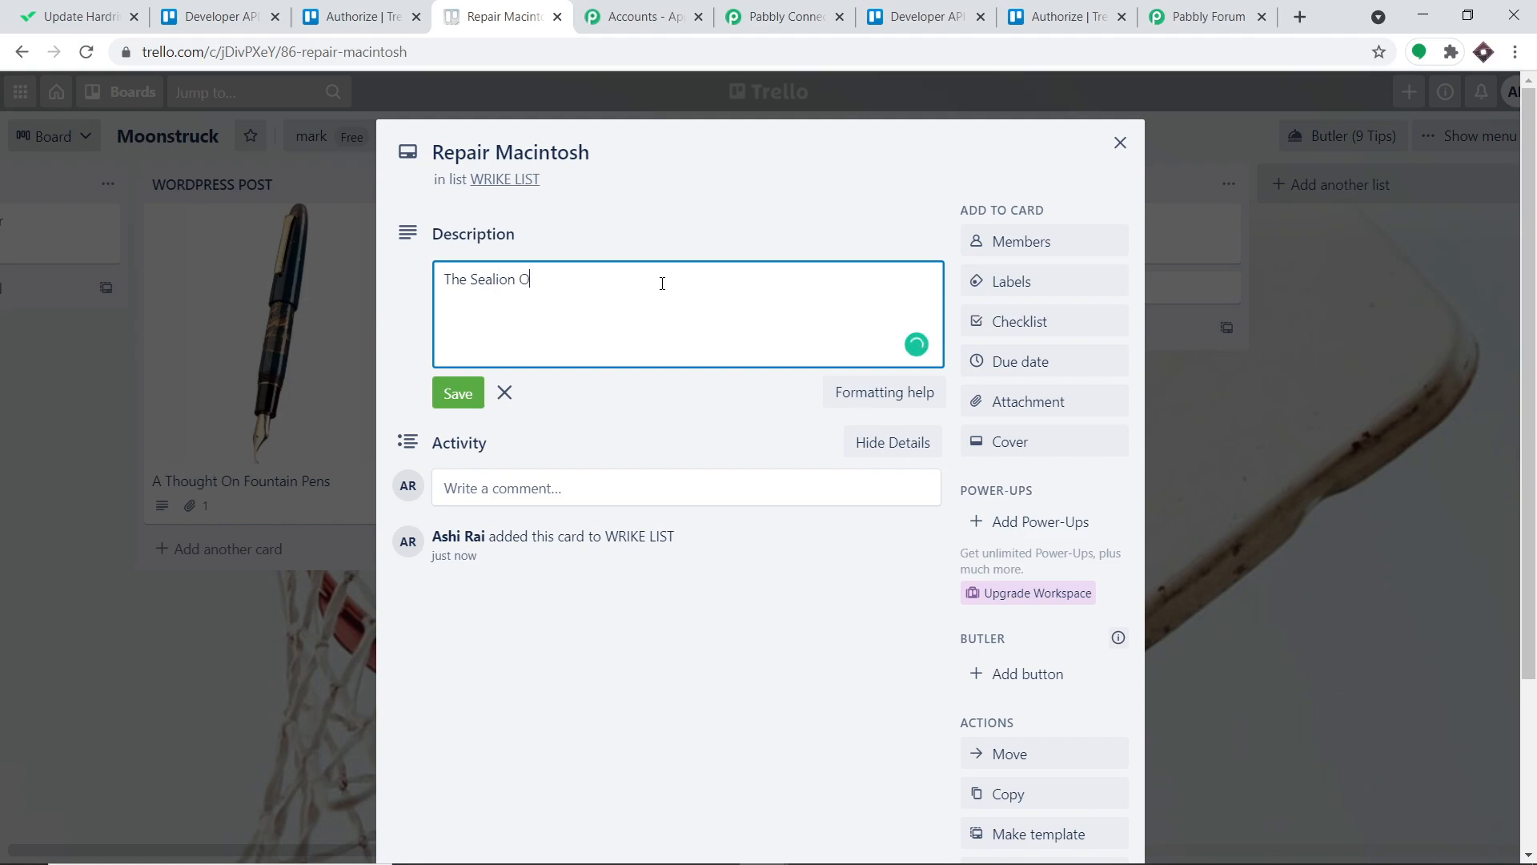
text(perating system ha)
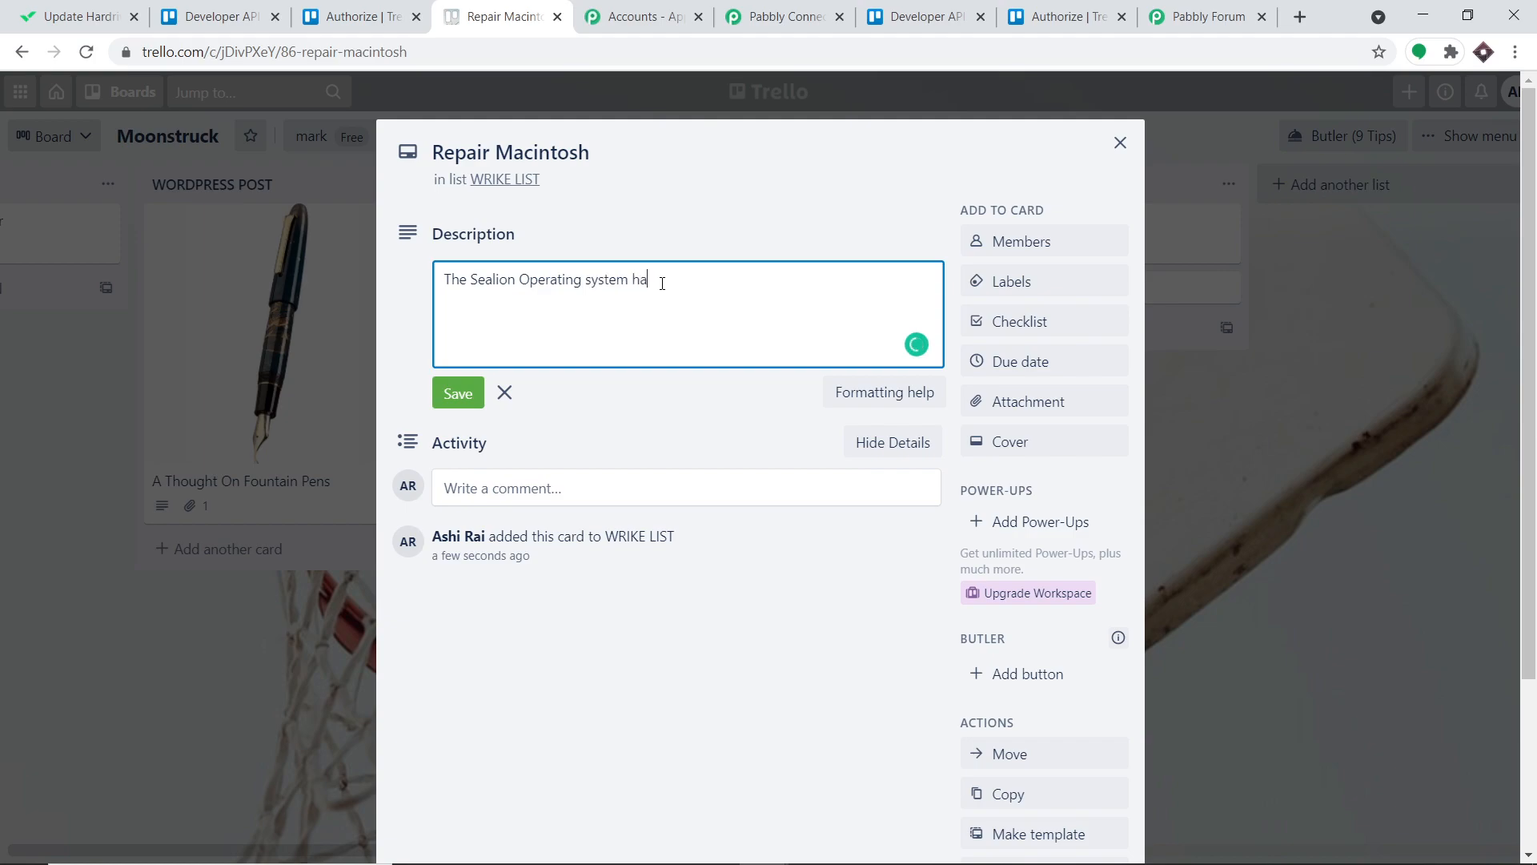
text(s failed)
Set the Repair Macintosh card's due date to 06/24/2021 and save its description.
click(1095, 364)
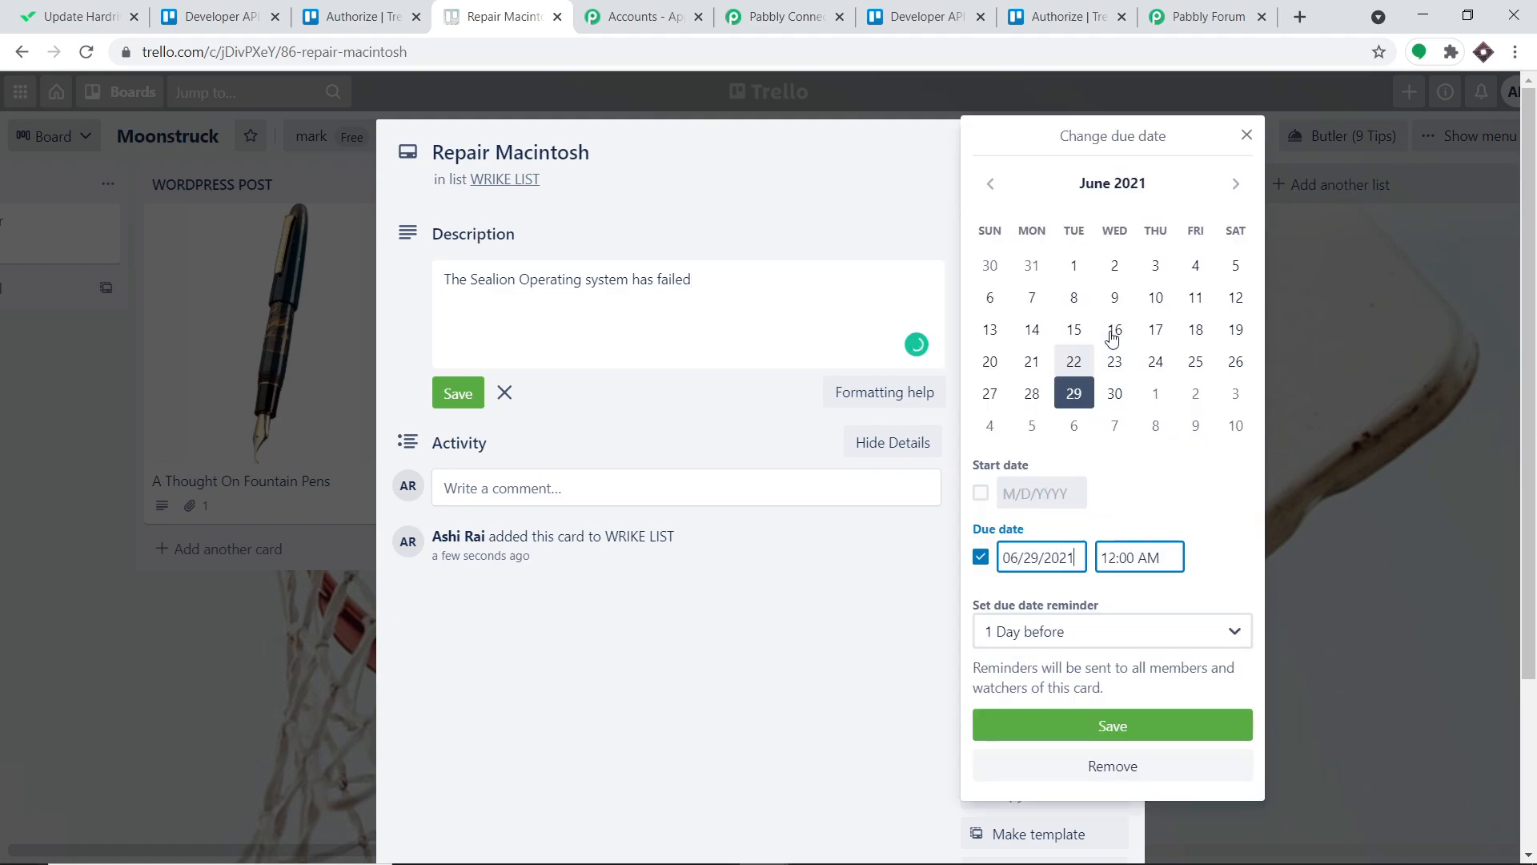
click(1158, 362)
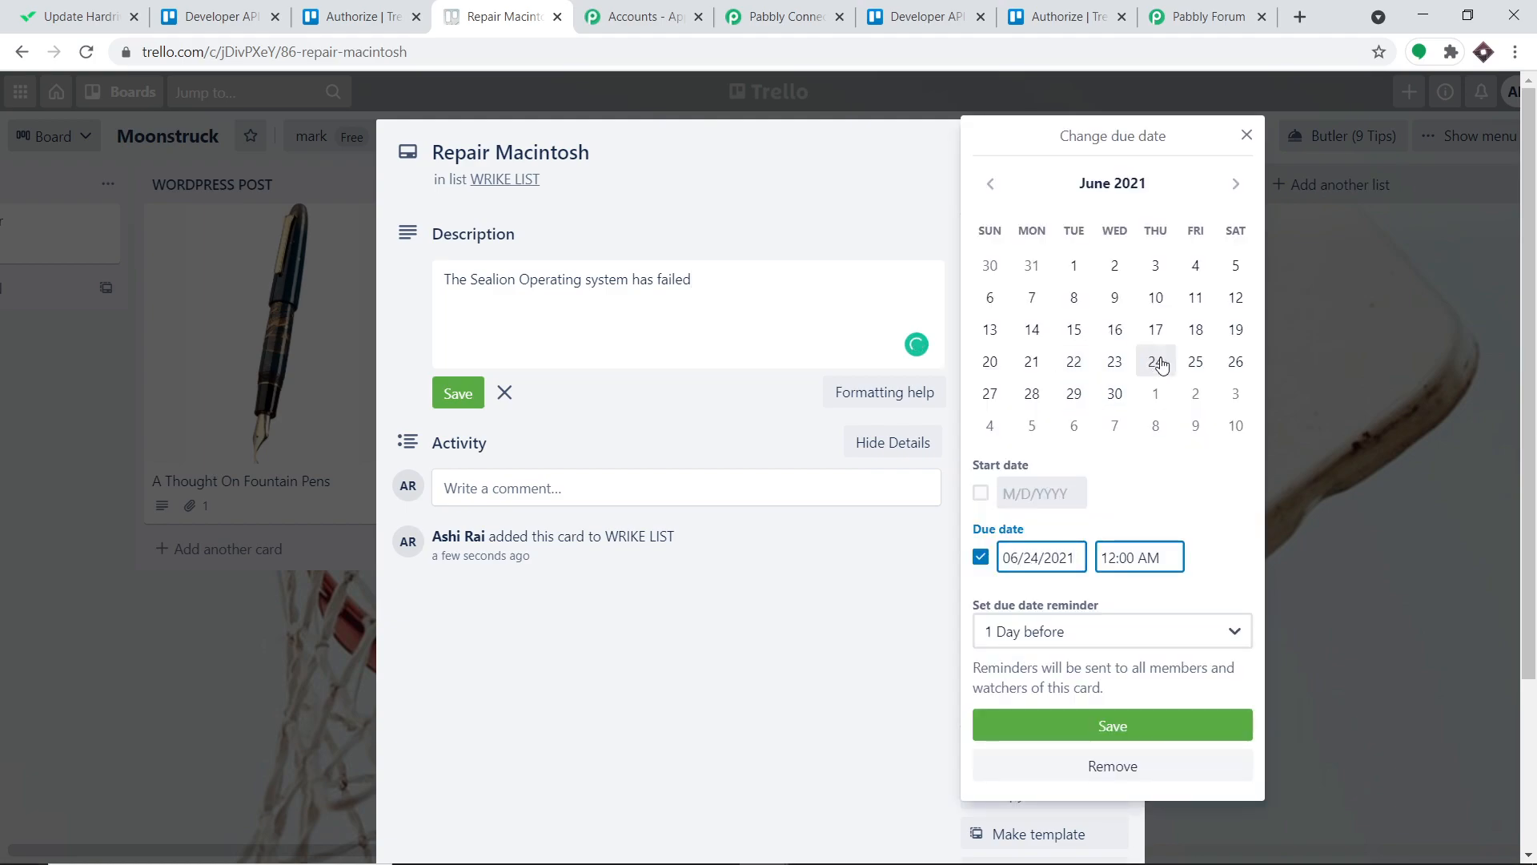
click(1074, 727)
click(453, 466)
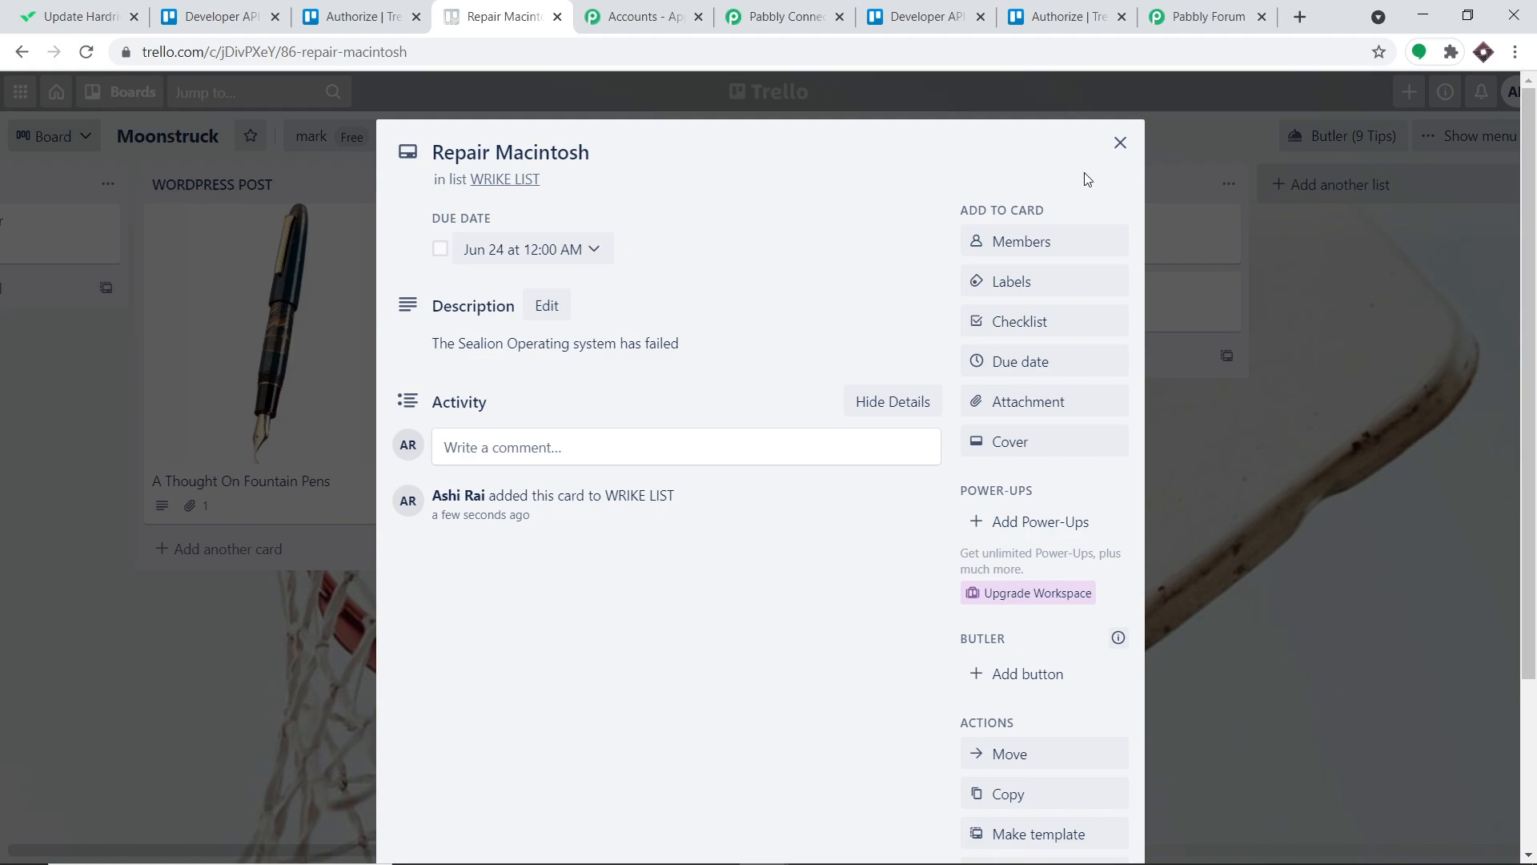
Close the Repair Macintosh card, switch to Wrike, and check the descriptions of the three Repair Macintosh tasks in the TRELLO folder.
click(1120, 144)
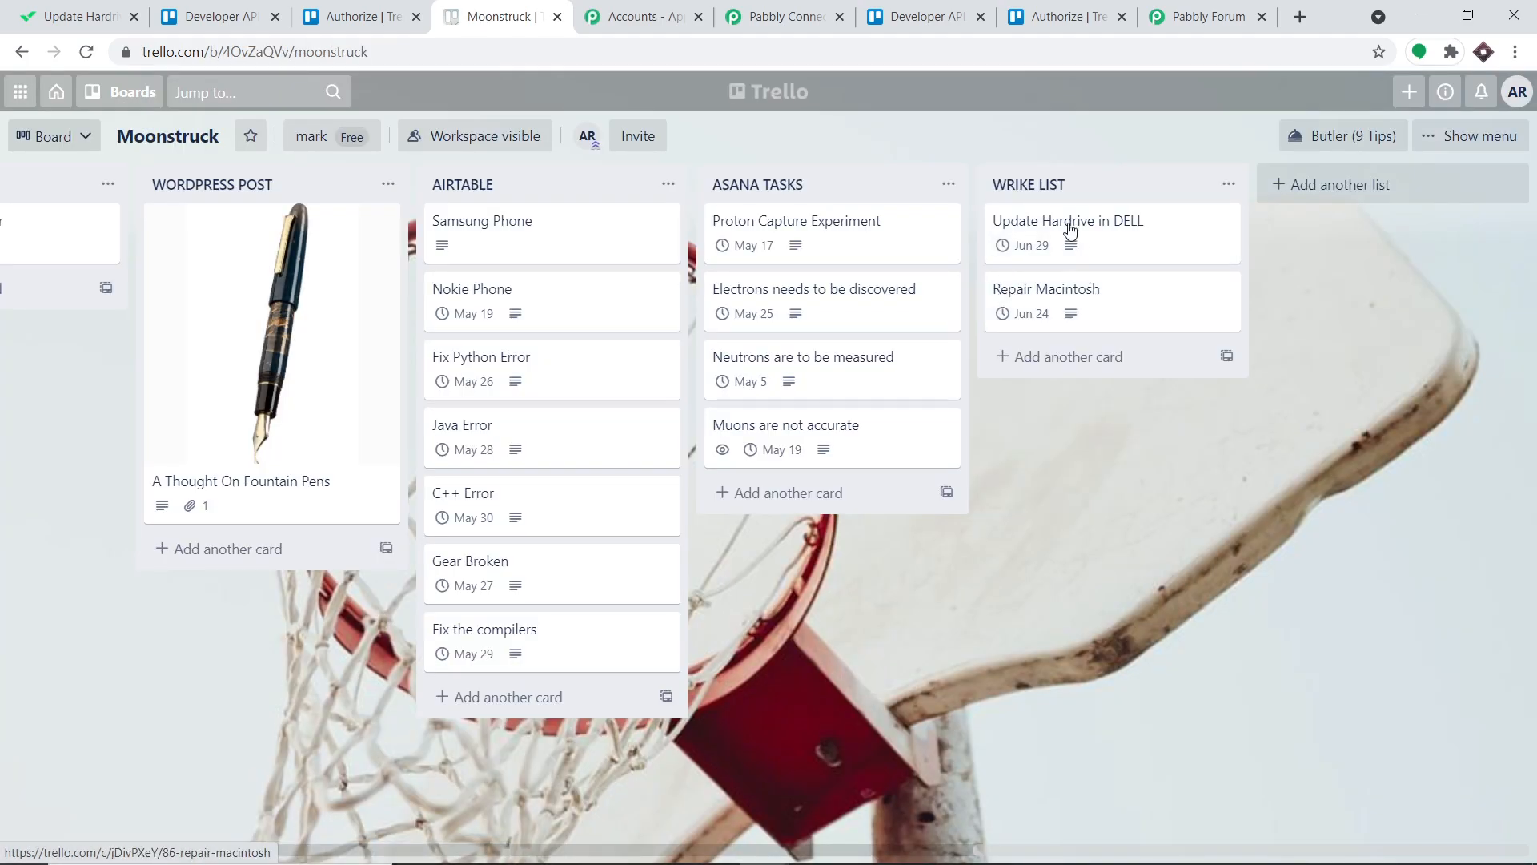
click(86, 10)
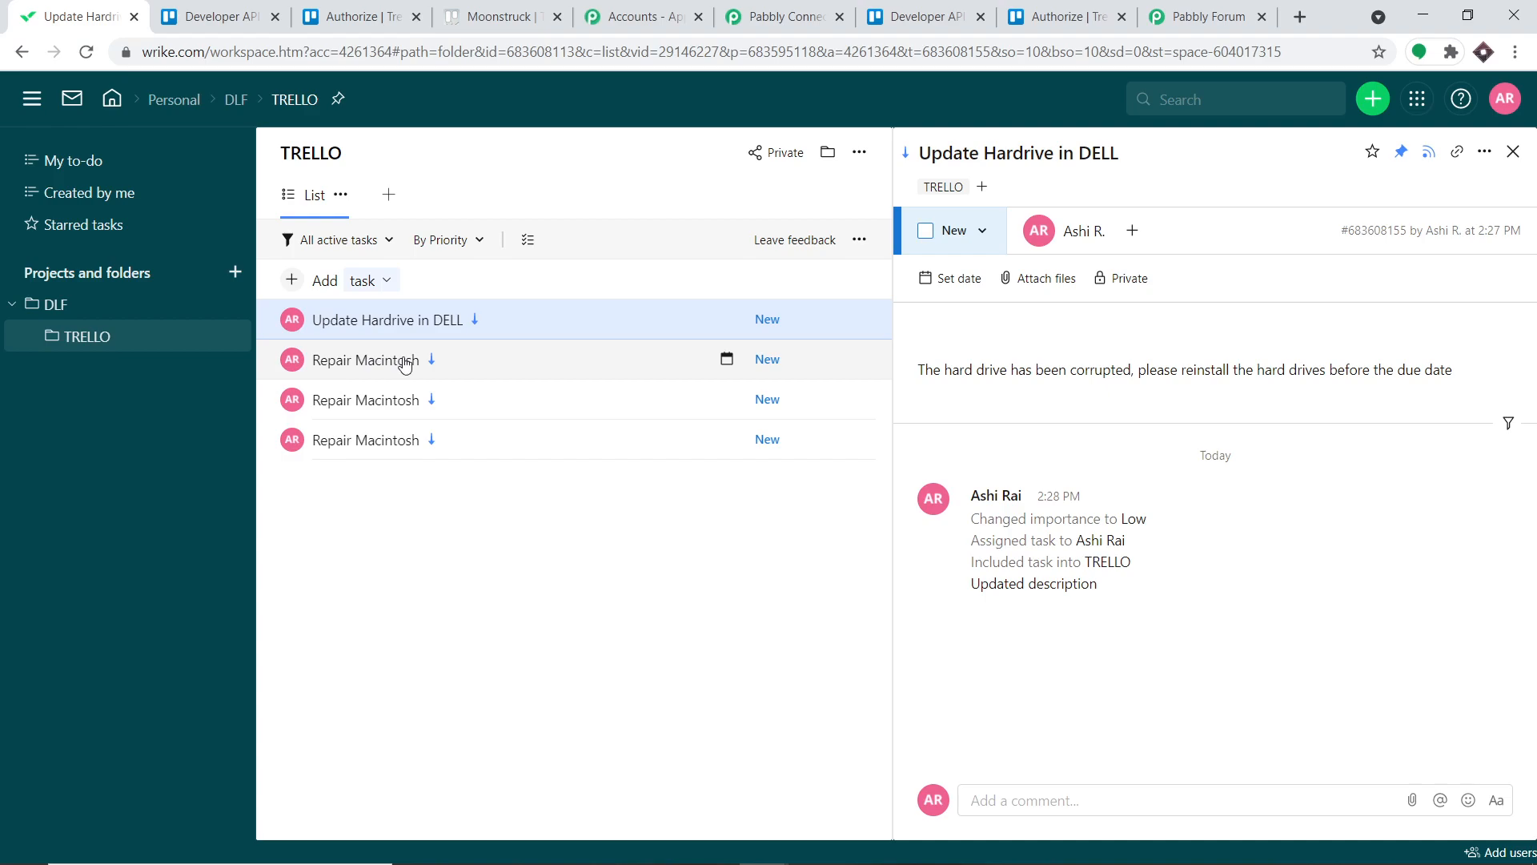
click(389, 453)
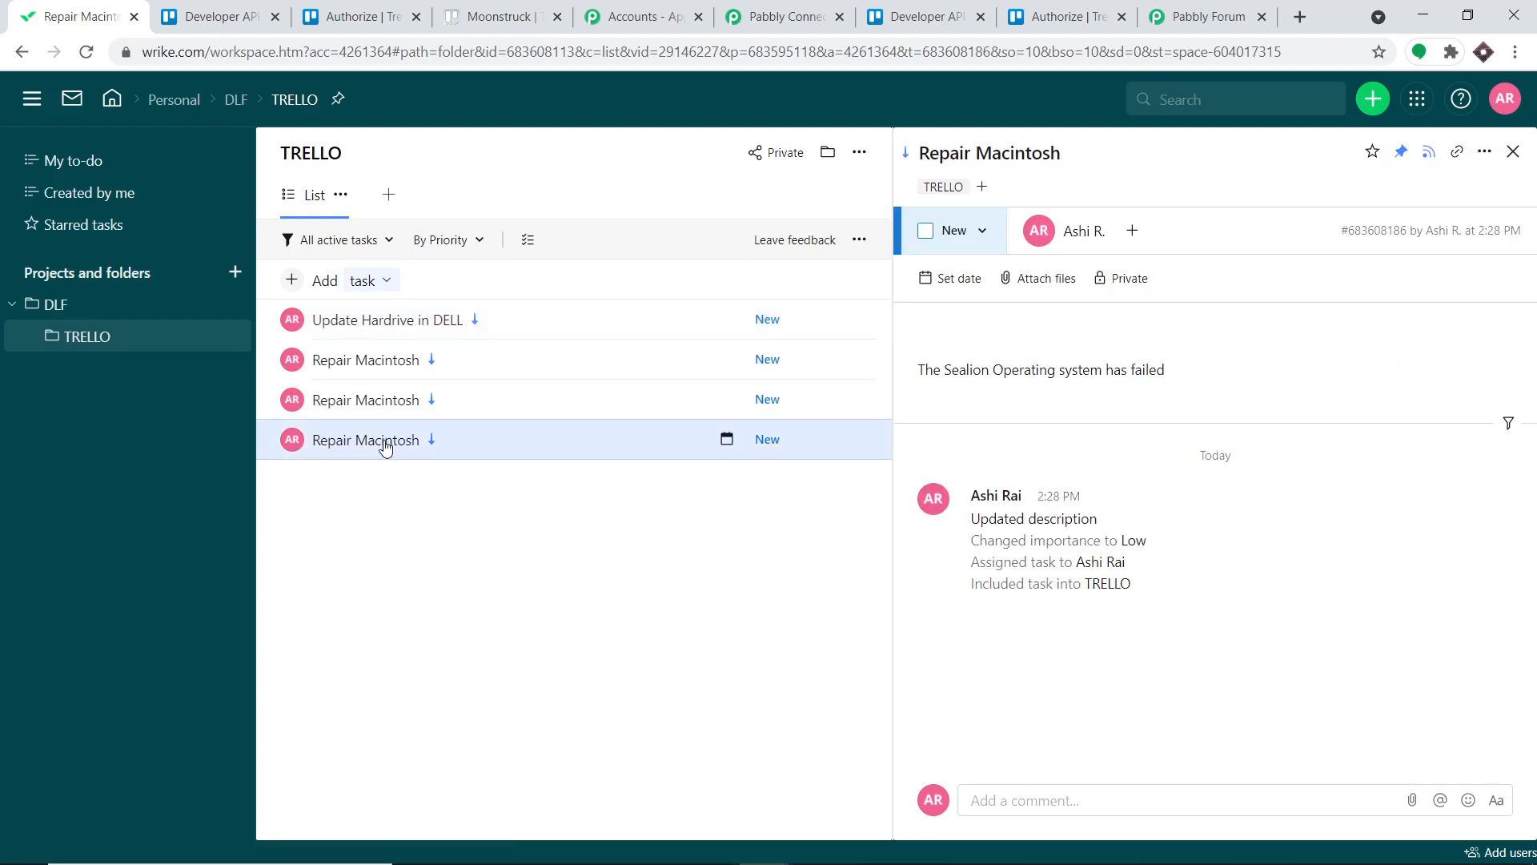
drag(917, 370, 1177, 369)
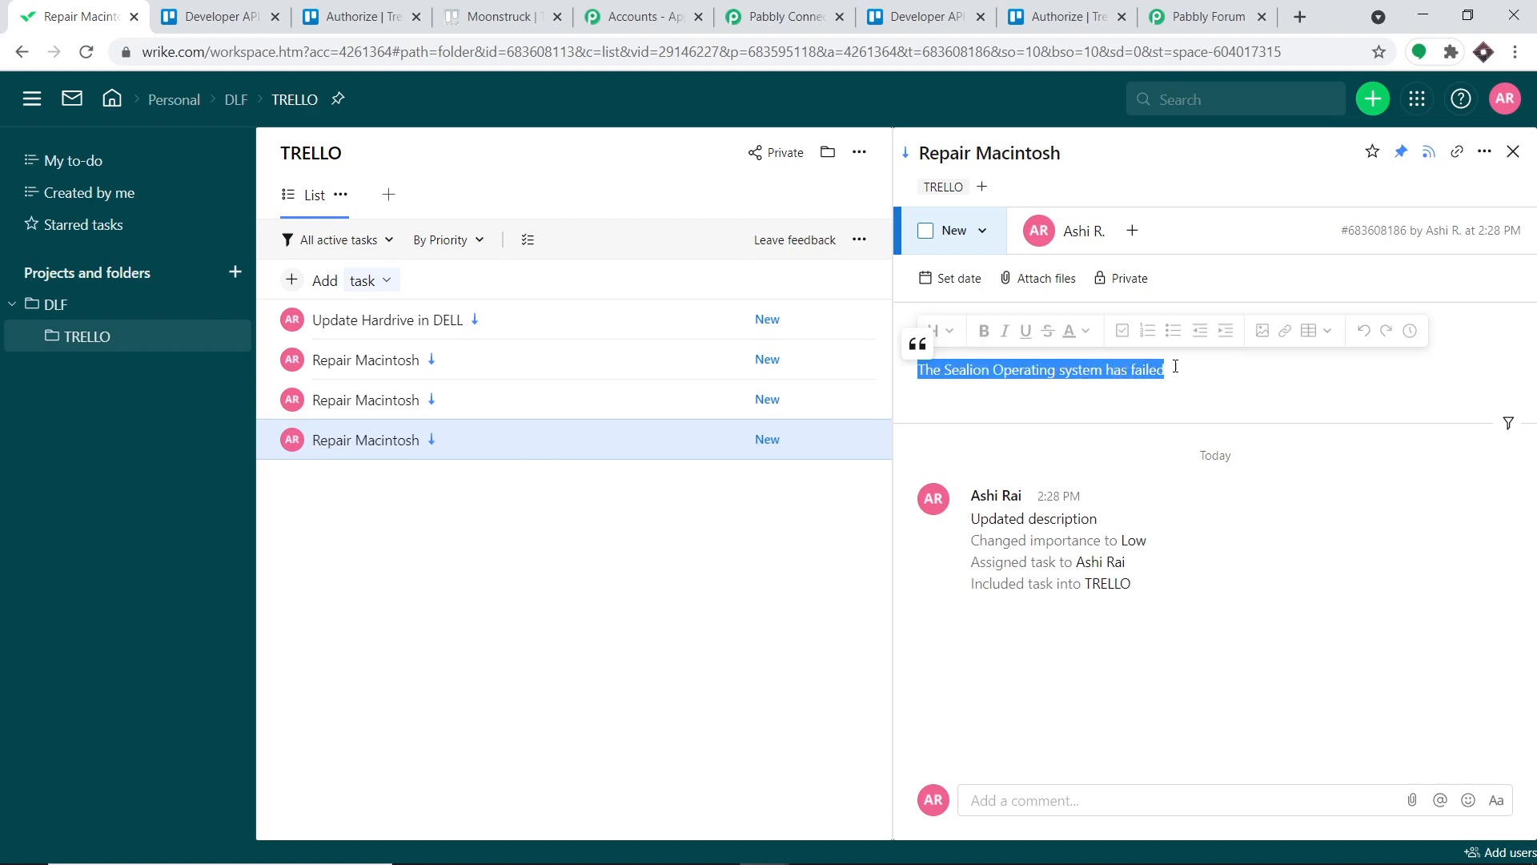
click(373, 405)
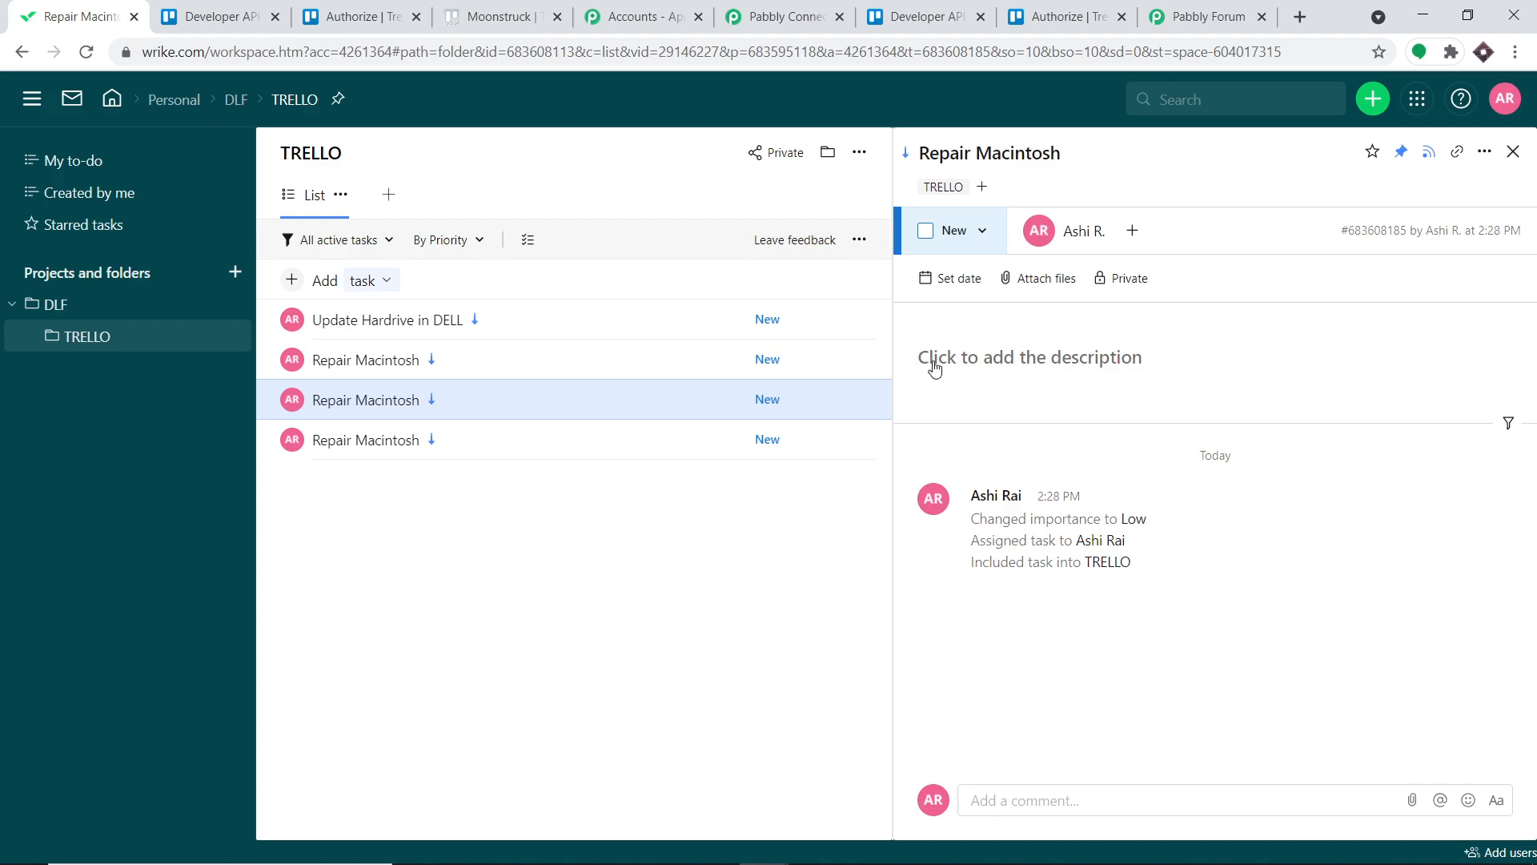
click(382, 367)
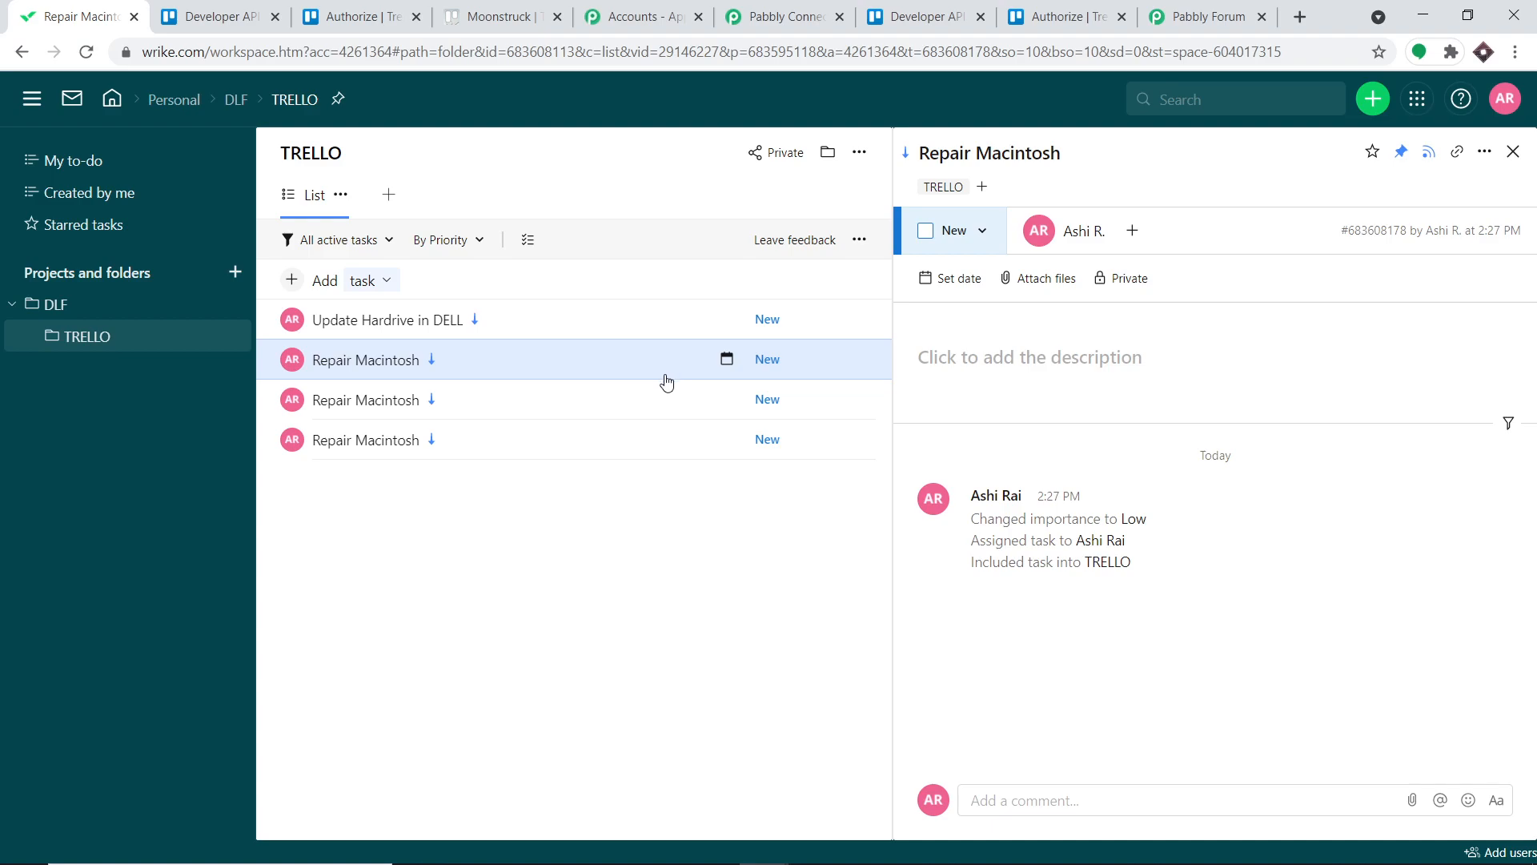
Switch to the Pabbly Connect workflow and add a Delay by Pabbly action between the Trello New Card trigger and Get Card Details.
click(502, 10)
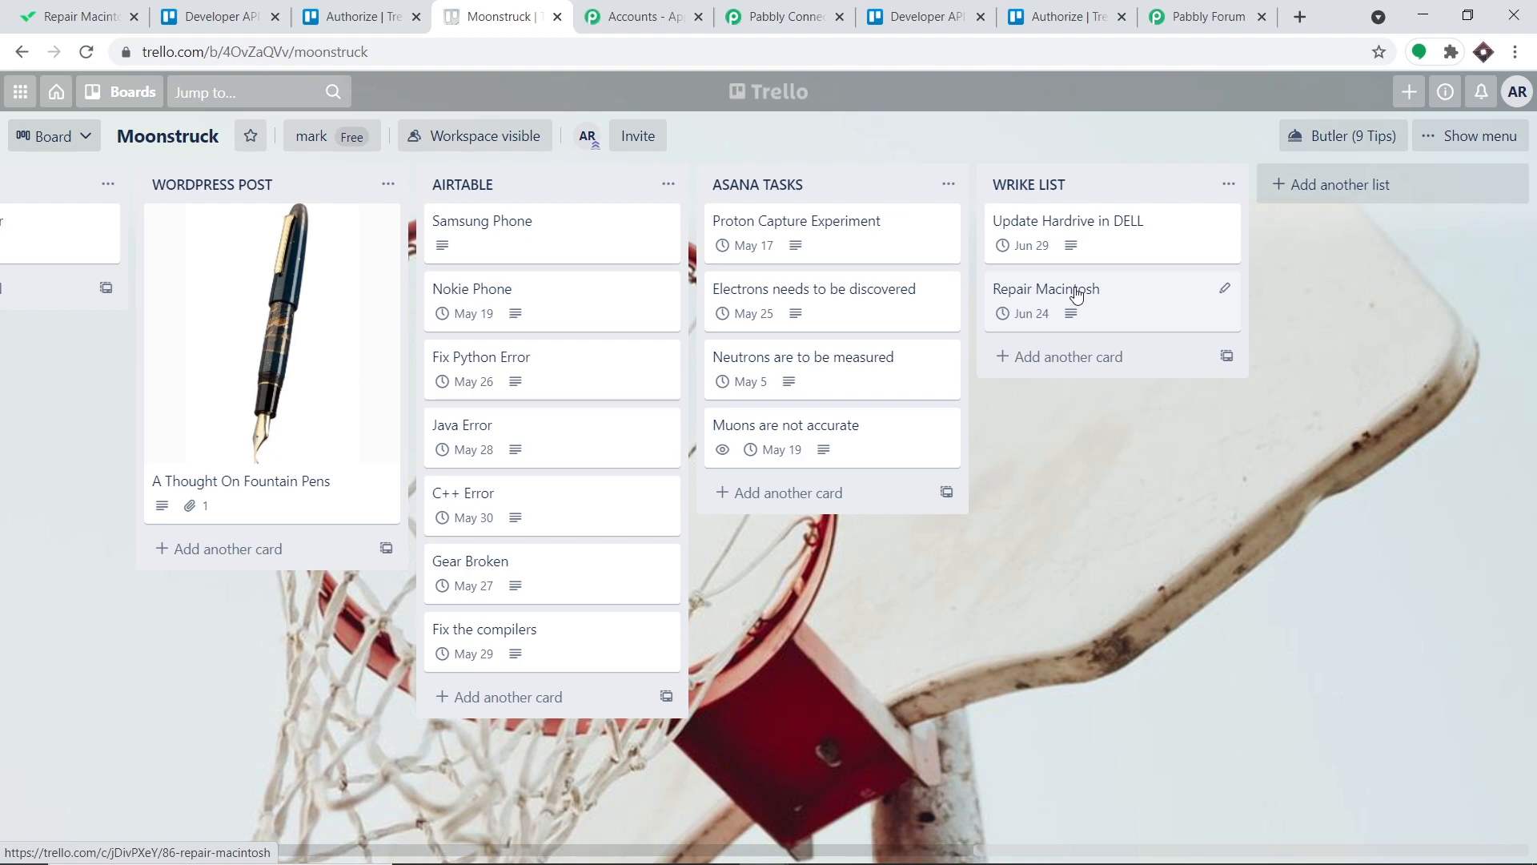
click(756, 17)
scroll(800, 481, up, 4)
scroll(1536, 331, up, 16)
drag(1530, 400, 1507, 172)
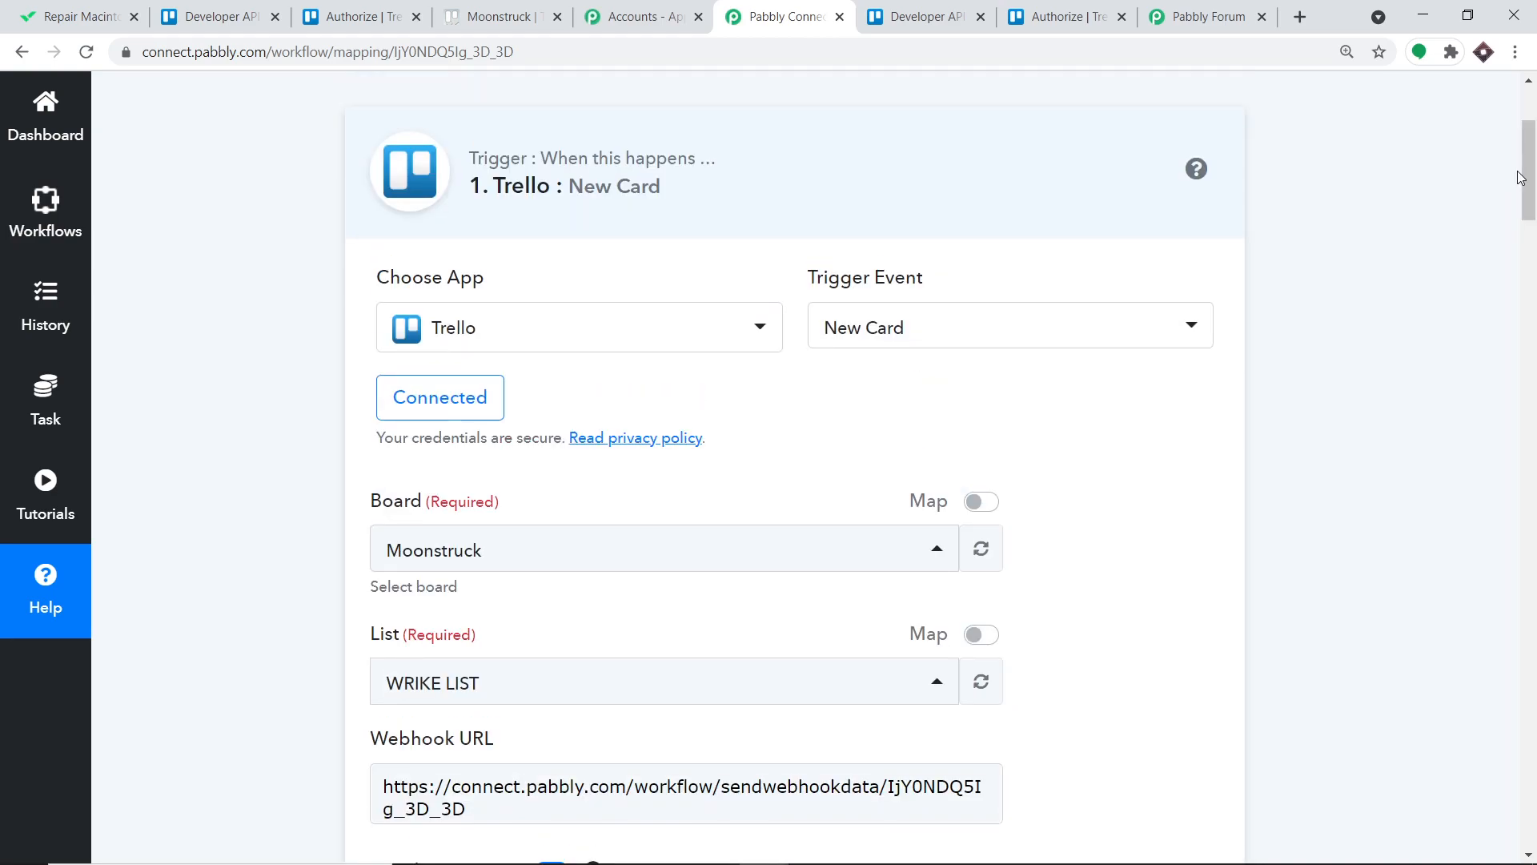
click(881, 154)
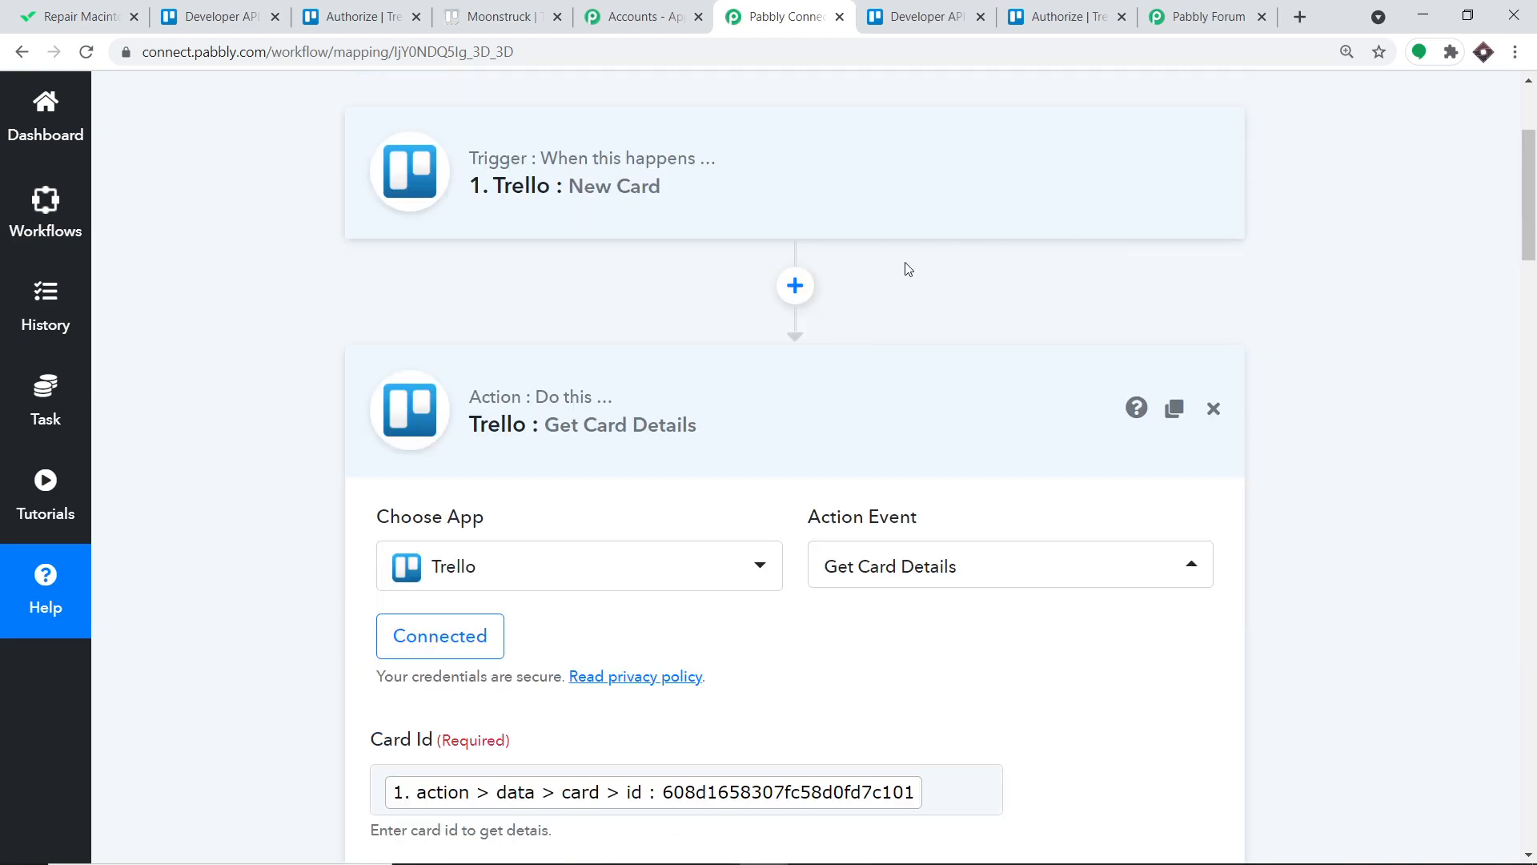
click(795, 285)
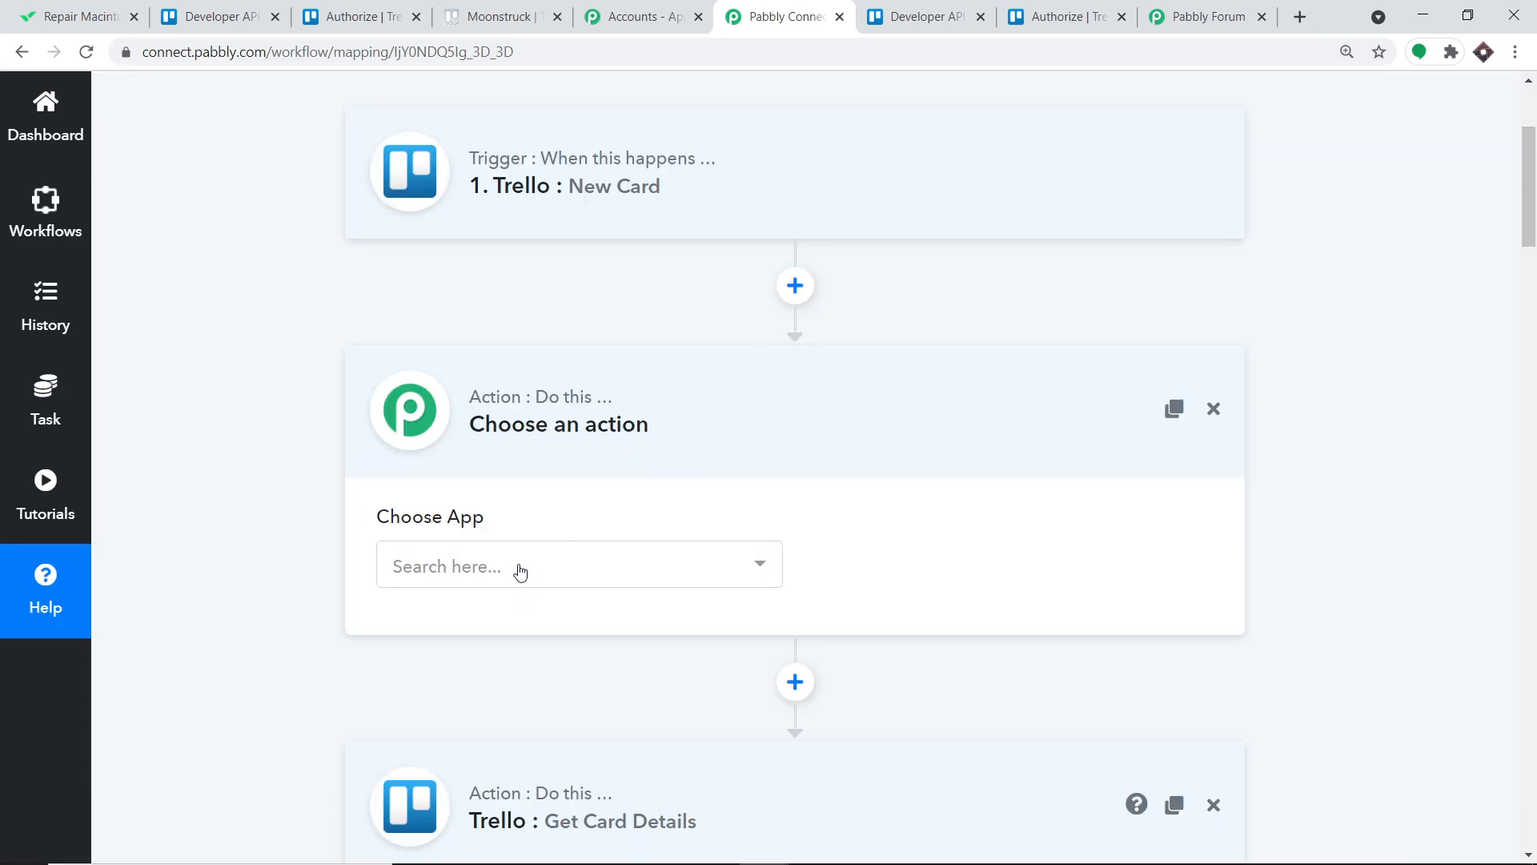
click(521, 570)
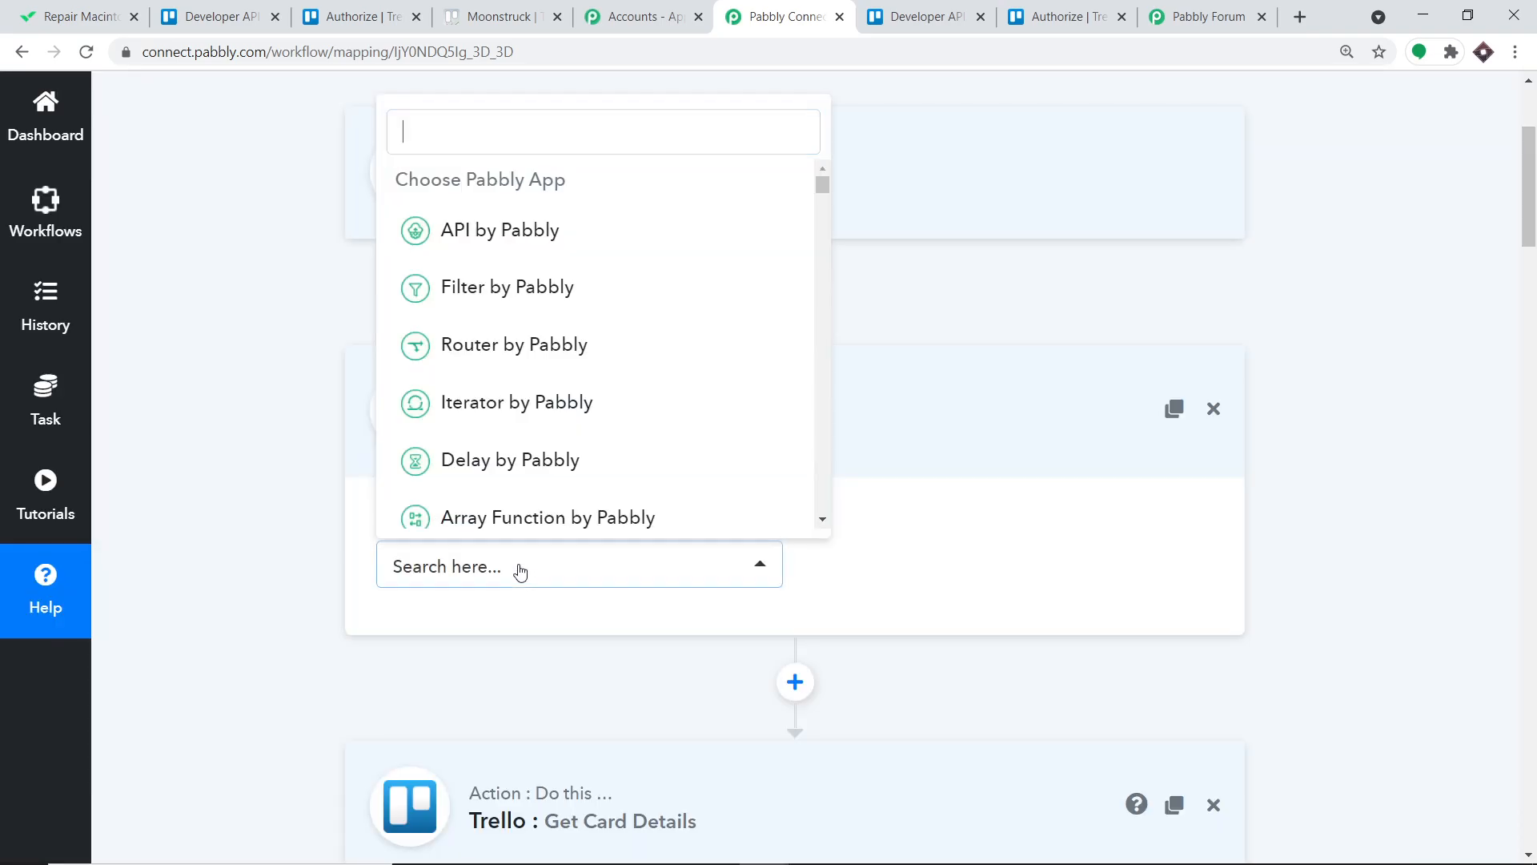
text(de)
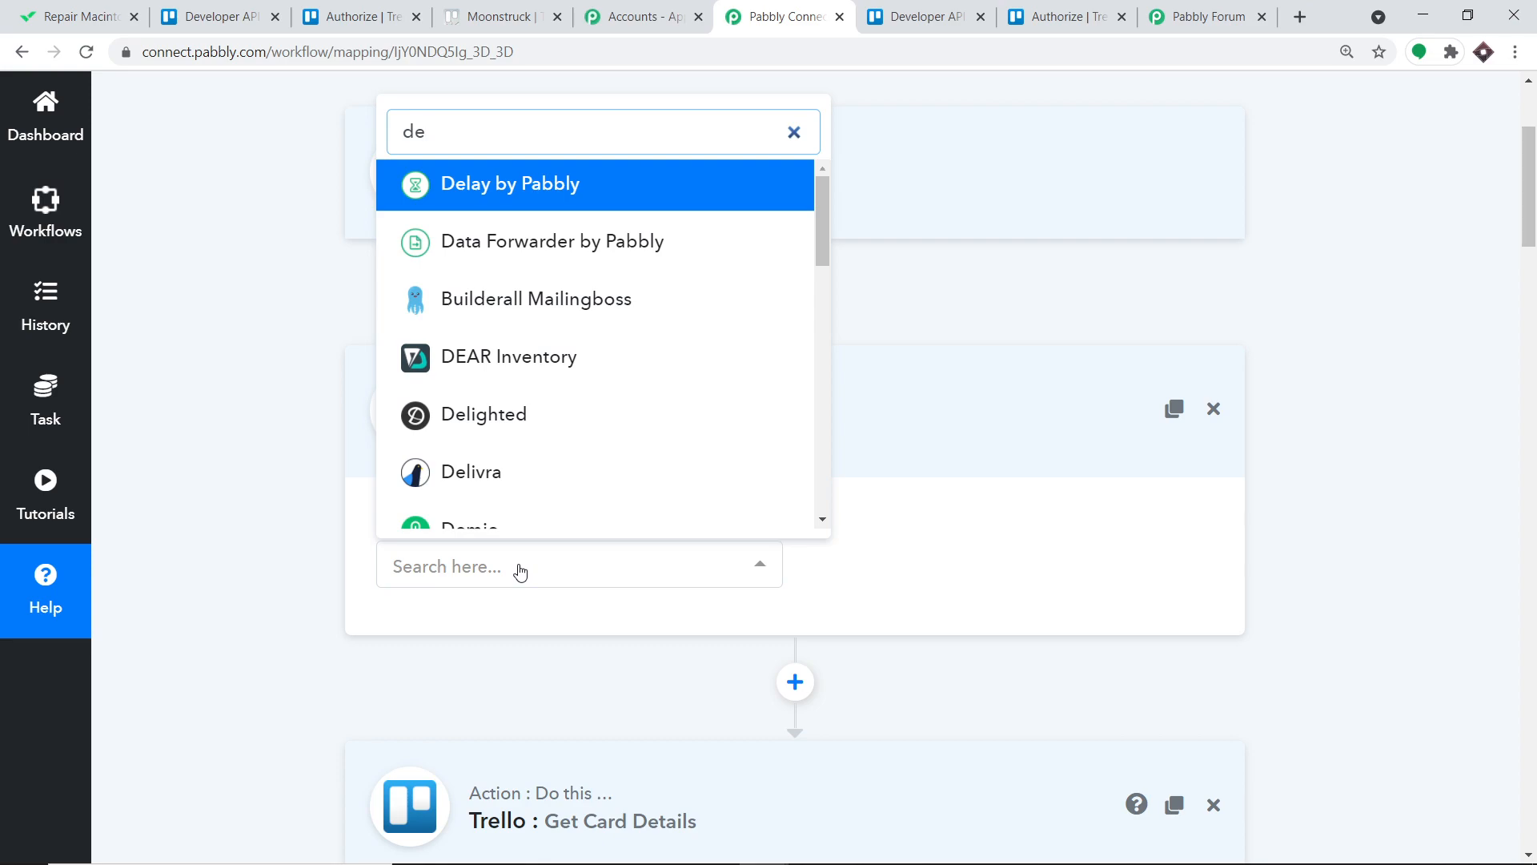
text(l)
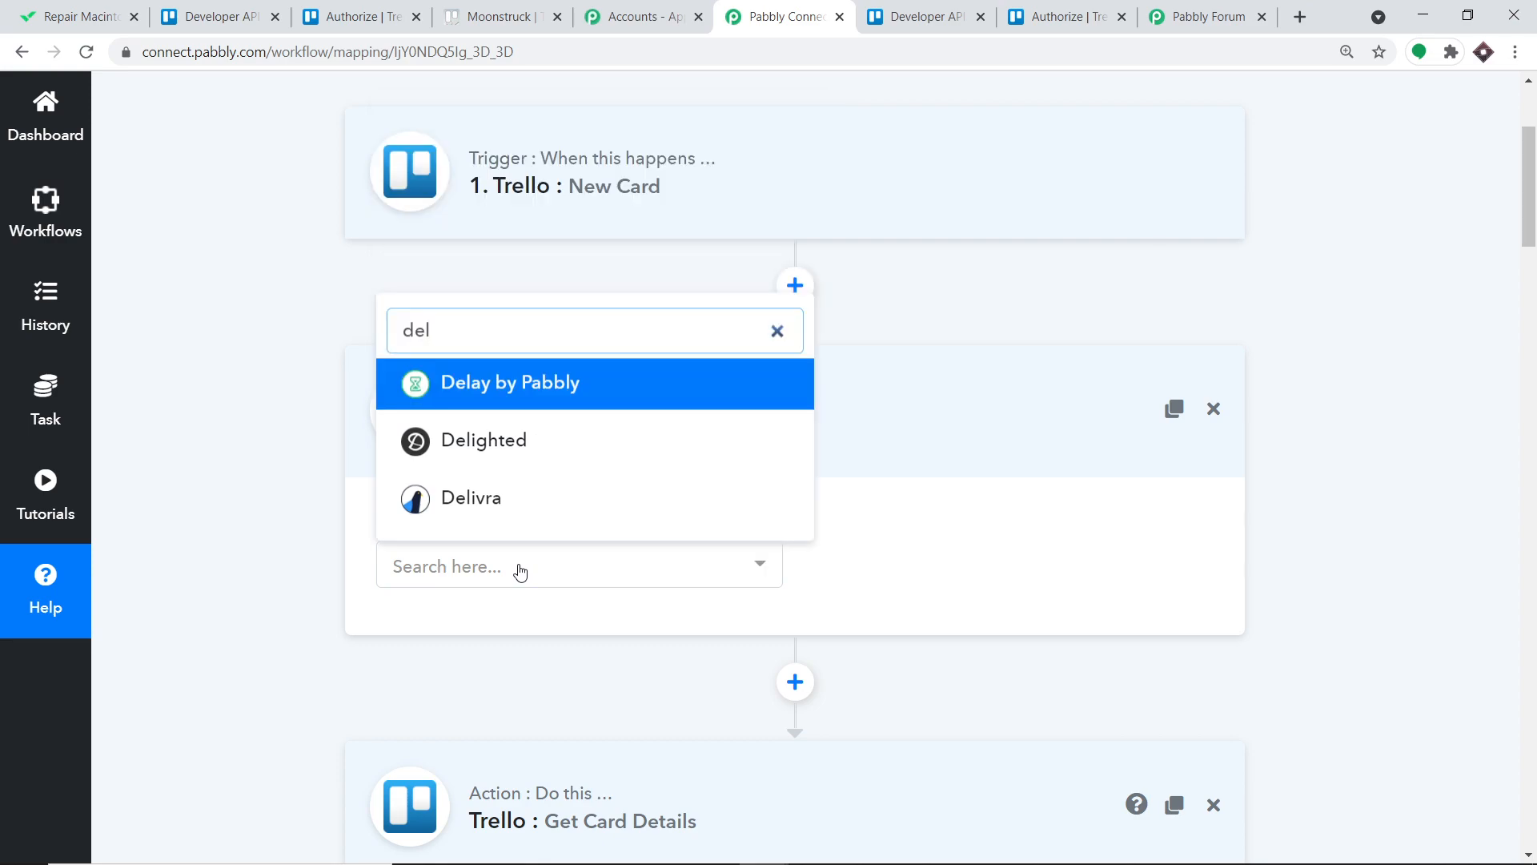
click(594, 391)
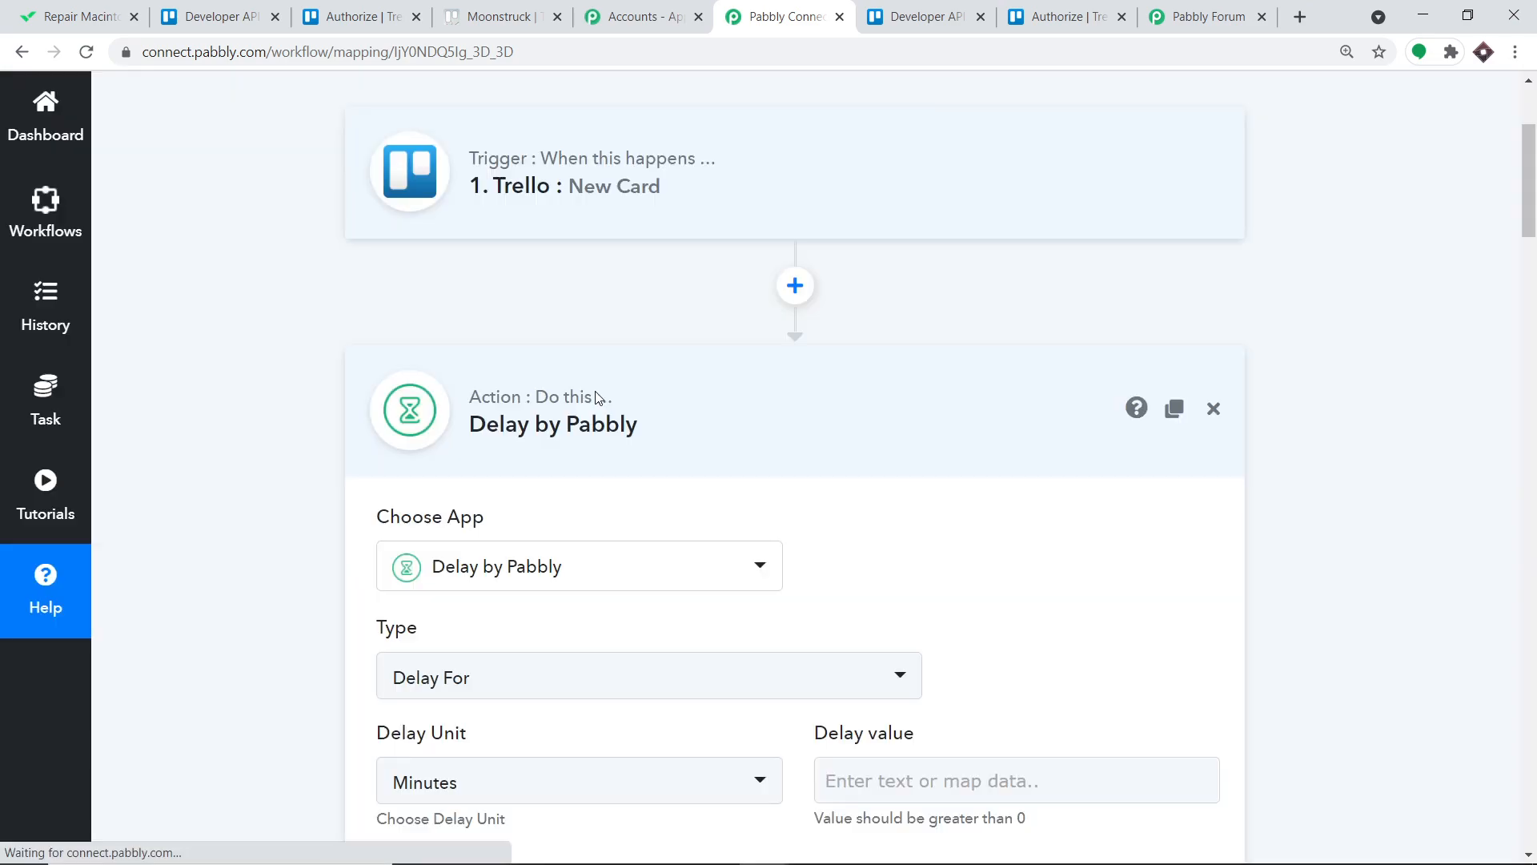
Set the Delay For action to 2 minutes and save it with a test request.
scroll(585, 432, down, 2)
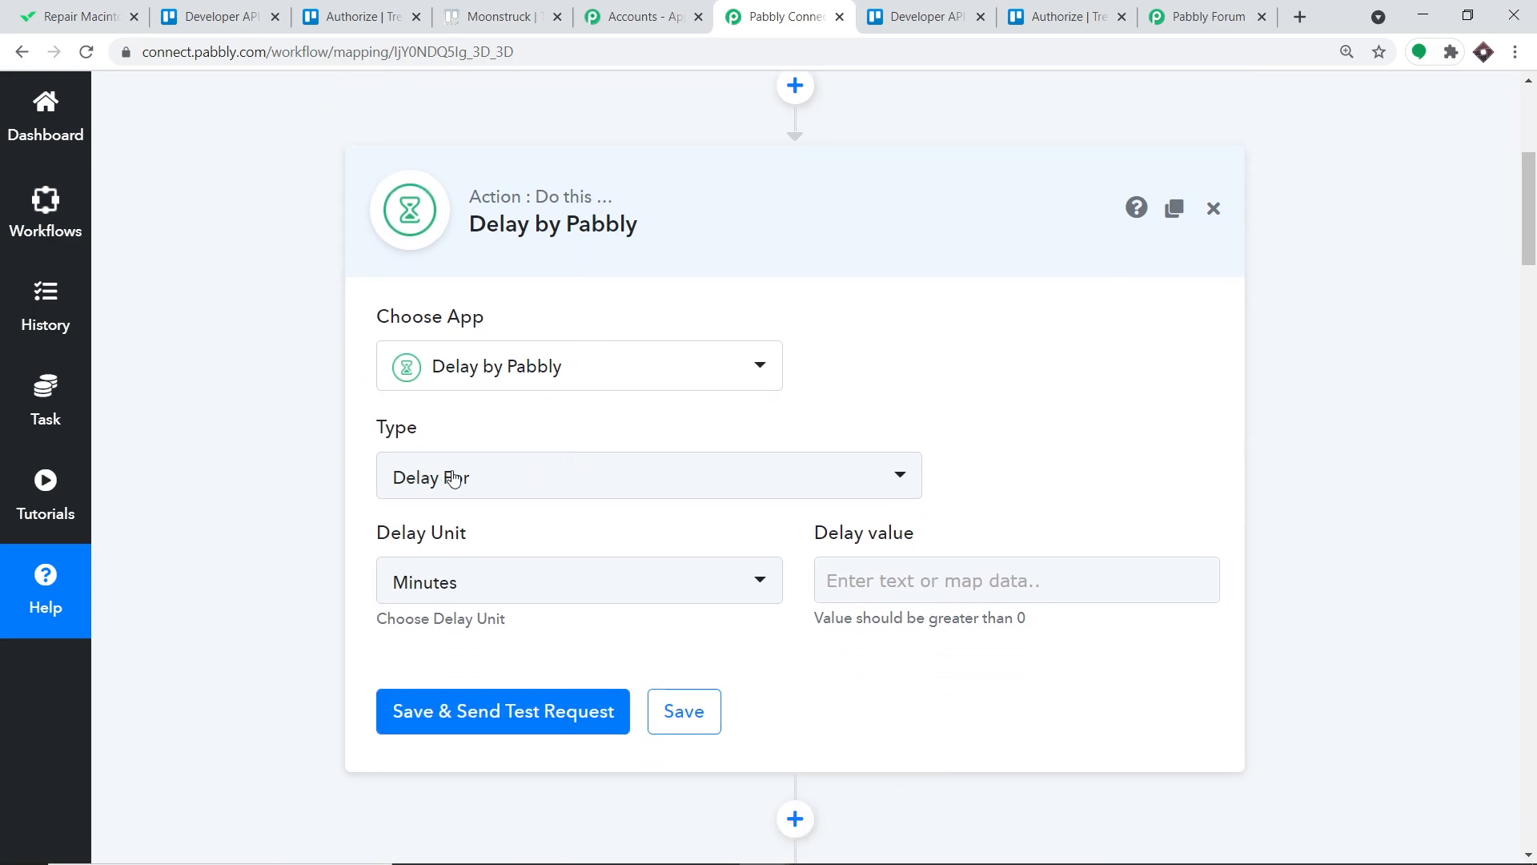
click(465, 588)
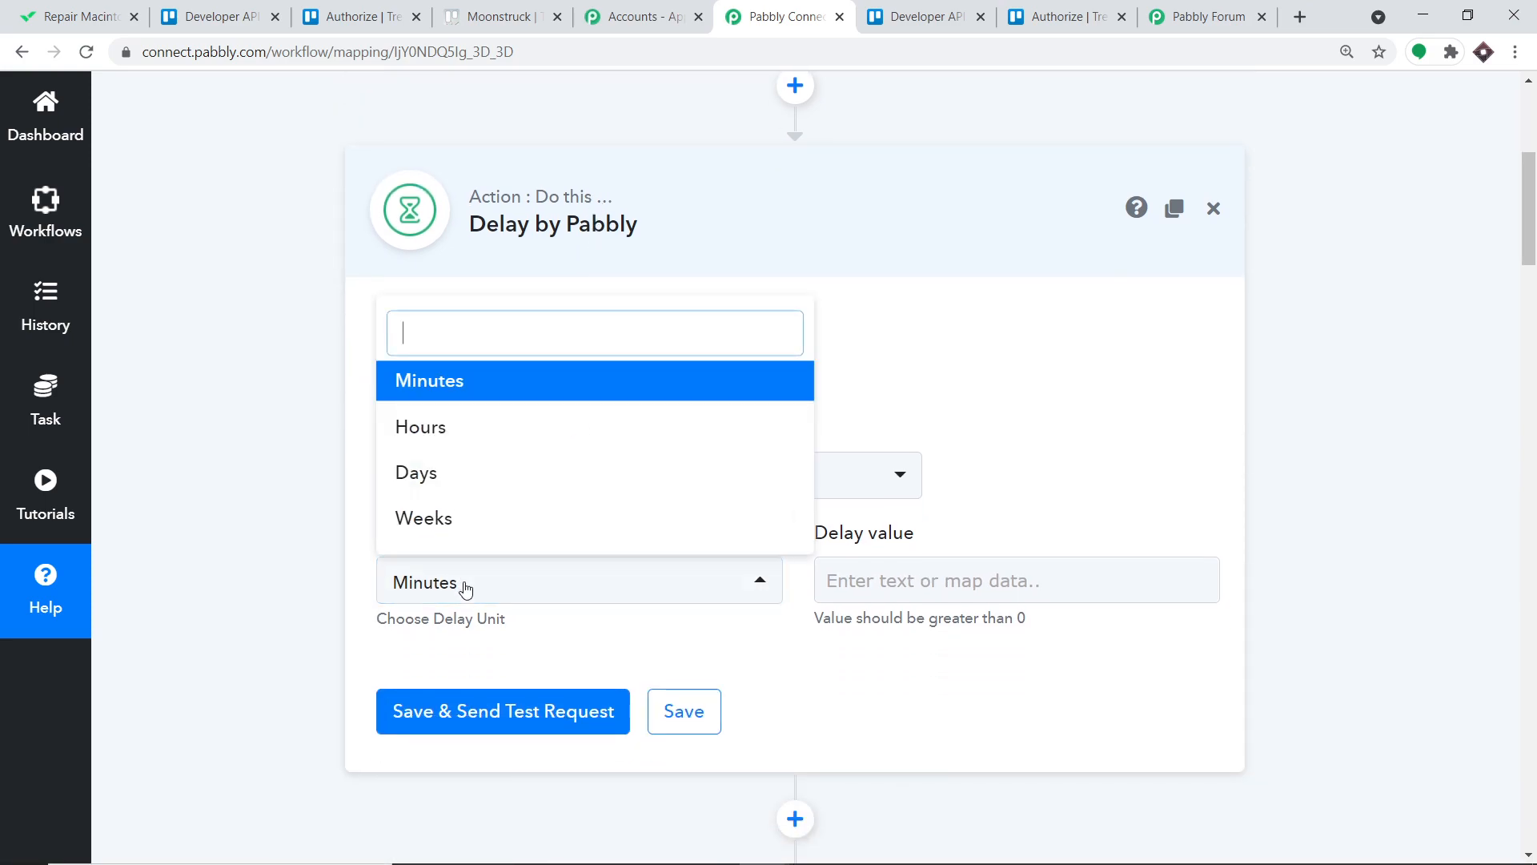
click(466, 392)
click(852, 578)
text(2)
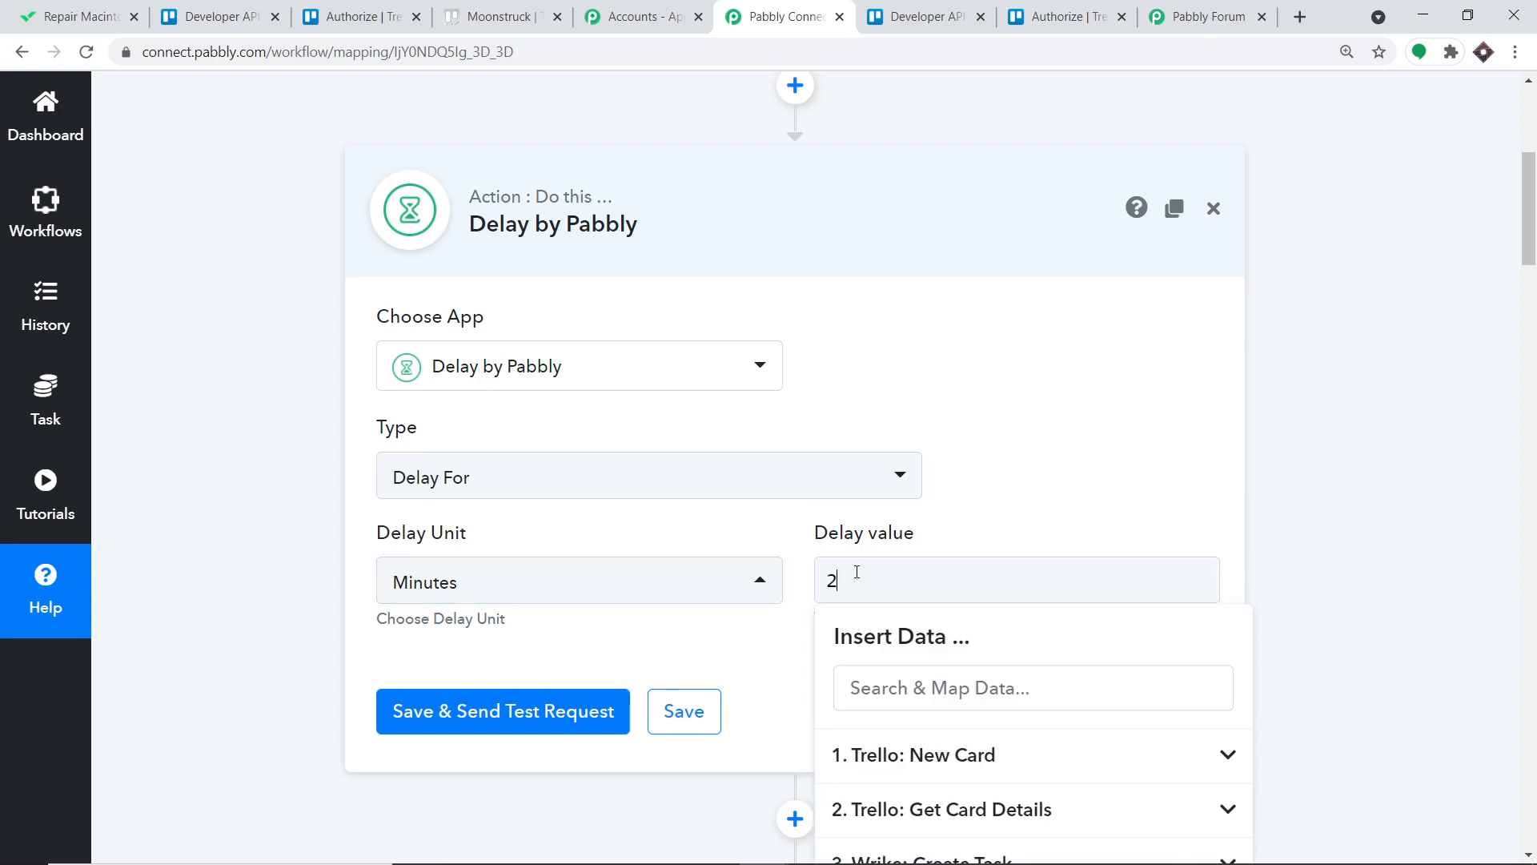
click(1369, 366)
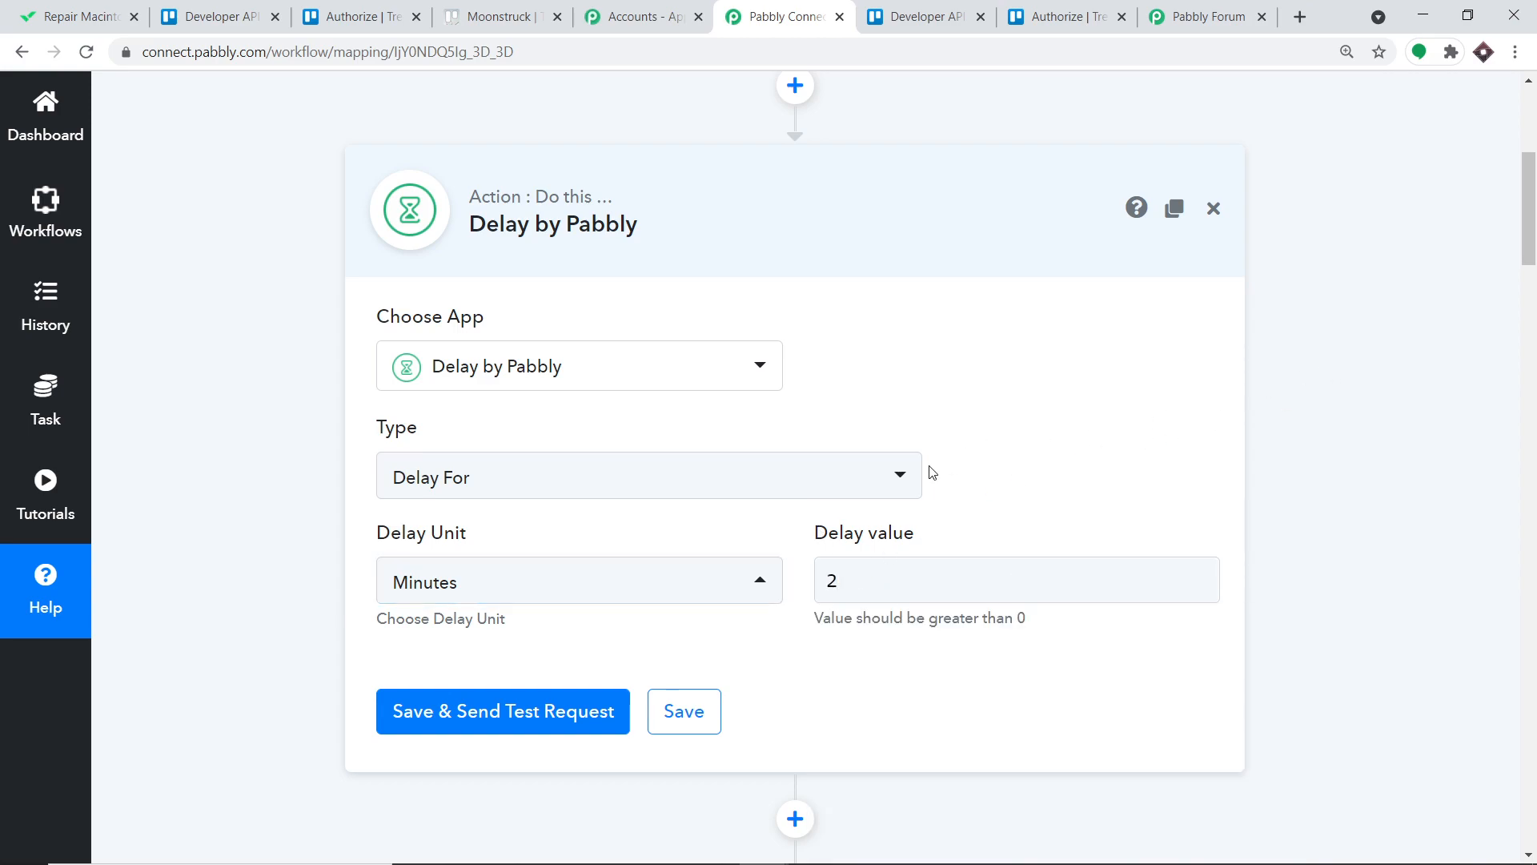
scroll(721, 496, down, 3)
click(502, 521)
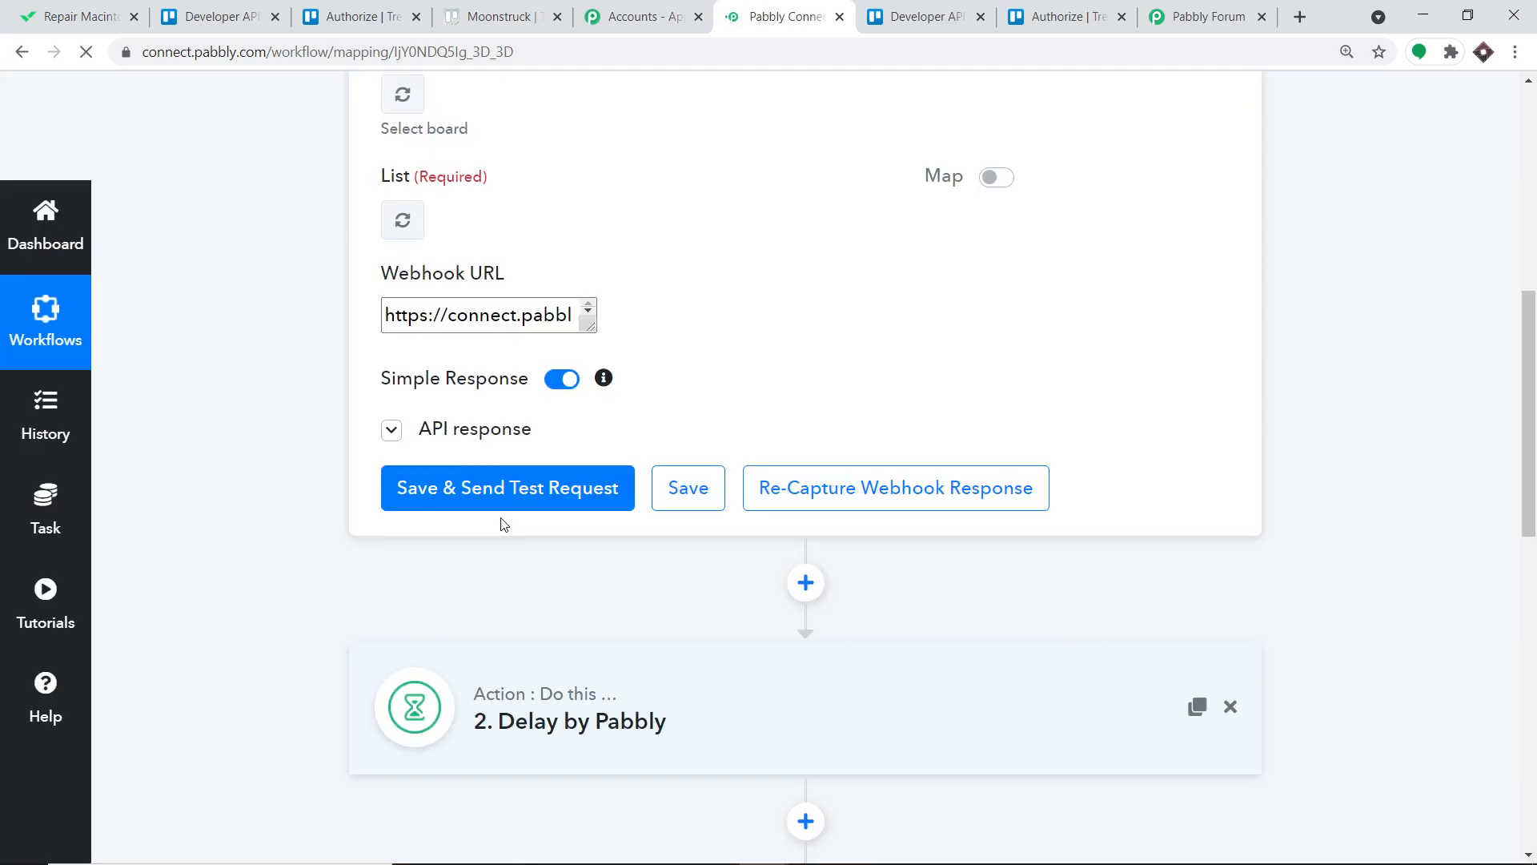
scroll(498, 522, down, 15)
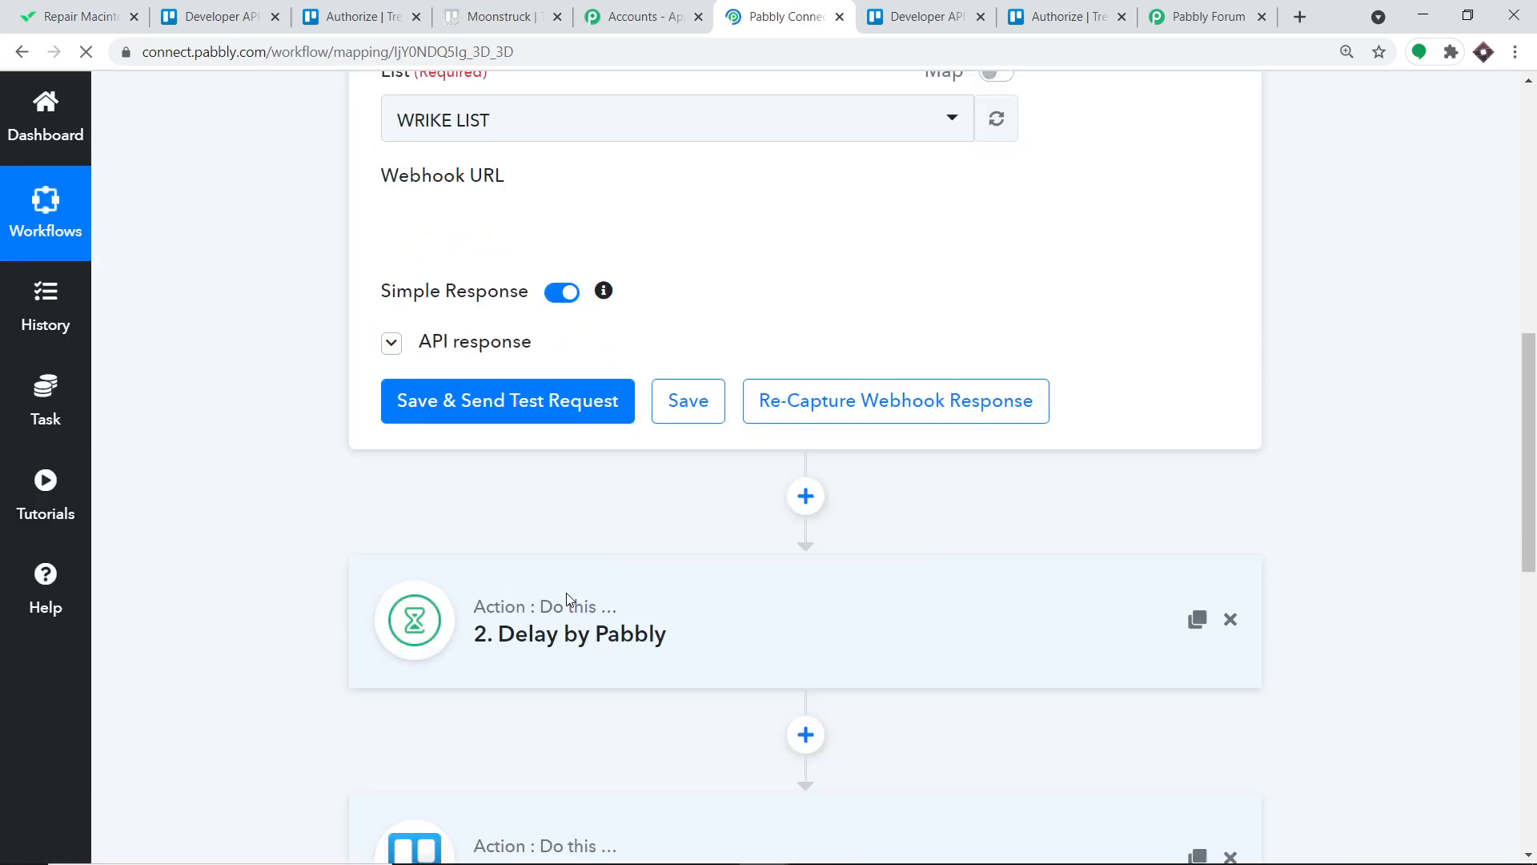
scroll(963, 344, up, 9)
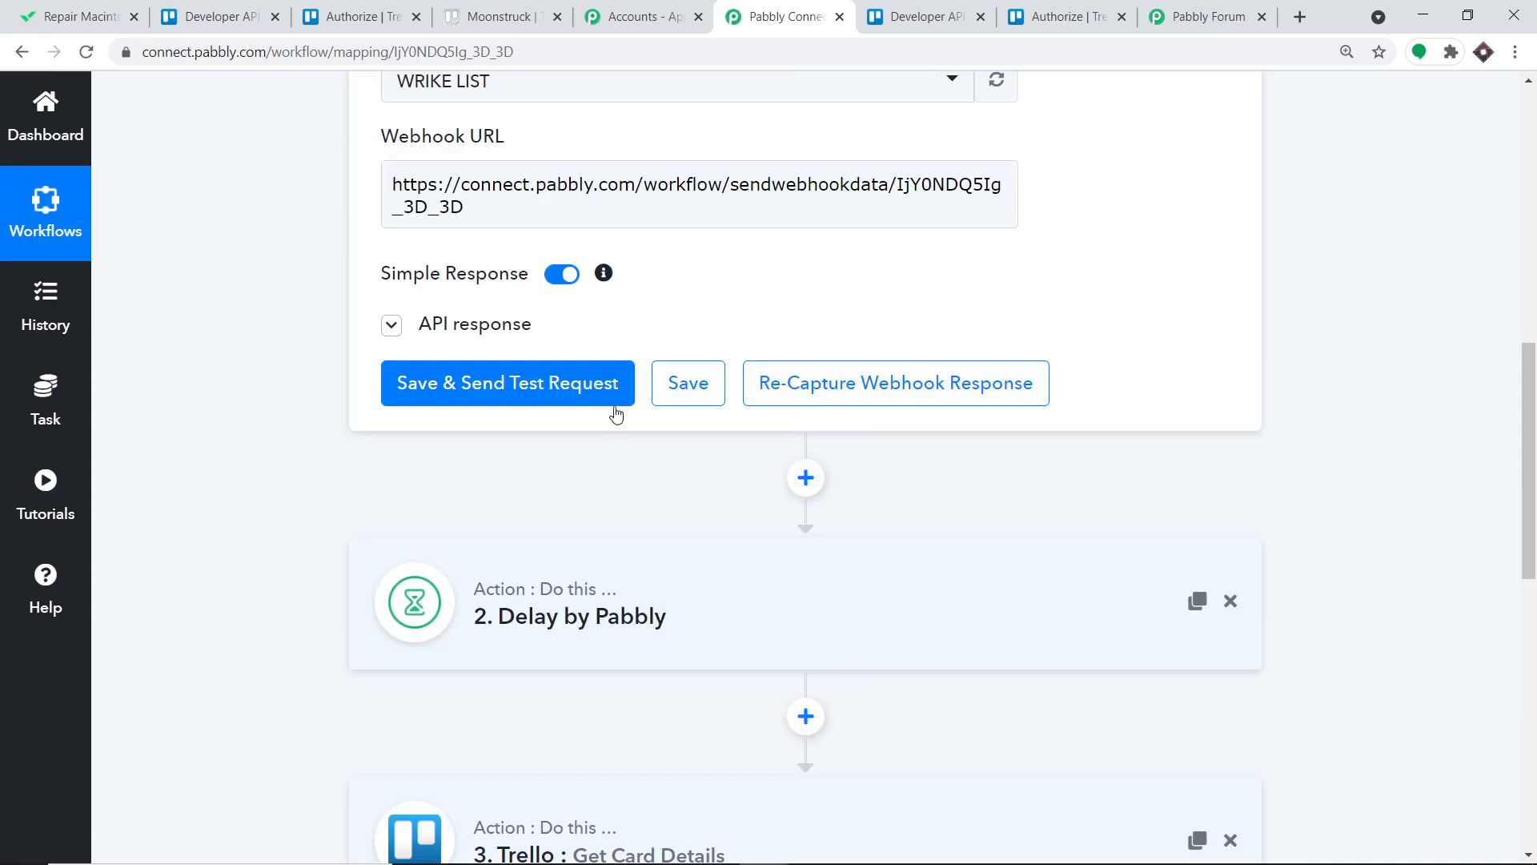
Switch to the Trello board and add a card titled Linus Operating System Update to WRIKE LIST.
click(484, 14)
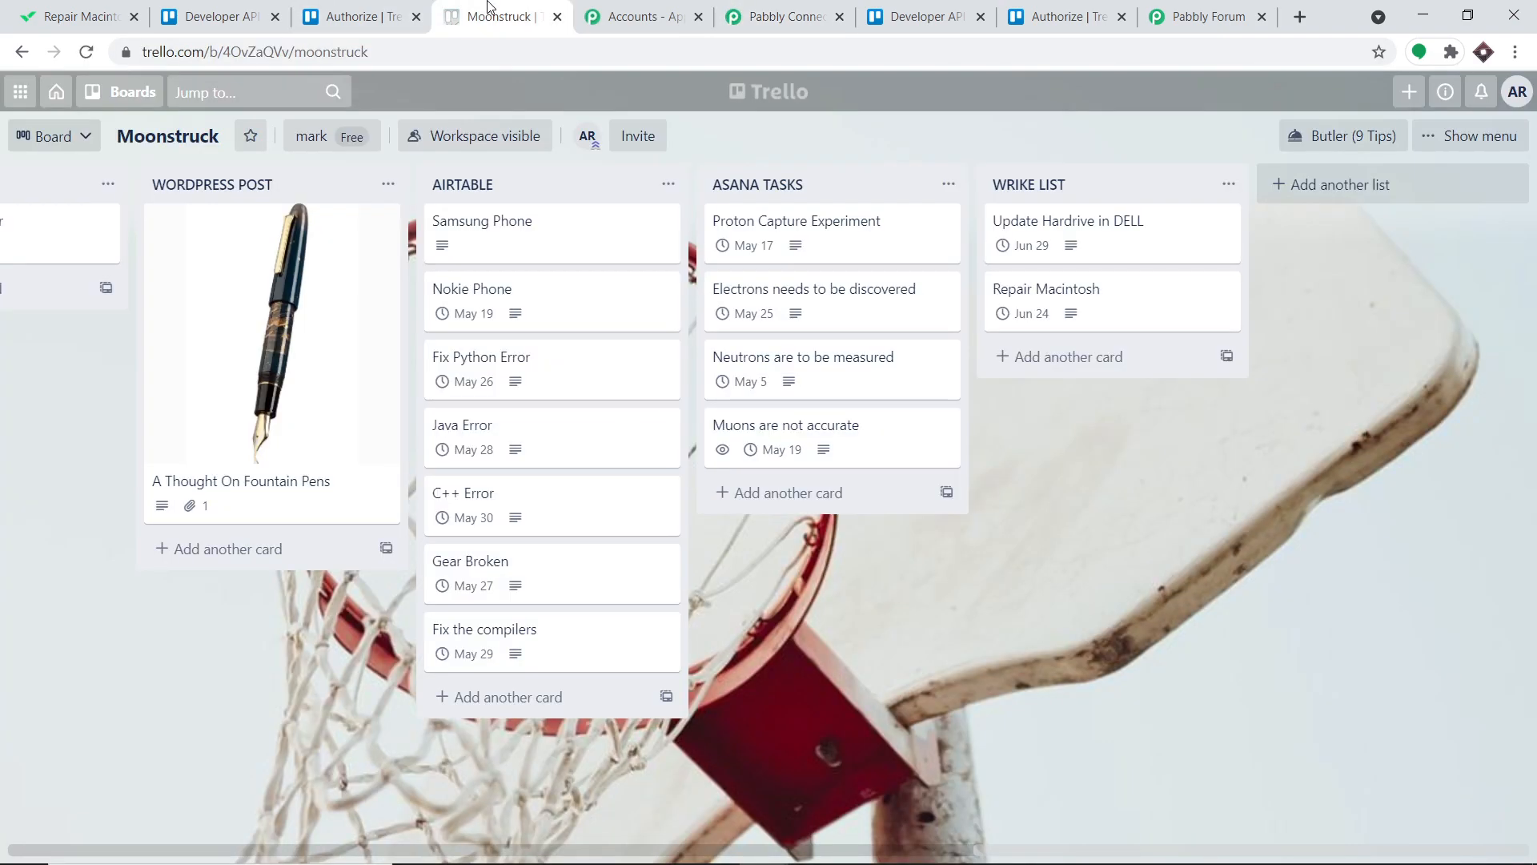
click(1065, 359)
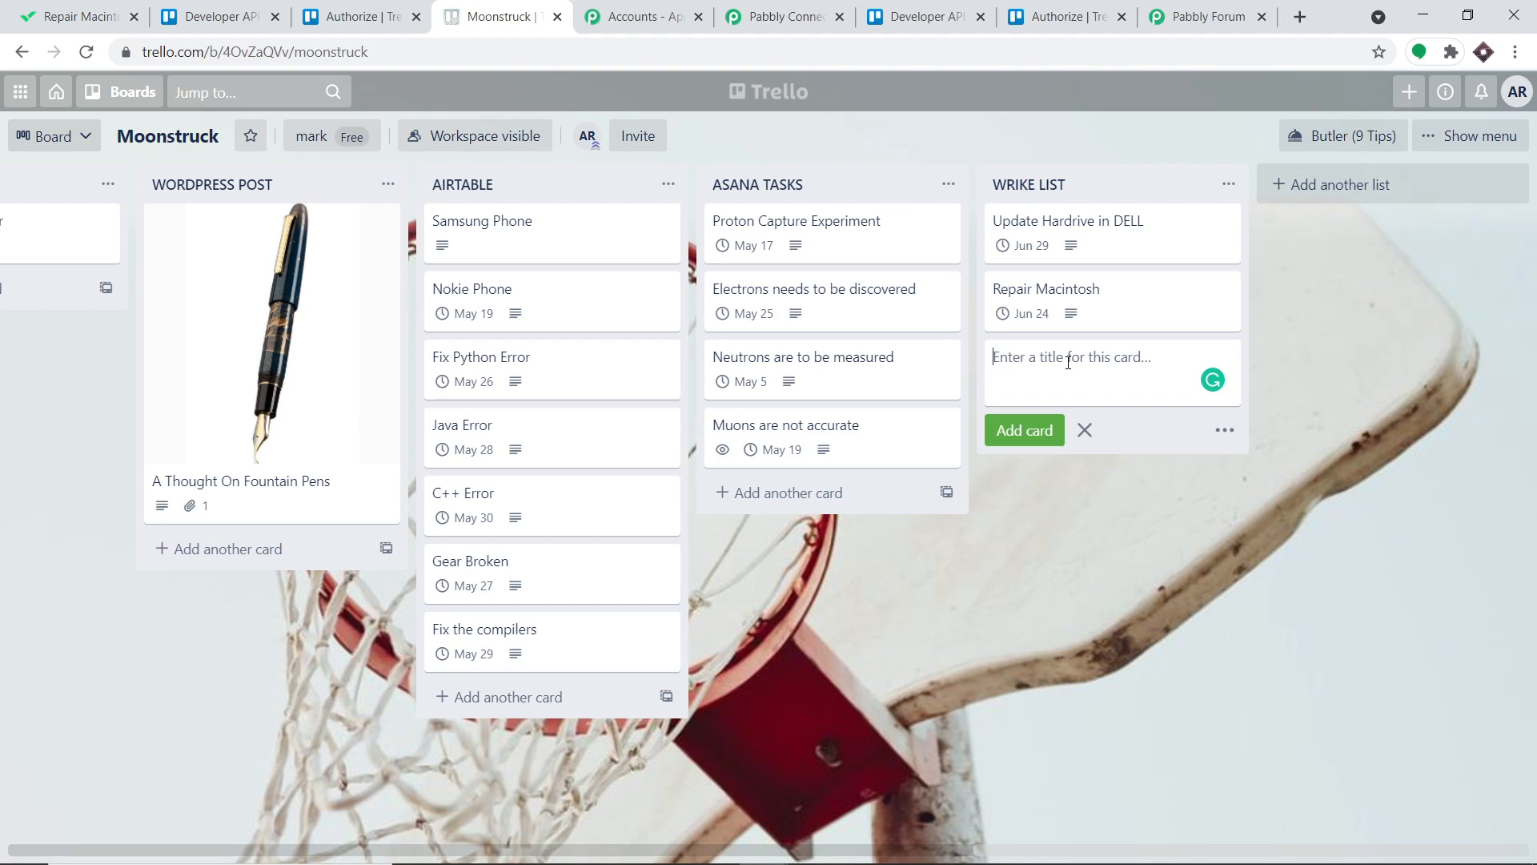
text(Linus Operating System Update)
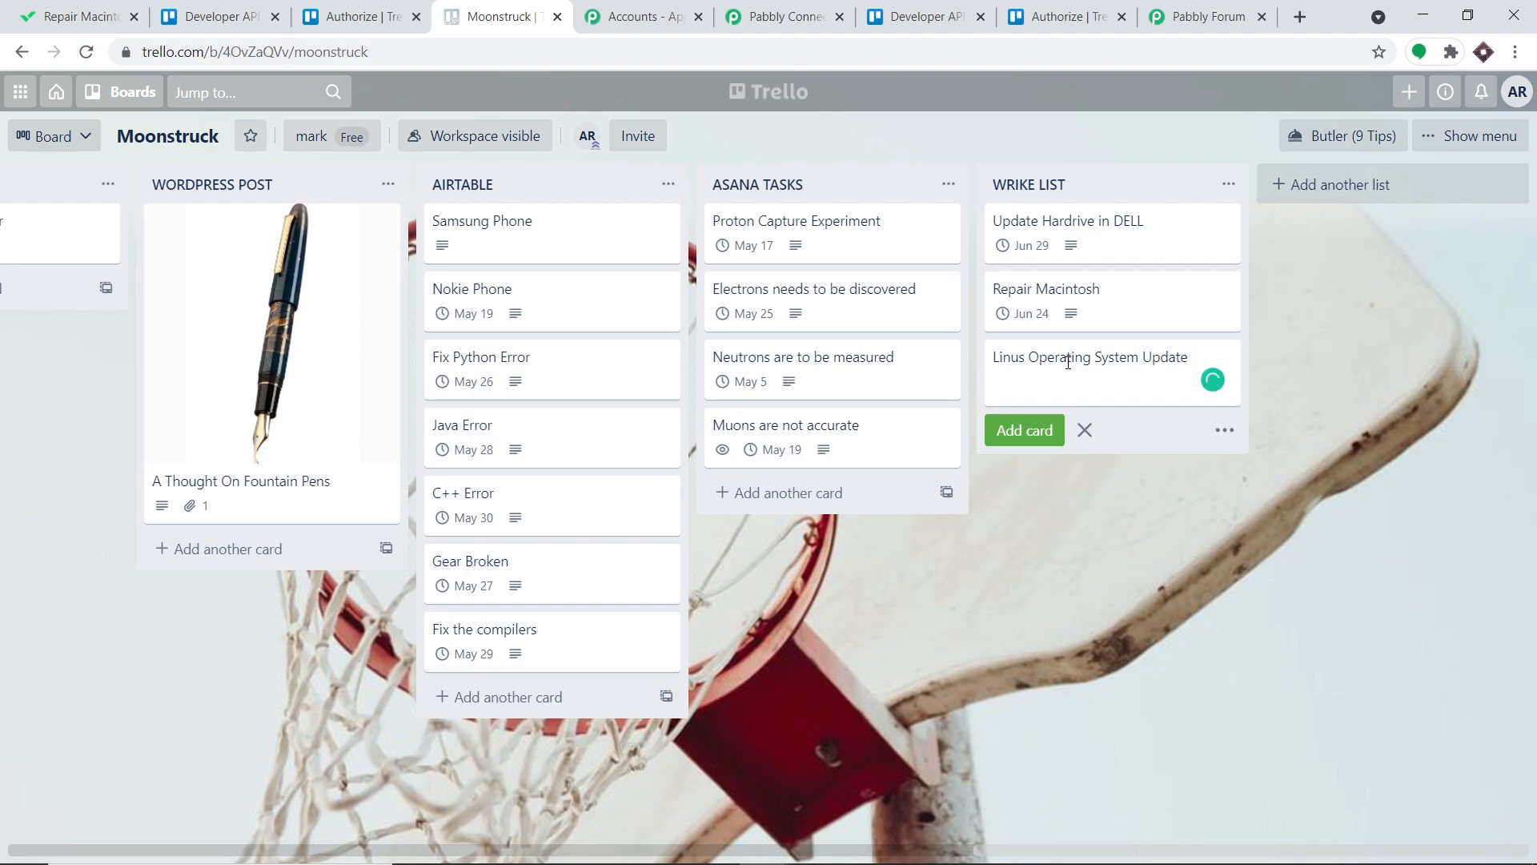
click(1020, 440)
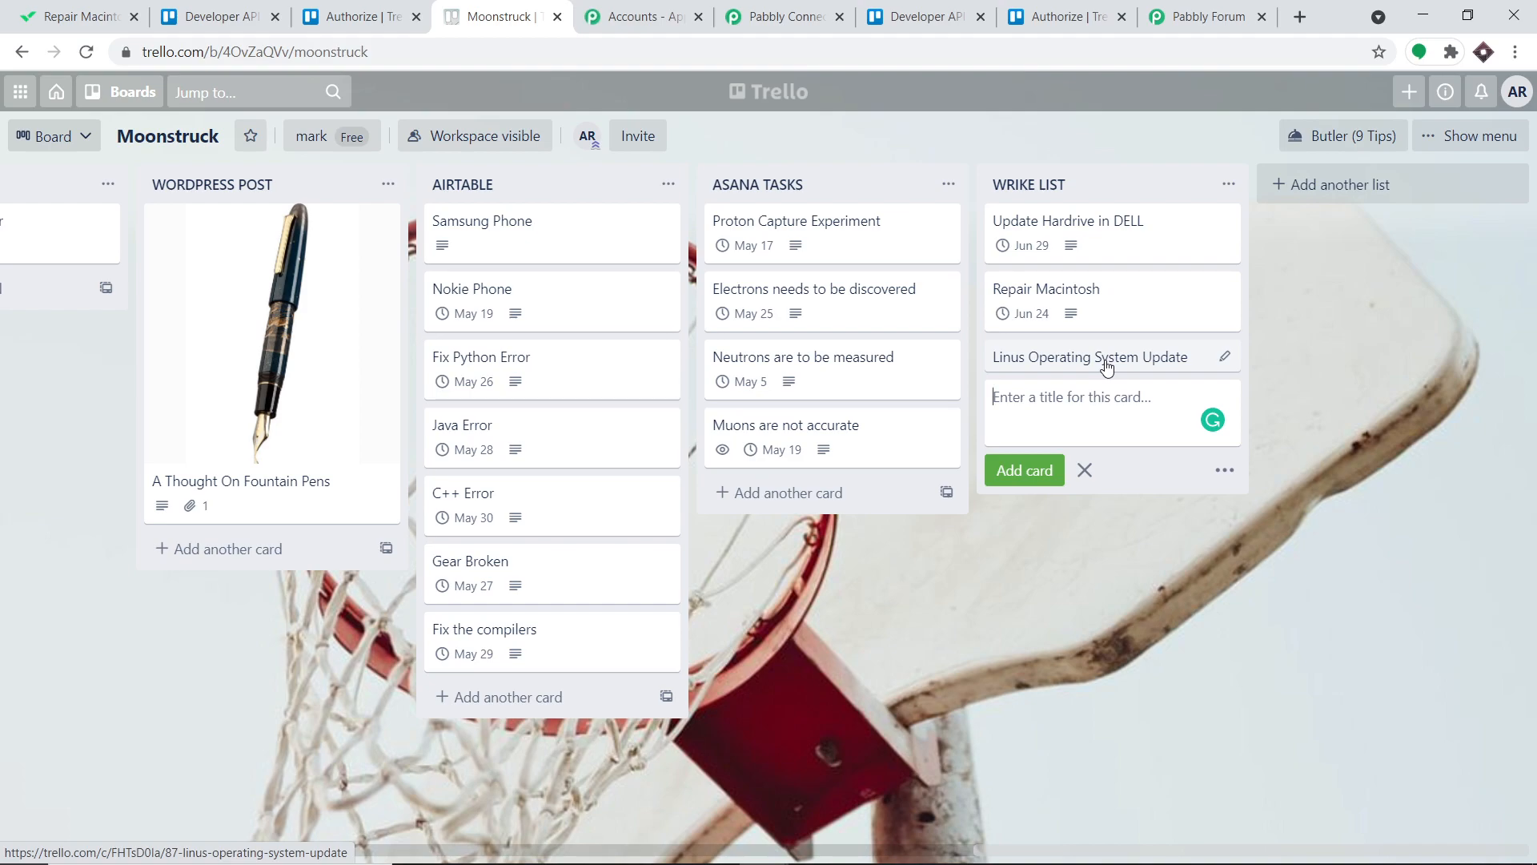
Give the Linus Operating System Update card the description "The Linus newer version has come" and a June 7 due date, saving both.
click(1106, 367)
click(540, 298)
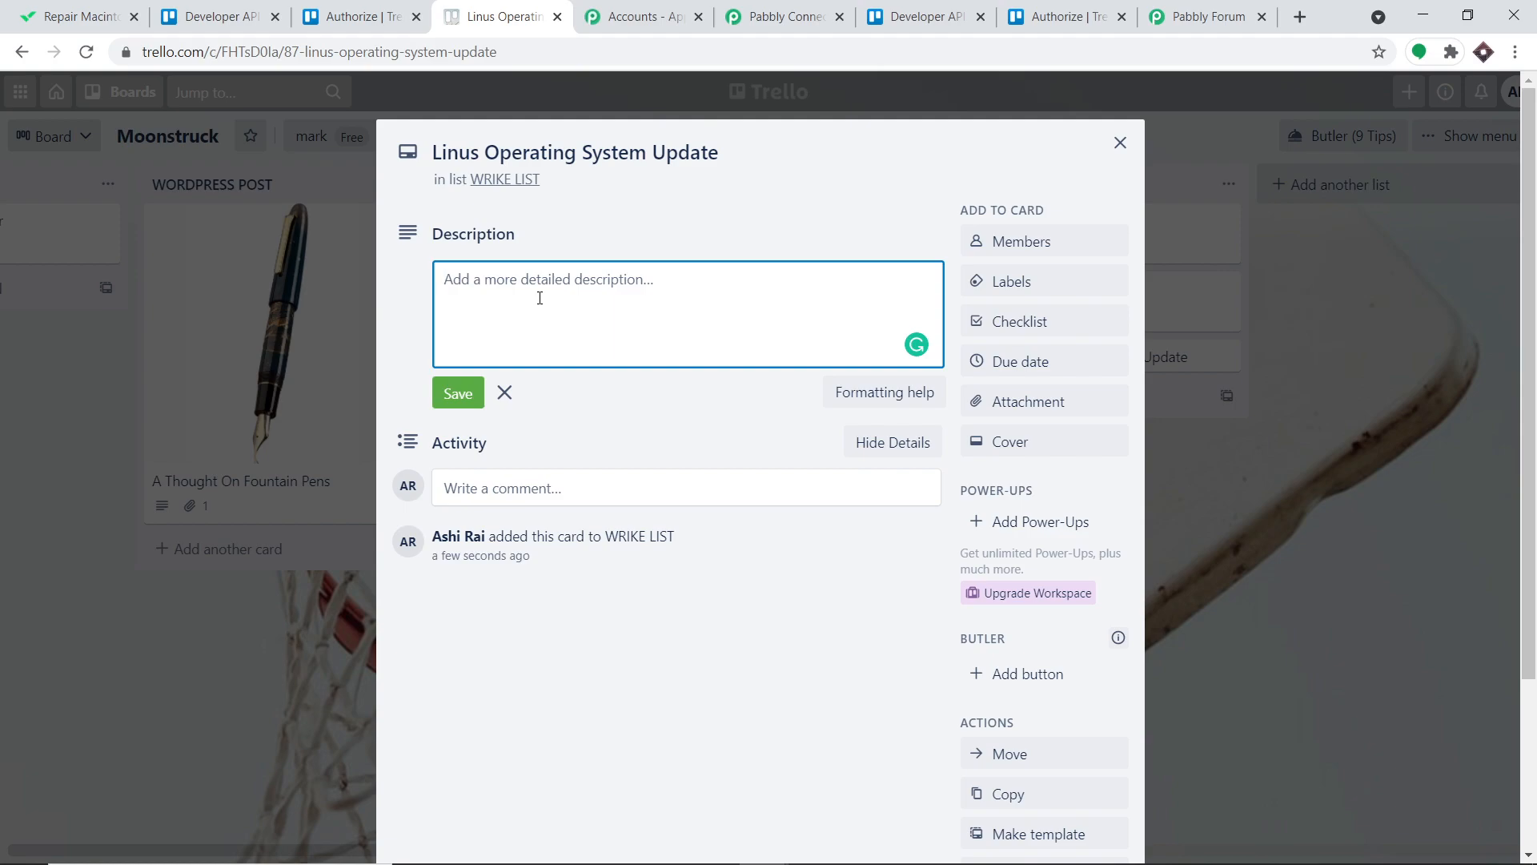
text(The )
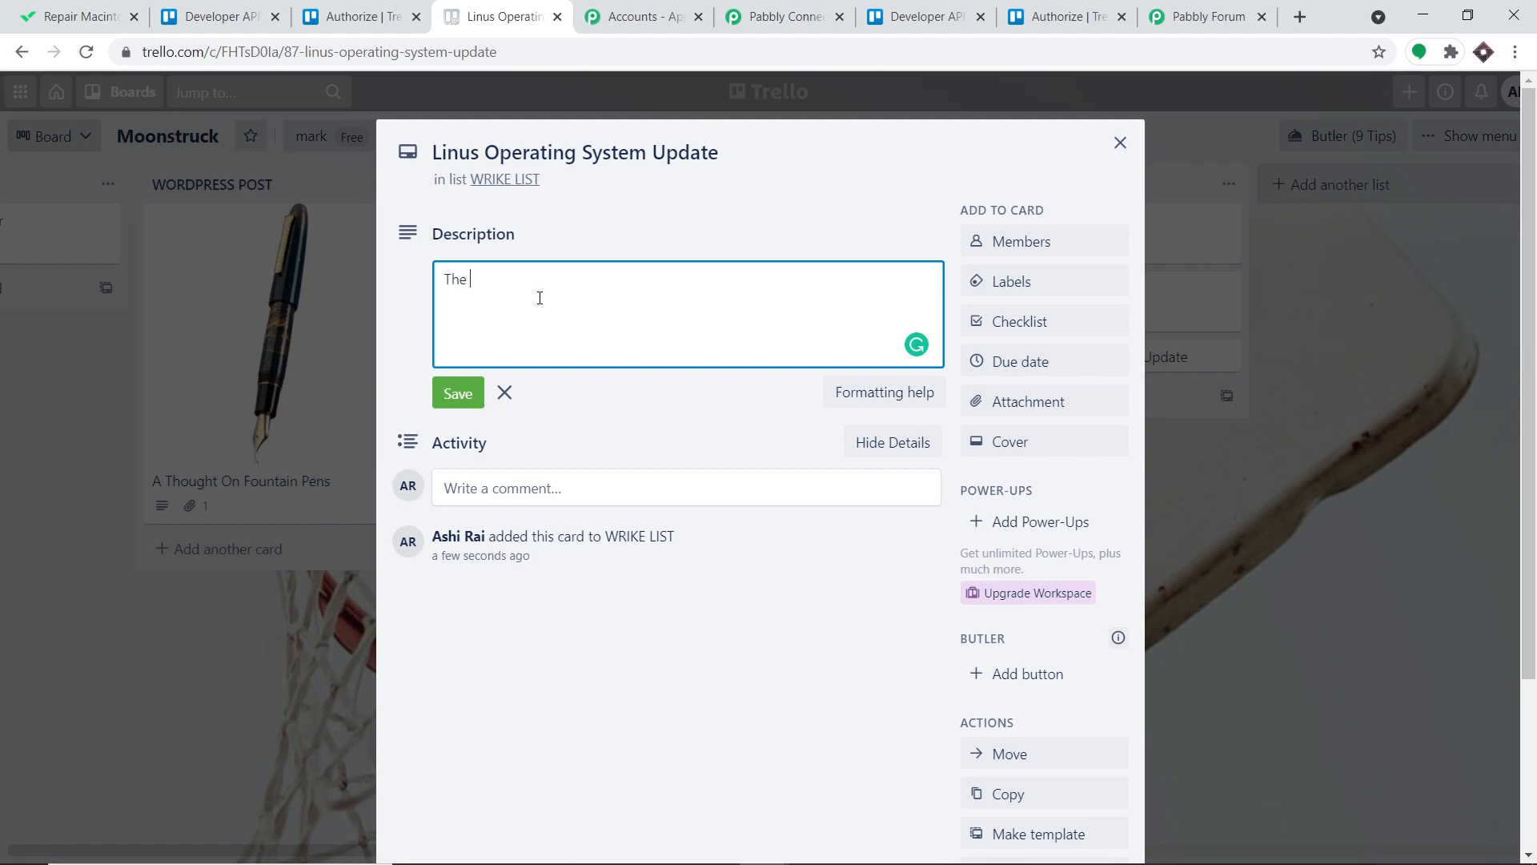
text(Linus newer version has come)
click(1055, 361)
click(1032, 297)
click(1070, 723)
click(461, 463)
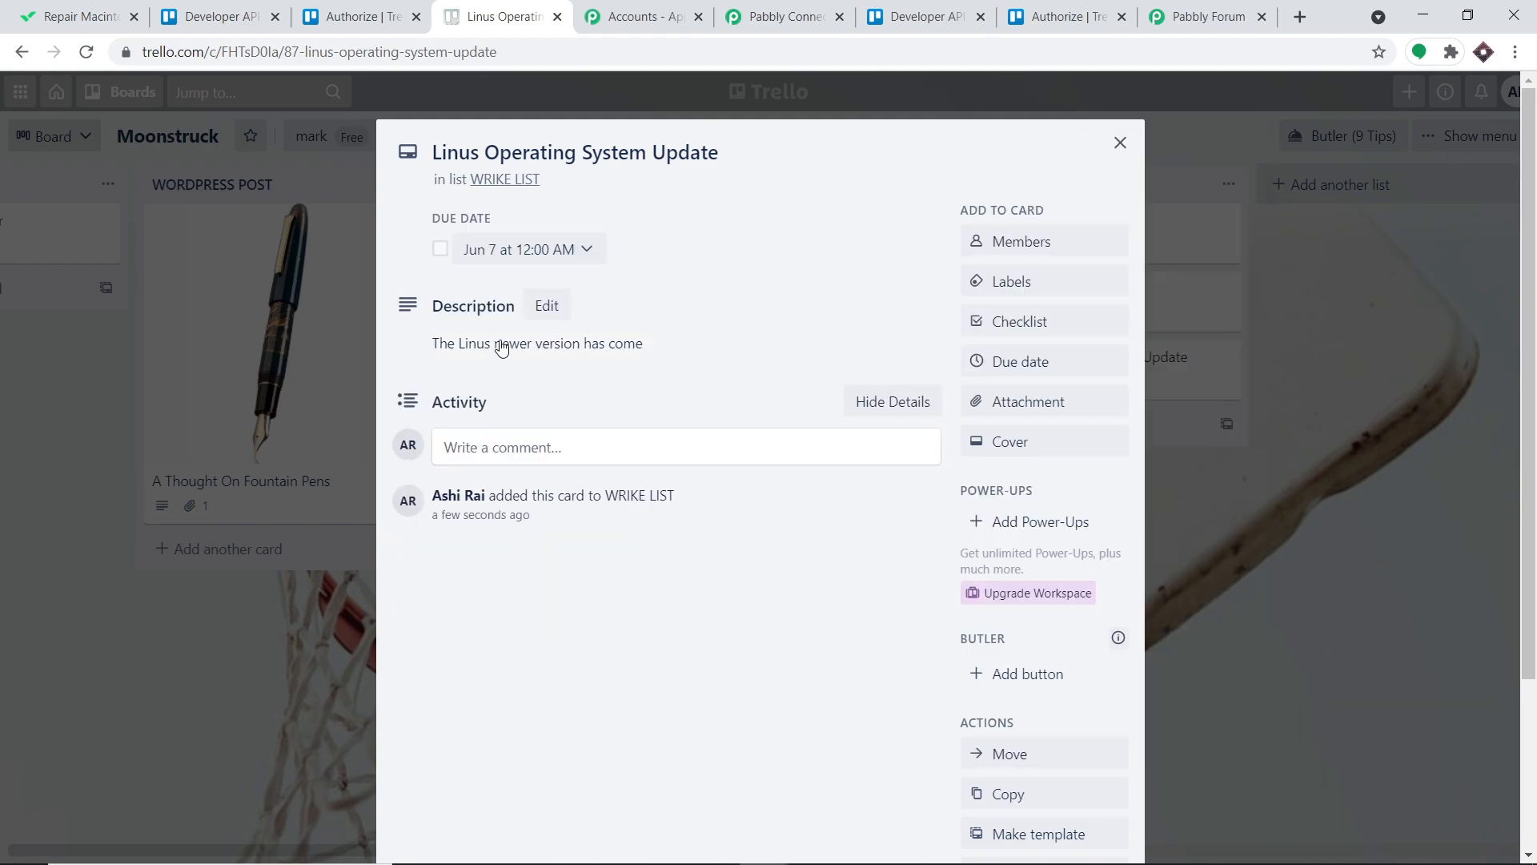
Switch to Wrike and reload the TRELLO folder to check for the Linus Operating System Update task.
click(72, 9)
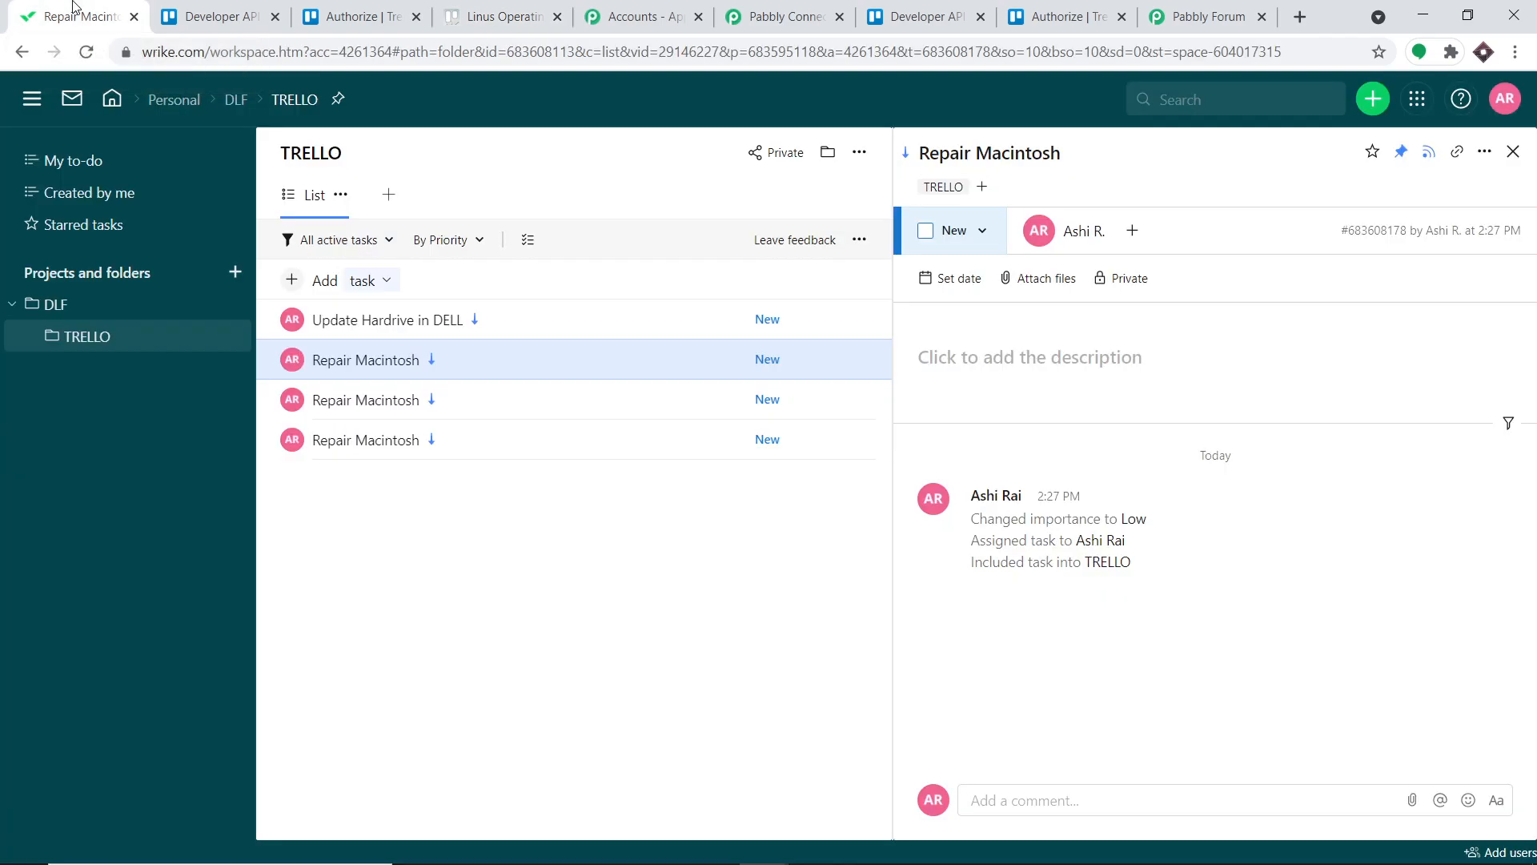
click(85, 52)
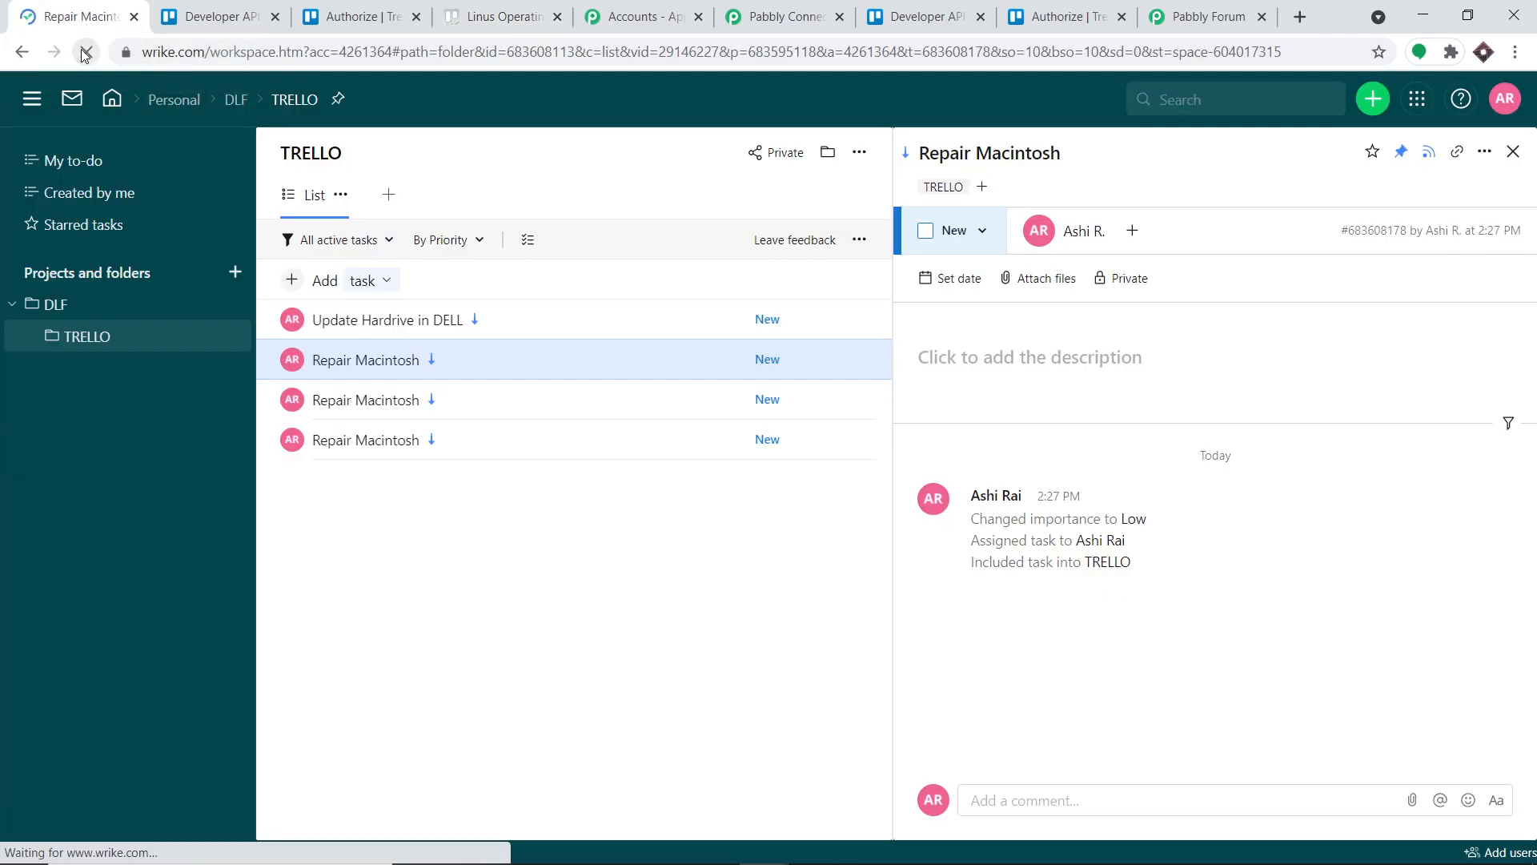
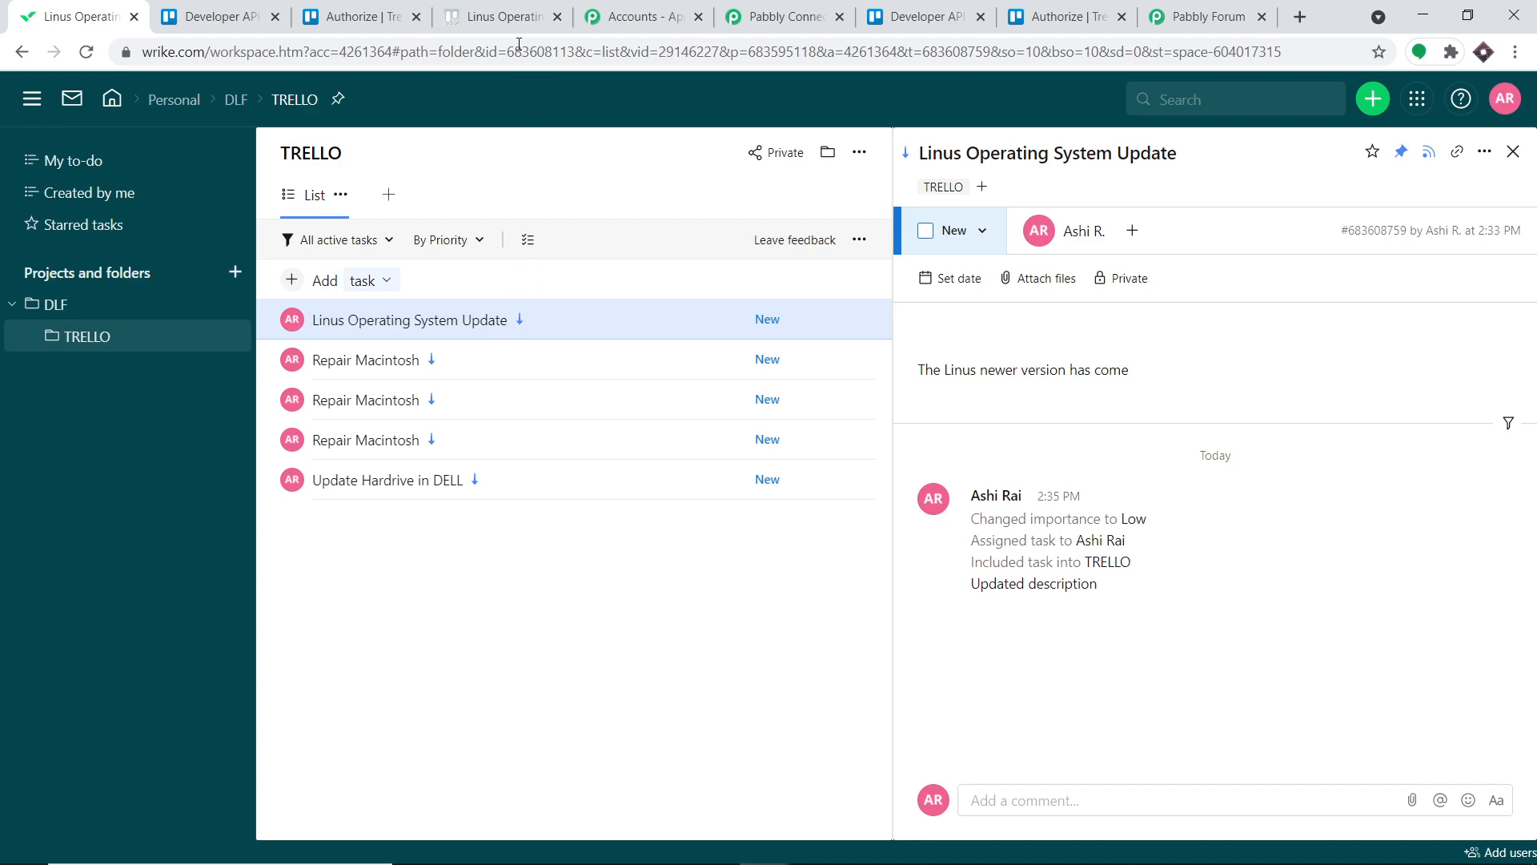
Switch to the Trello board and add a card titled "Windows X is awesome" to WRIKE LIST.
click(503, 12)
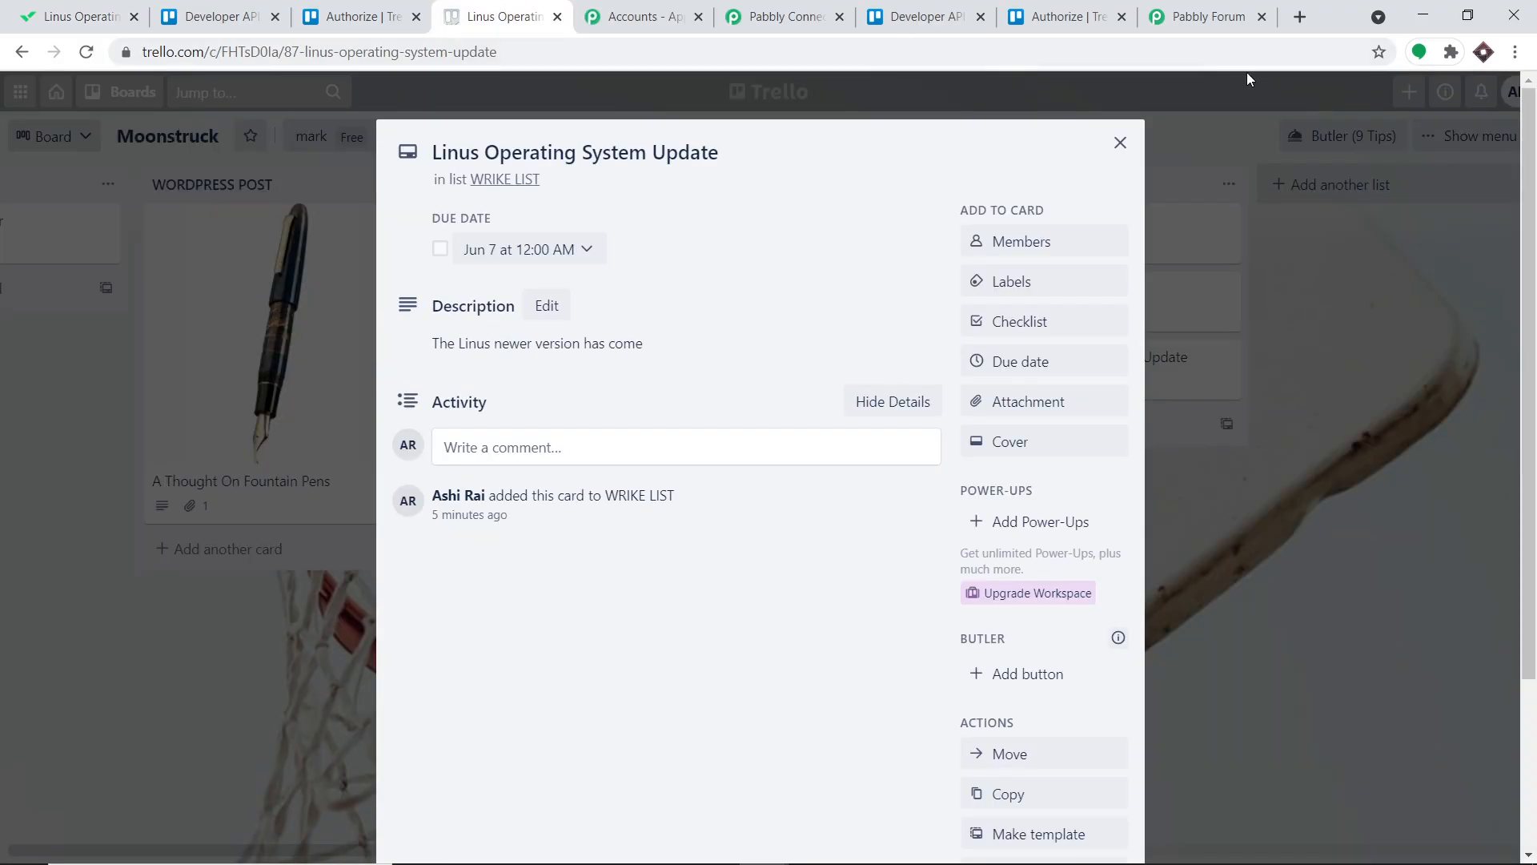
click(1120, 142)
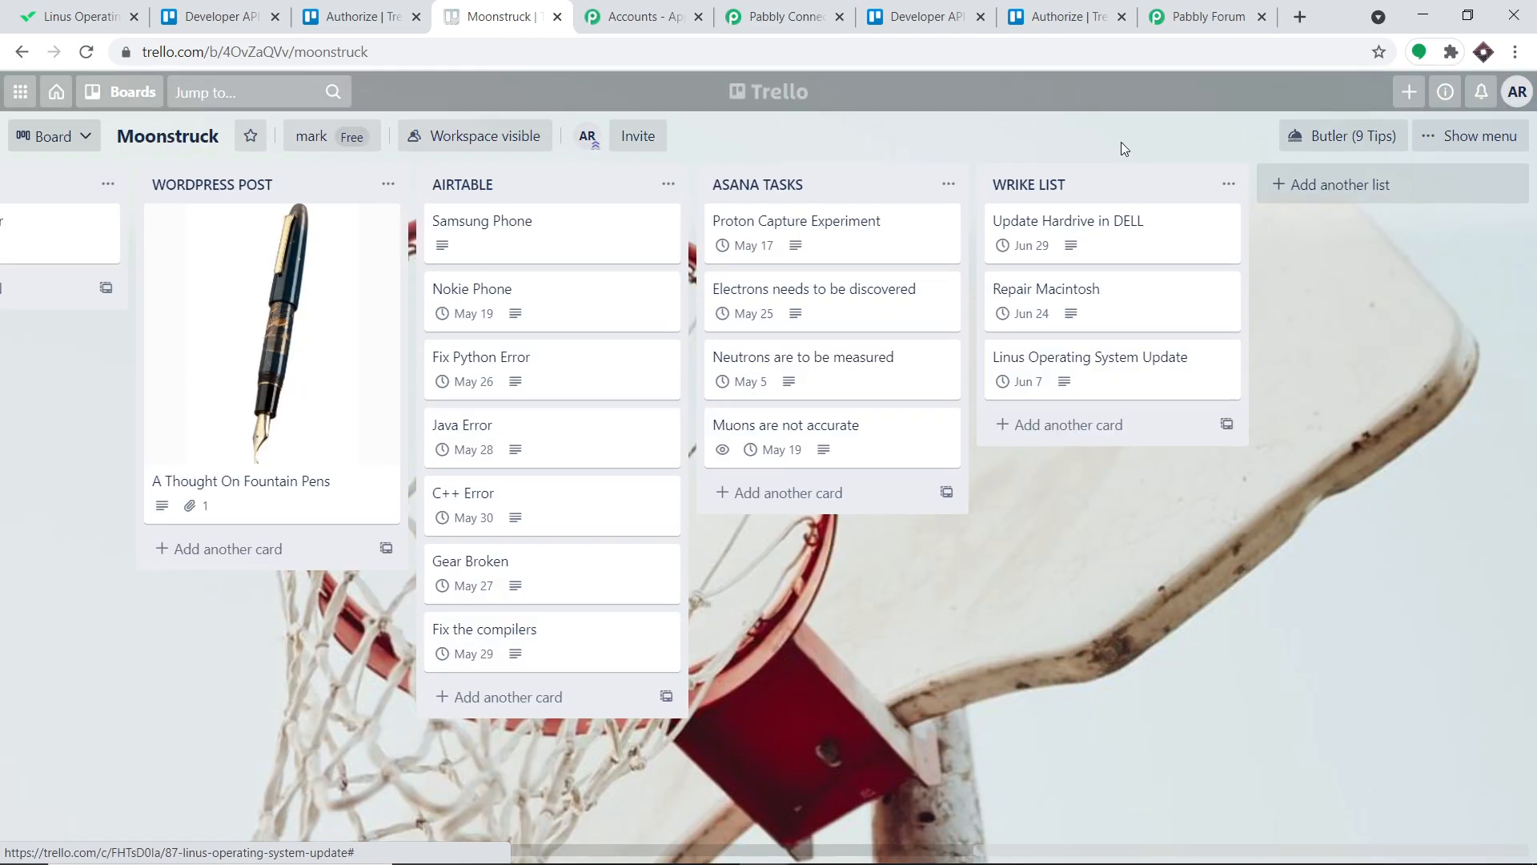
click(1093, 438)
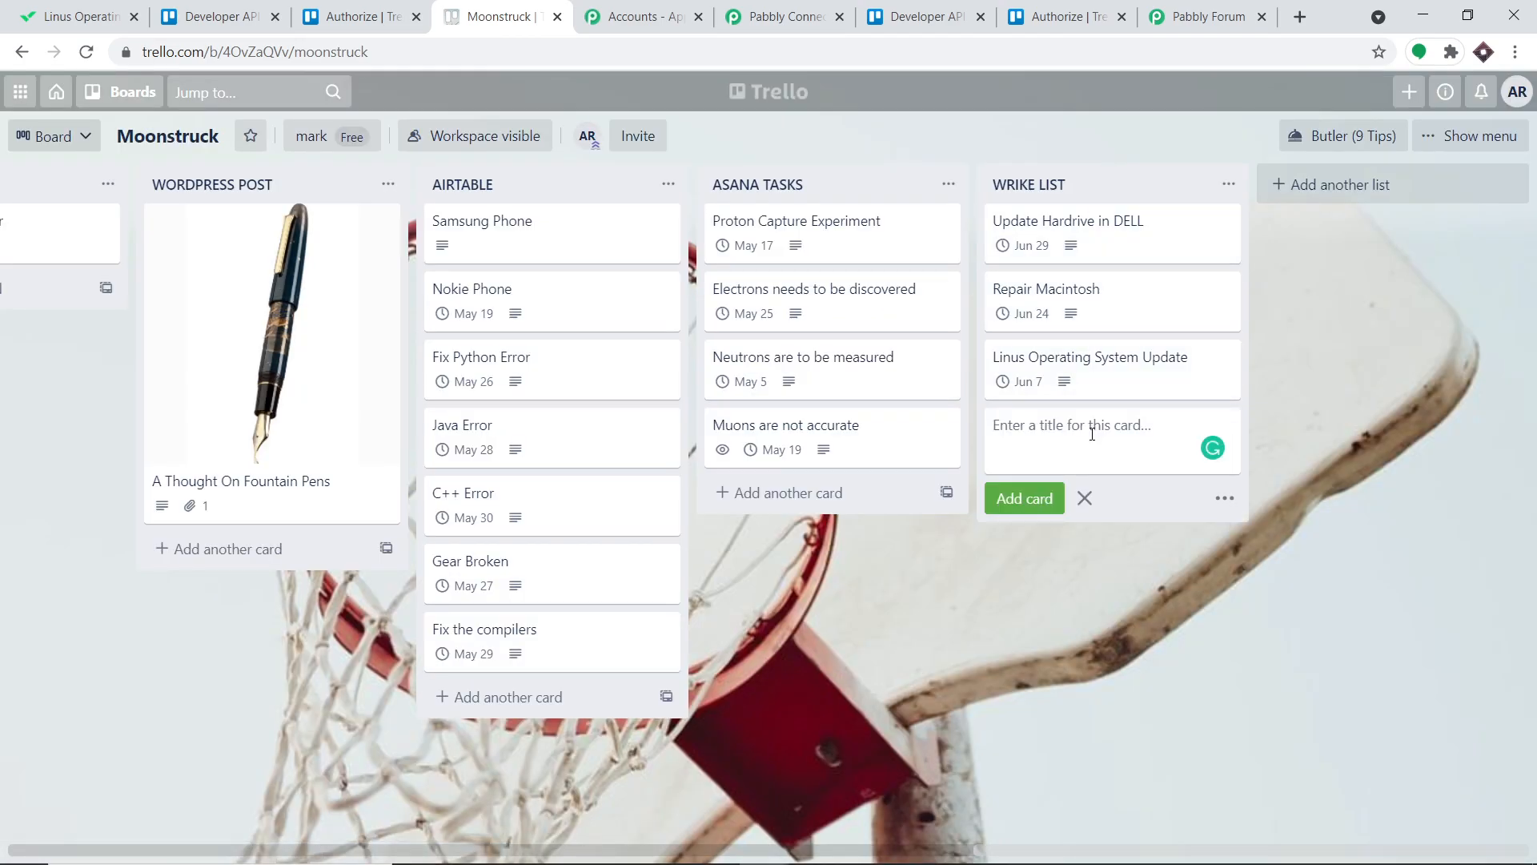
text(Windows X is awesome please in)
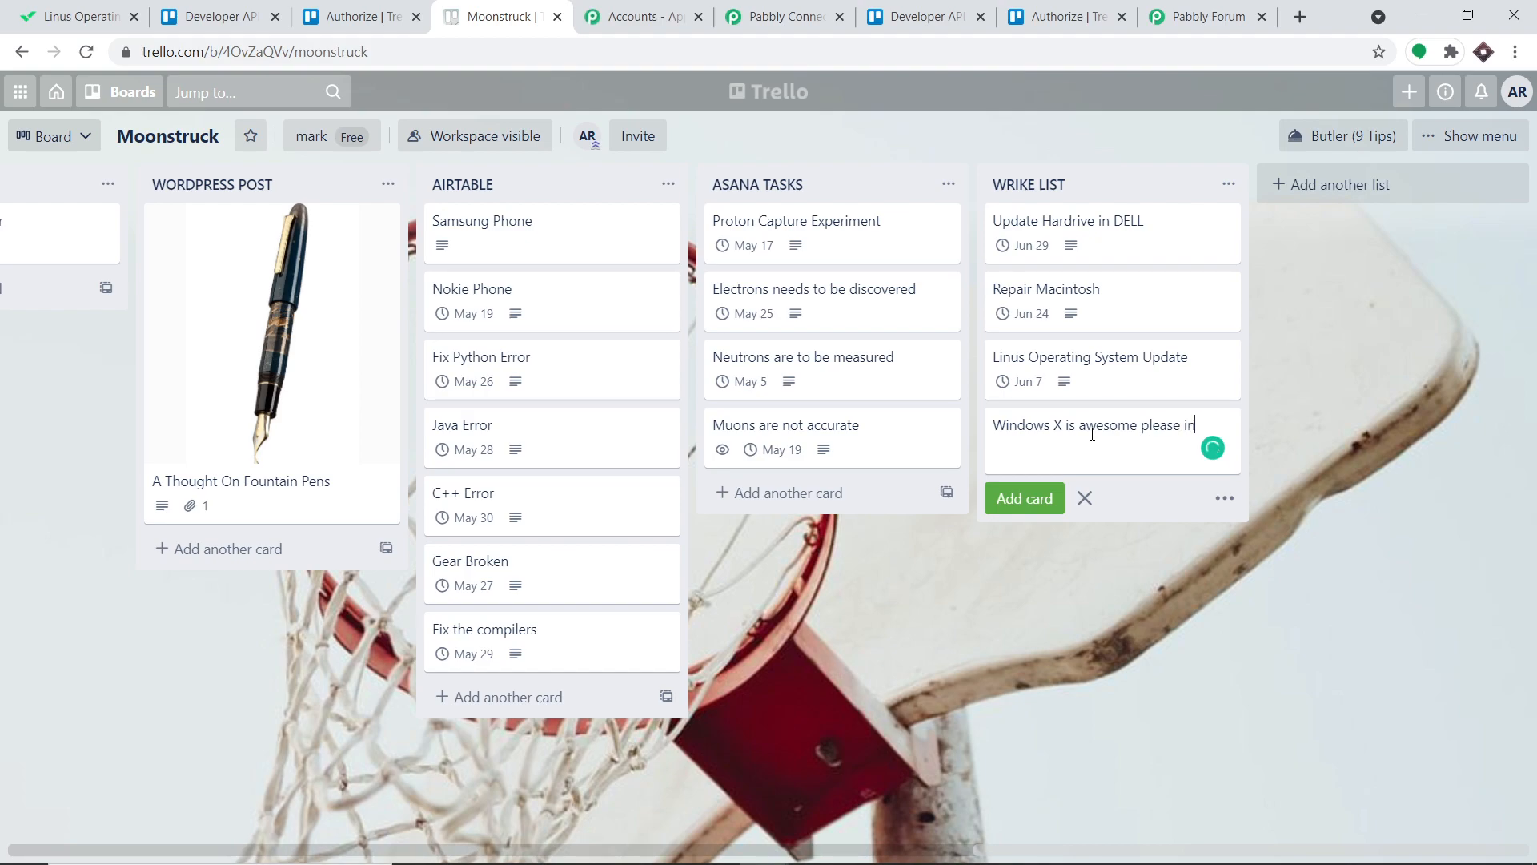
text(tal)
key(BackSpace)
key(BackSpace)
key(BackSpace)
key(BackSpace)
key(BackSpace)
key(BackSpace)
key(BackSpace)
key(BackSpace)
key(BackSpace)
key(BackSpace)
key(BackSpace)
click(1026, 509)
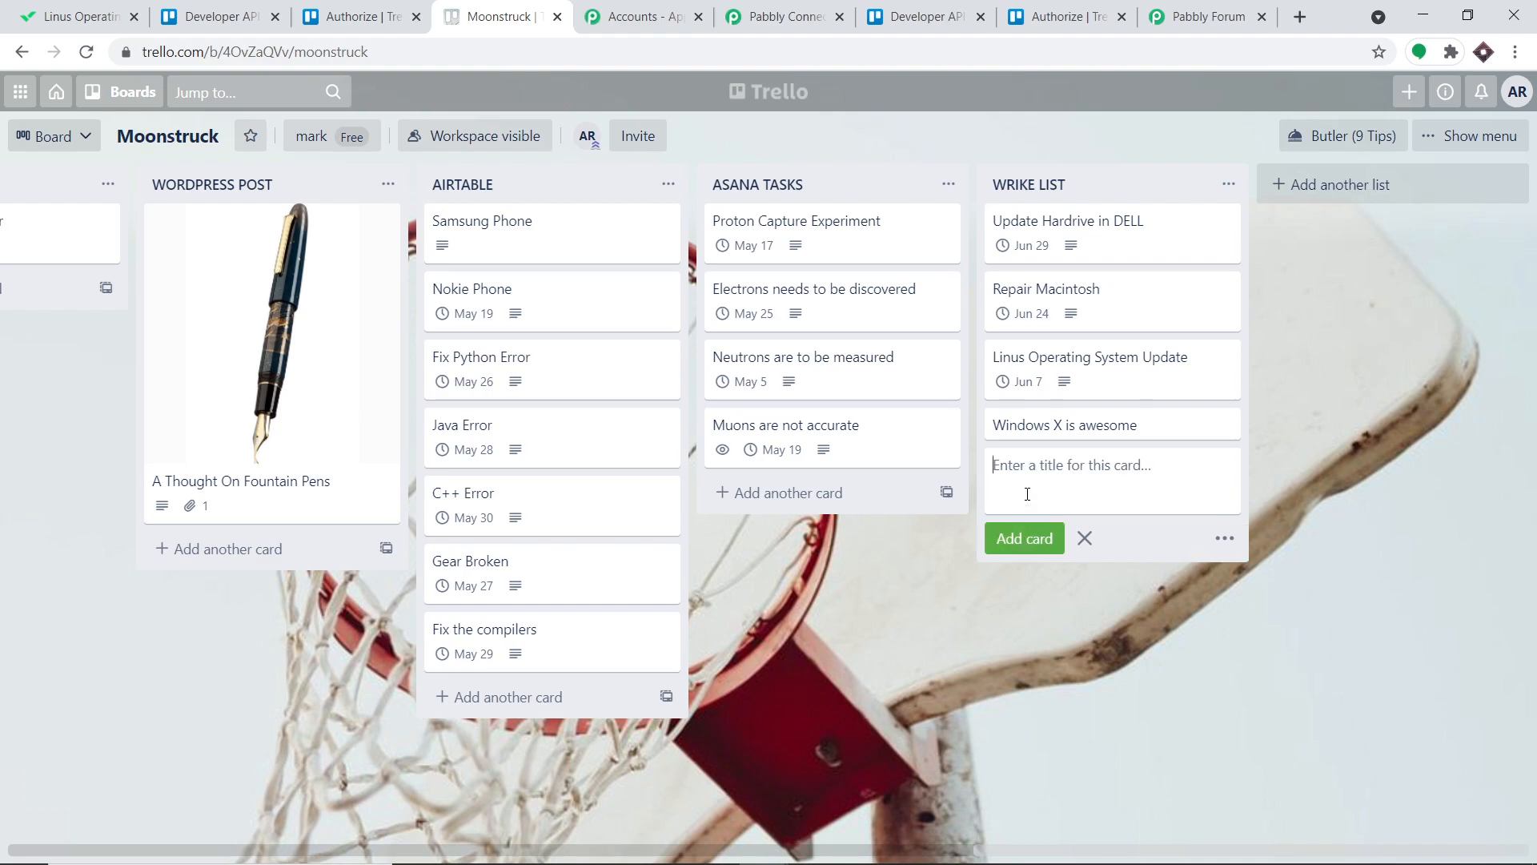
Give the Windows X is awesome card the description "It is awesome" and a June 25 due date, saving both, and close the card.
click(1045, 431)
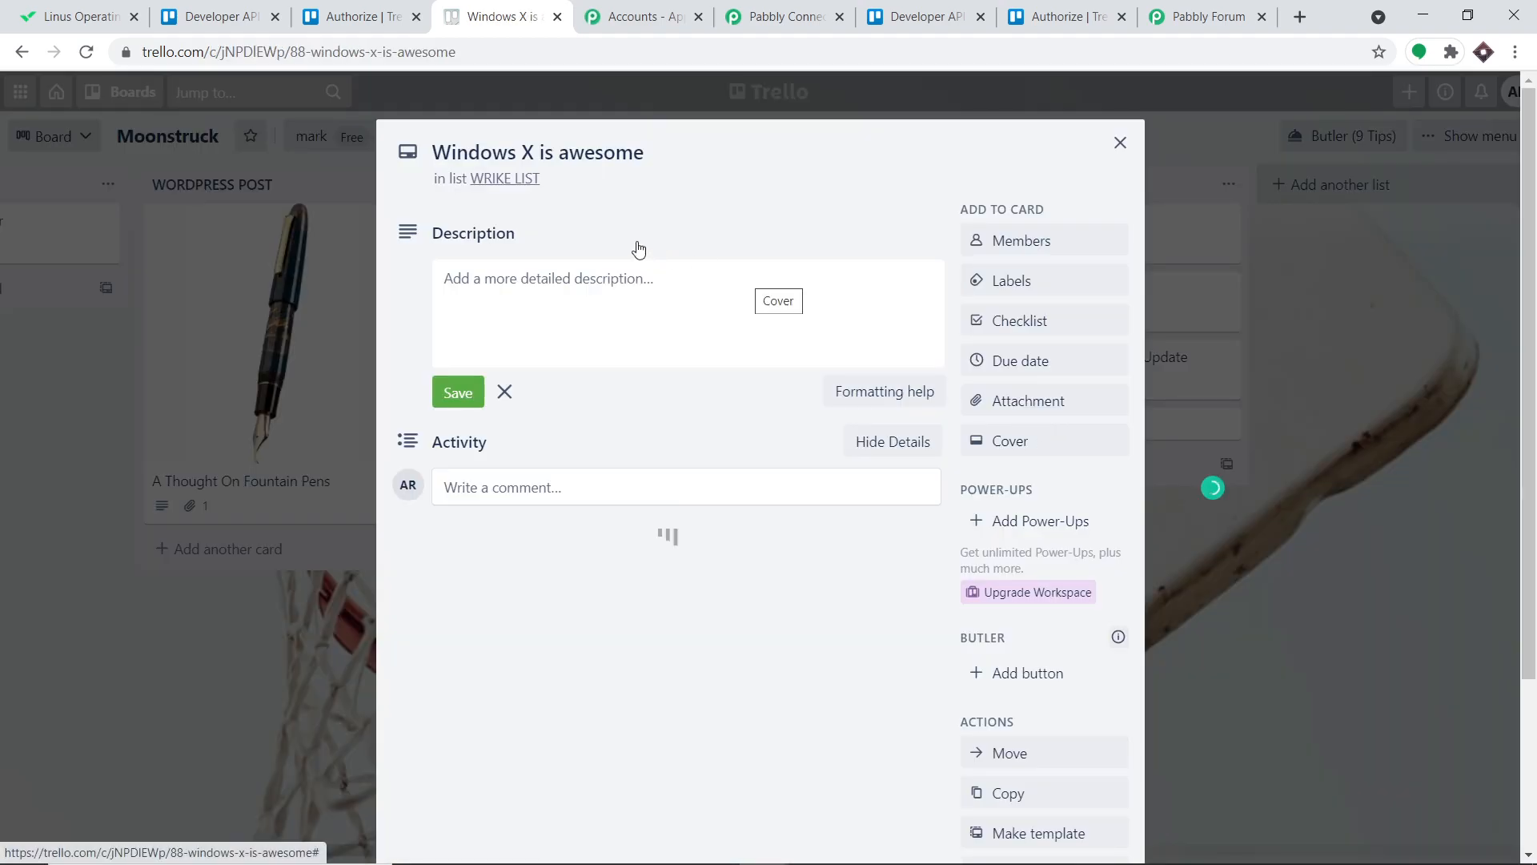
click(584, 292)
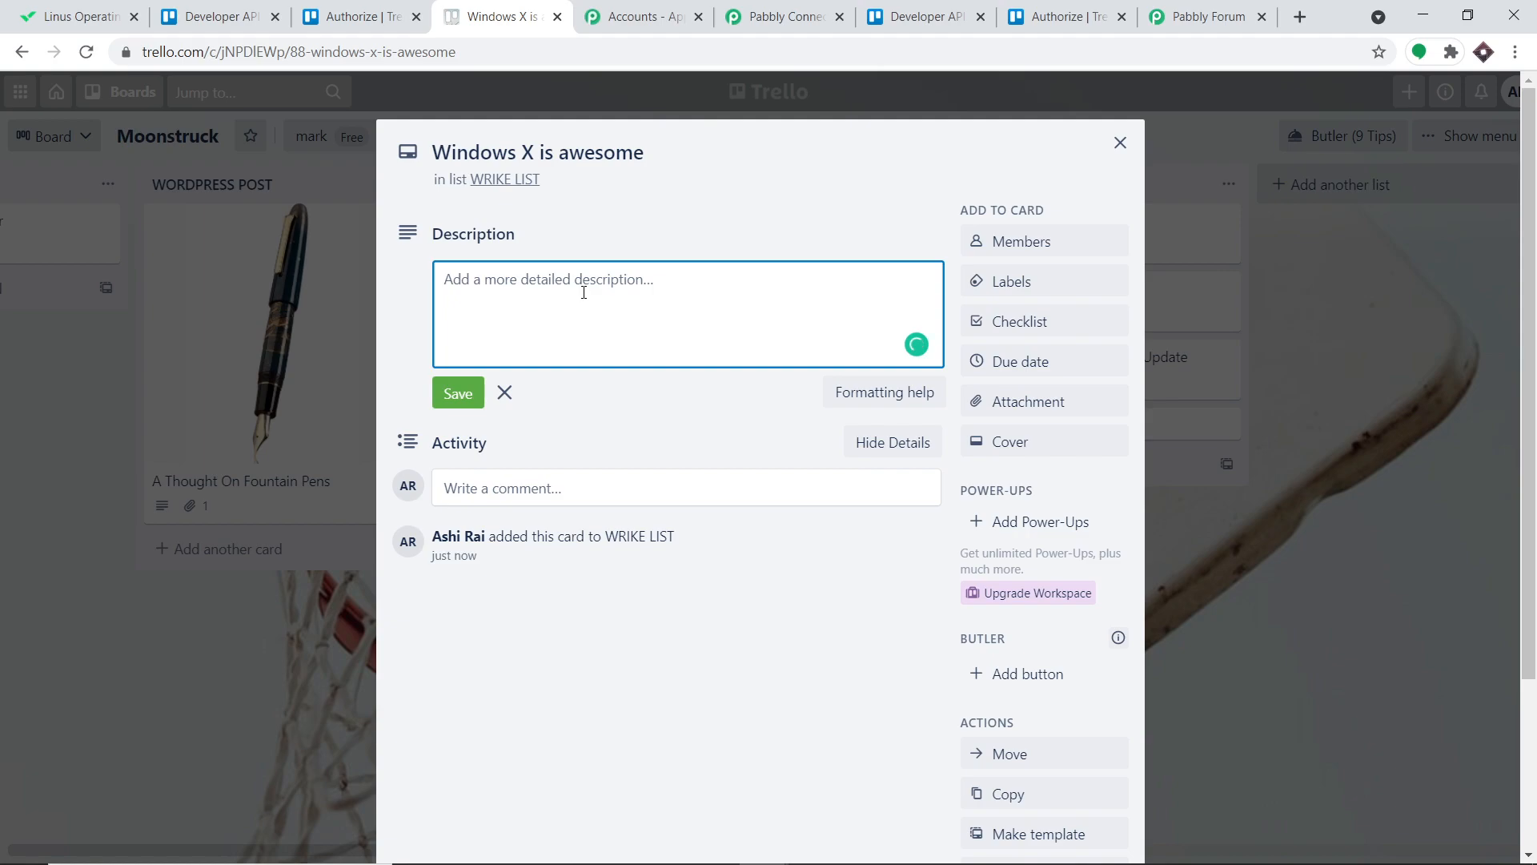
text(It is awesome)
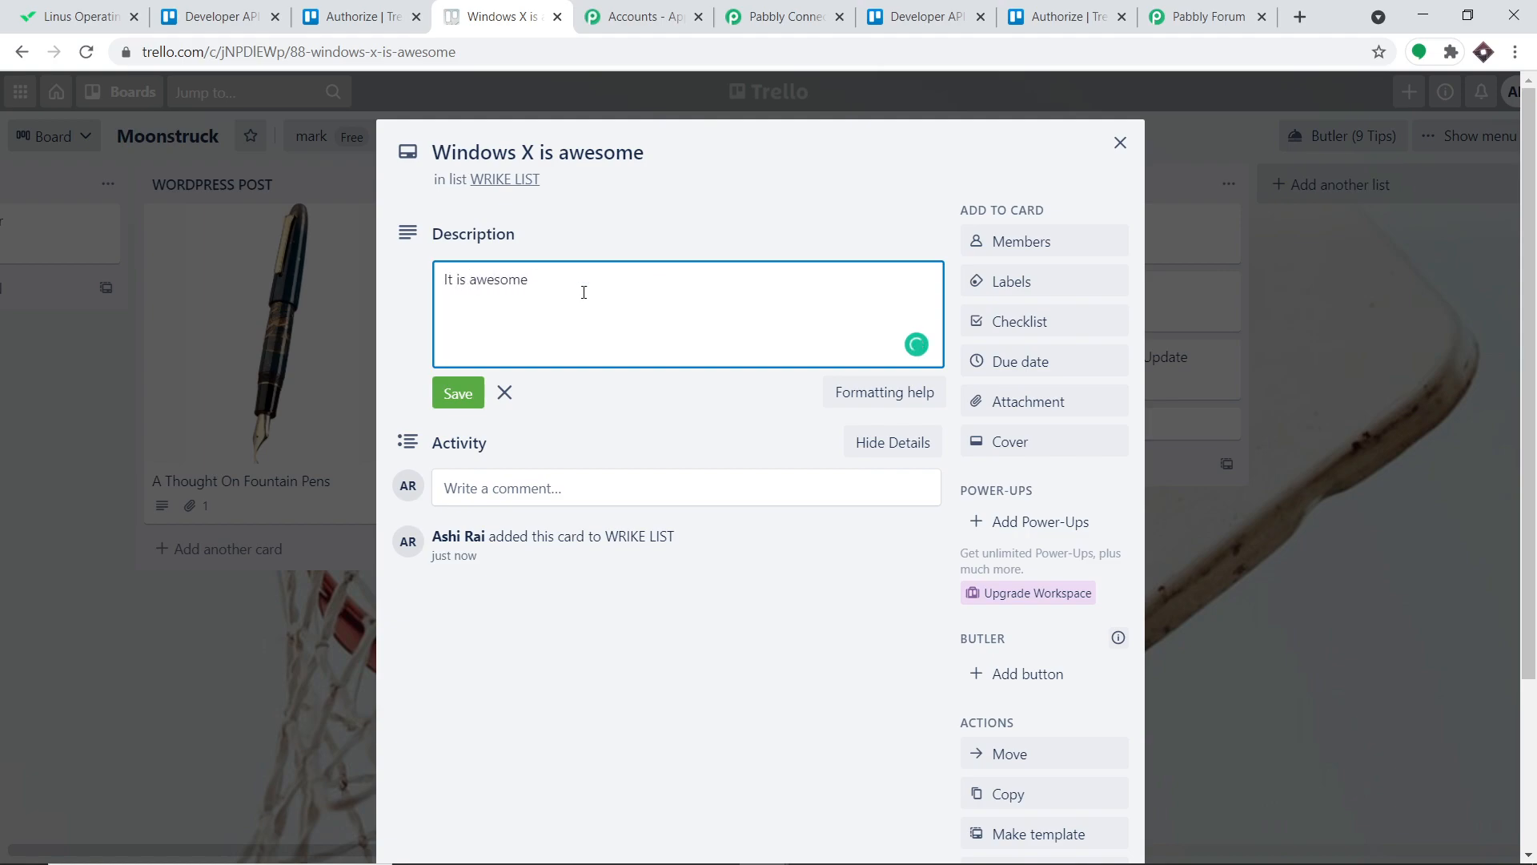
click(465, 394)
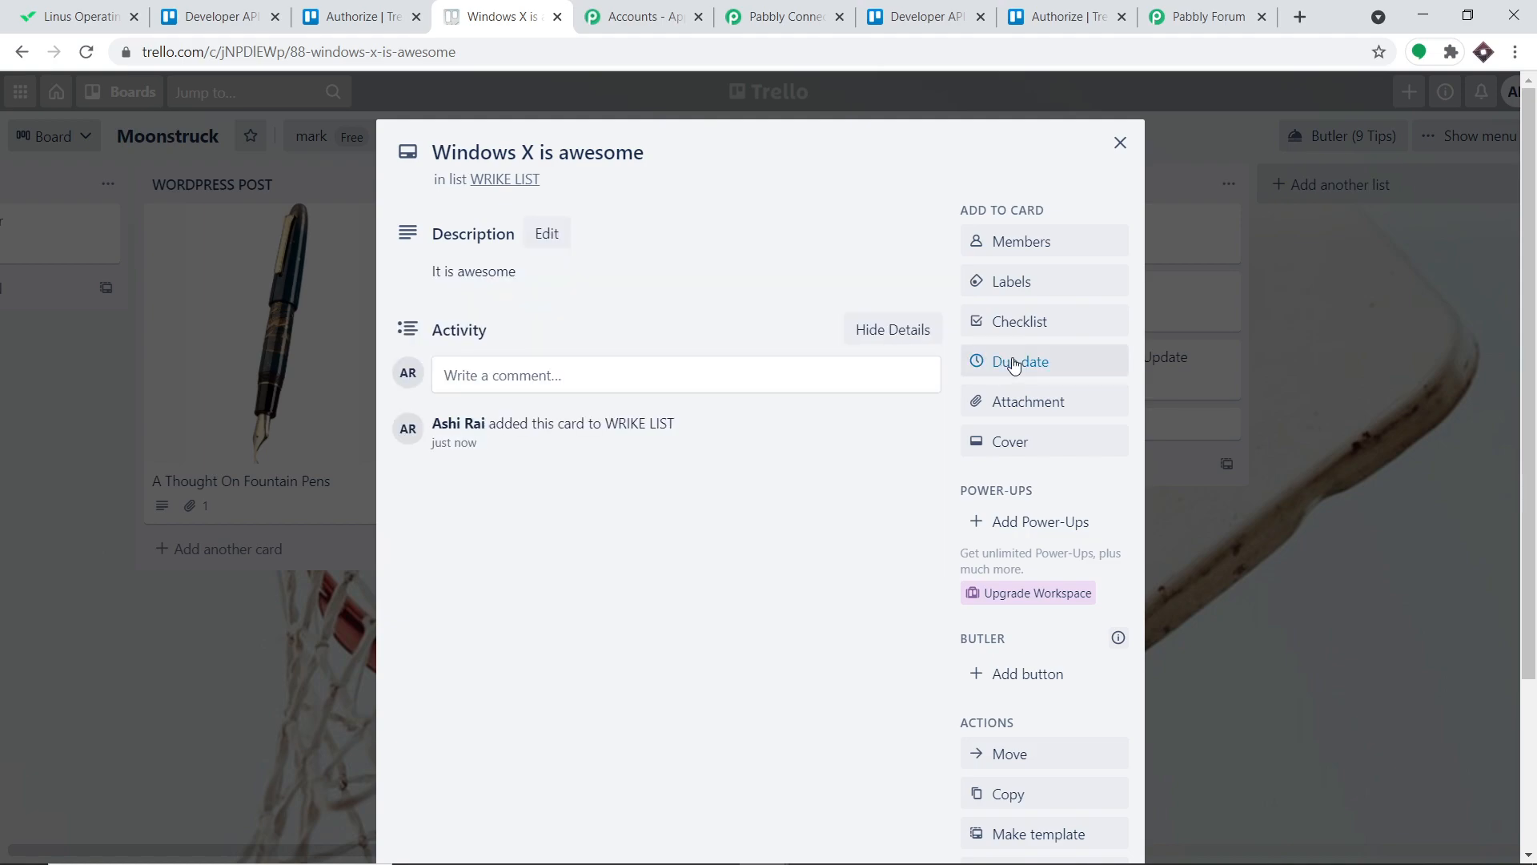
click(1015, 365)
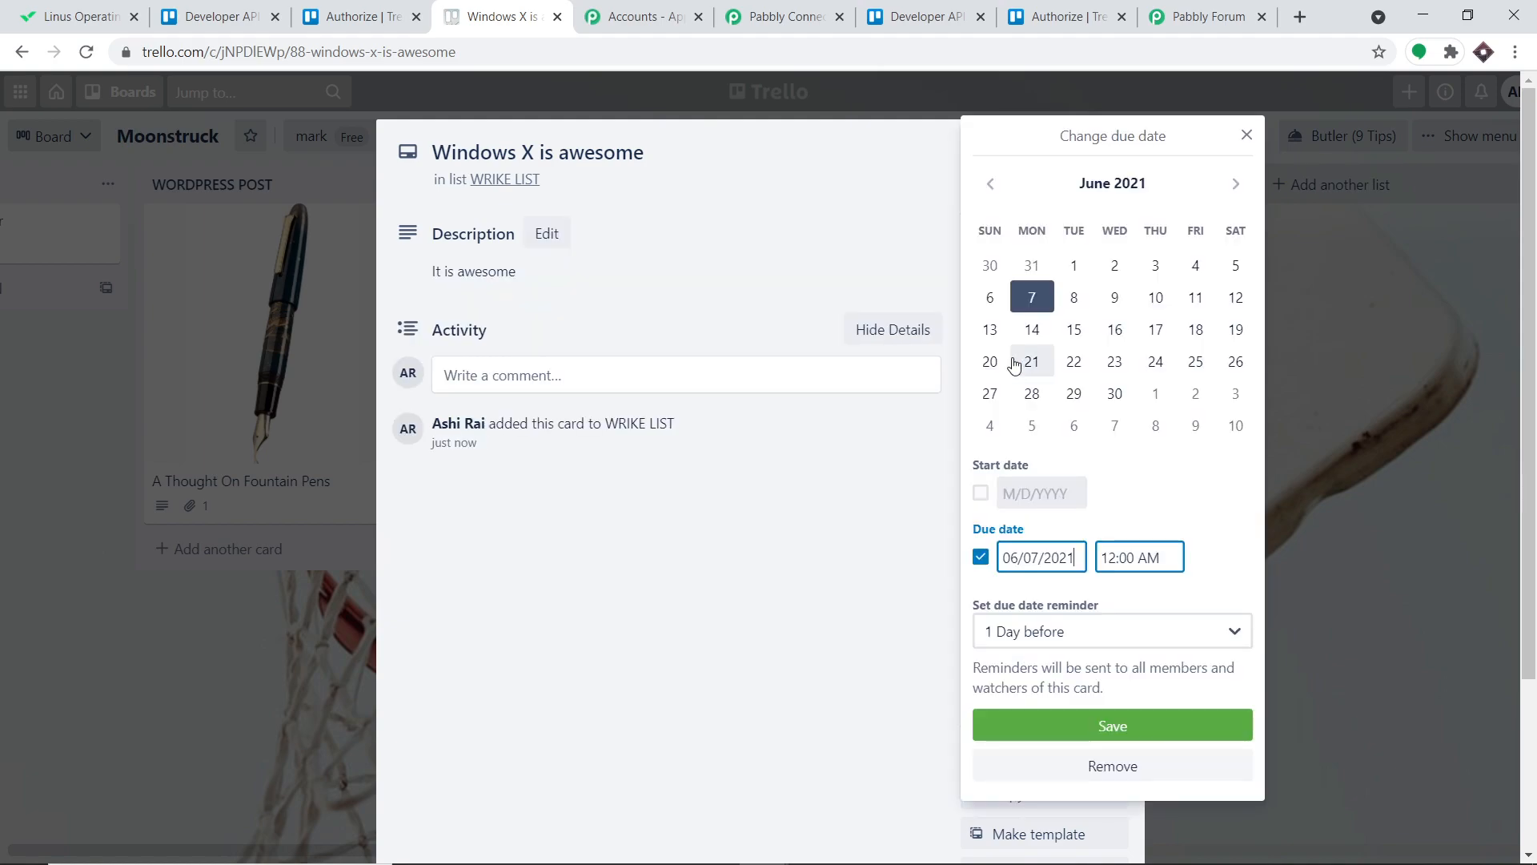
click(1192, 368)
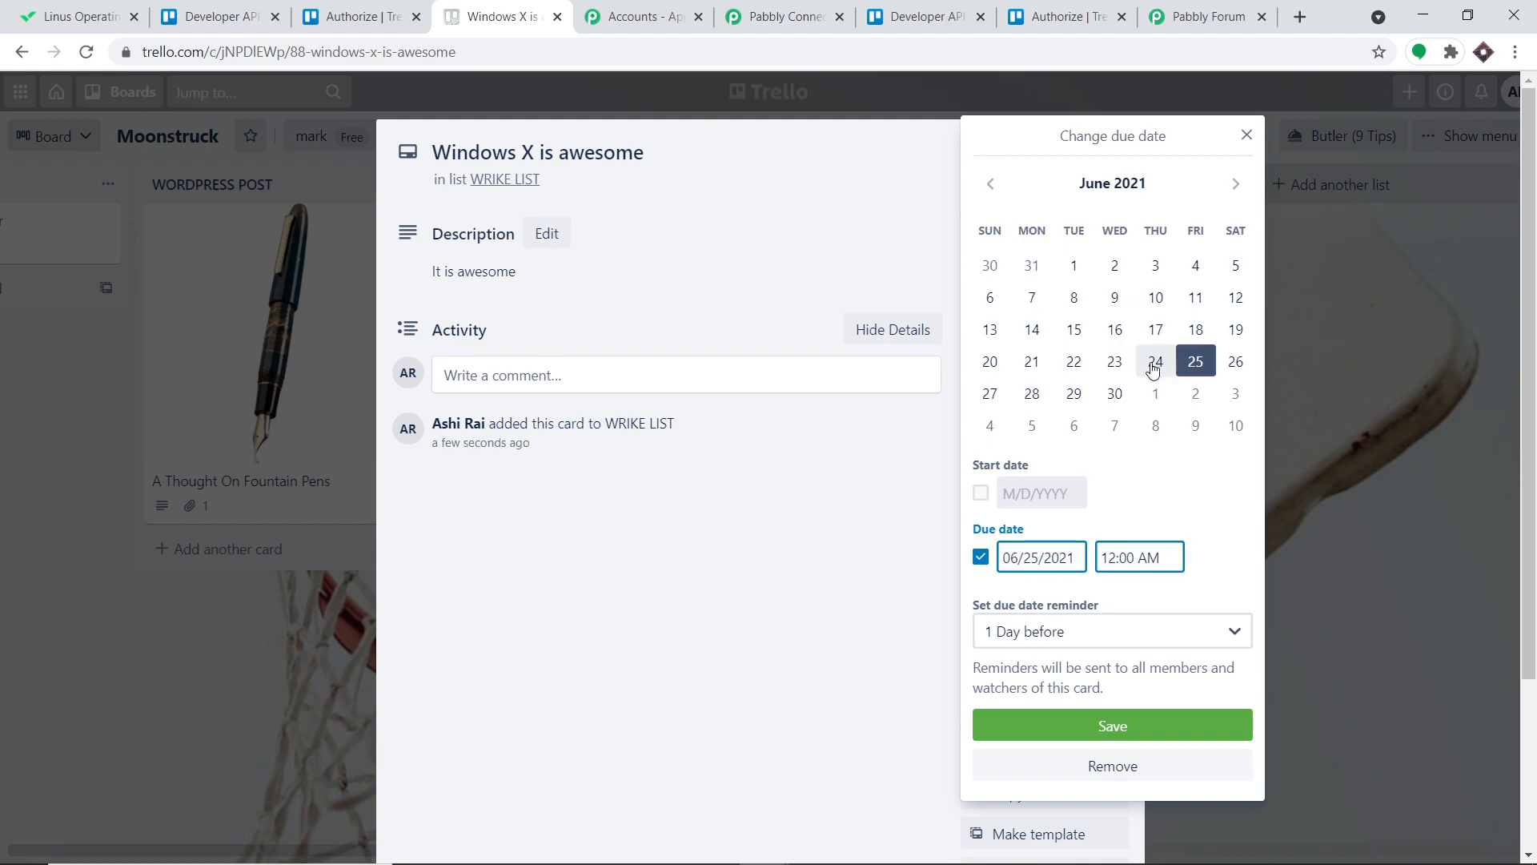
click(1115, 726)
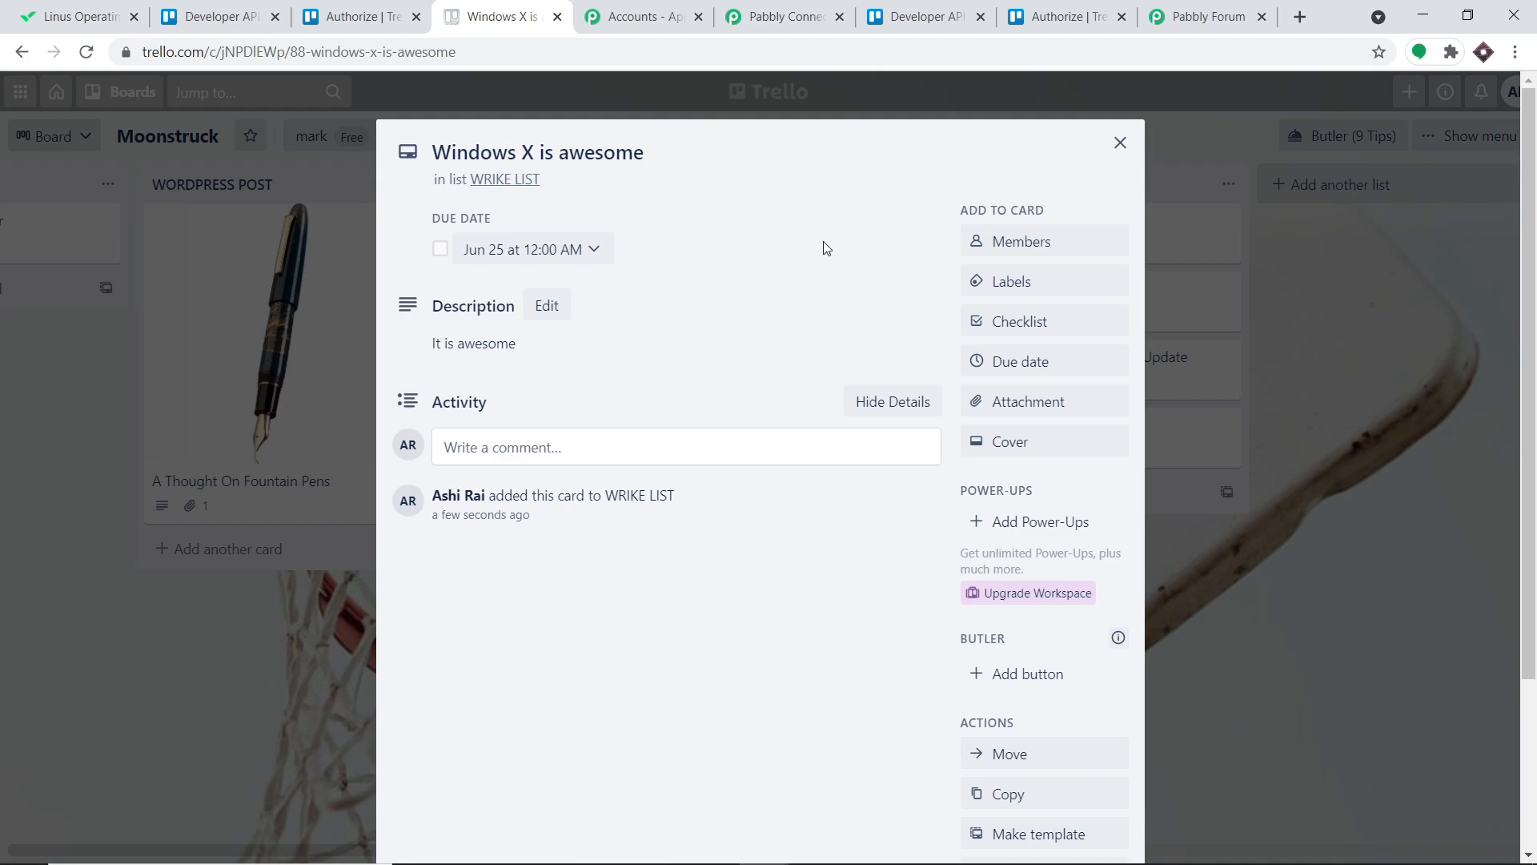
click(1119, 139)
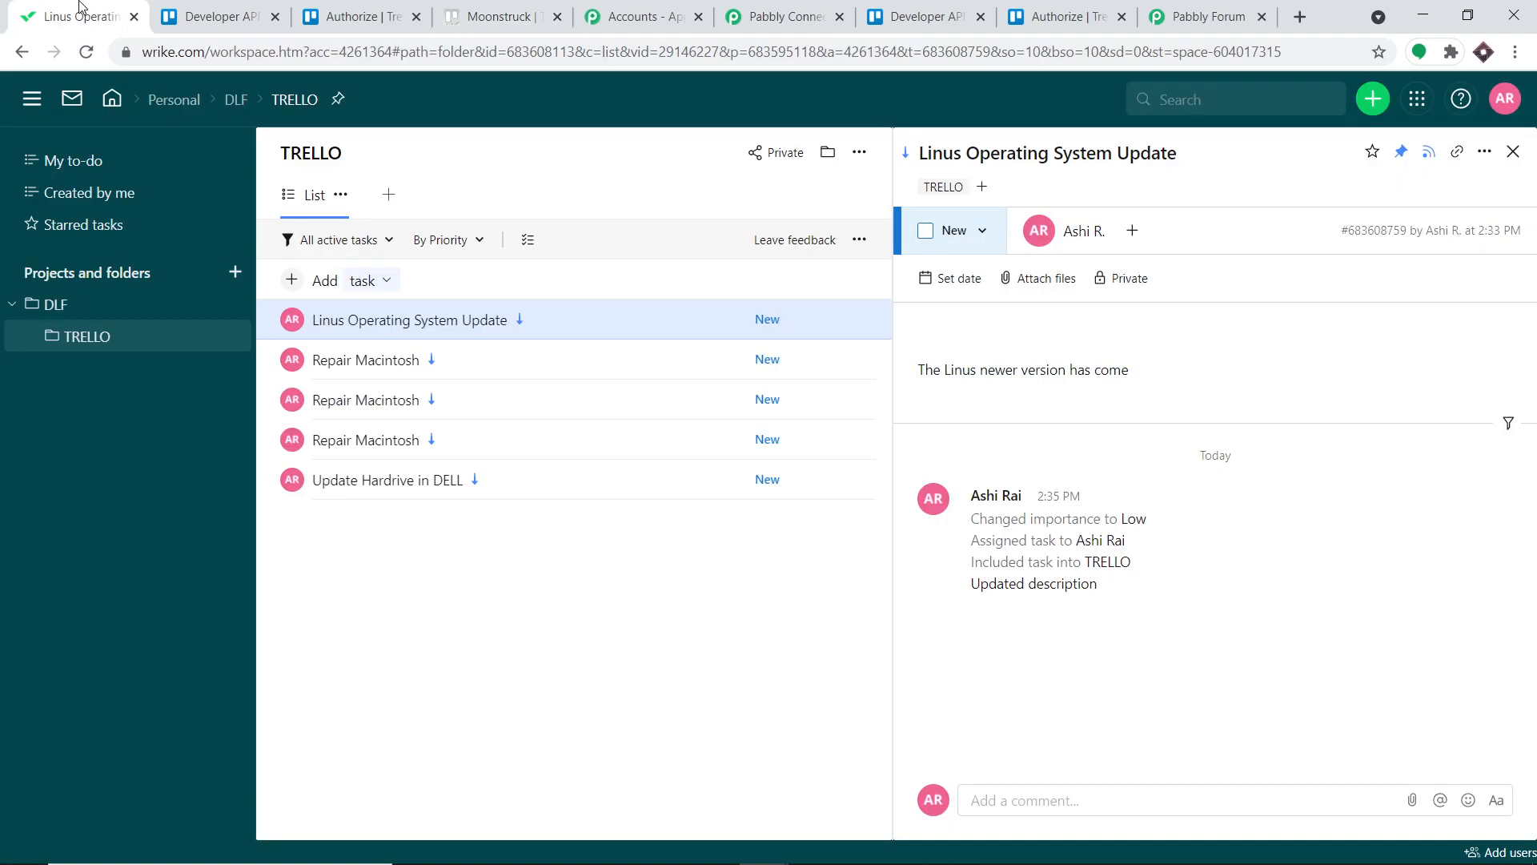
Switch to Wrike and reload the TRELLO folder to check for the Windows X is awesome task.
click(79, 15)
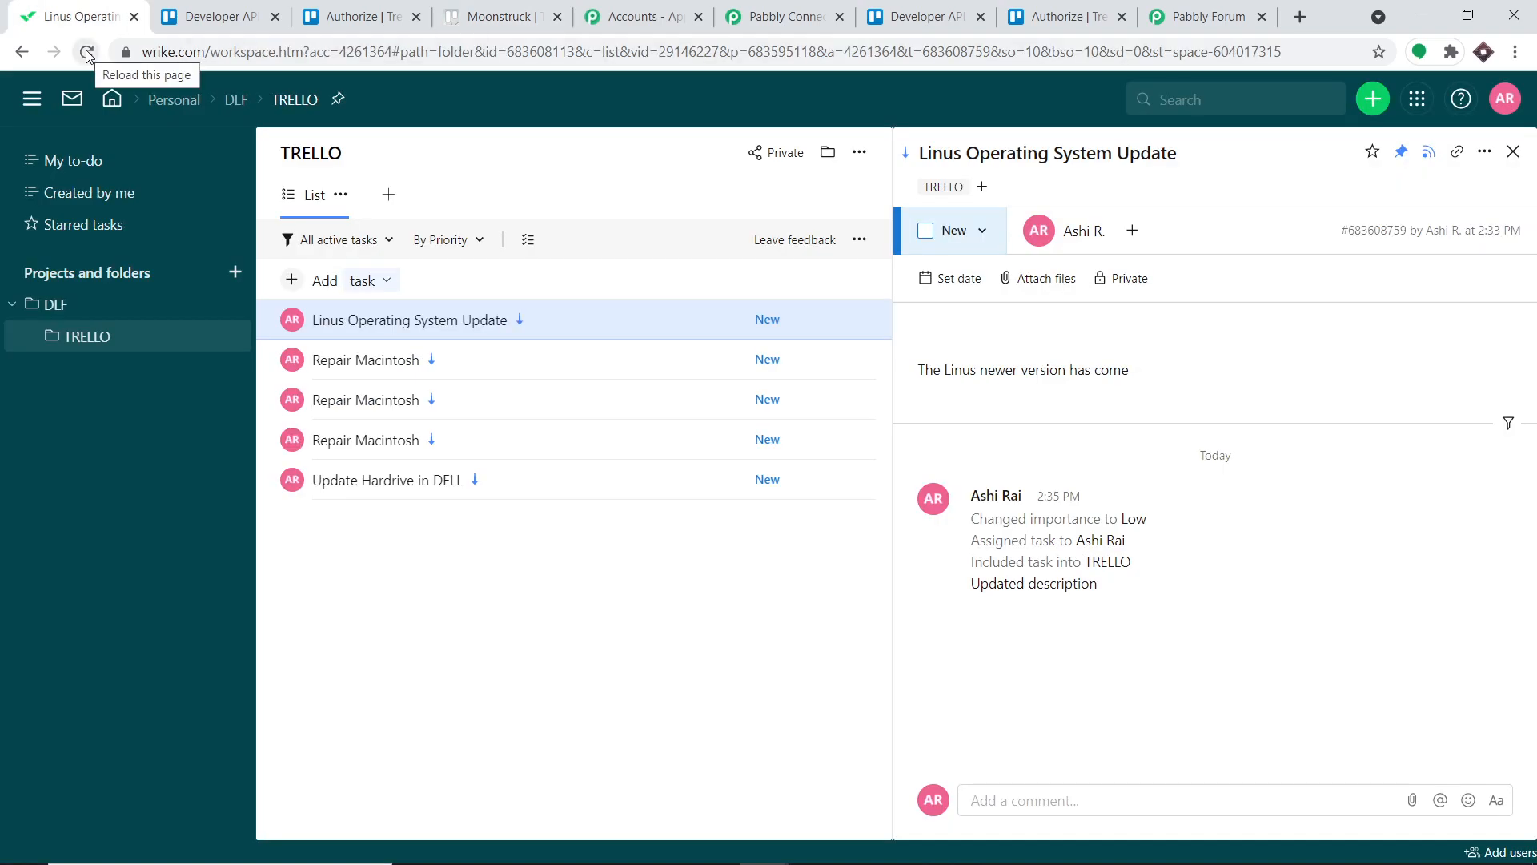
click(87, 53)
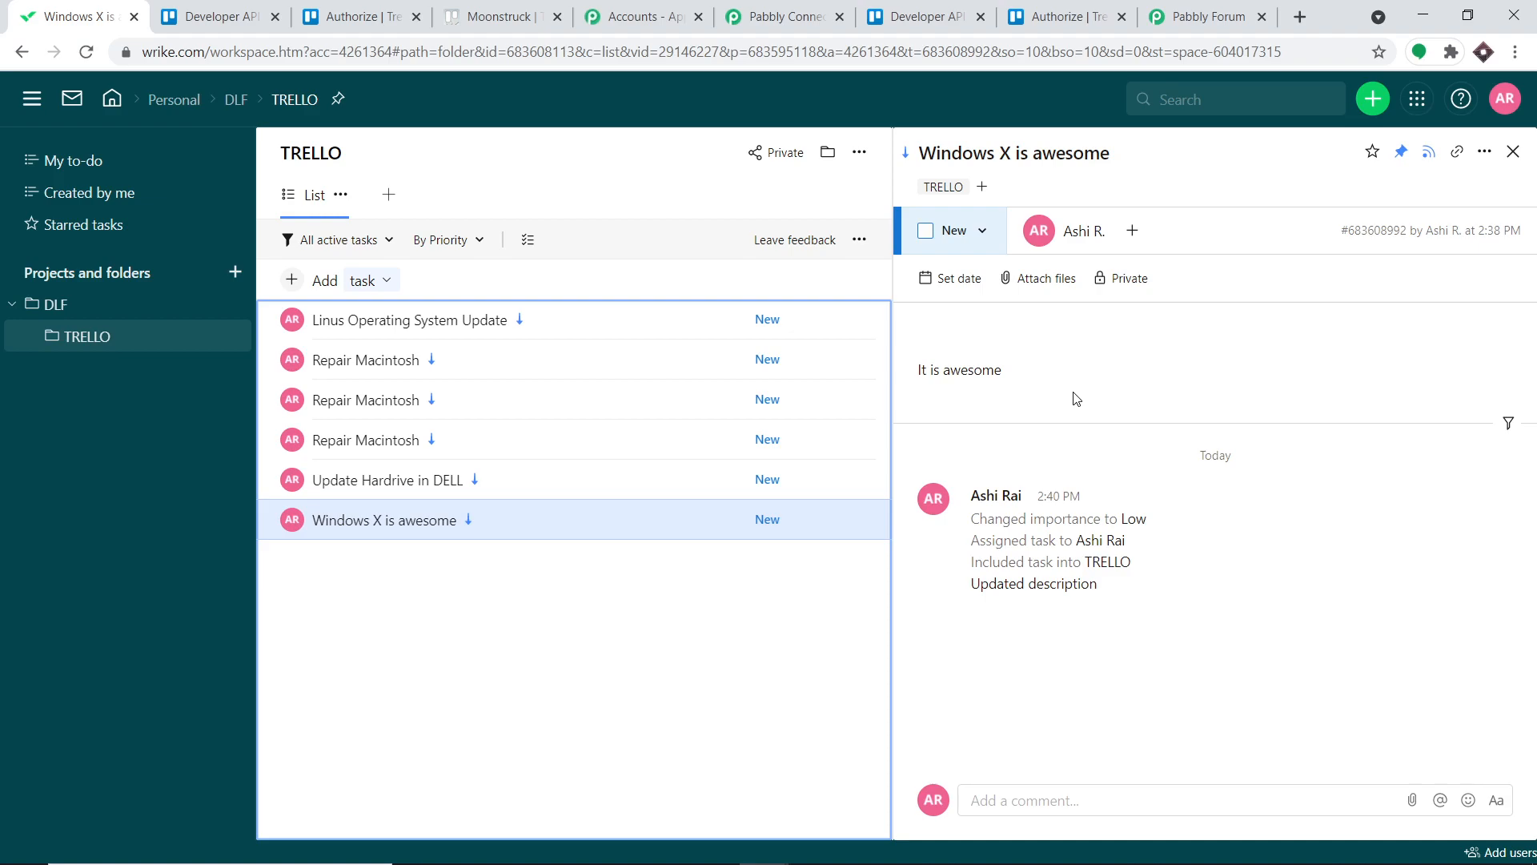
click(824, 13)
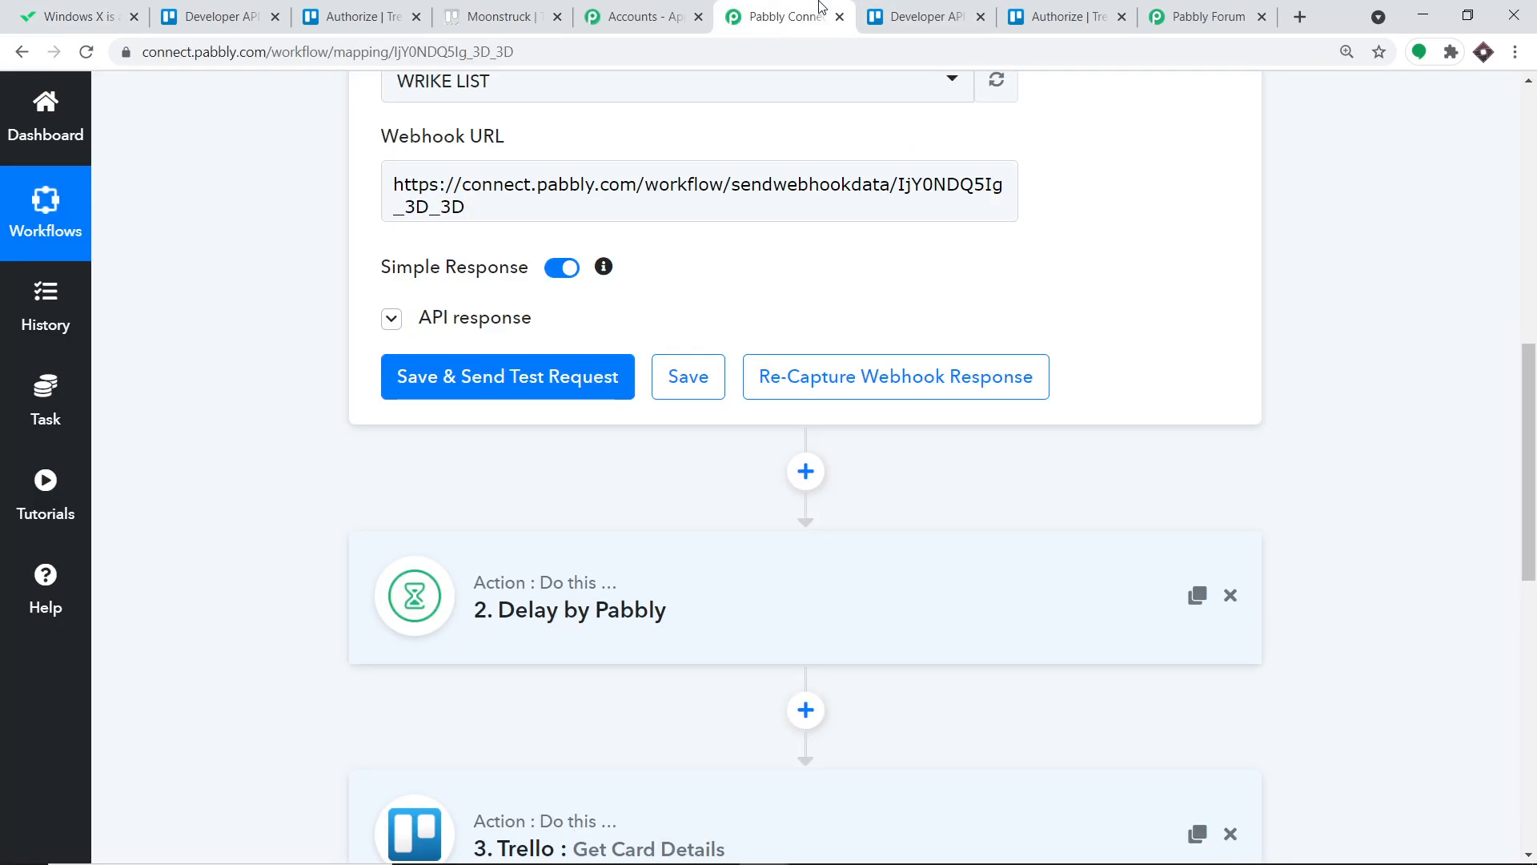
mouse_move(1529, 479)
mouse_down()
mouse_move(1530, 271)
mouse_move(1529, 465)
mouse_up()
click(76, 16)
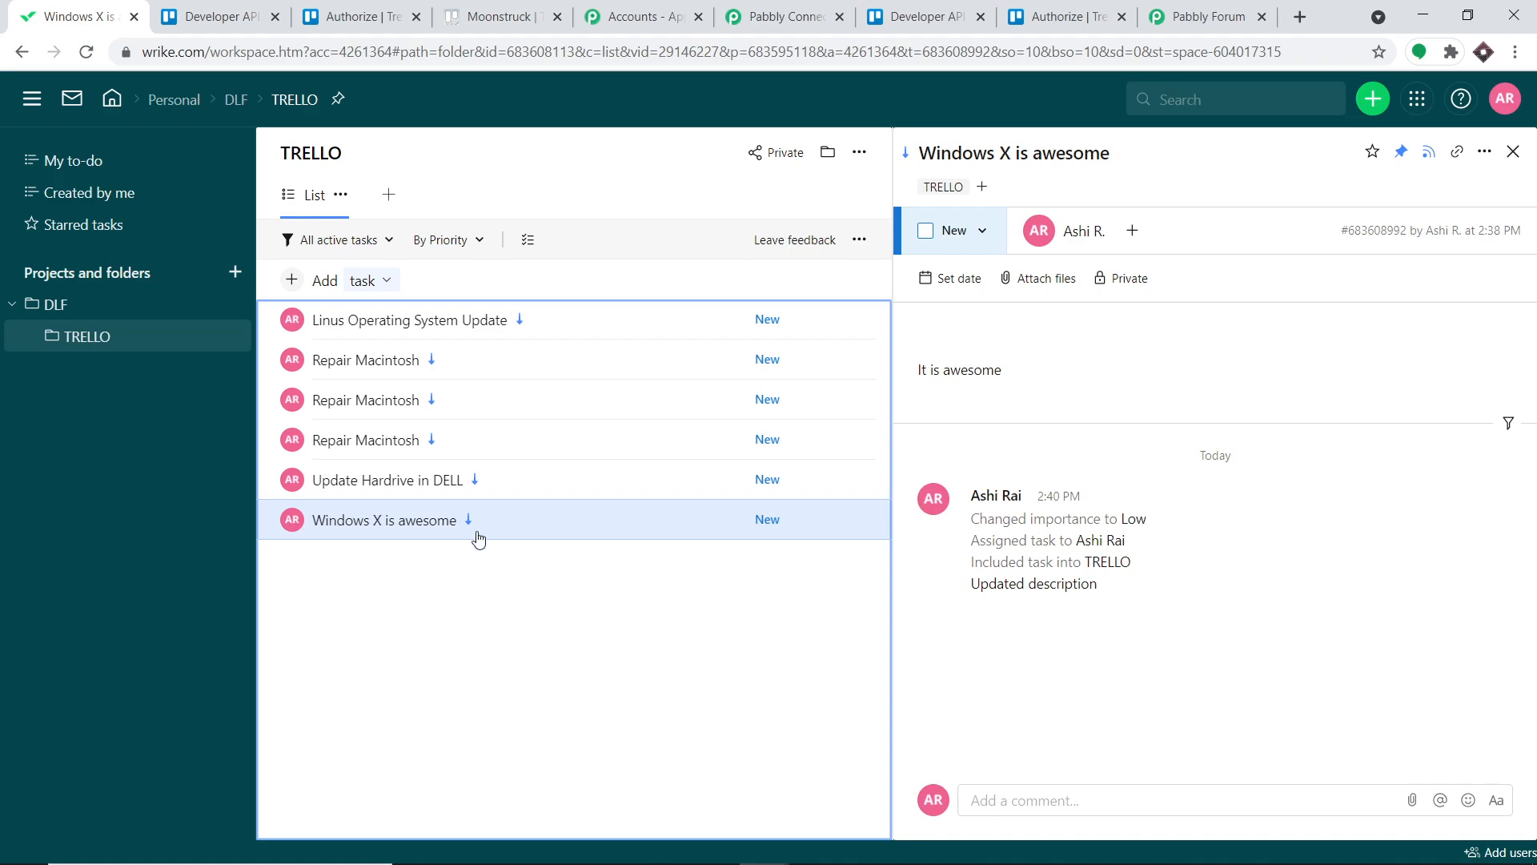
Switch to Pabbly Connect and insert a Filter by Pabbly step between the Trello trigger and the Delay action.
click(793, 11)
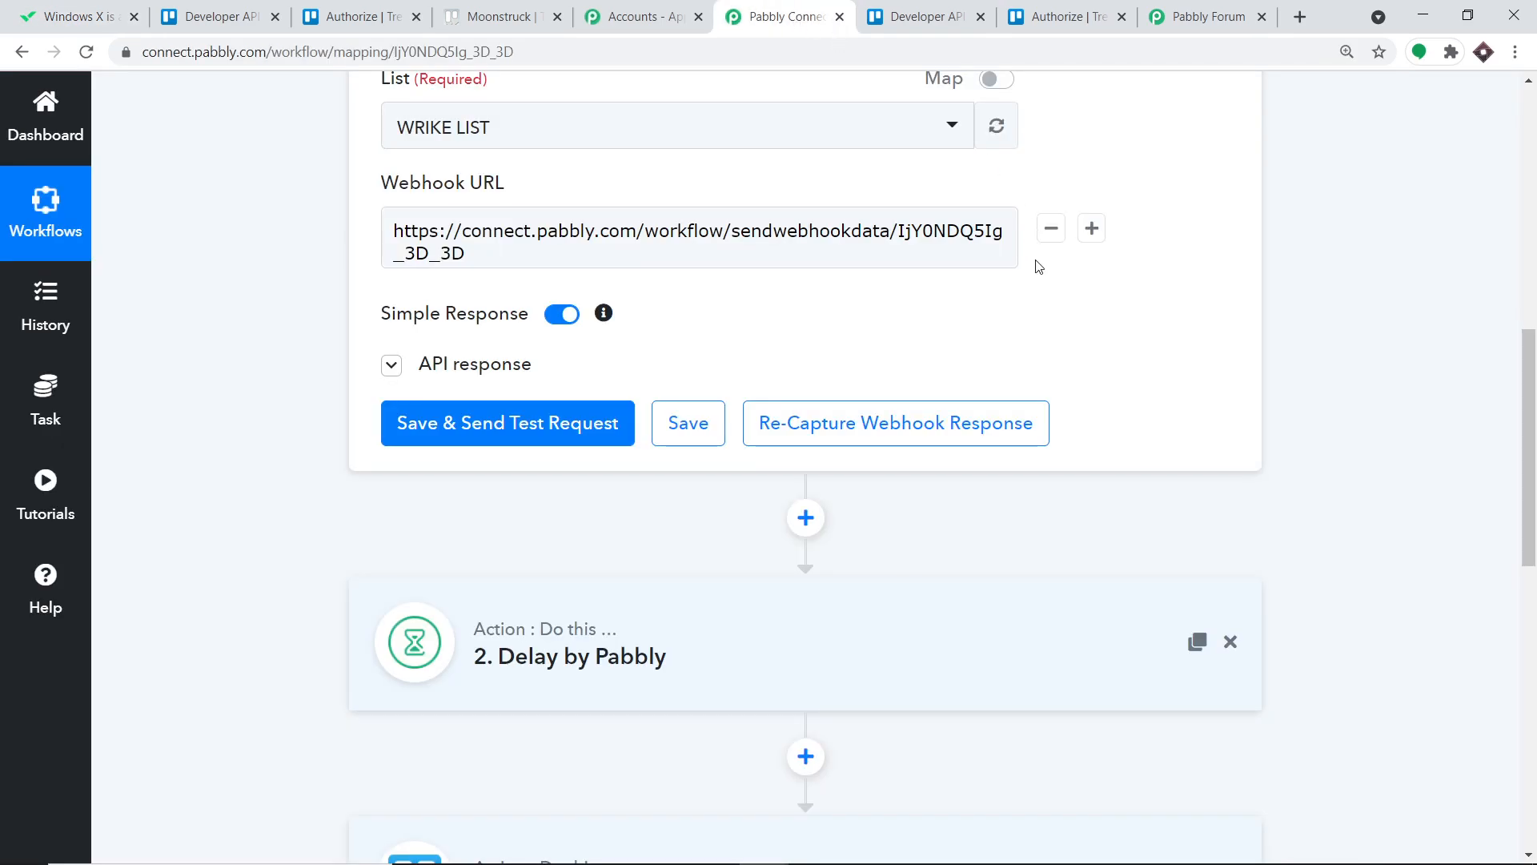
scroll(1000, 304, down, 1)
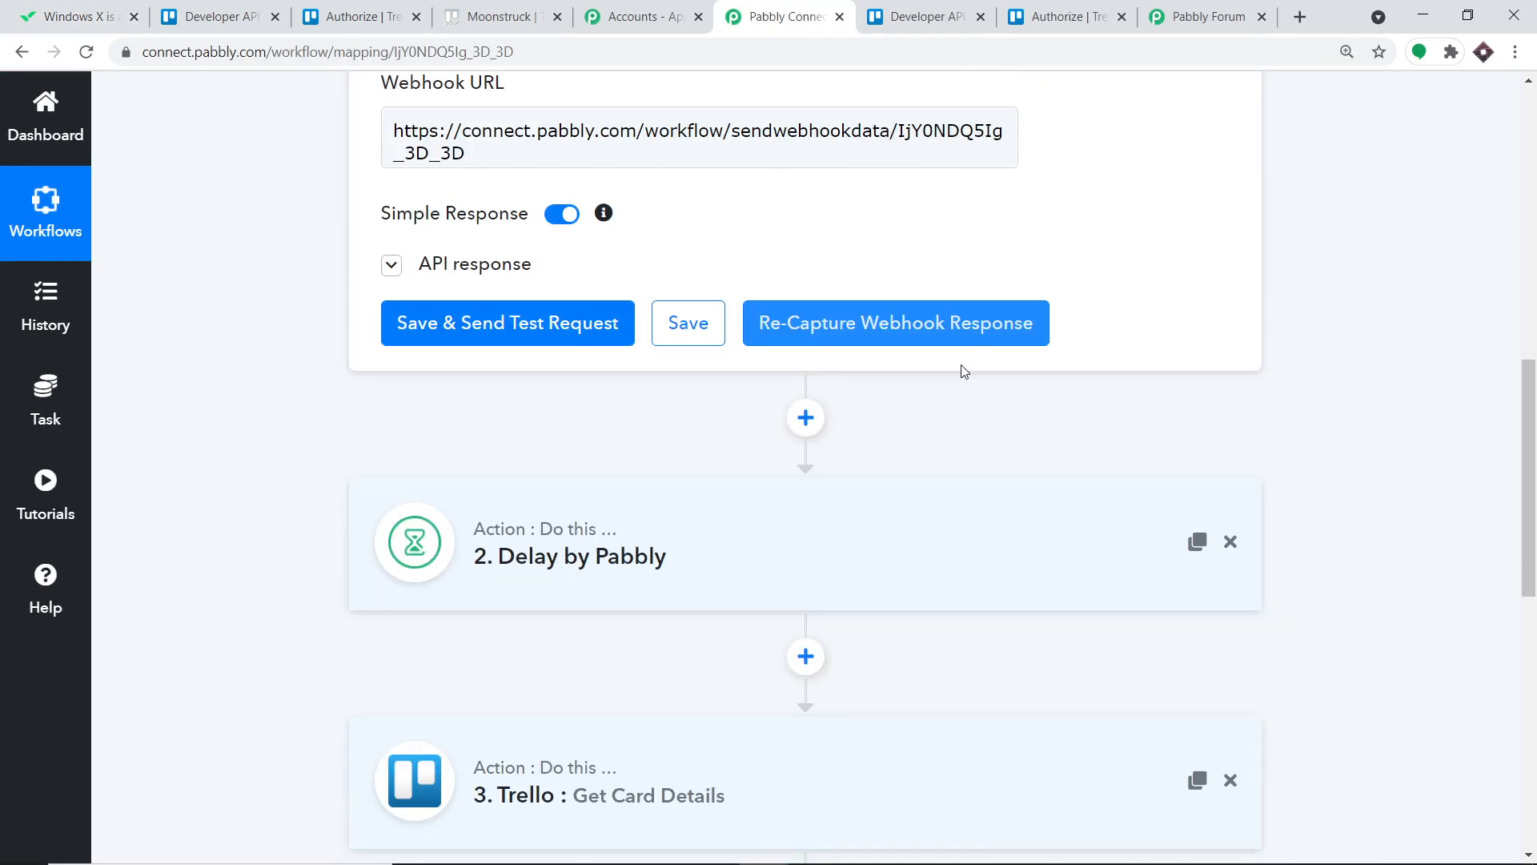
click(806, 417)
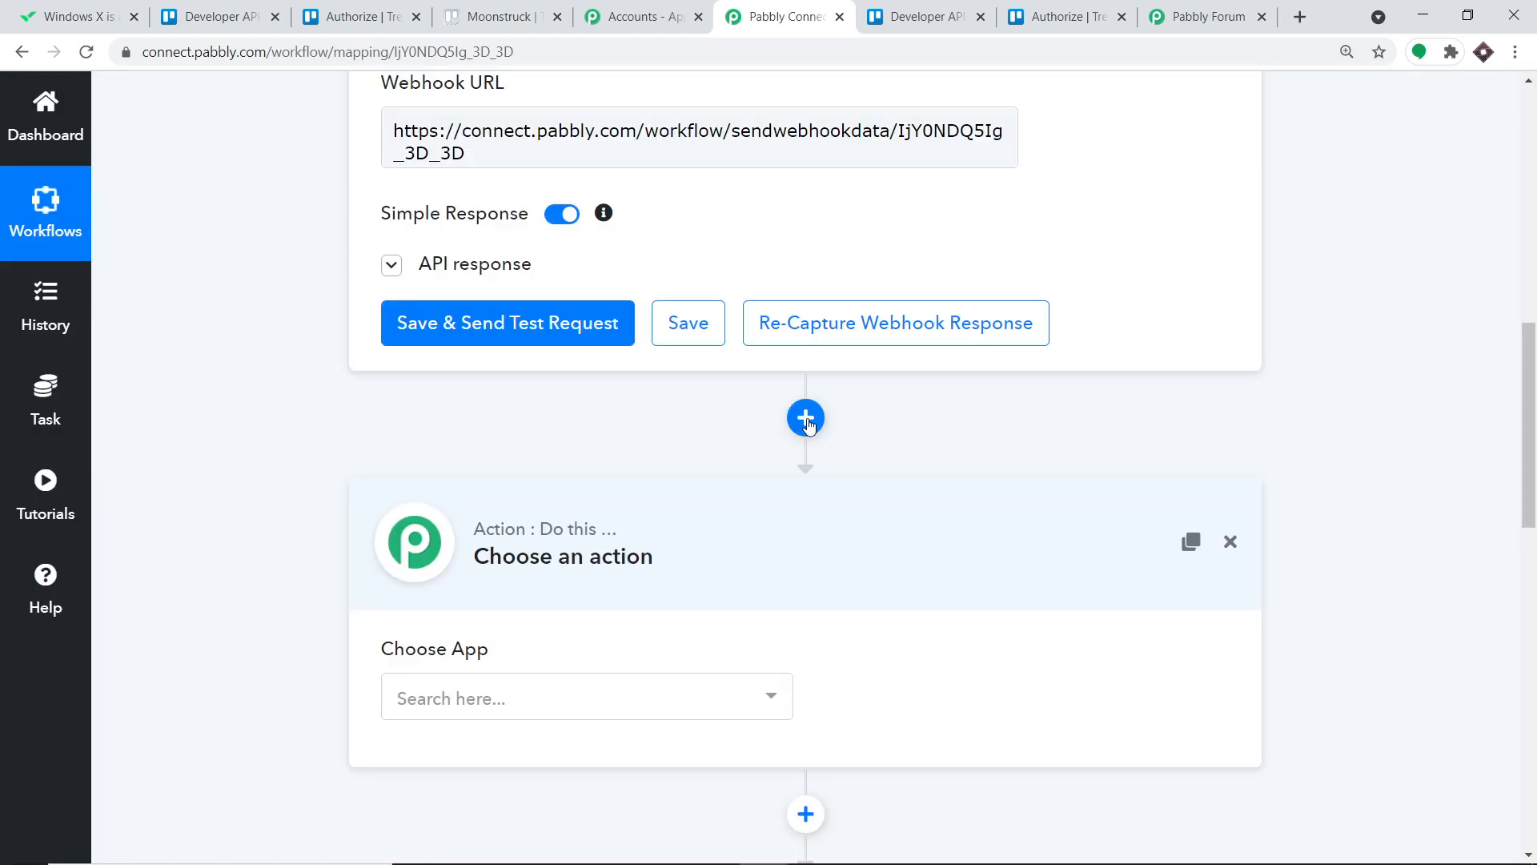
scroll(801, 436, down, 2)
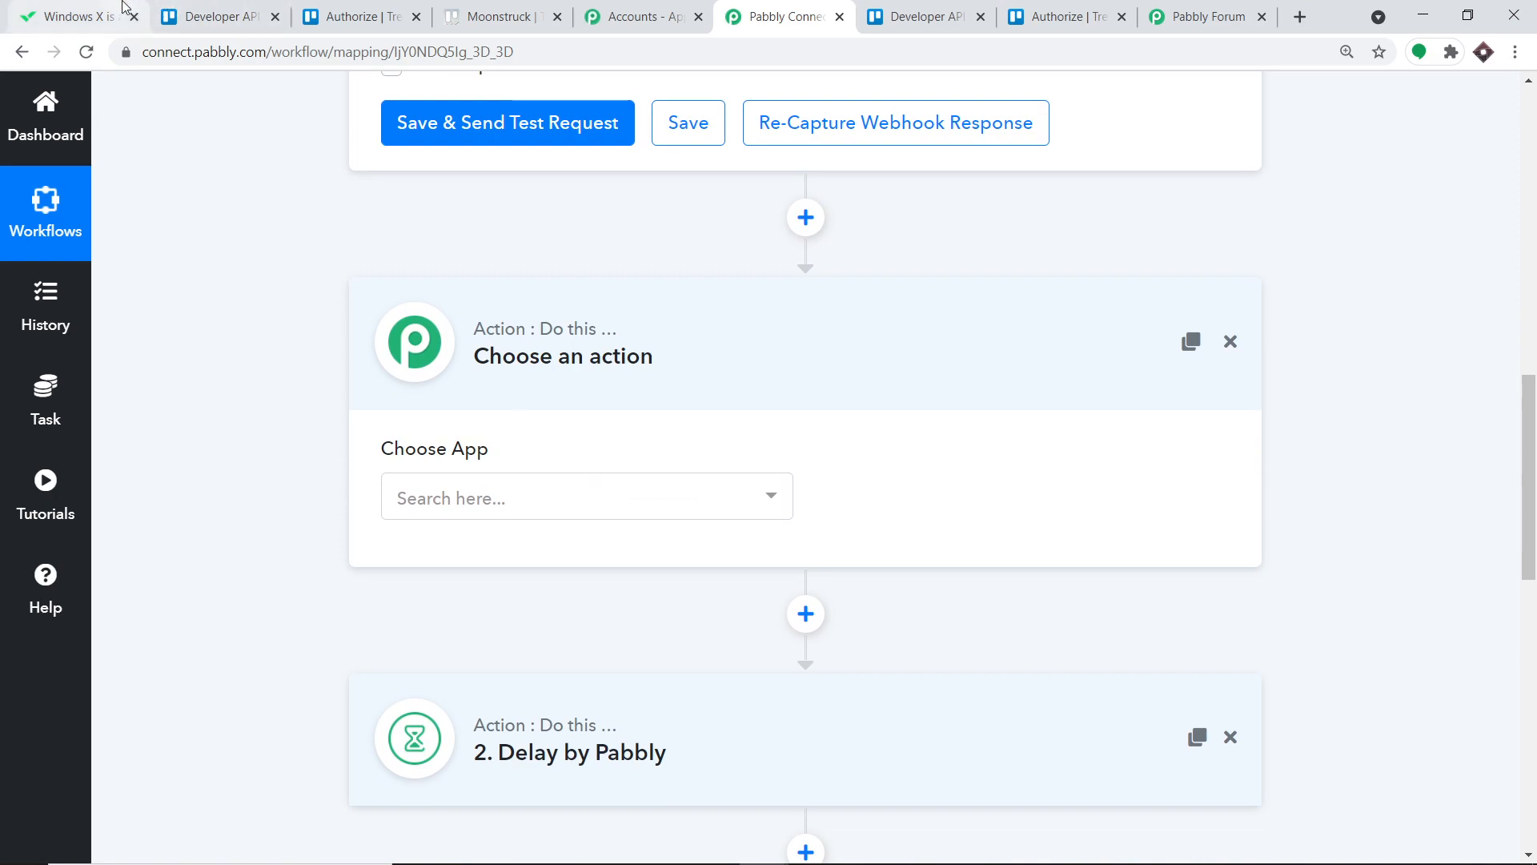
click(76, 16)
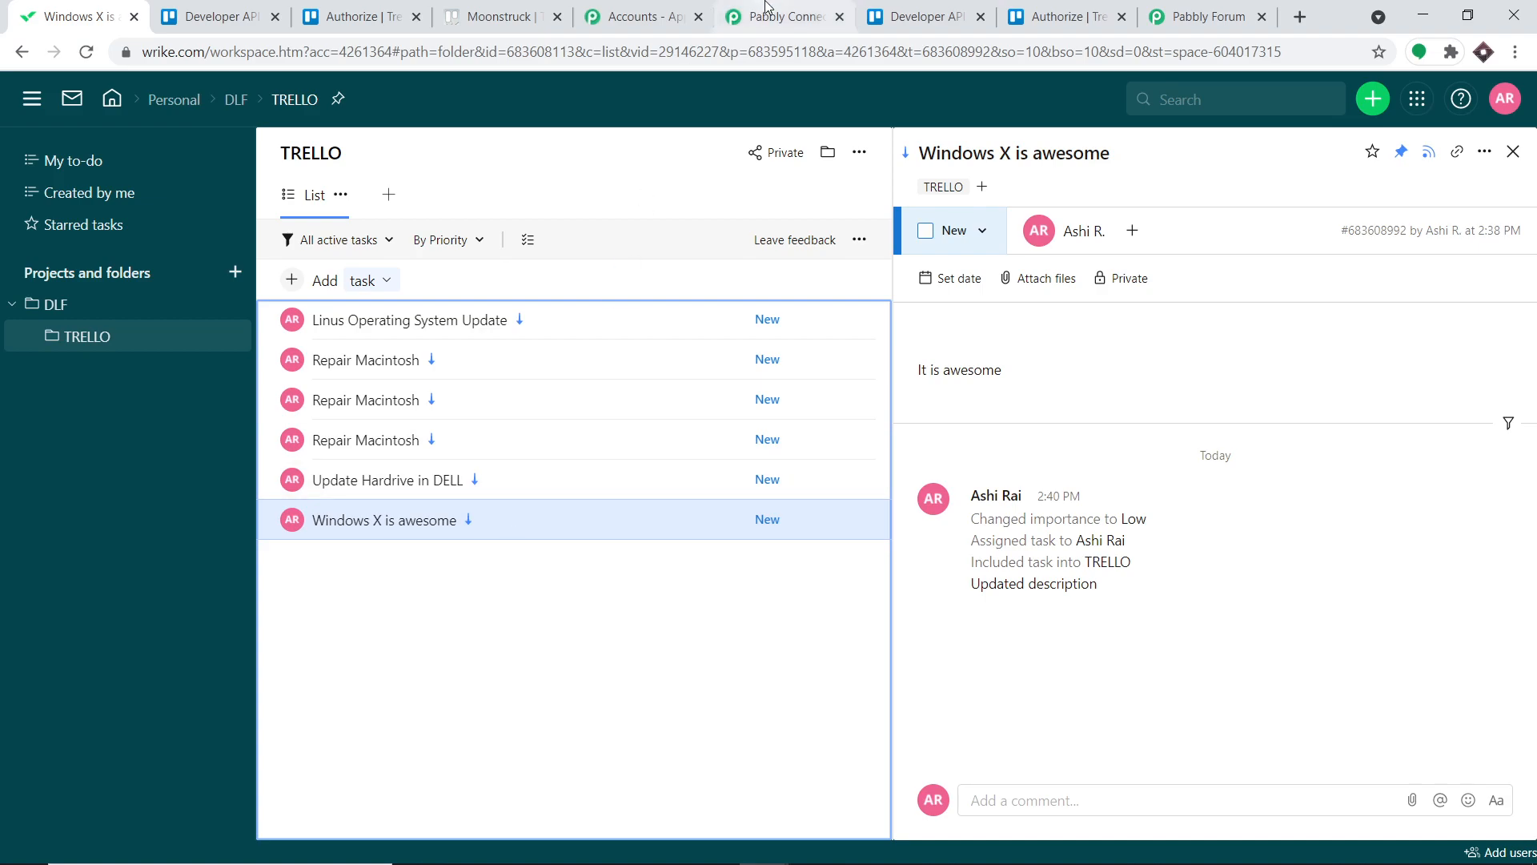
click(784, 16)
click(573, 498)
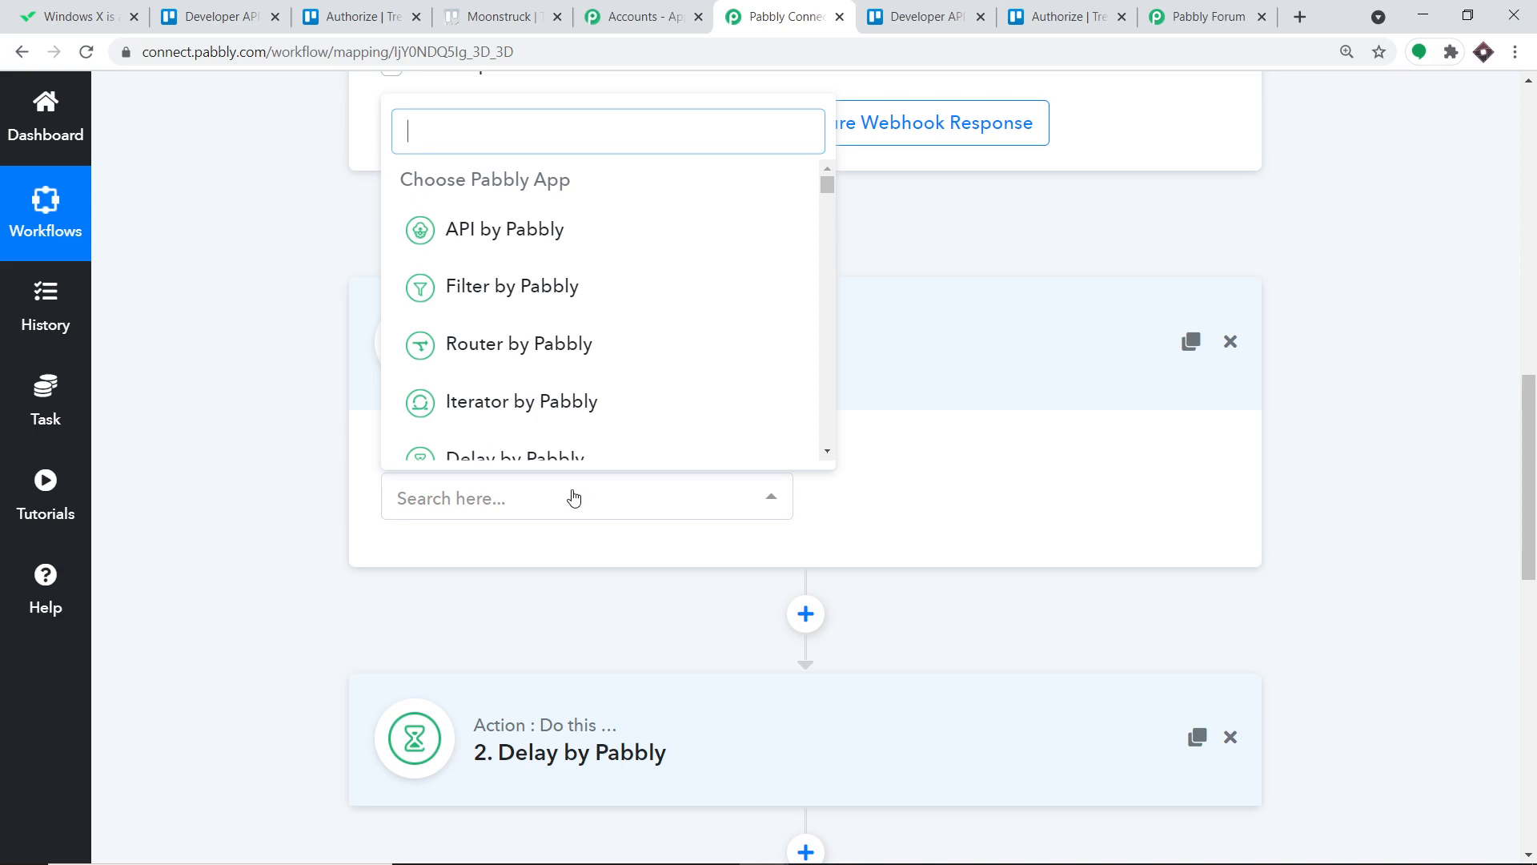
text(filte)
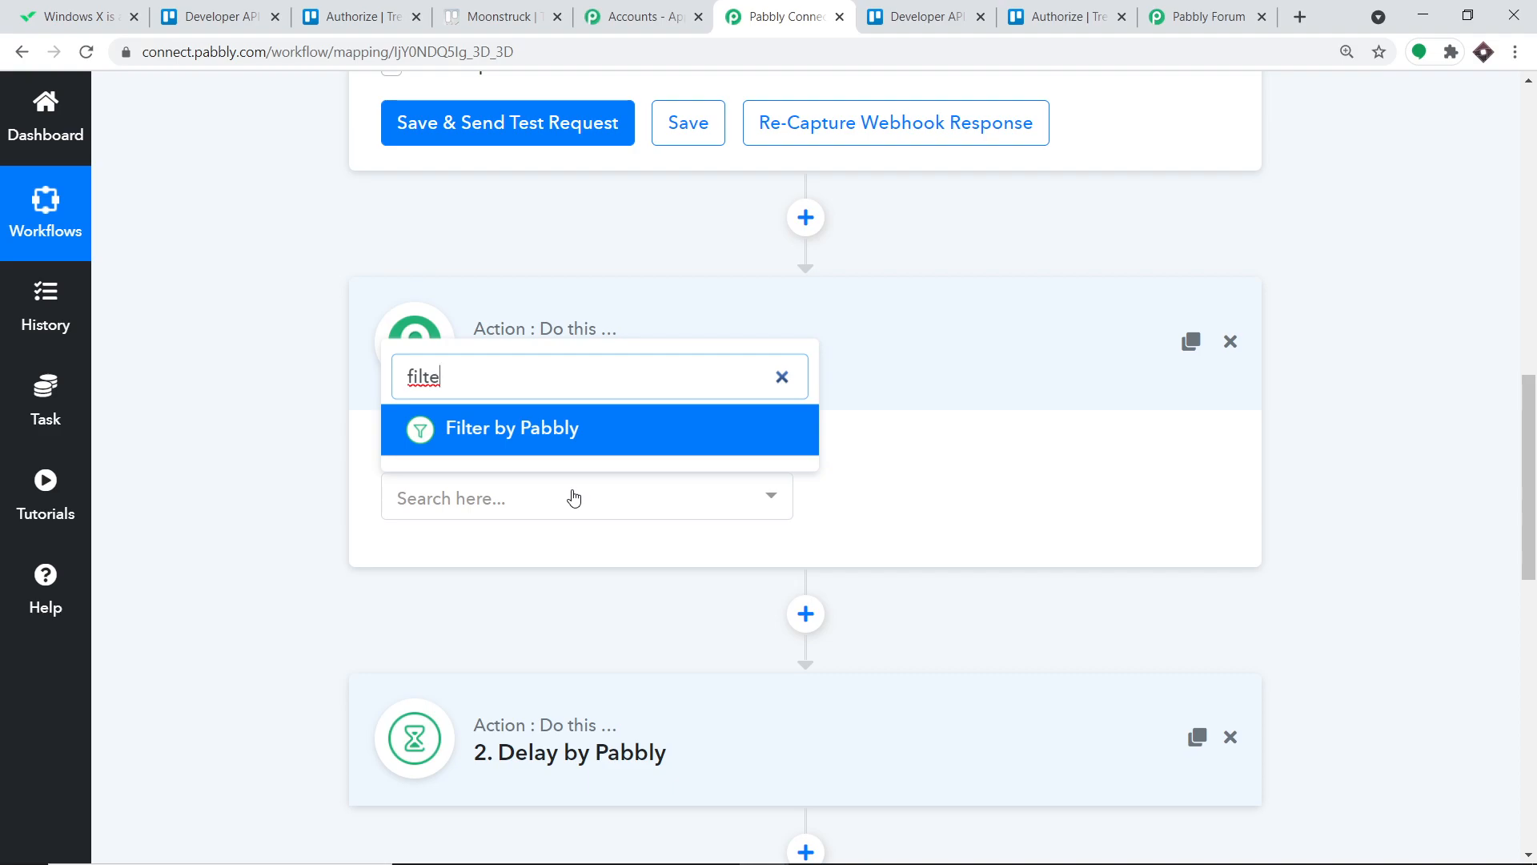
click(554, 425)
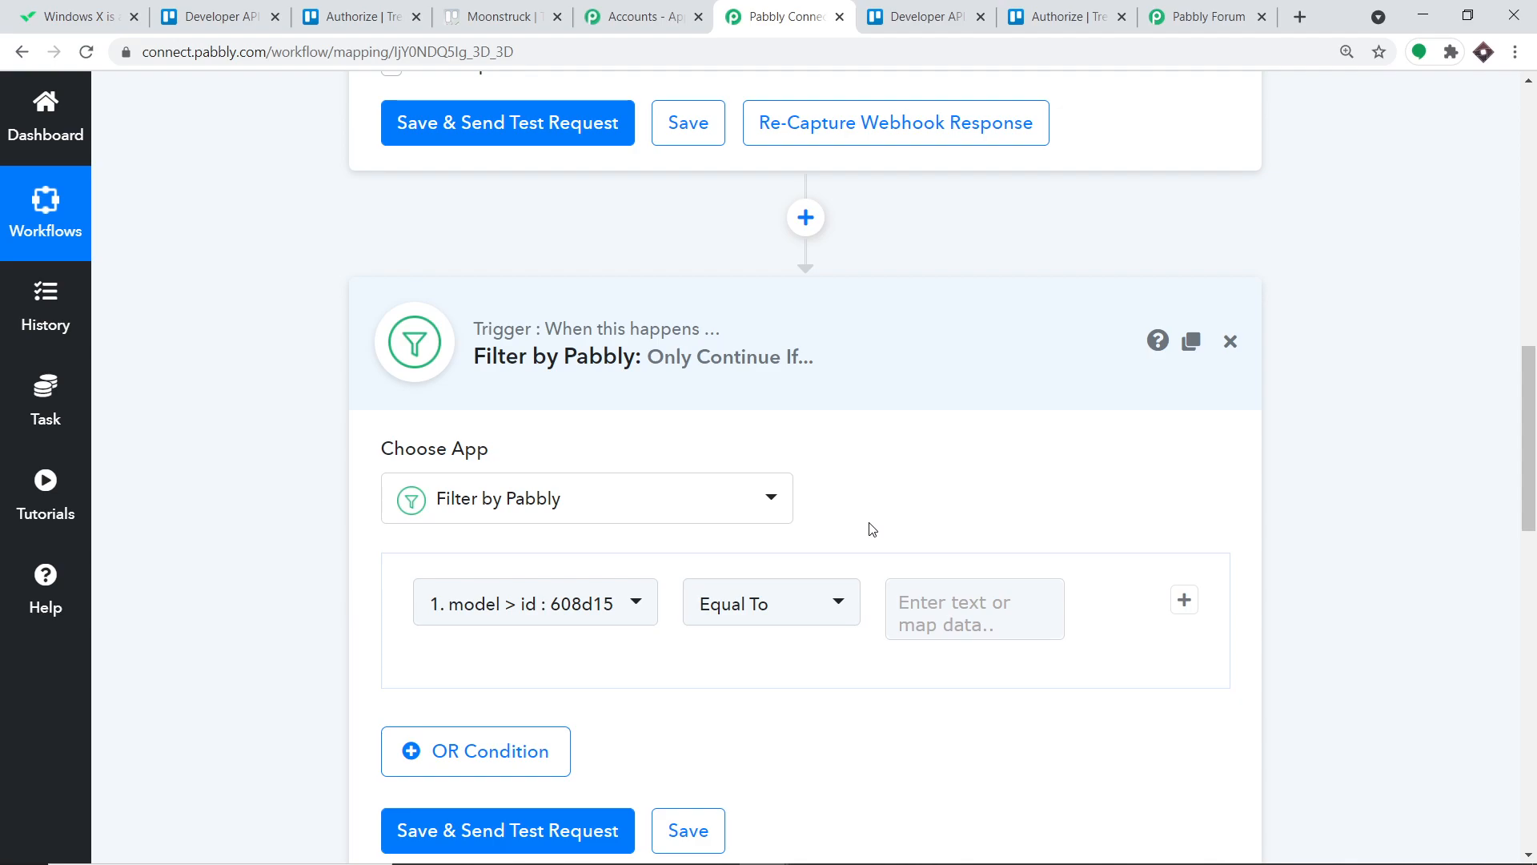
Set the filter condition's field to action > type from the Trello New Card data.
click(579, 616)
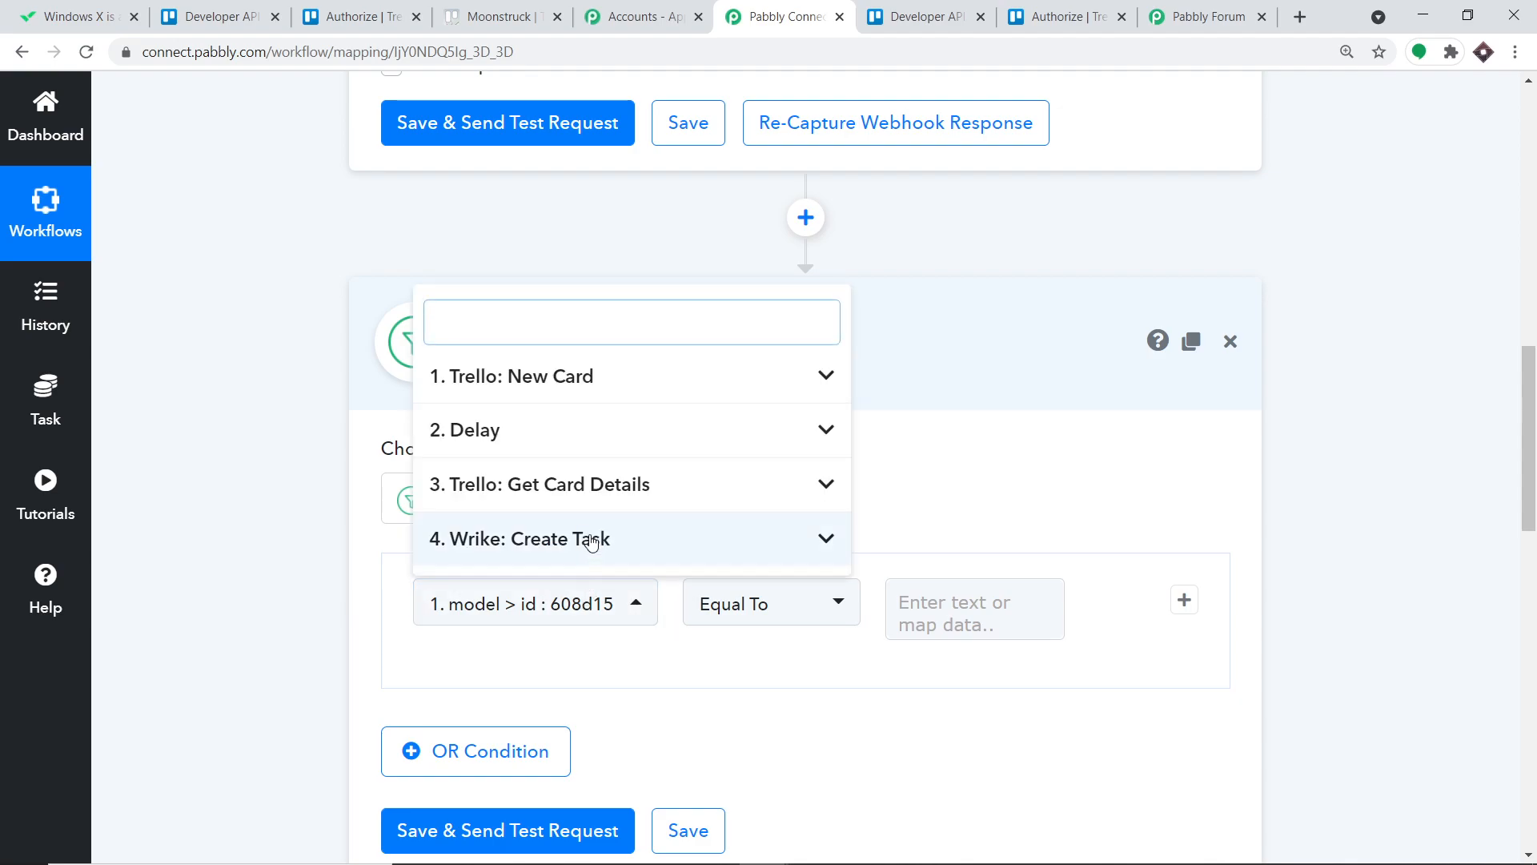
click(570, 377)
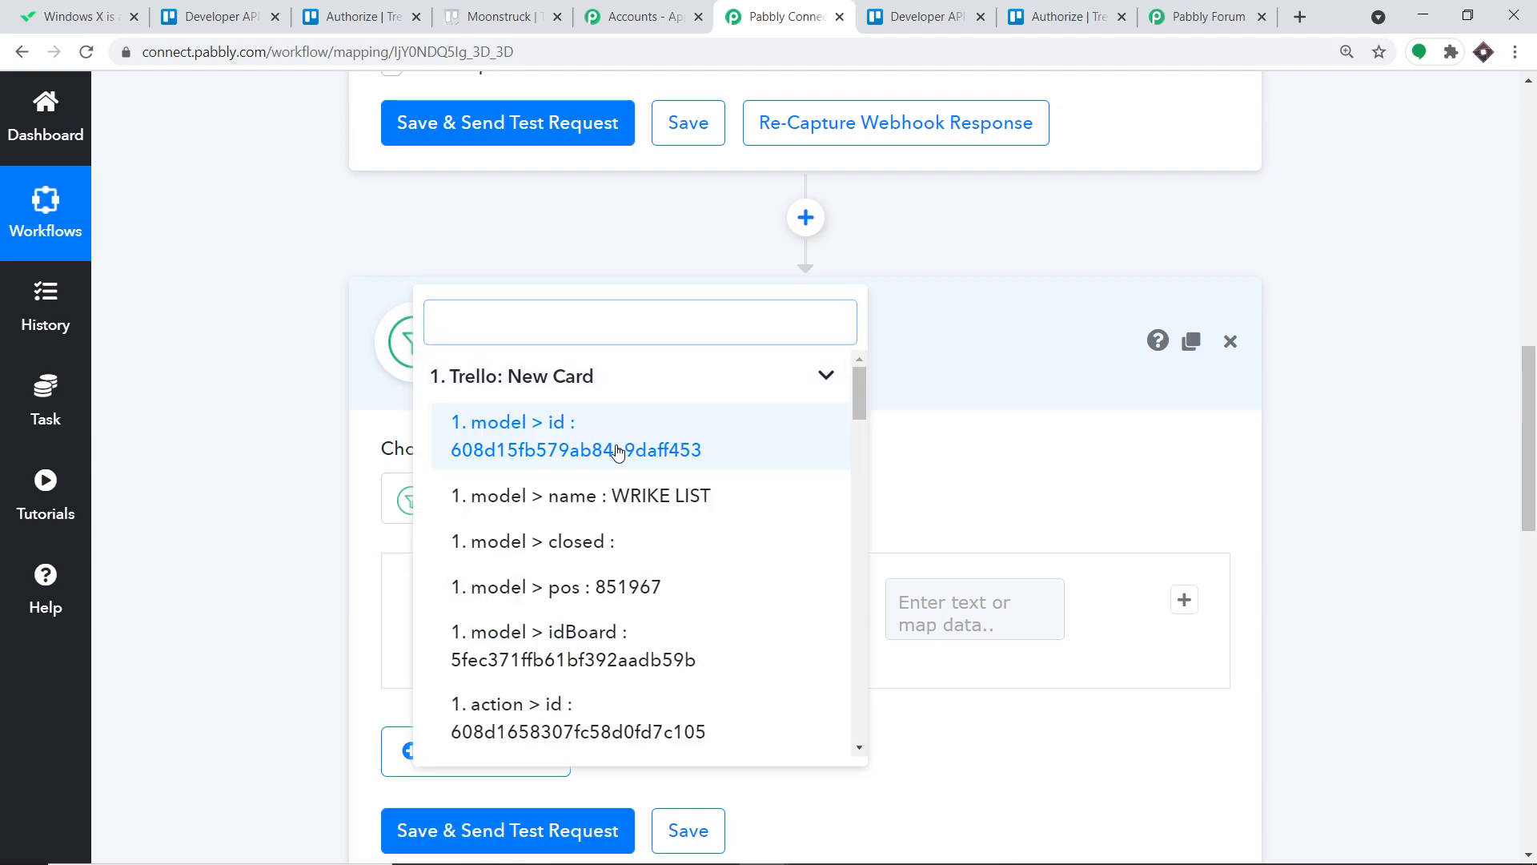
scroll(610, 522, down, 2)
scroll(611, 522, down, 10)
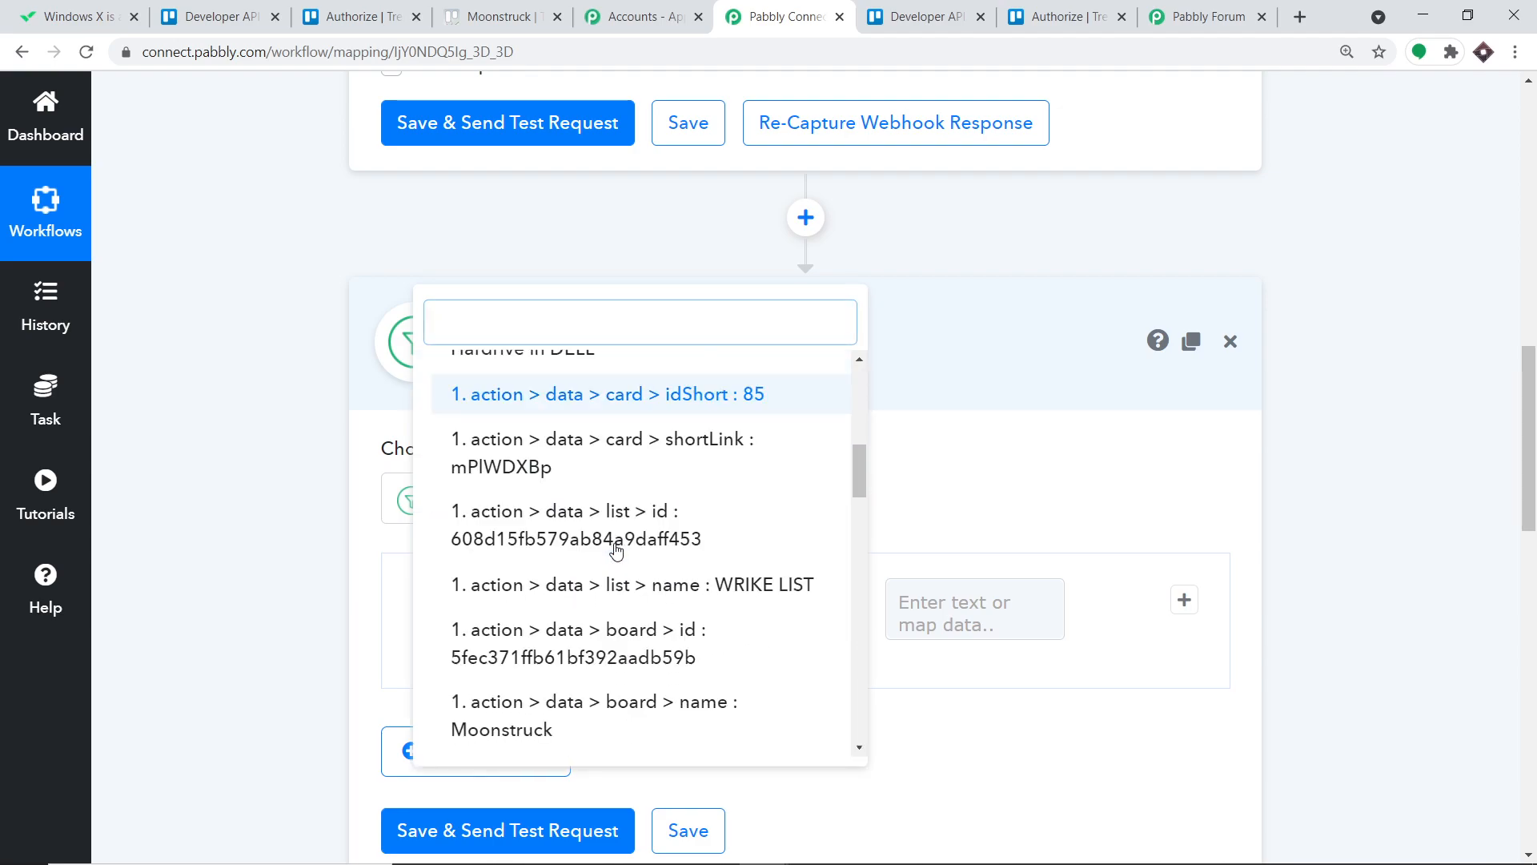
scroll(663, 544, down, 4)
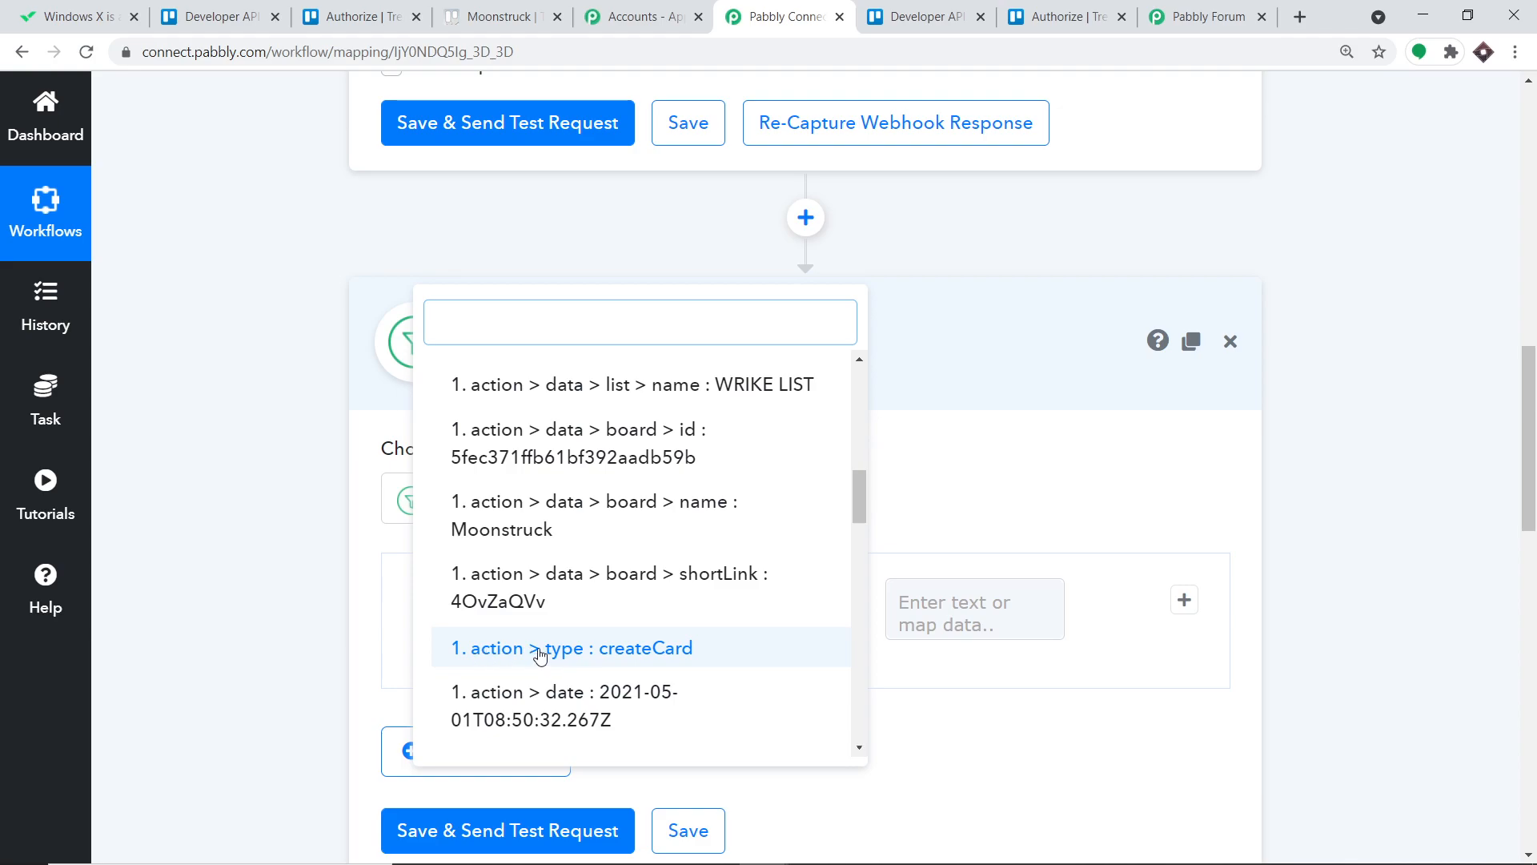
click(642, 654)
Enter createCard as the filter's comparison value and save the filter with a test request.
click(940, 614)
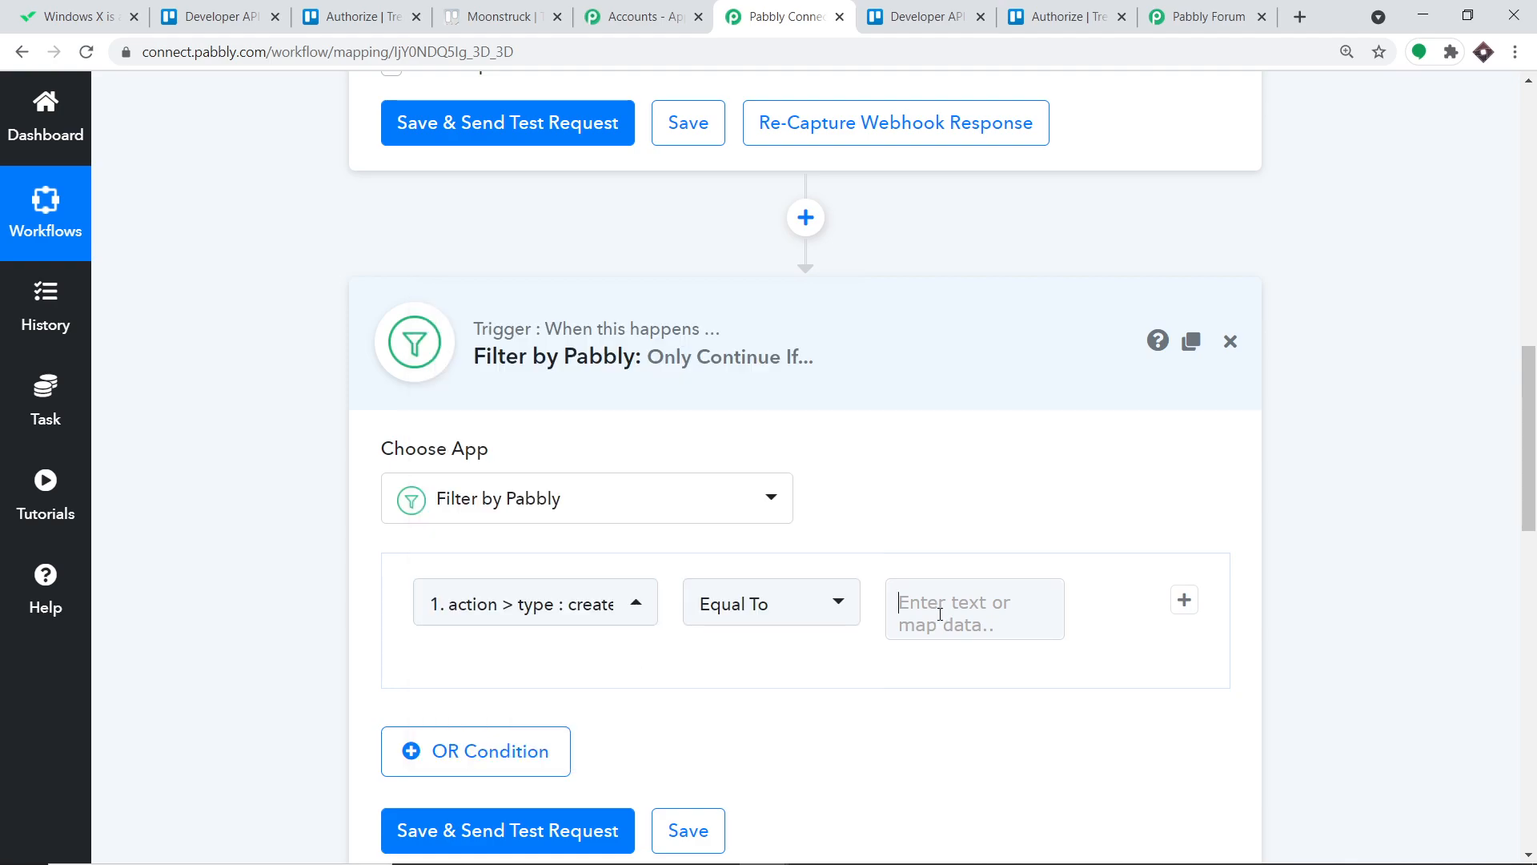
text(crea)
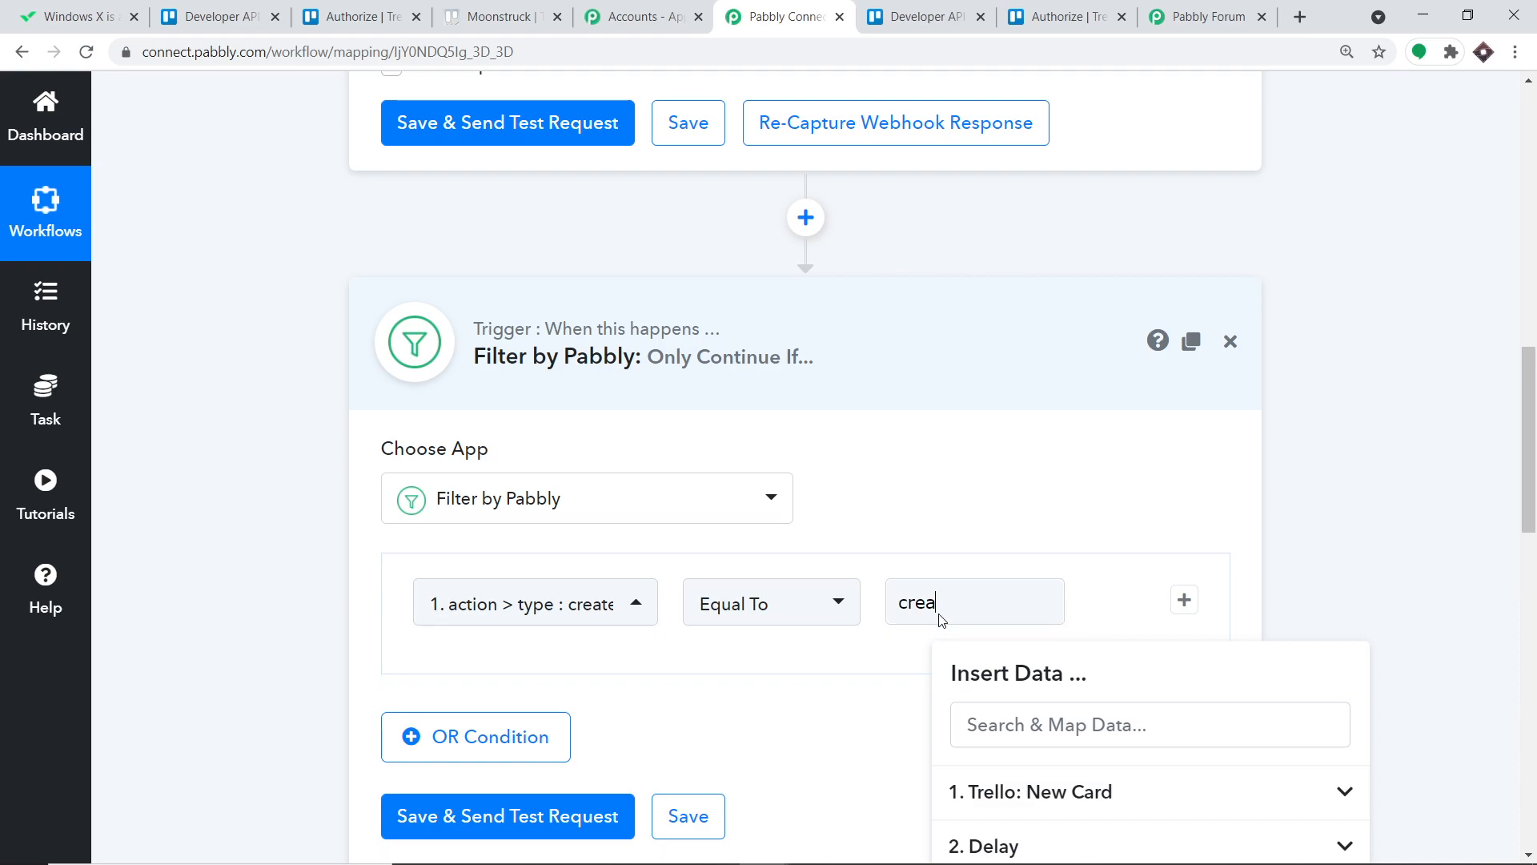
text(teCard)
click(1412, 463)
scroll(1291, 554, down, 2)
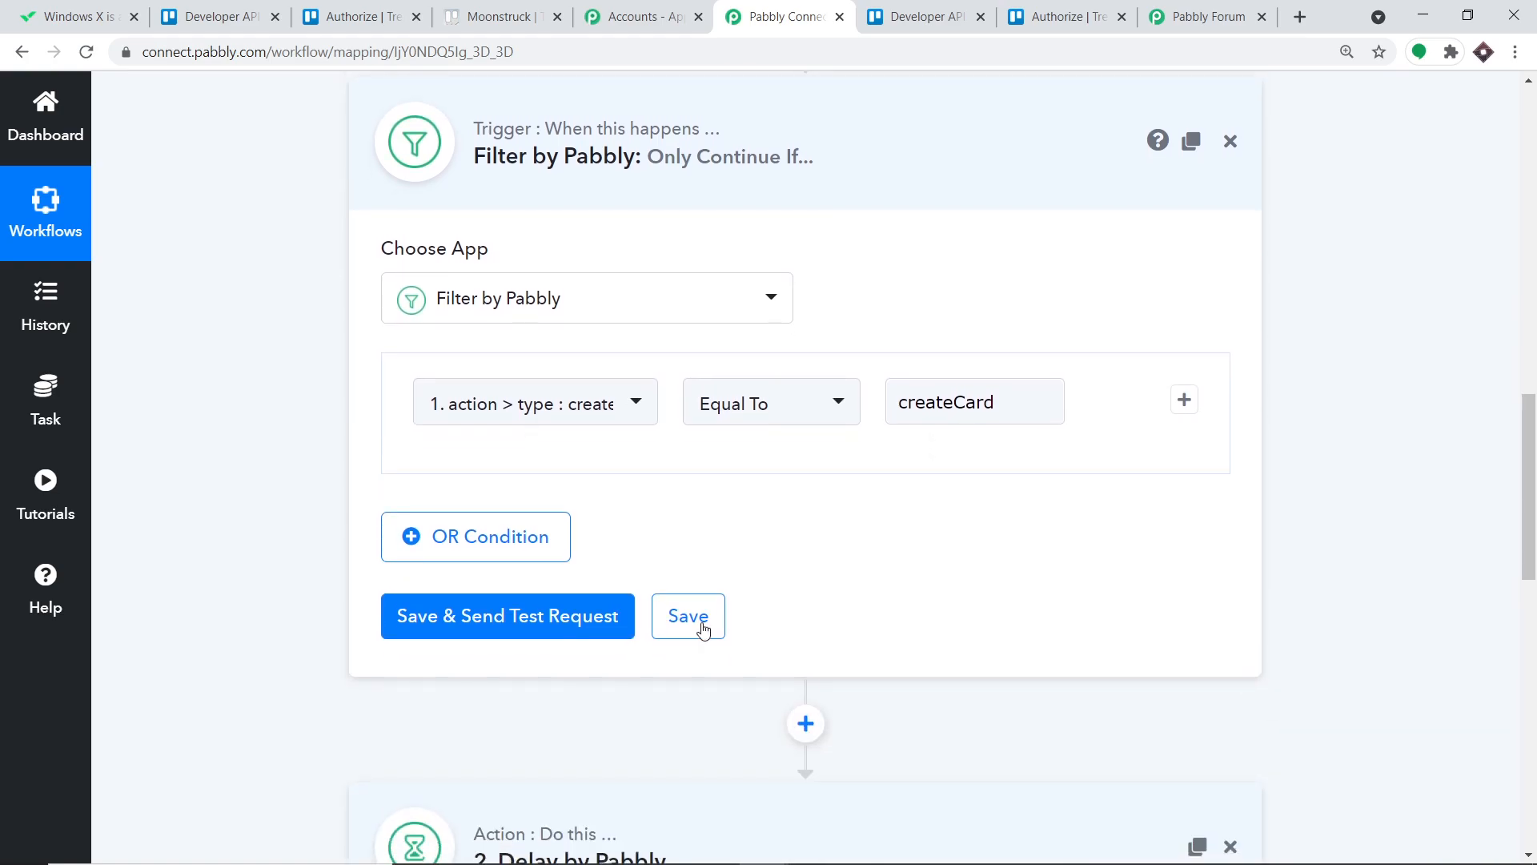
click(599, 619)
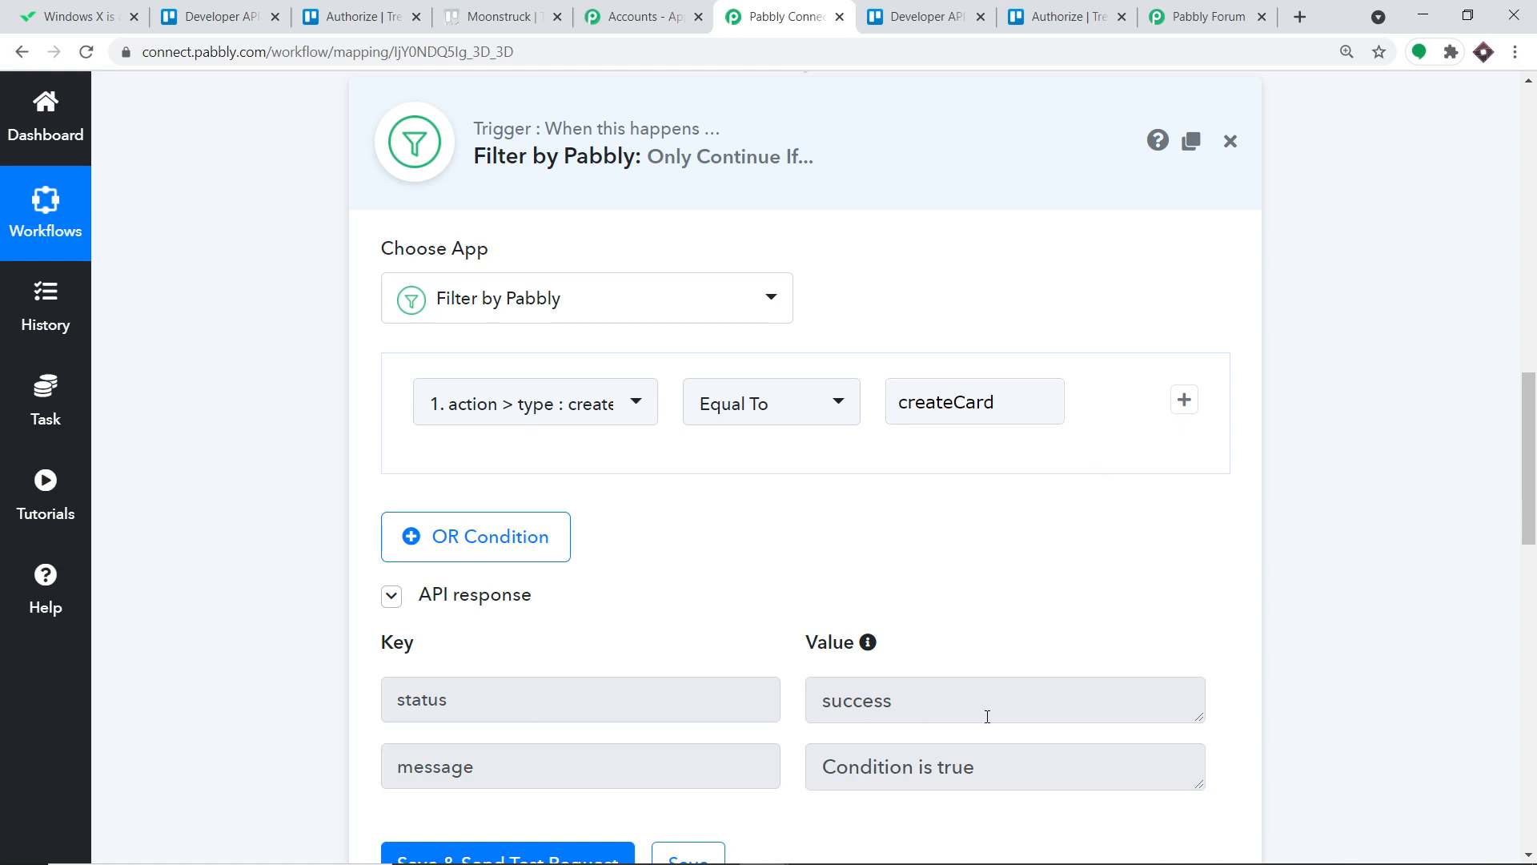
Reload the workflow page, then switch to Trello and add a card titled The Blackberry Has failed to WRIKE LIST.
key(F5)
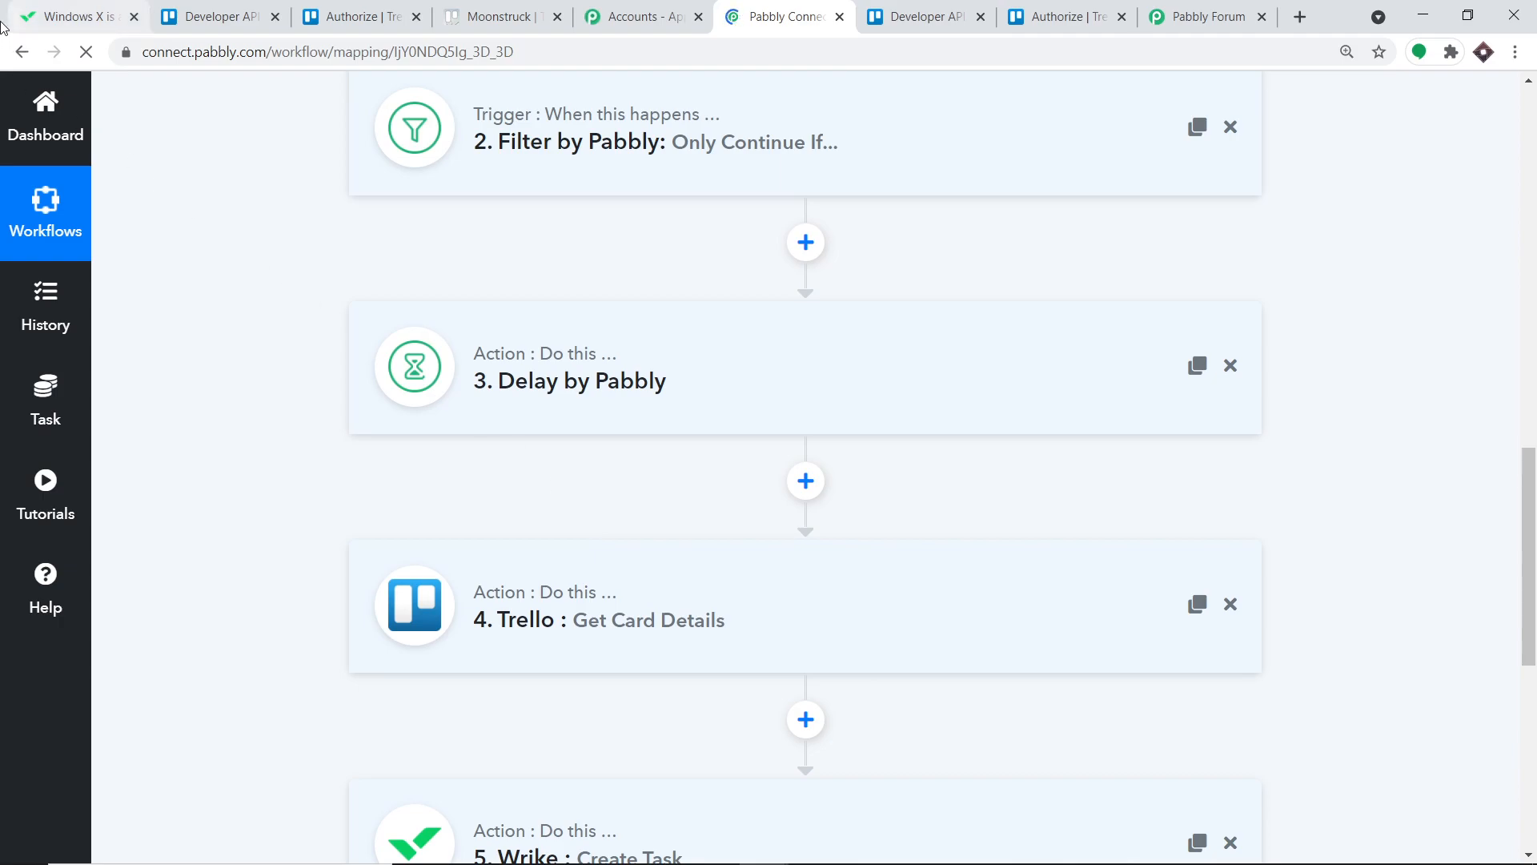
click(480, 16)
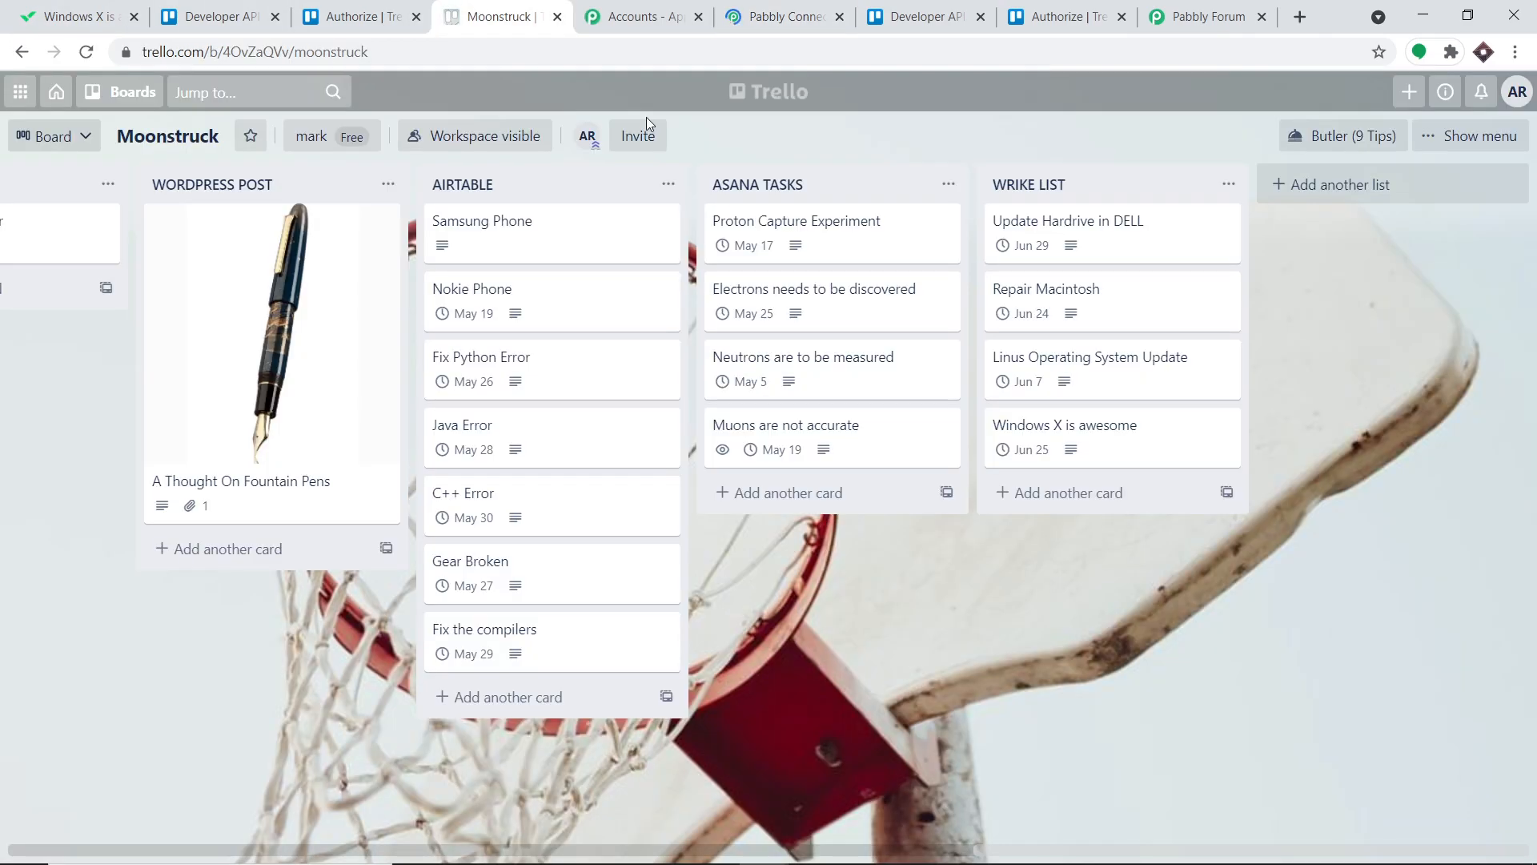
click(1054, 494)
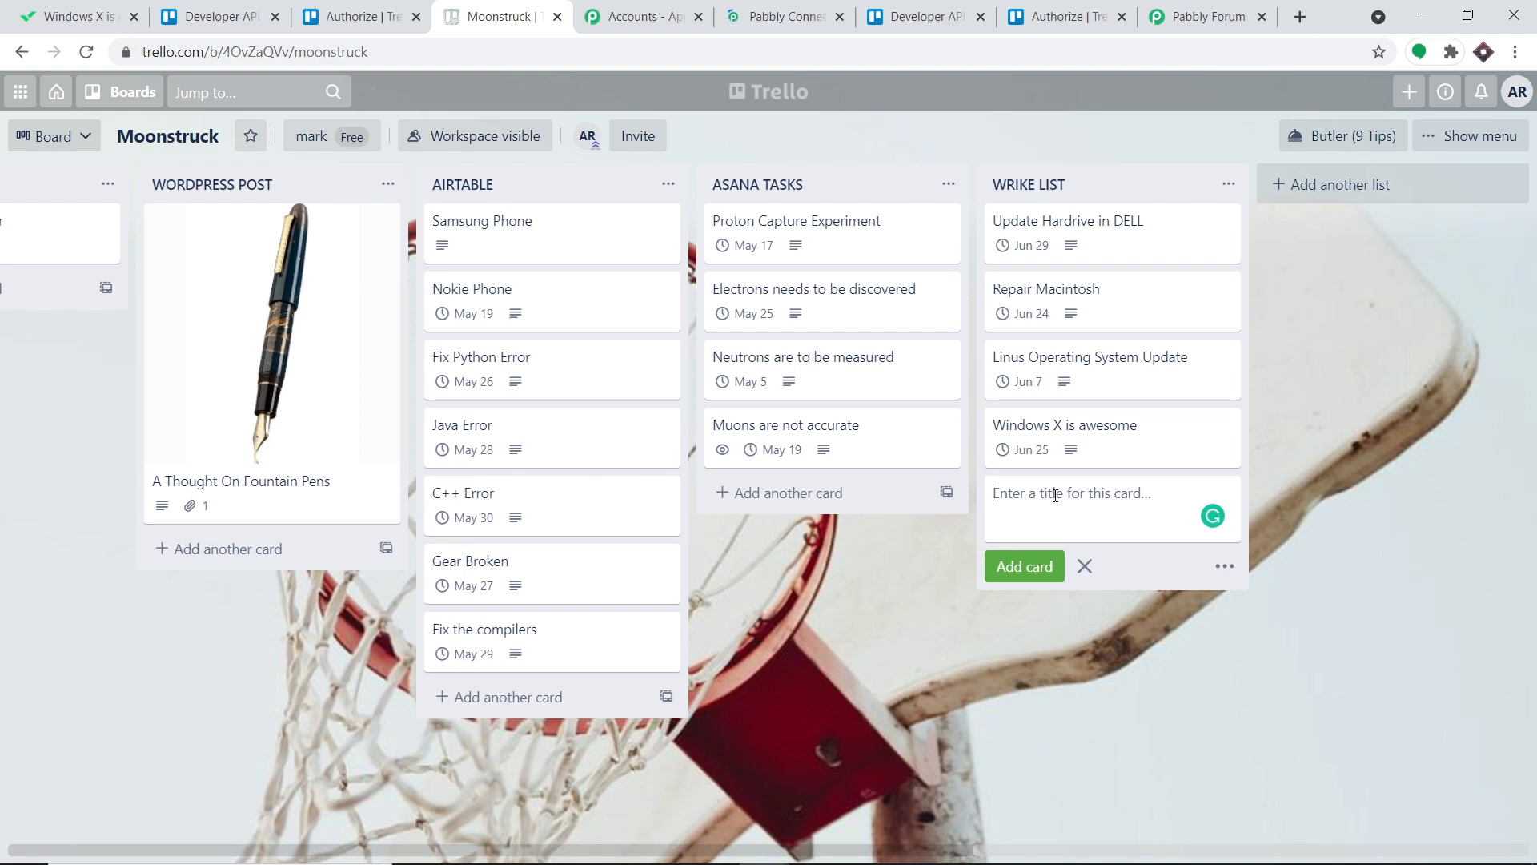
text(The Blackberry Has failed)
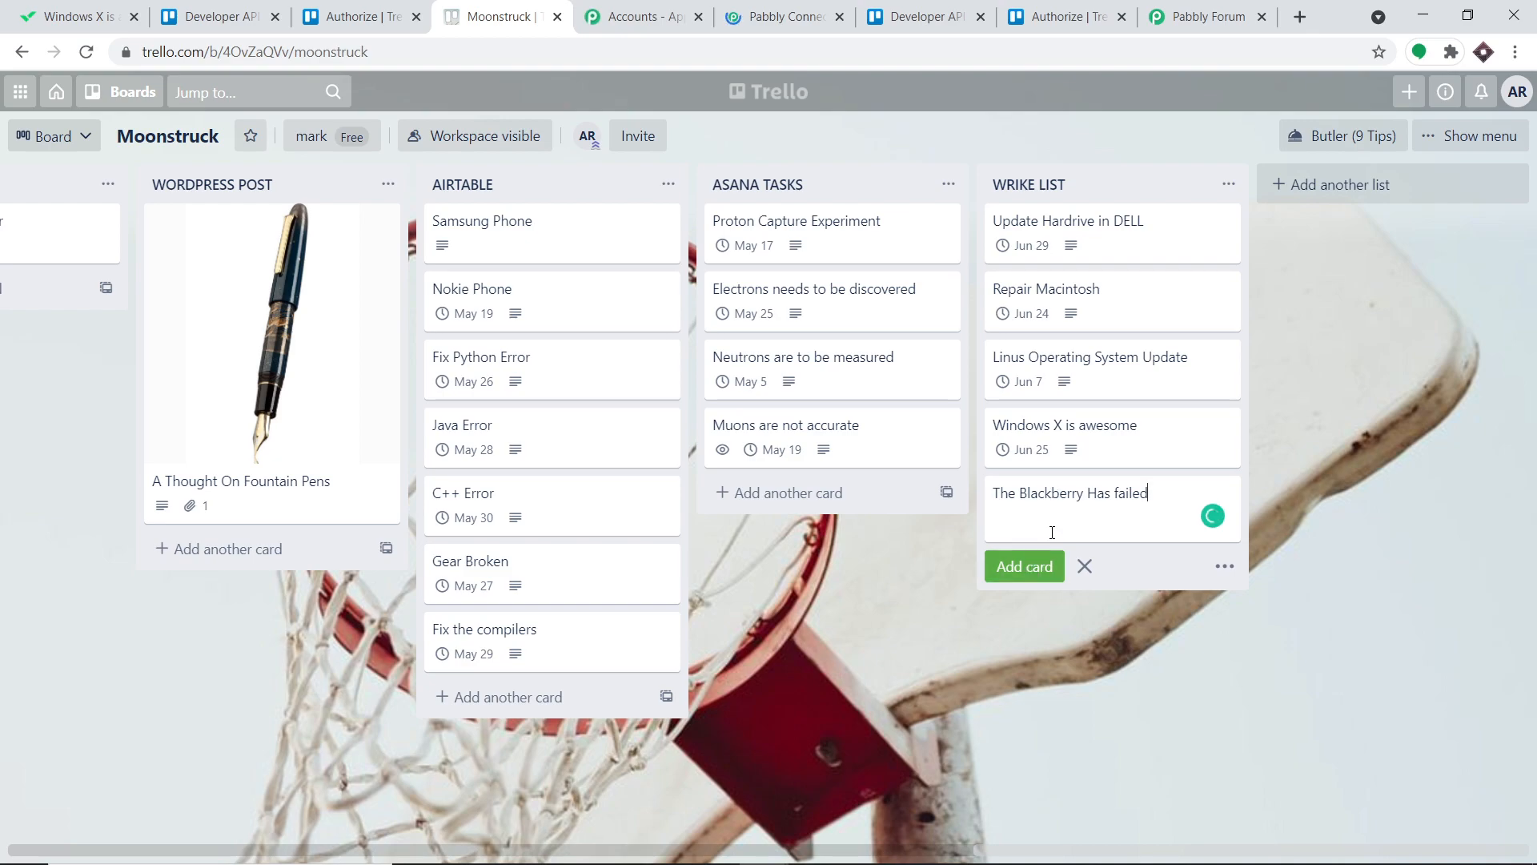
key(Return)
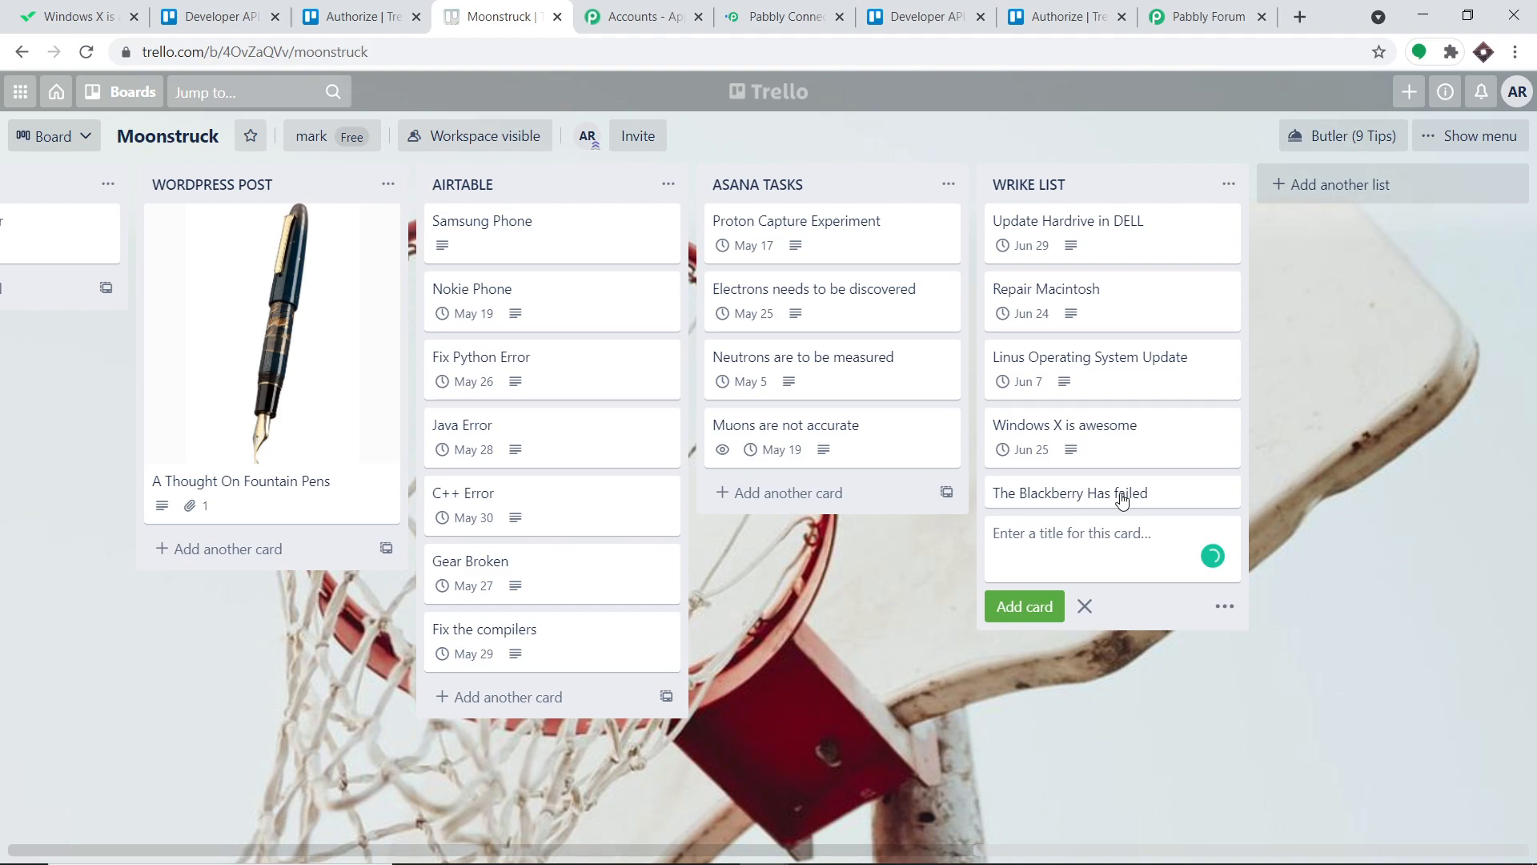
Open The Blackberry Has failed card and enter the description "The Keyboard of the cell is clumpsy".
click(1122, 495)
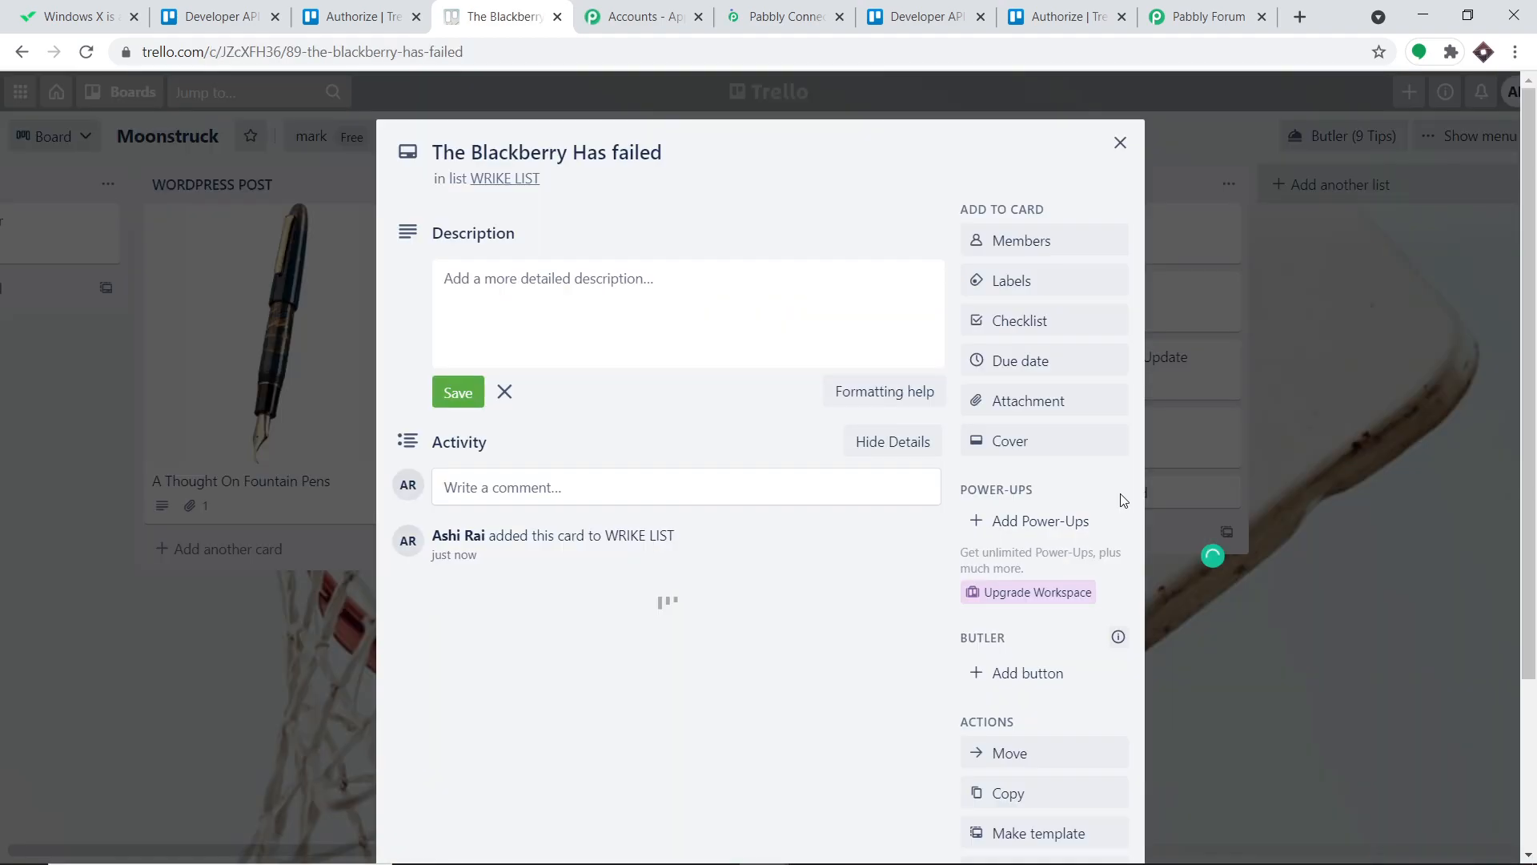
click(582, 290)
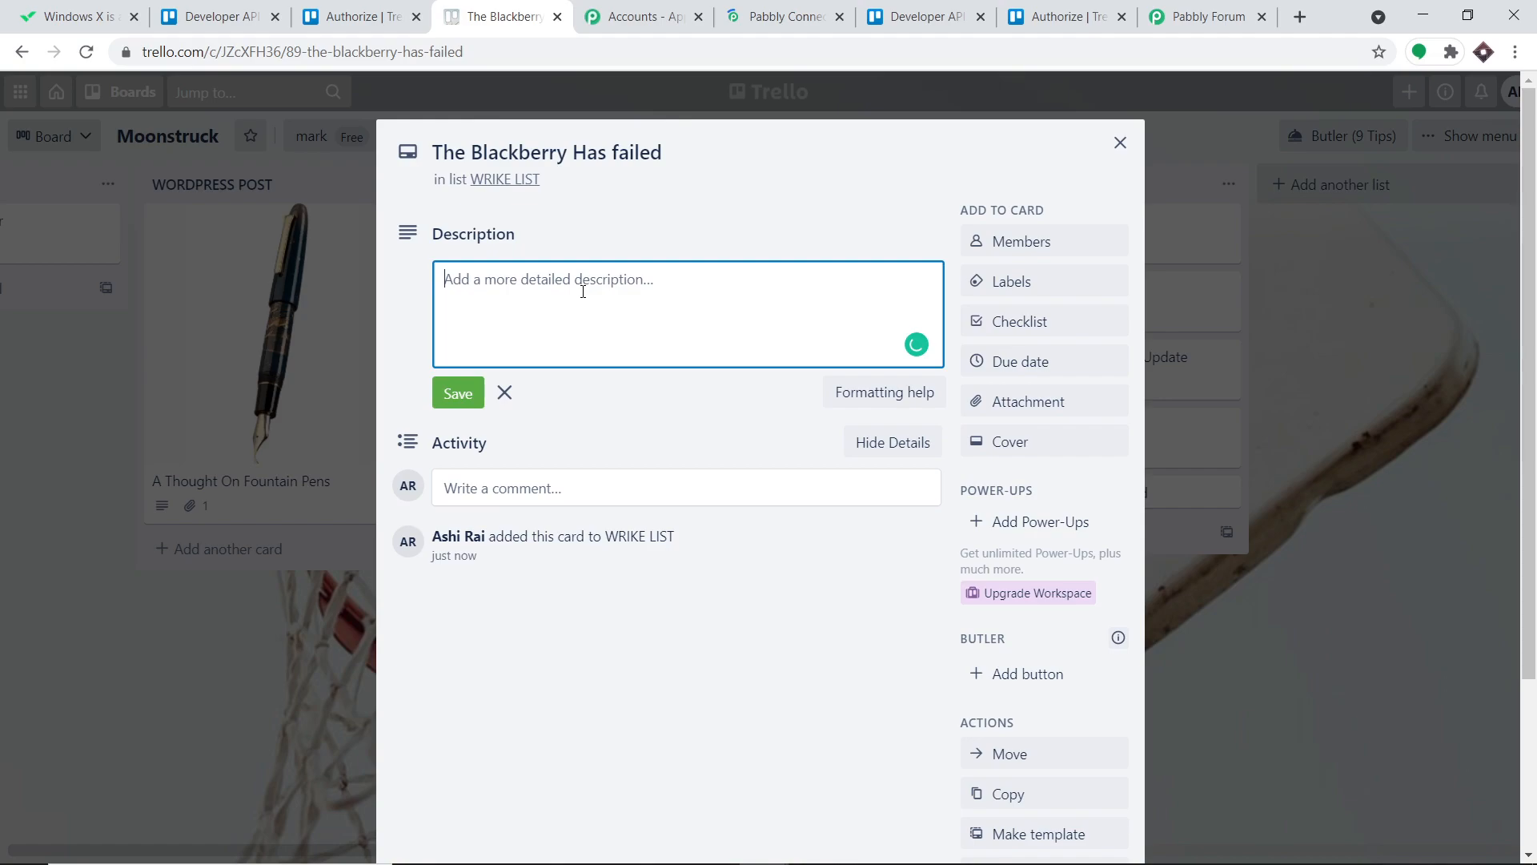
text(The Keyborad)
key(BackSpace)
key(BackSpace)
key(BackSpace)
key(BackSpace)
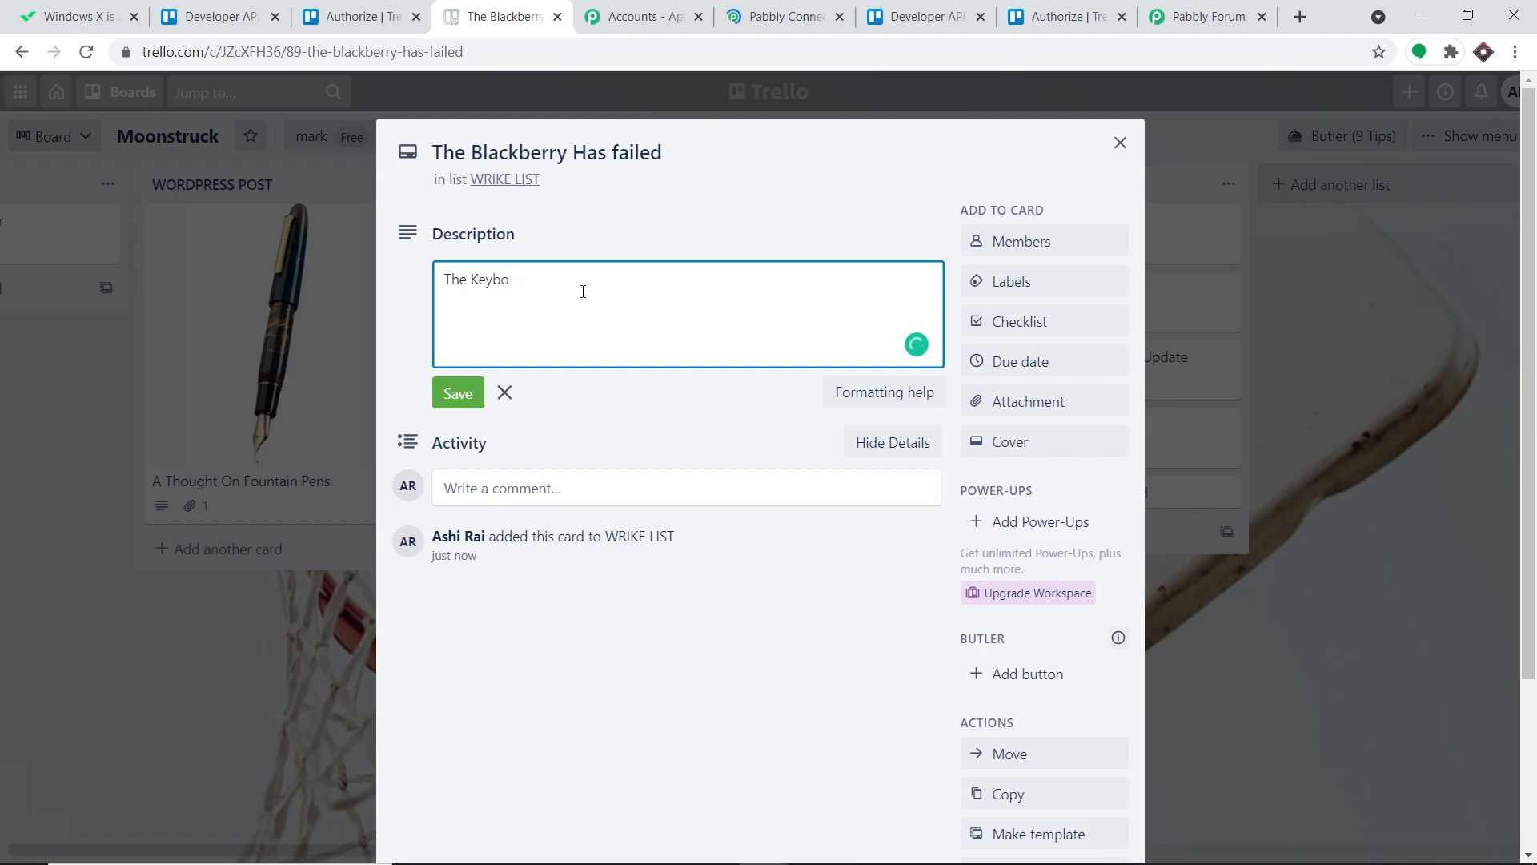
text(ard of the cell is clumps)
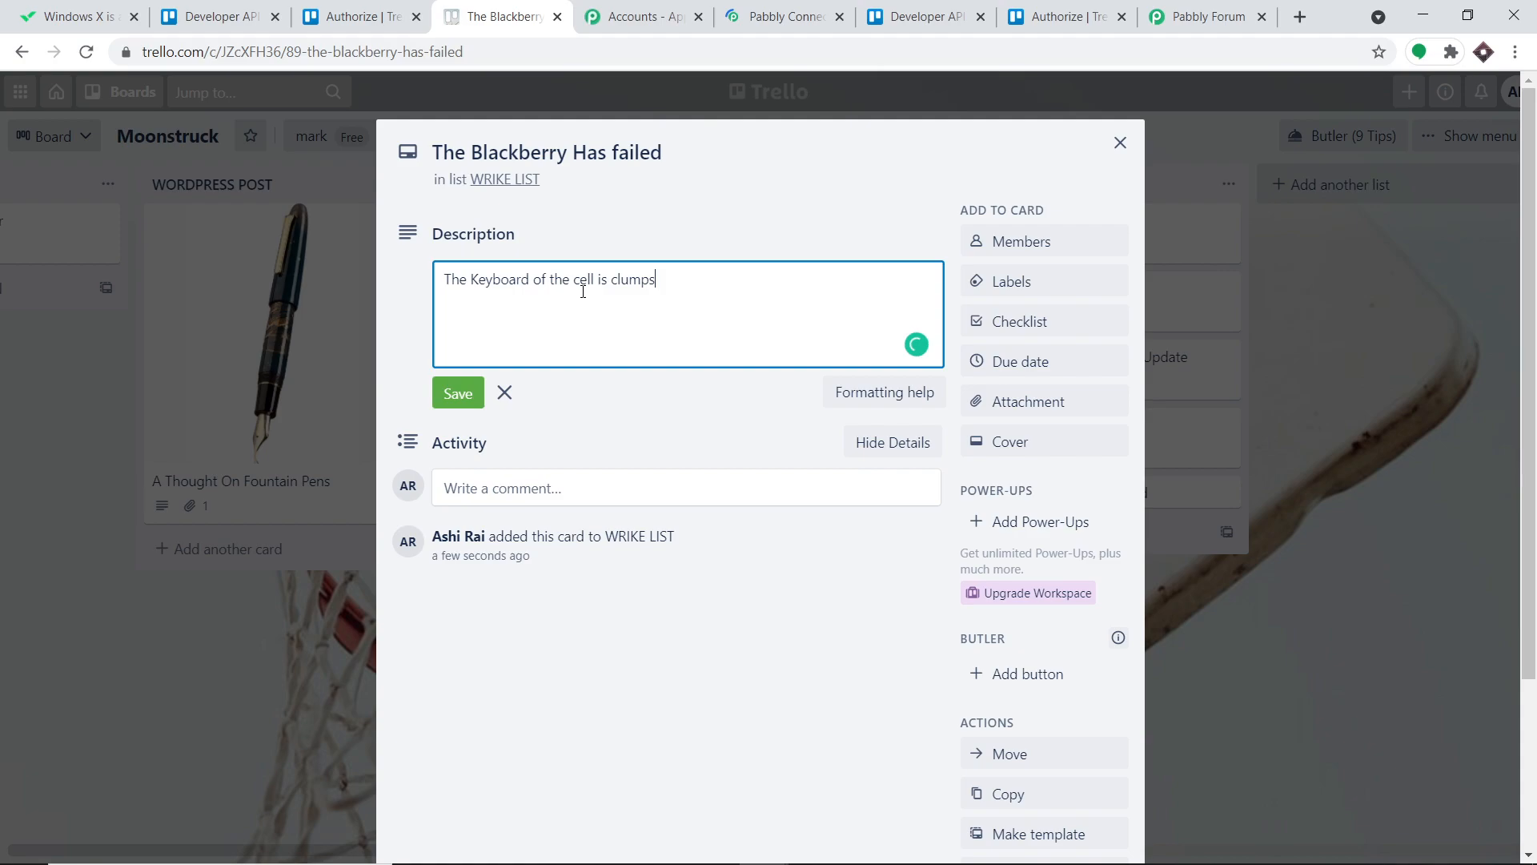
text(y)
Set the card's due date to 06/30/2021, save it and close the card.
click(1024, 362)
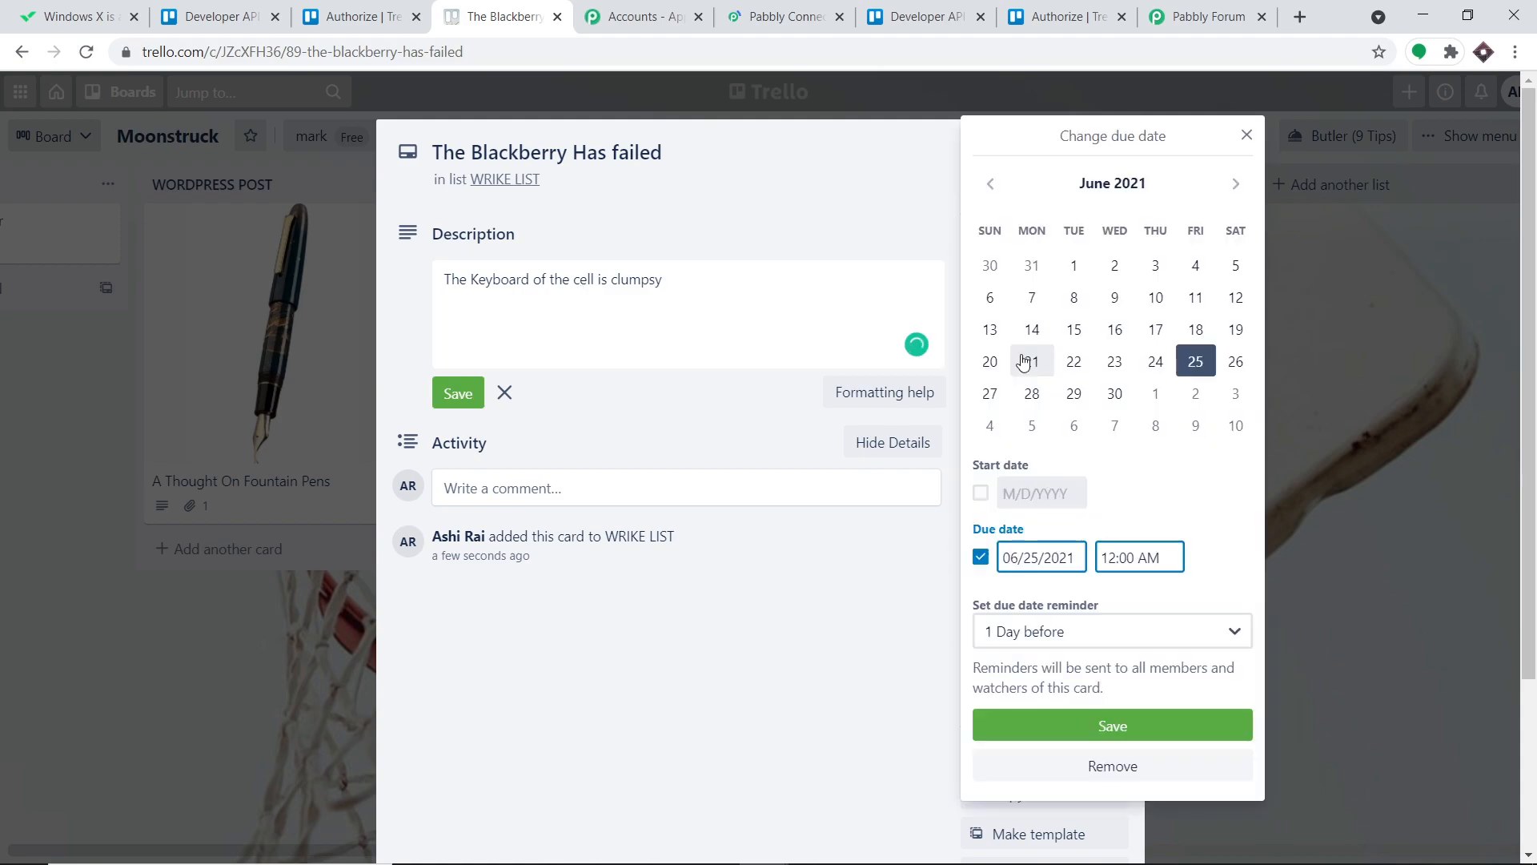
click(1114, 393)
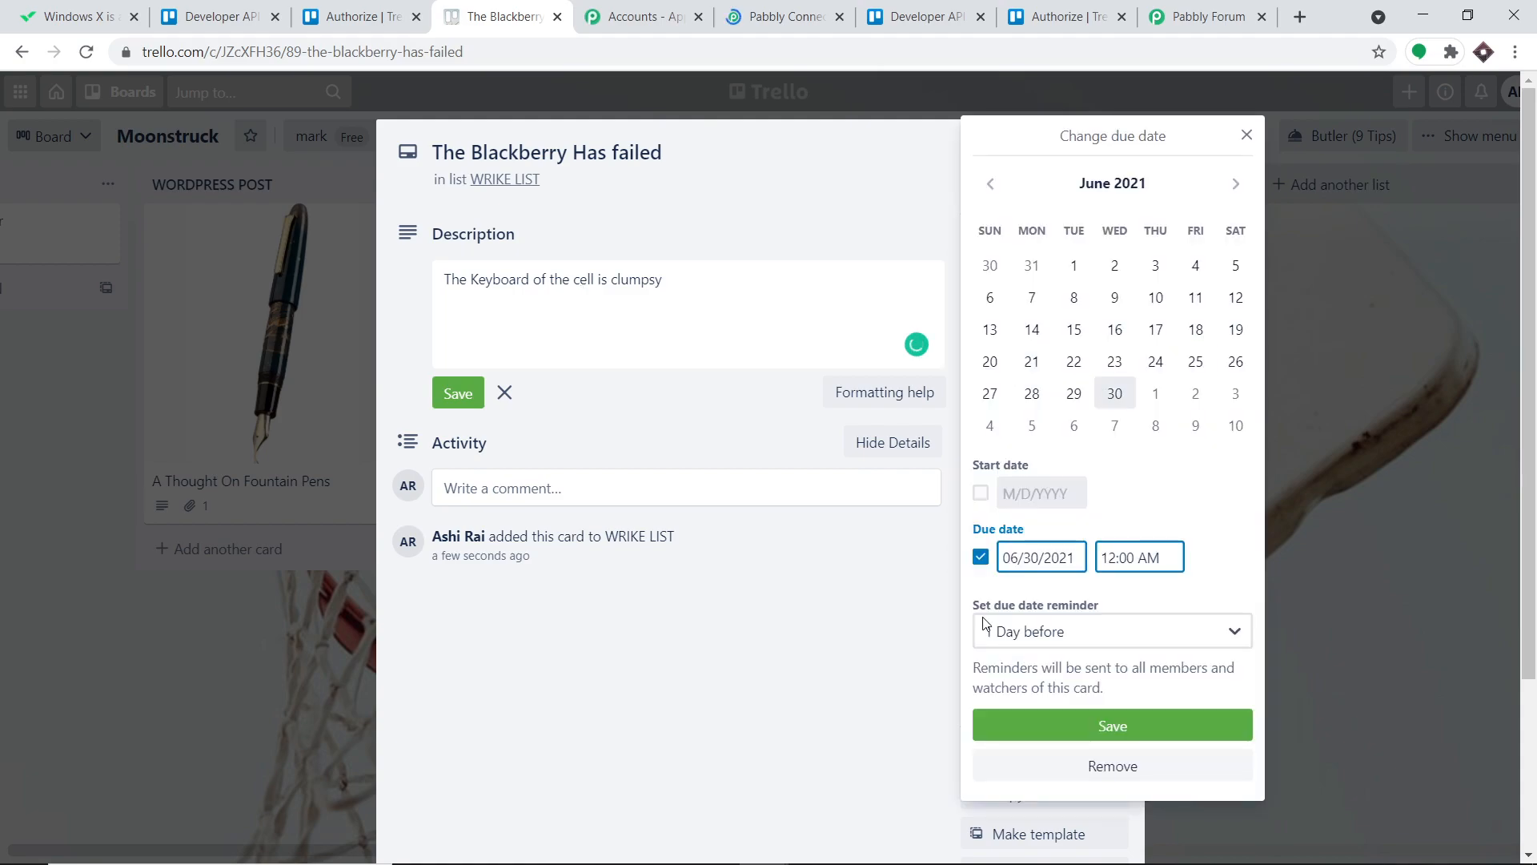
click(1084, 726)
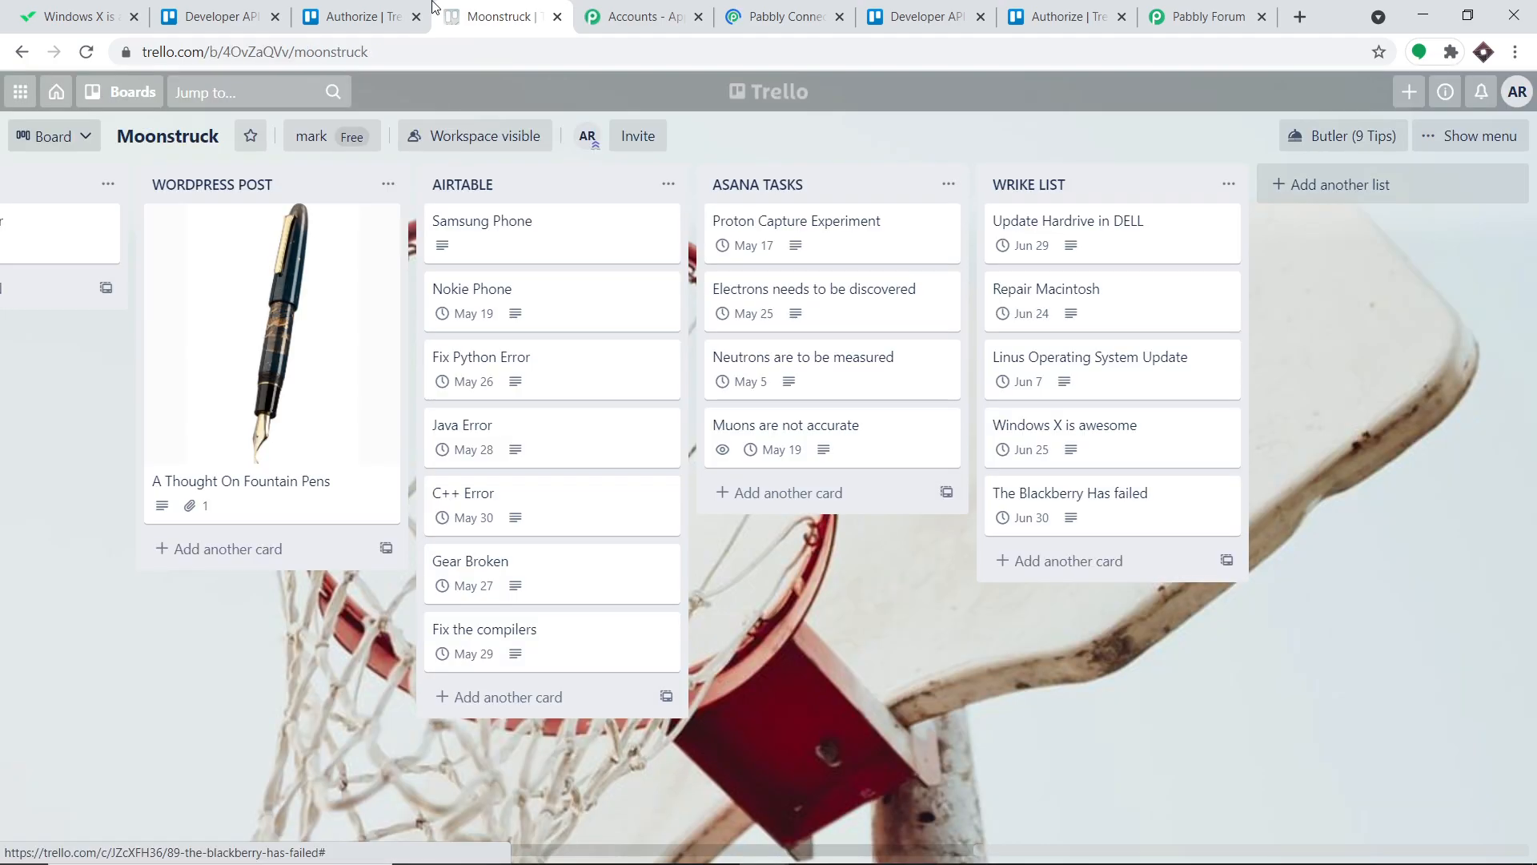
Switch to Wrike and reload the TRELLO folder to check for the The Blackberry Has failed task.
click(78, 16)
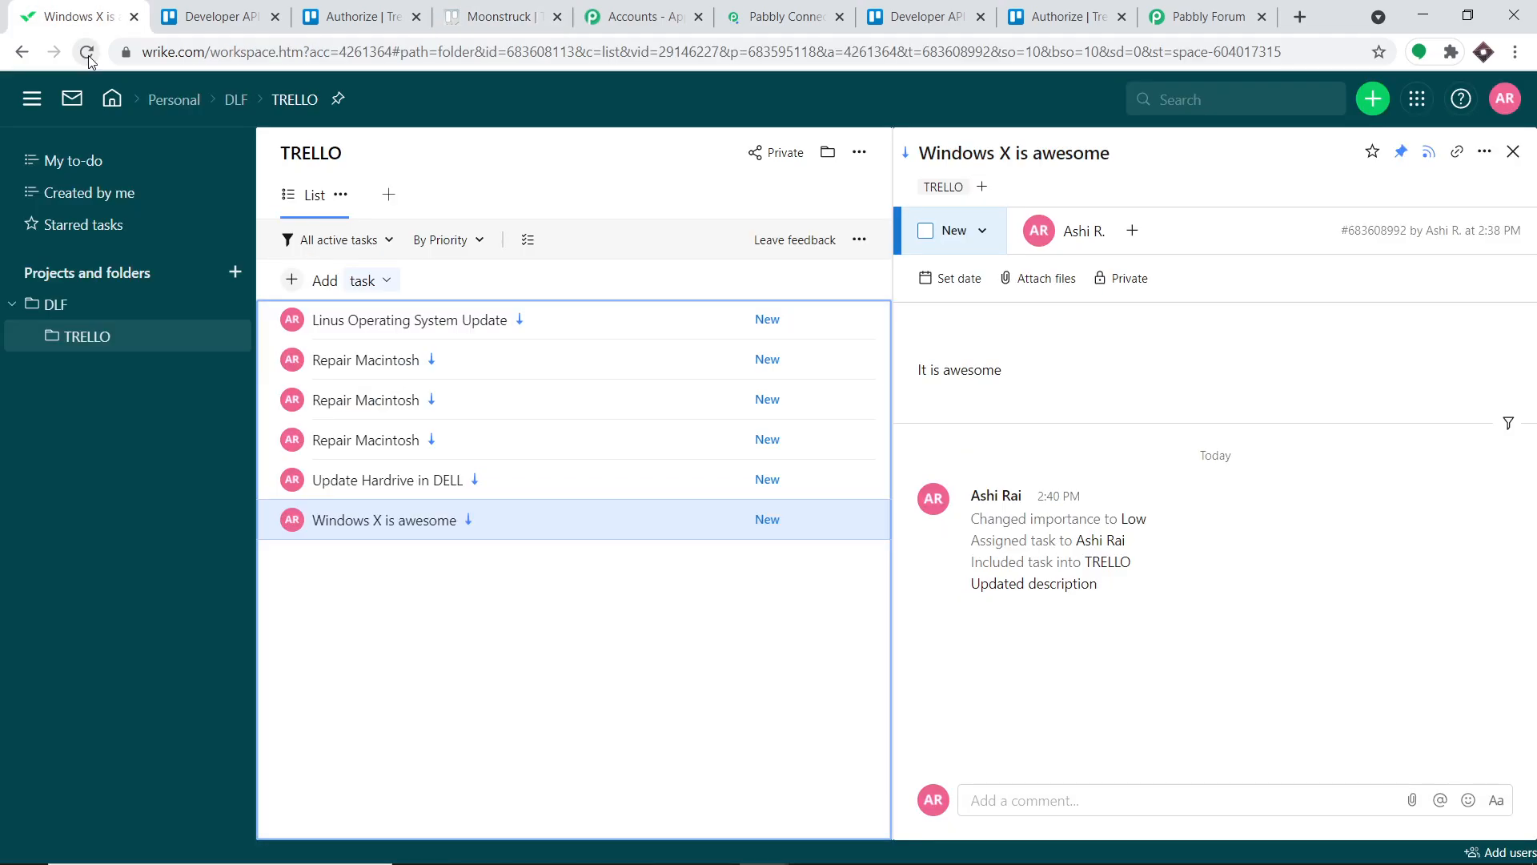
click(88, 56)
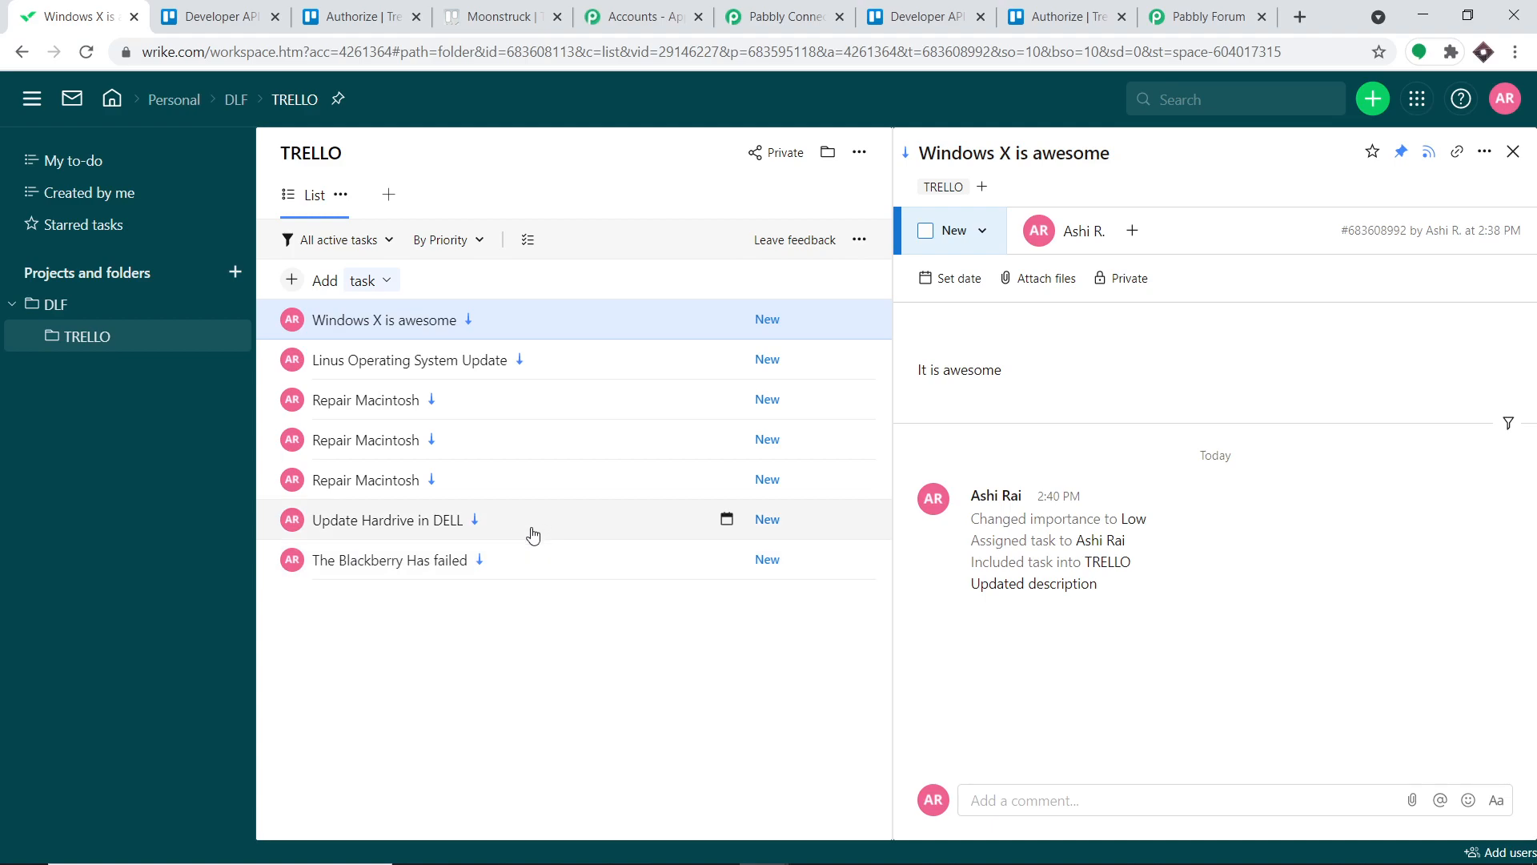
Review the Trello board and, in Pabbly Connect, the whole Trello To Wrike workflow from the New Card trigger to the Create Task action.
click(720, 7)
scroll(782, 367, up, 3)
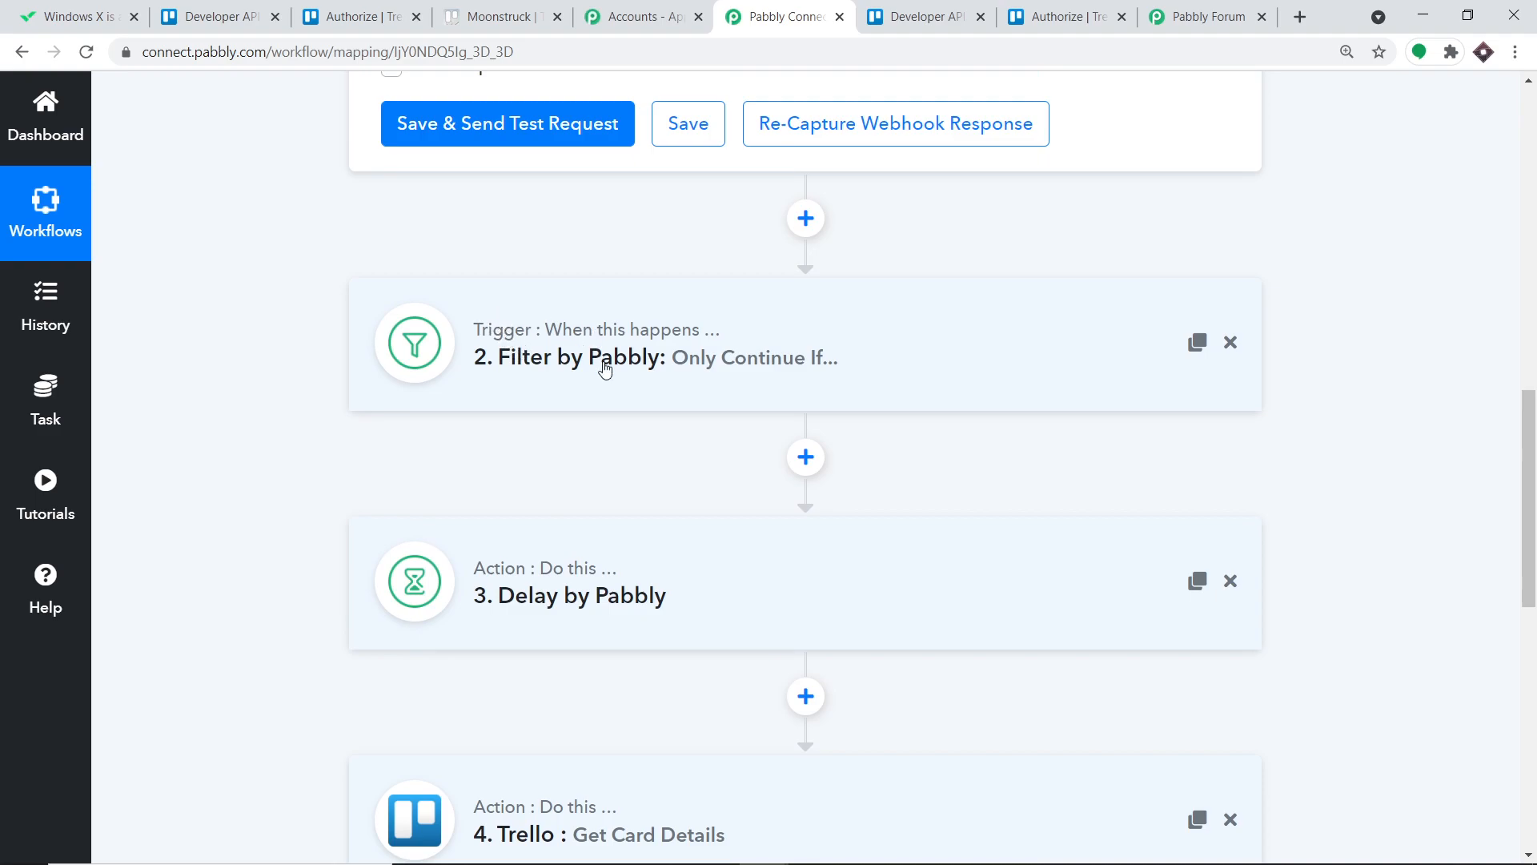
click(536, 8)
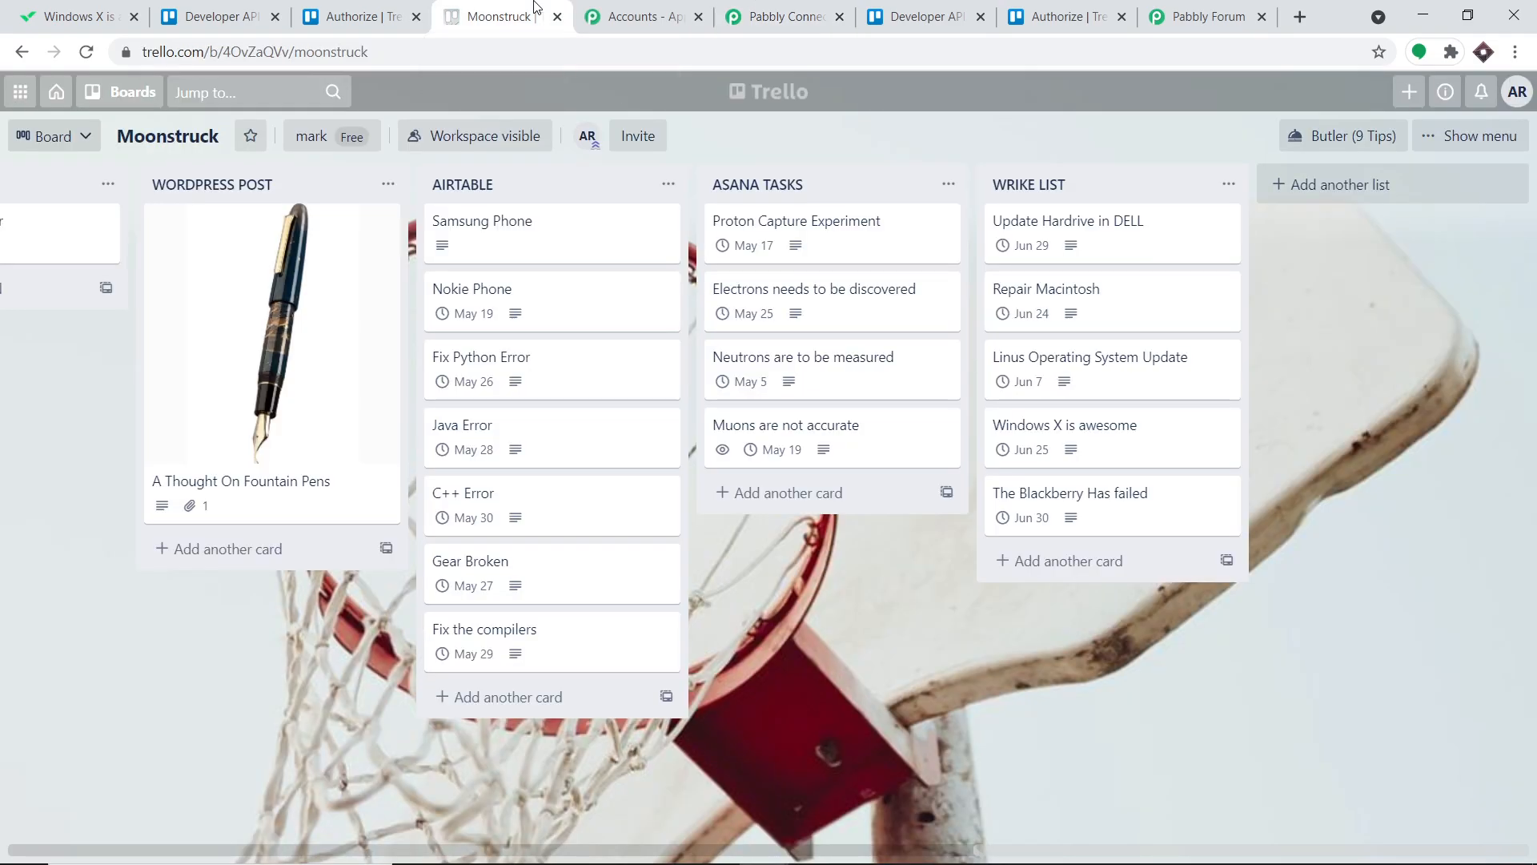
click(744, 17)
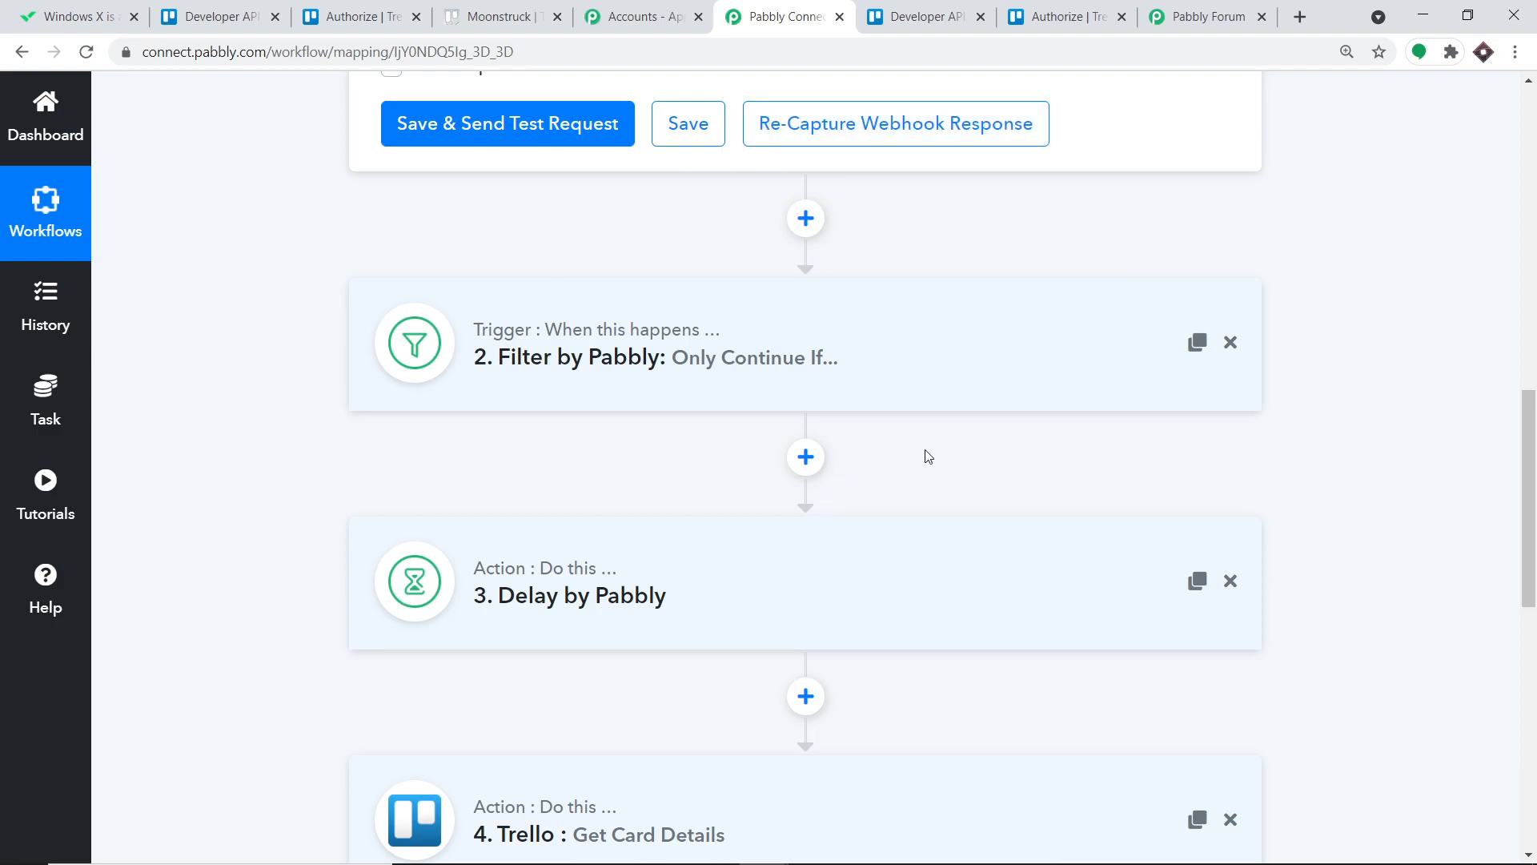
scroll(1001, 462, down, 6)
scroll(1039, 497, up, 15)
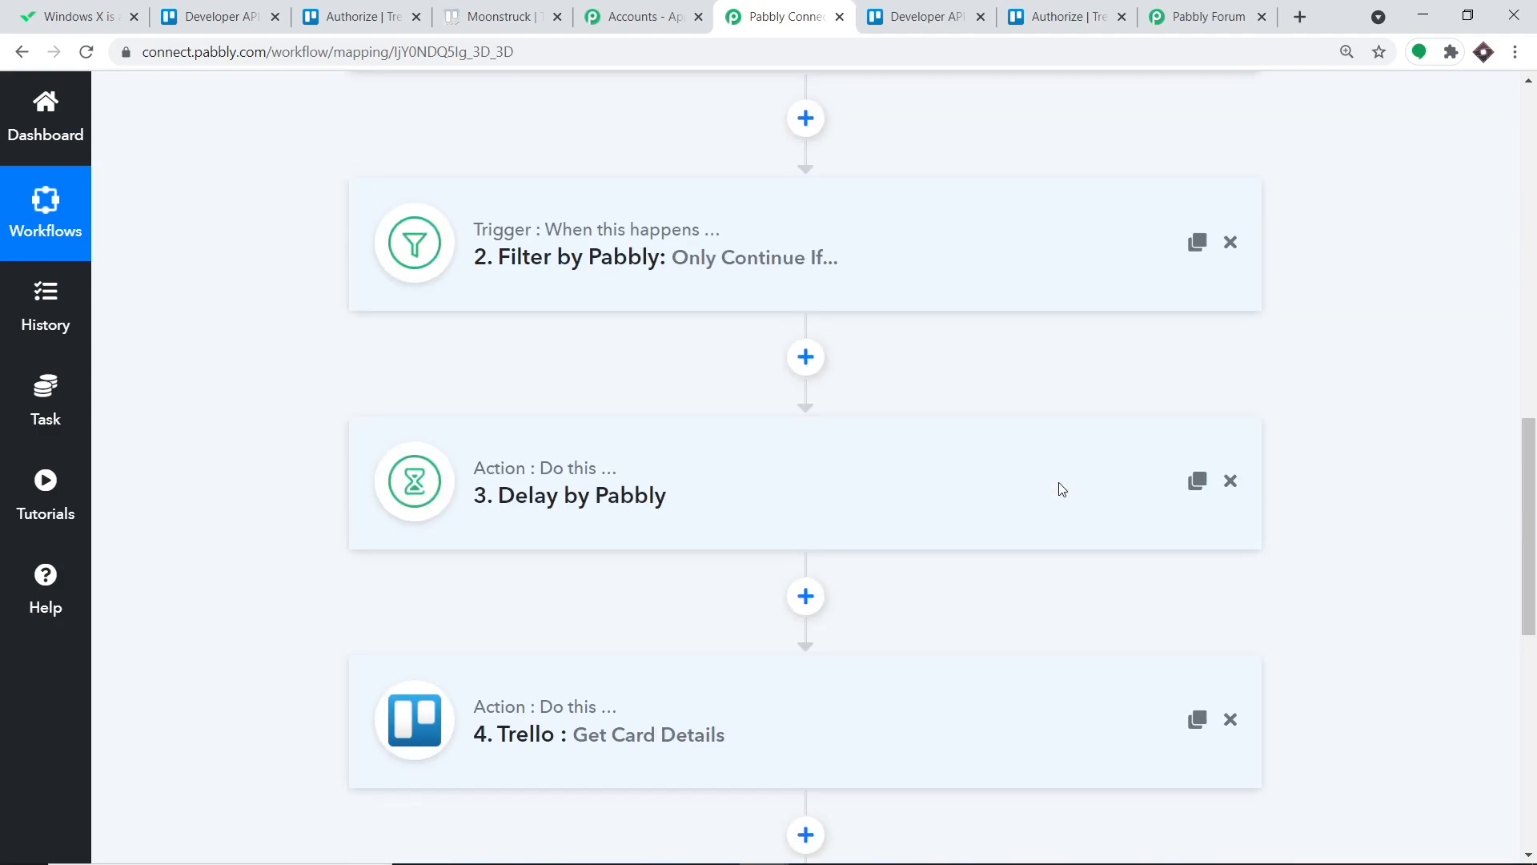
click(854, 147)
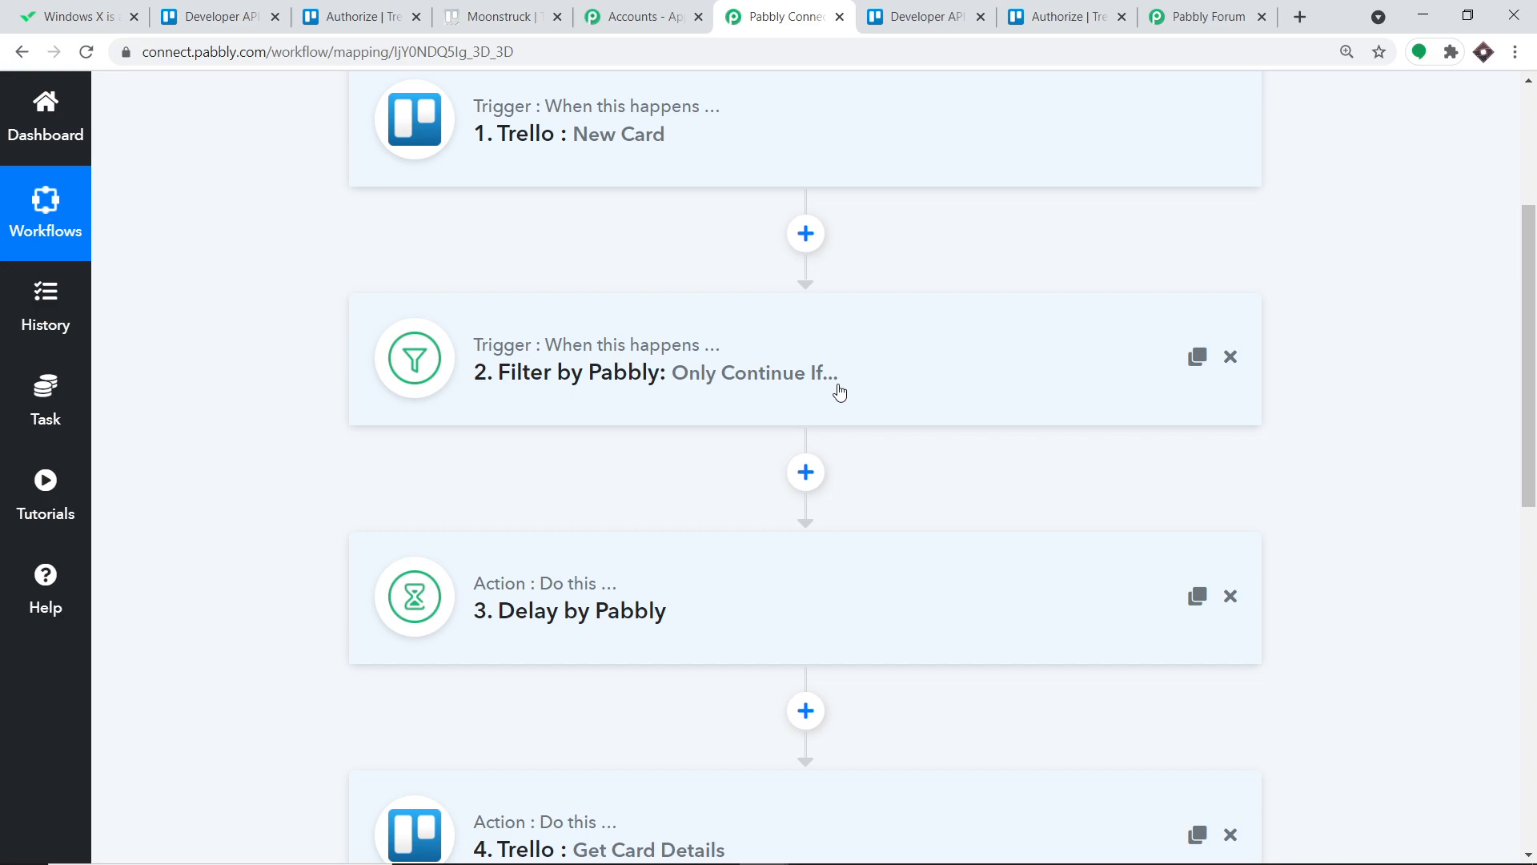
scroll(829, 408, down, 3)
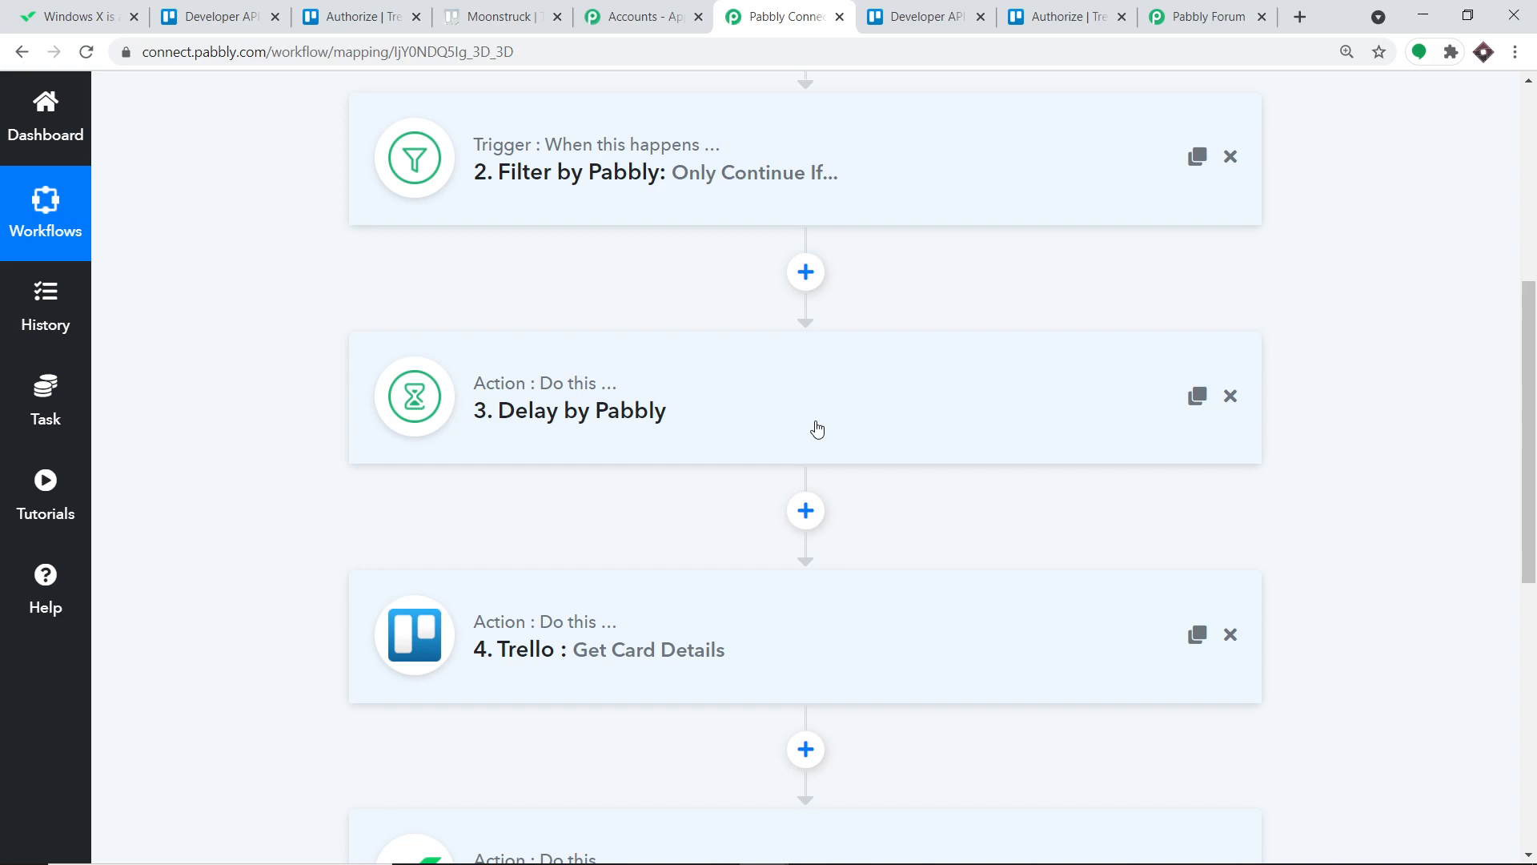
scroll(816, 430, down, 3)
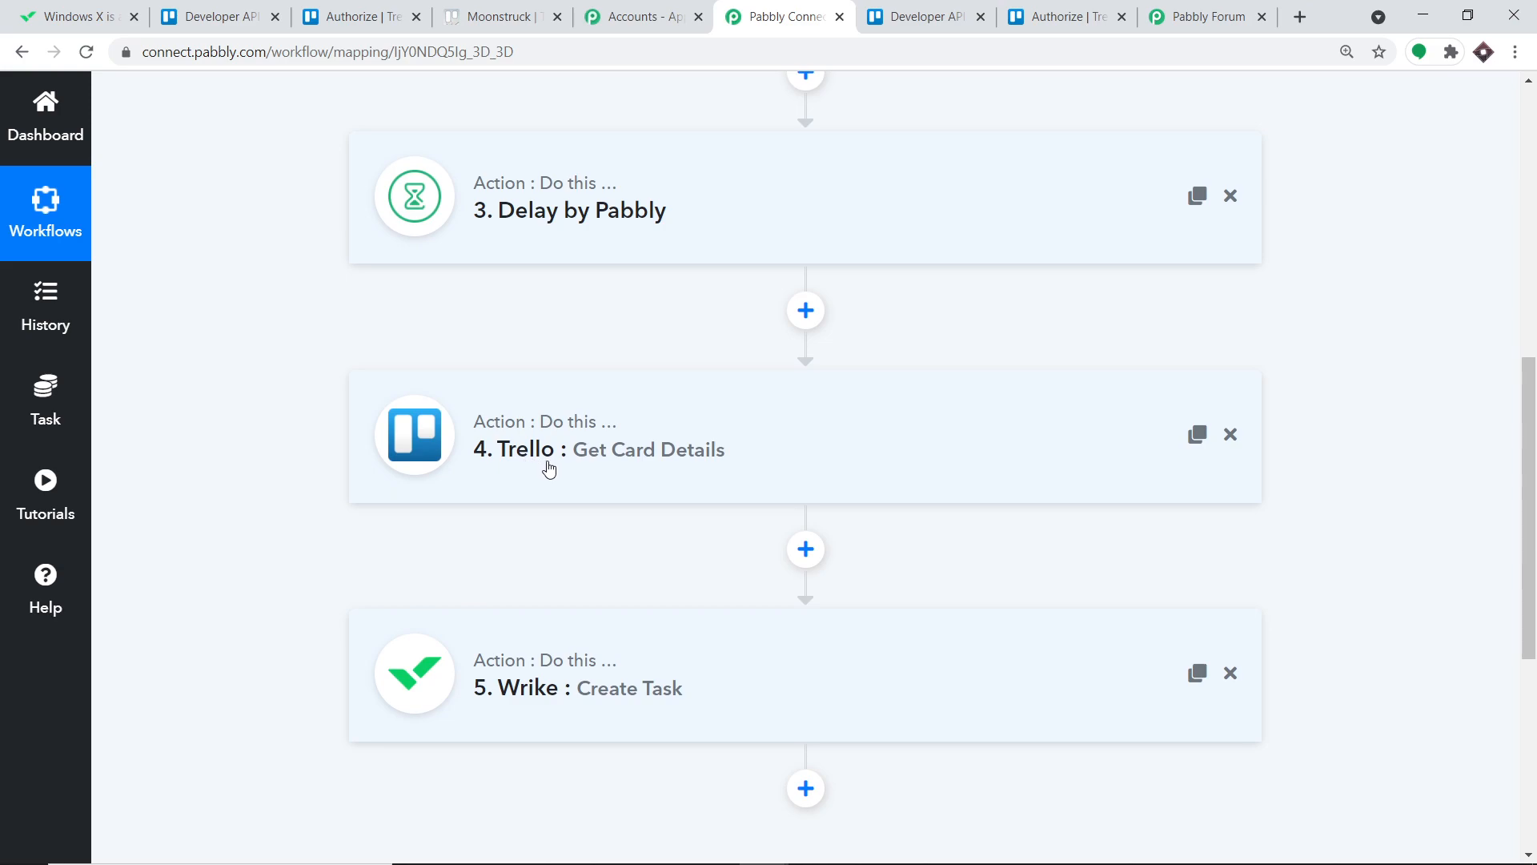
scroll(549, 469, down, 2)
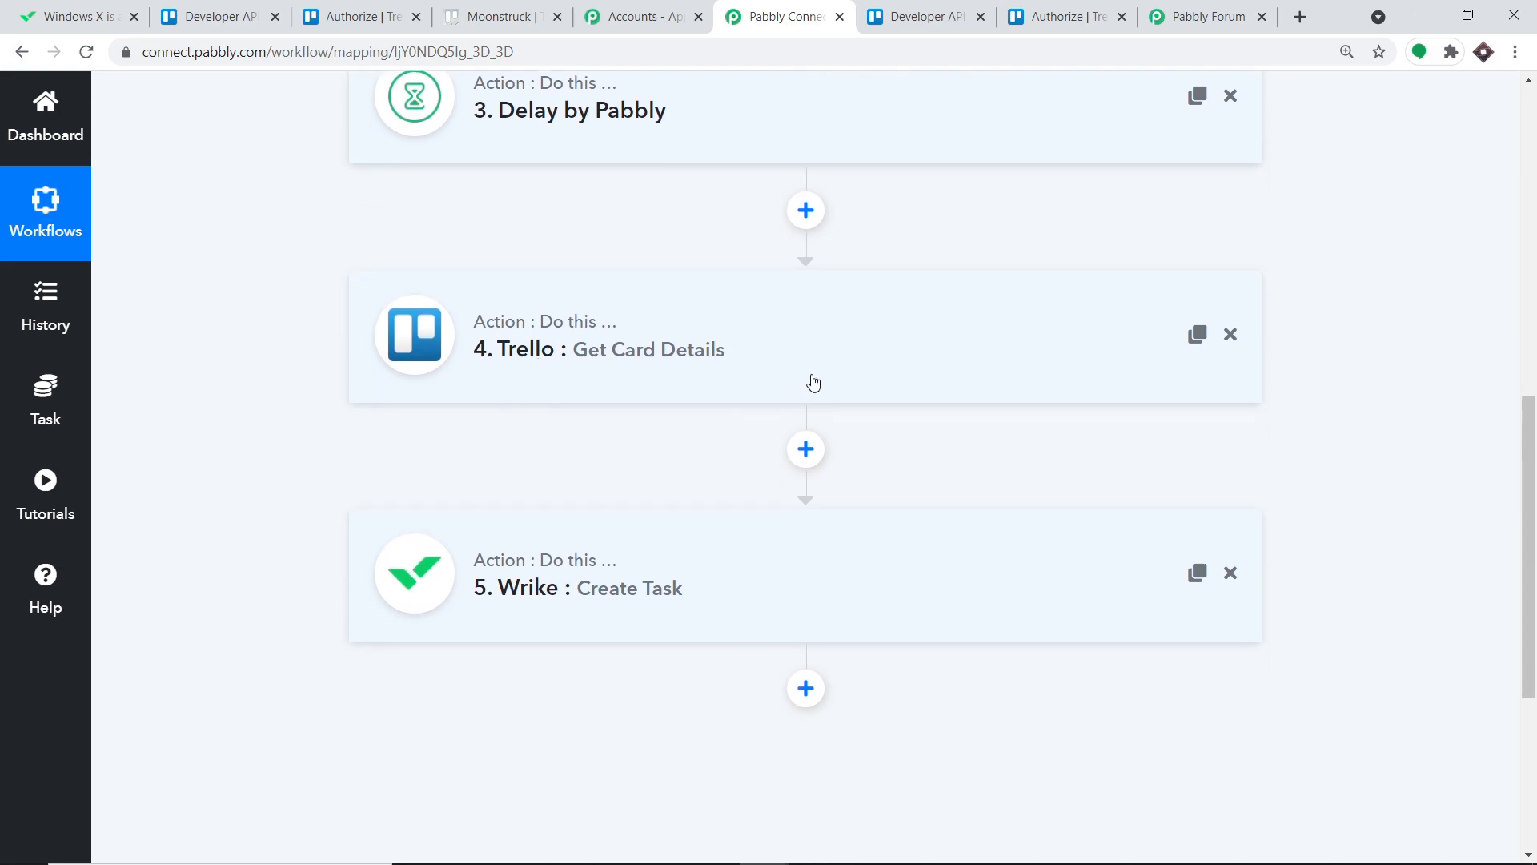
scroll(813, 382, down, 2)
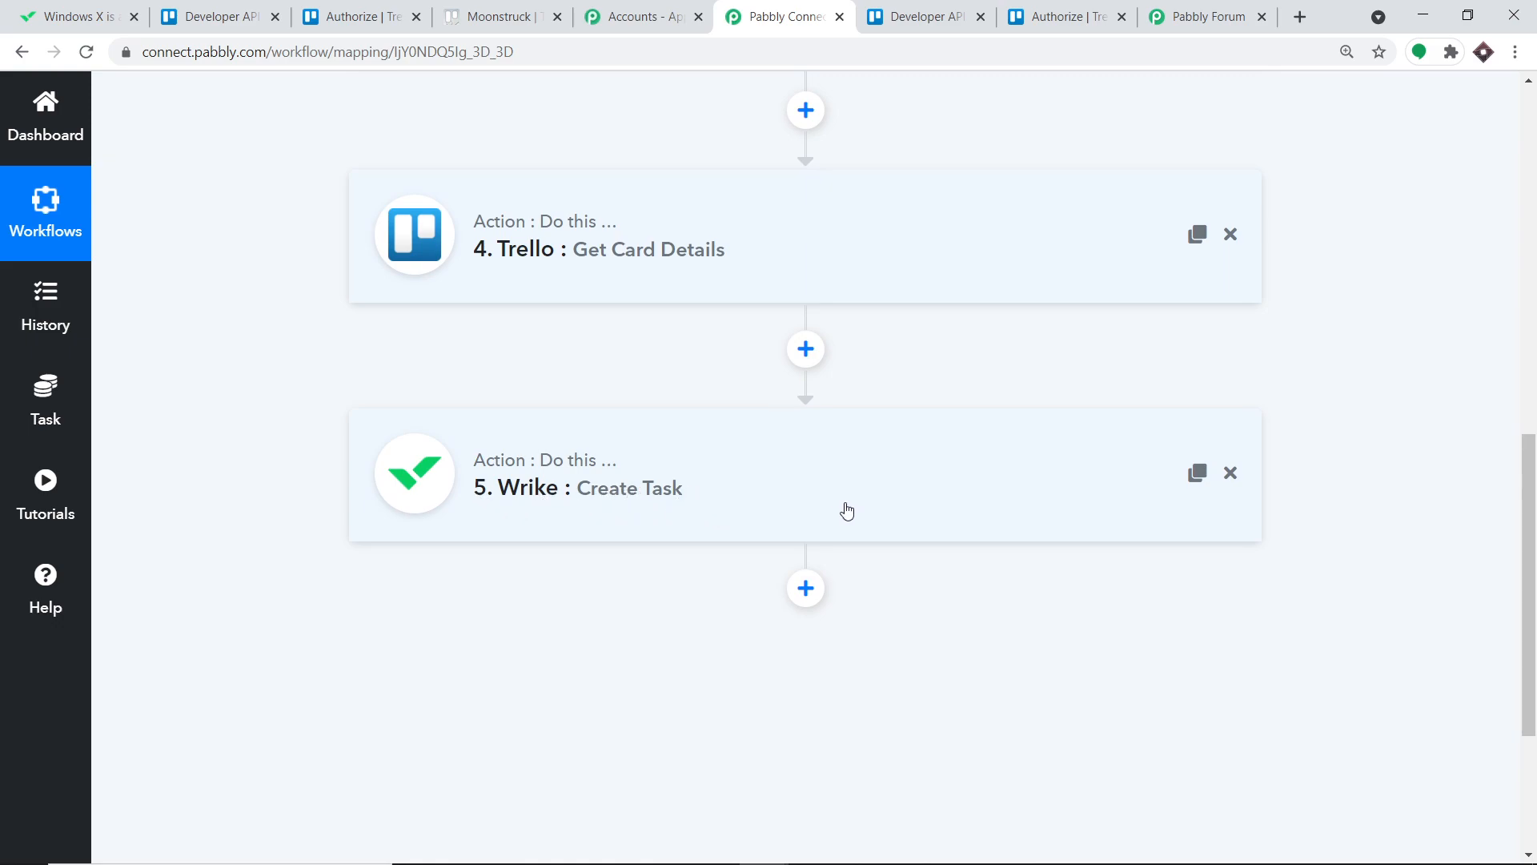
scroll(755, 505, up, 12)
scroll(672, 462, up, 4)
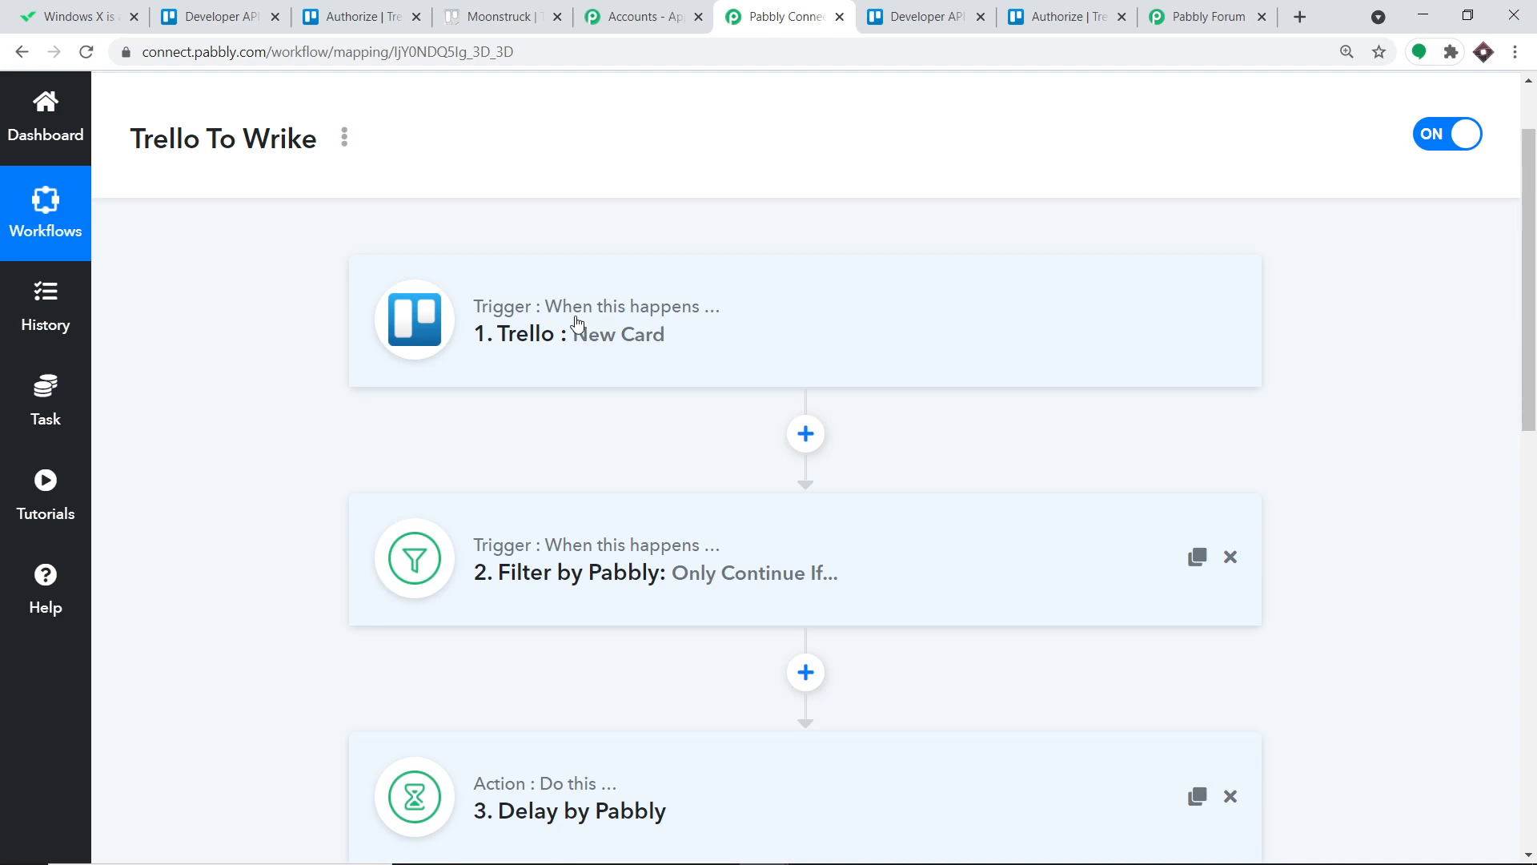
scroll(581, 344, down, 2)
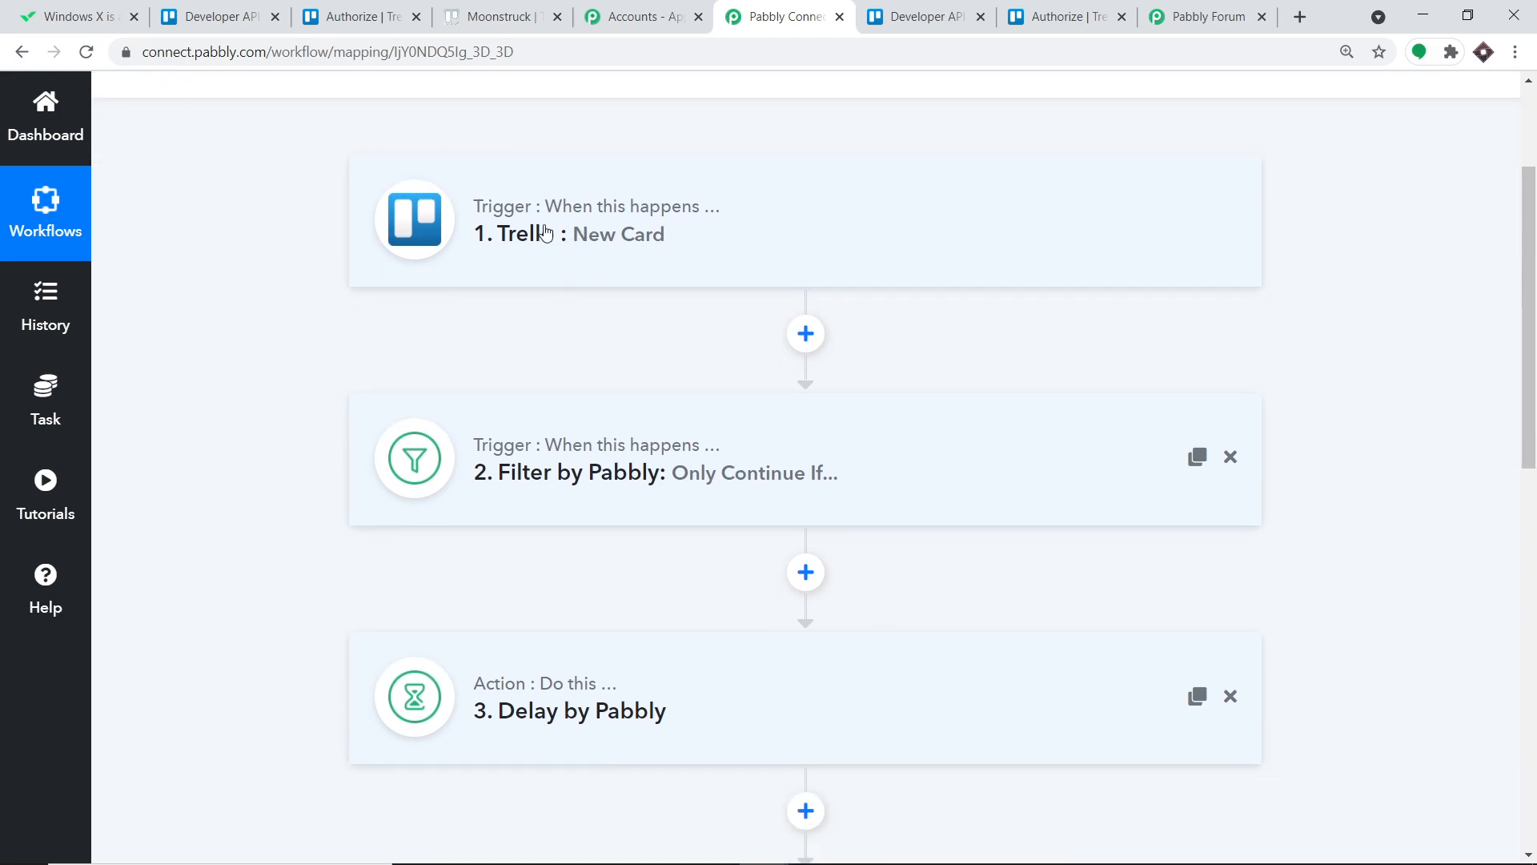
scroll(544, 400, down, 4)
scroll(549, 442, down, 4)
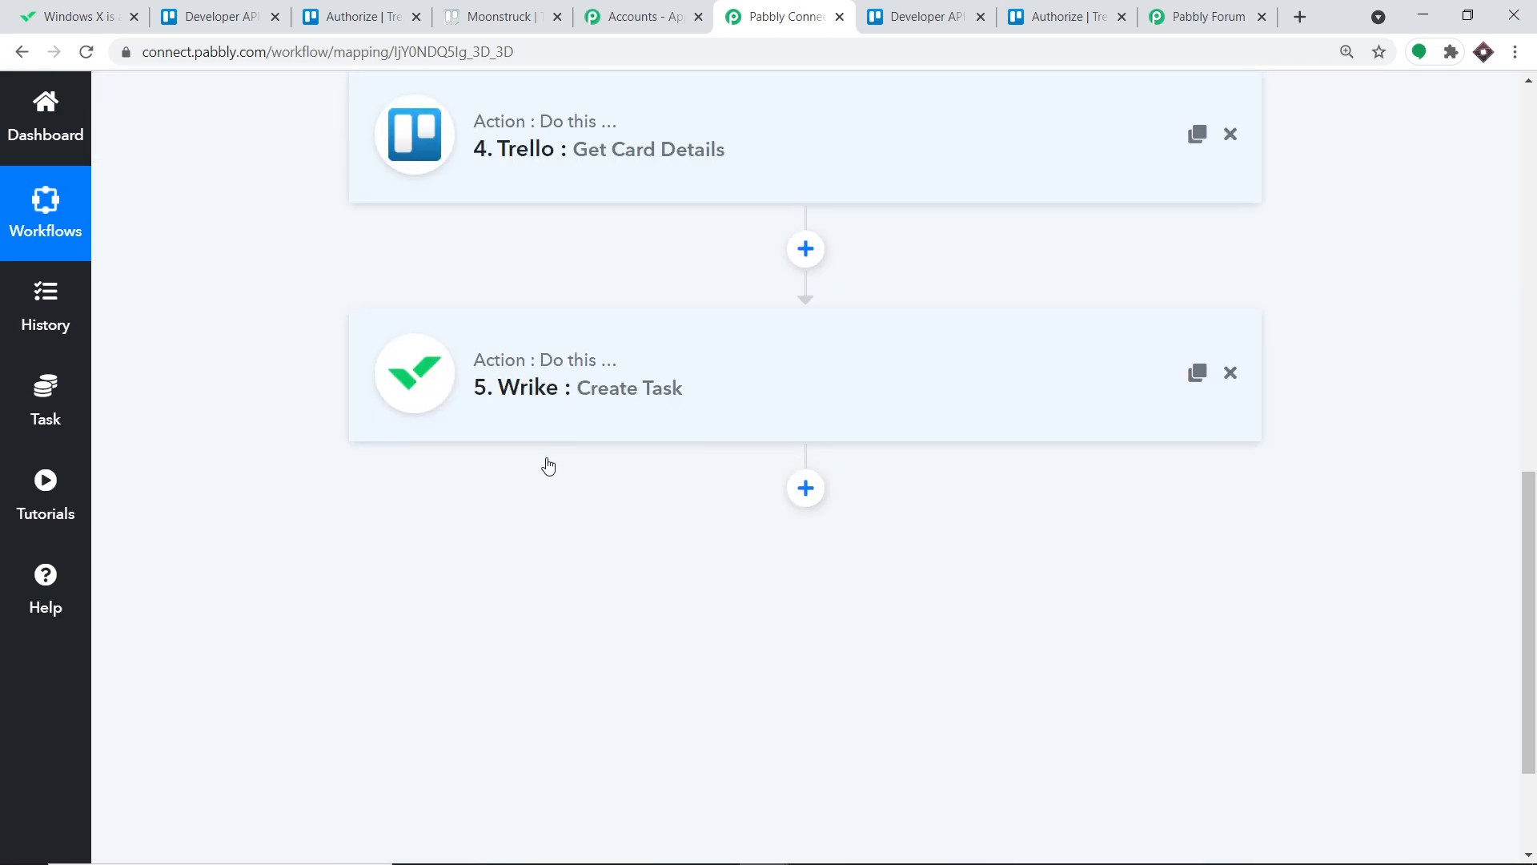